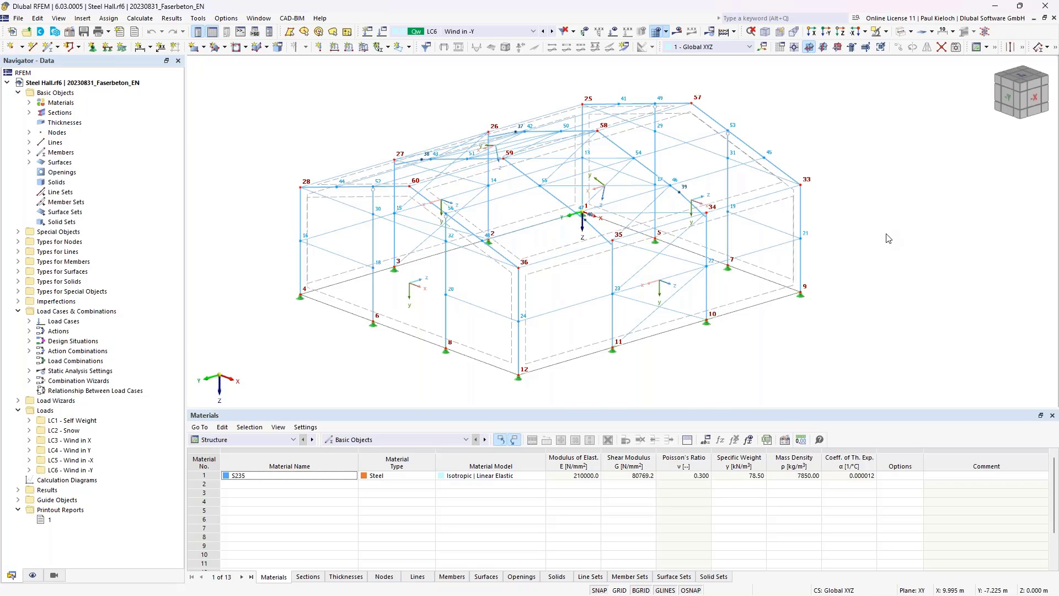
- Pan and orbit the Steel Hall model and glance at its load case list
middle_click_drag(891, 238, 747, 338)
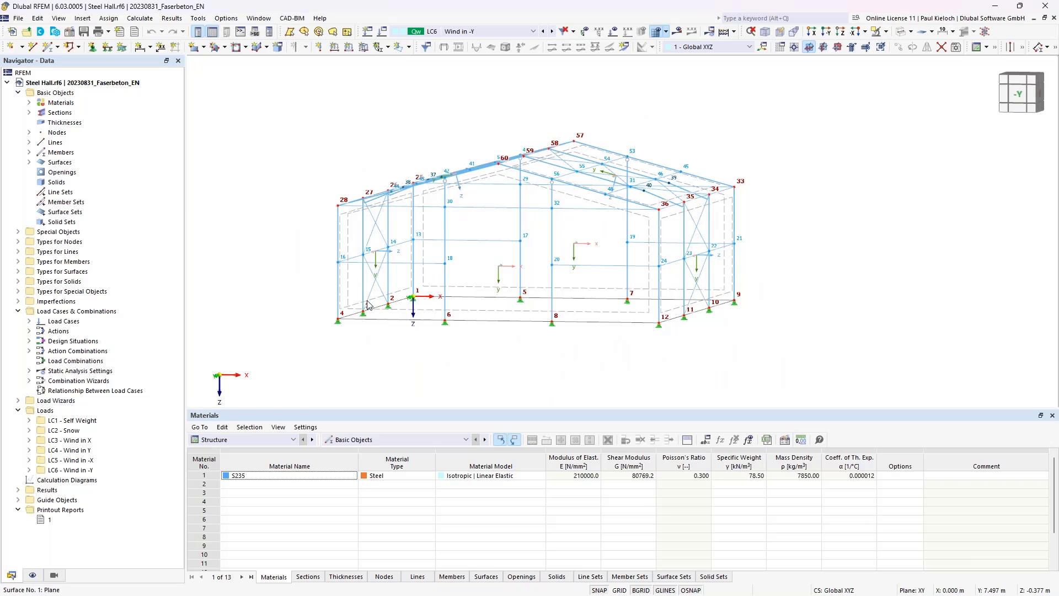
middle_click_drag(794, 273, 848, 311, "ctrl")
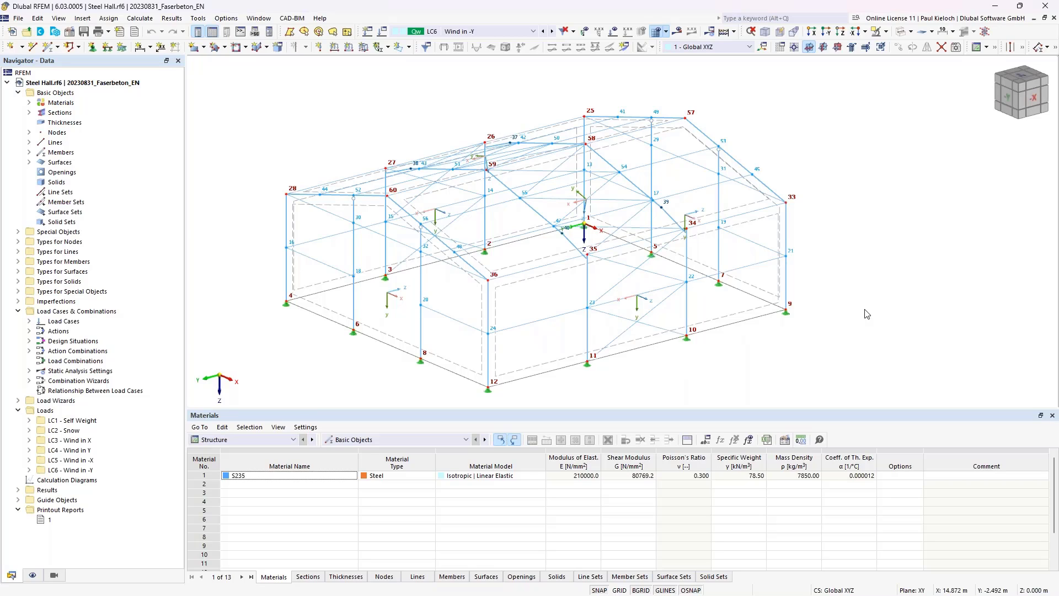
left_click(532, 32)
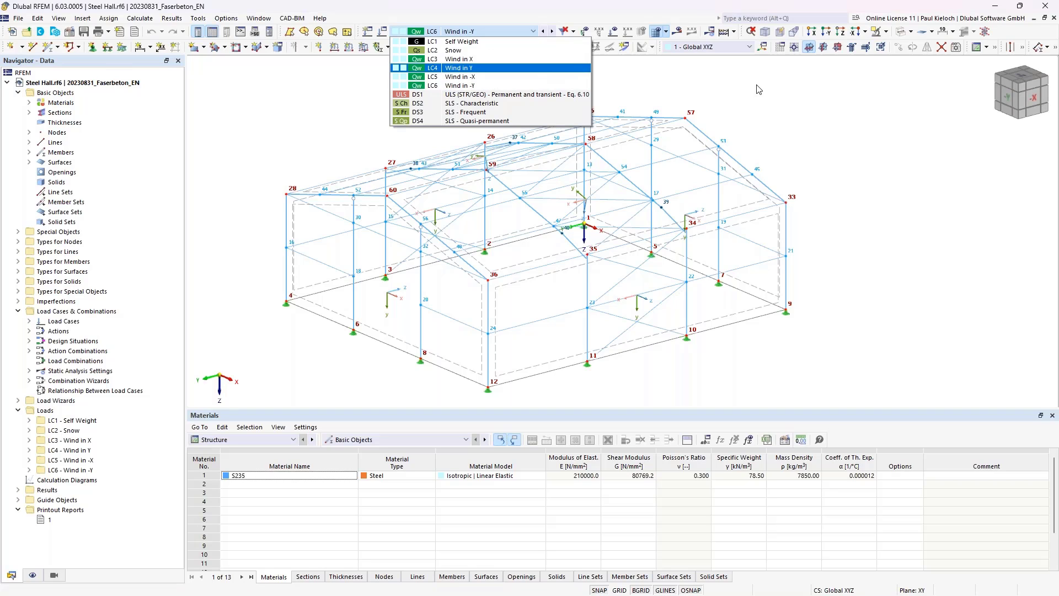
key("Escape")
middle_click_drag(826, 127, 909, 91)
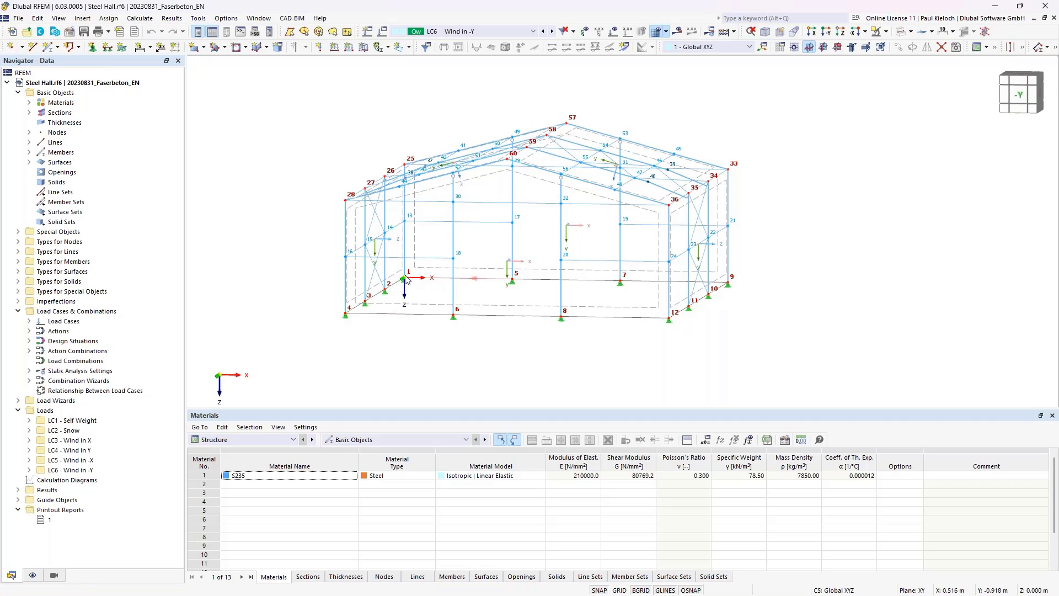
middle_click_drag(784, 270, 721, 271, "ctrl")
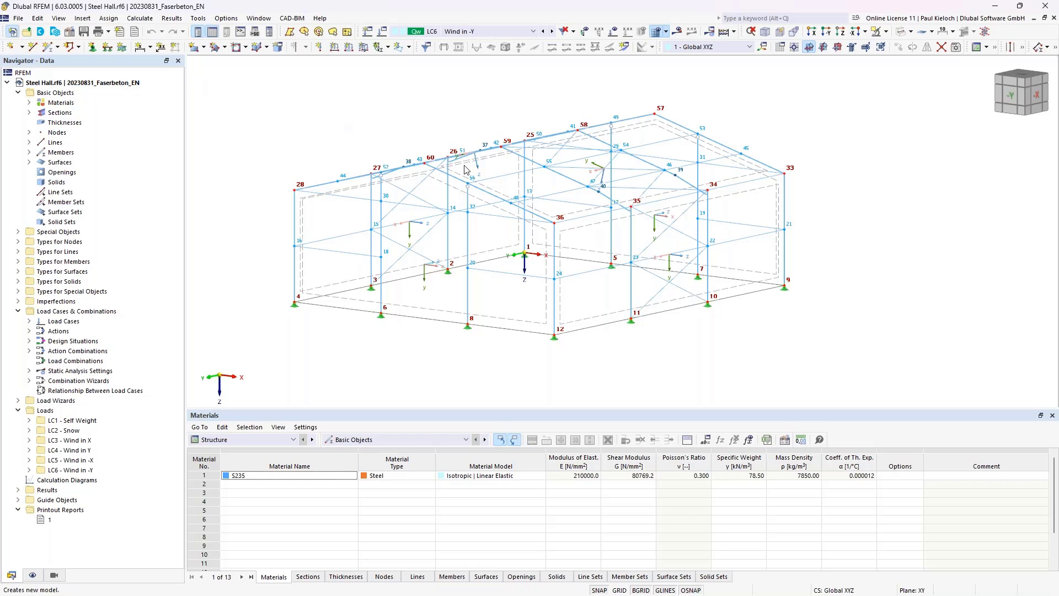
- Create a new model named 'Foundation Sla' with the Concrete Design add-on activated
key("ctrl+n")
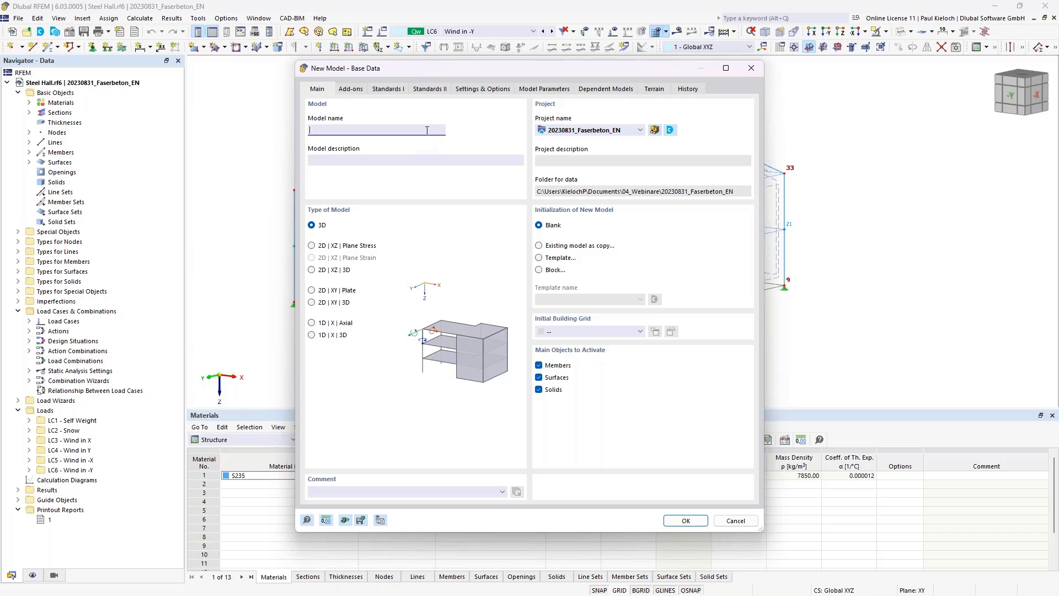
type("Foundation Slab")
left_click(351, 88)
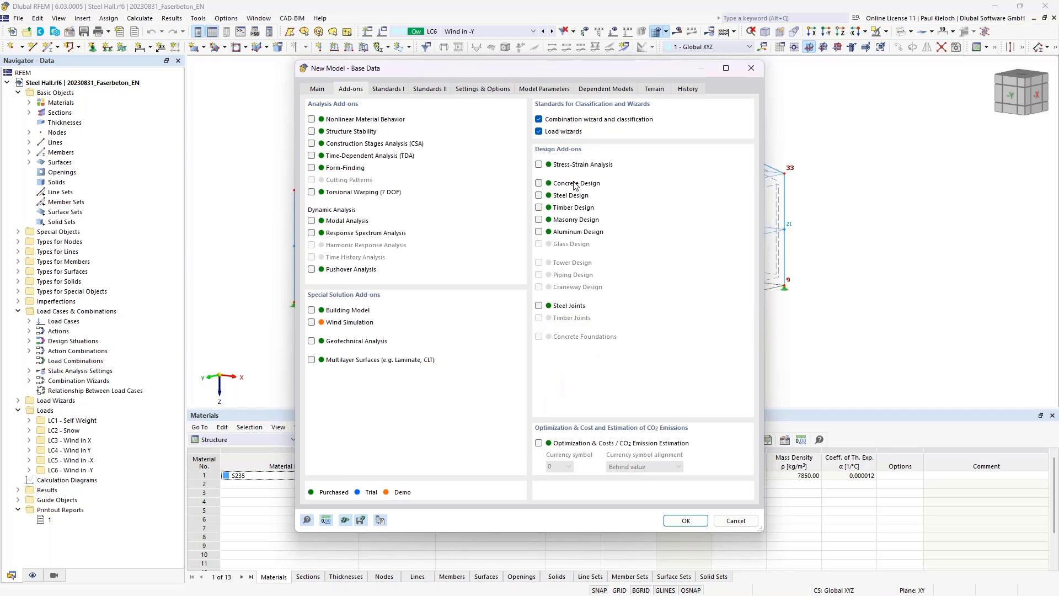
left_click(575, 185)
- Set the DIN 2012-08 annex for combinations and DIN 2015-12 for concrete design
left_click(388, 89)
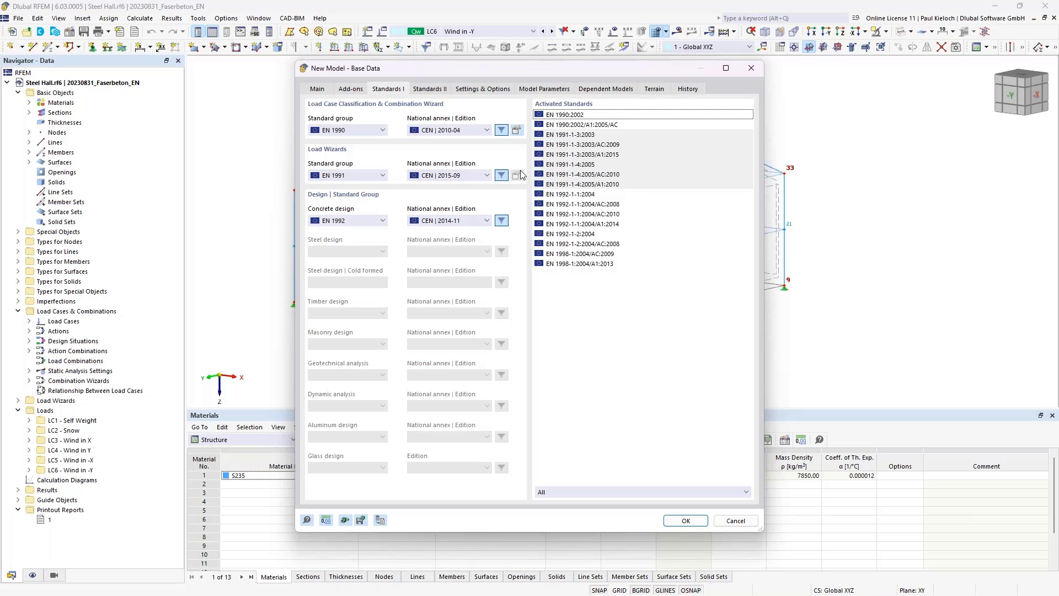
left_click(474, 130)
left_click(450, 176)
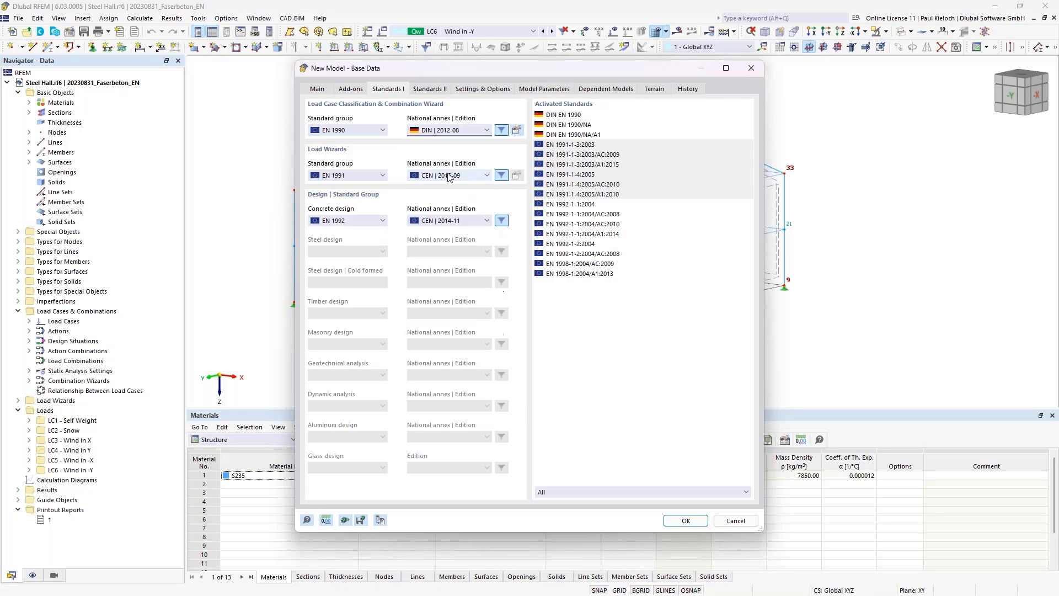
left_click(438, 177)
key("Escape")
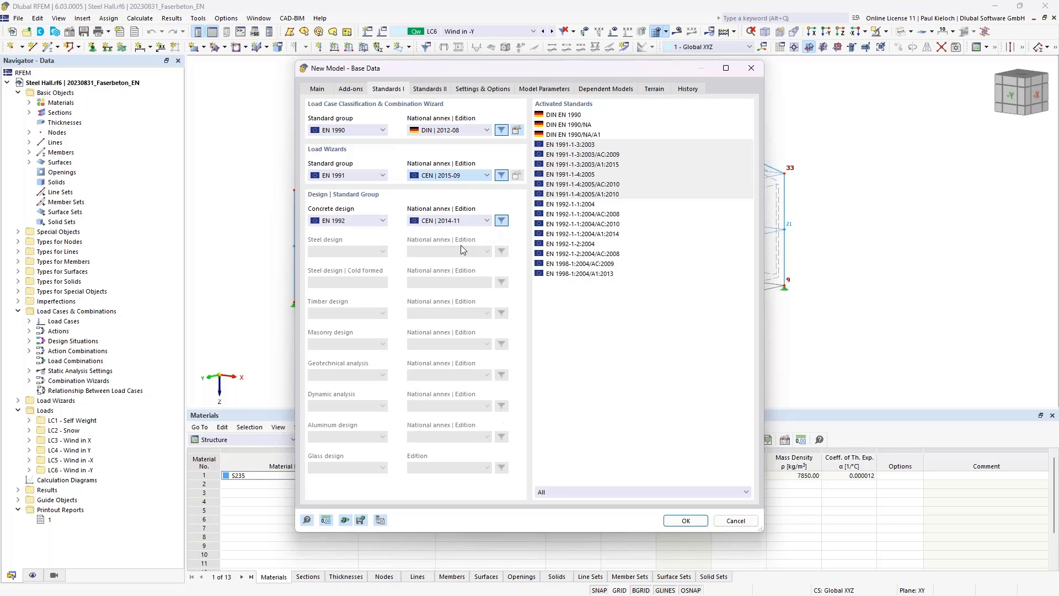
left_click(448, 221)
left_click(448, 278)
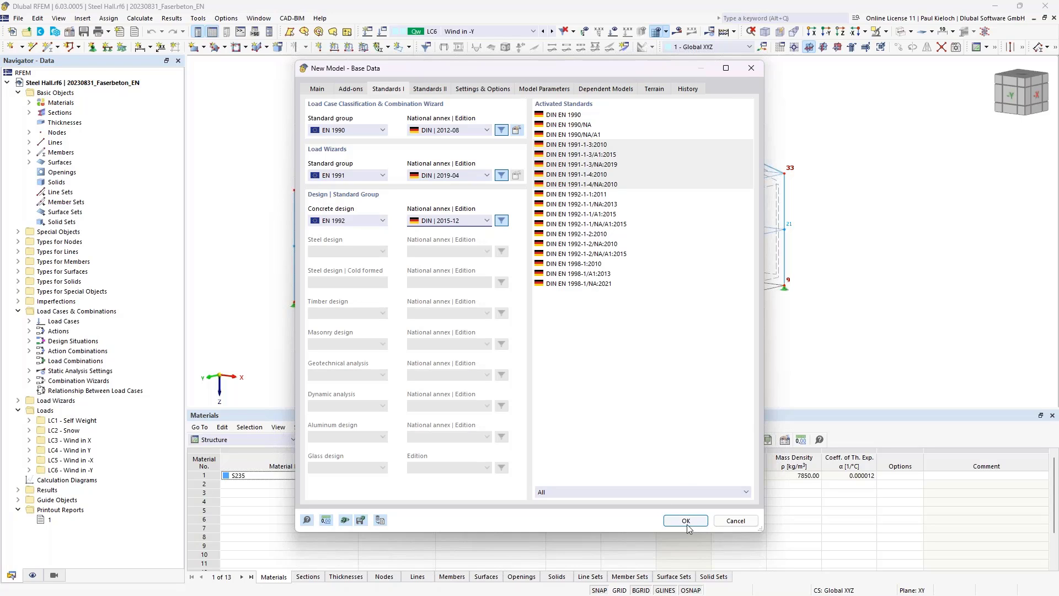
- Keep load wizards enabled and confirm creation of the Foundation Slab model
left_click(347, 92)
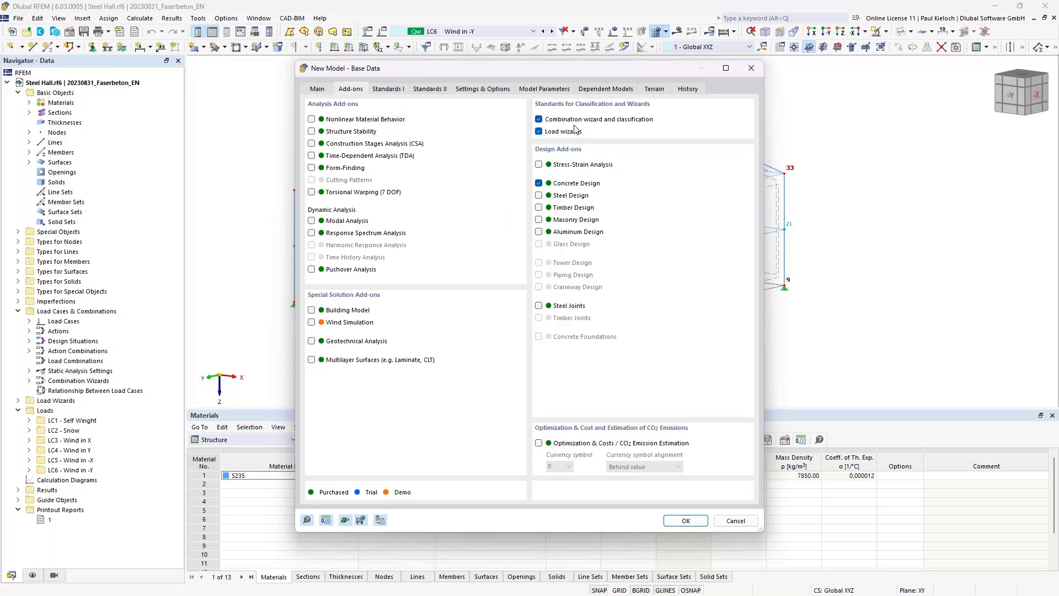
left_click(539, 131)
left_click(539, 131)
left_click(316, 88)
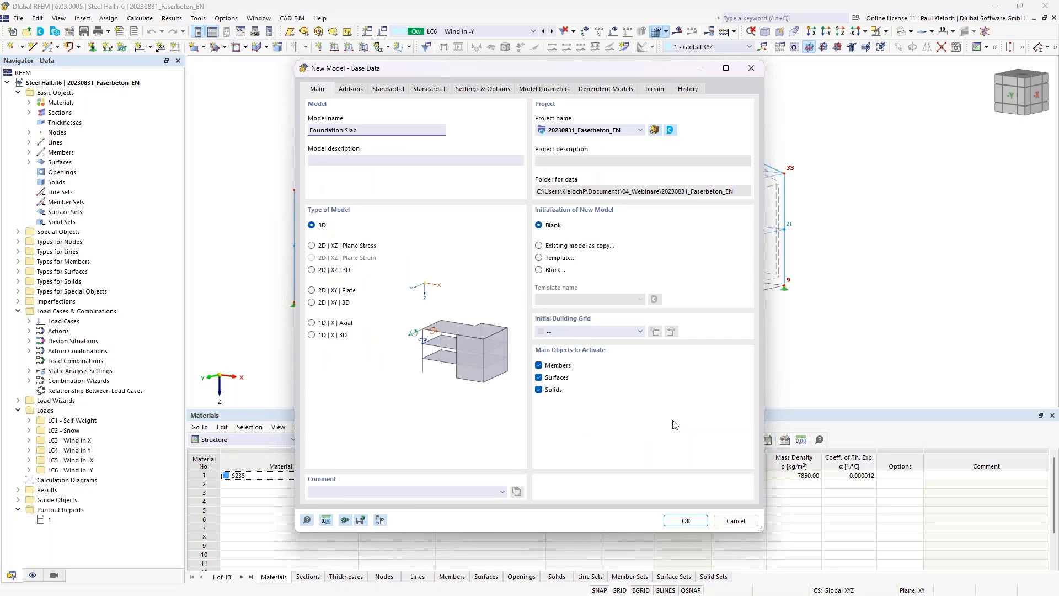
left_click(693, 520)
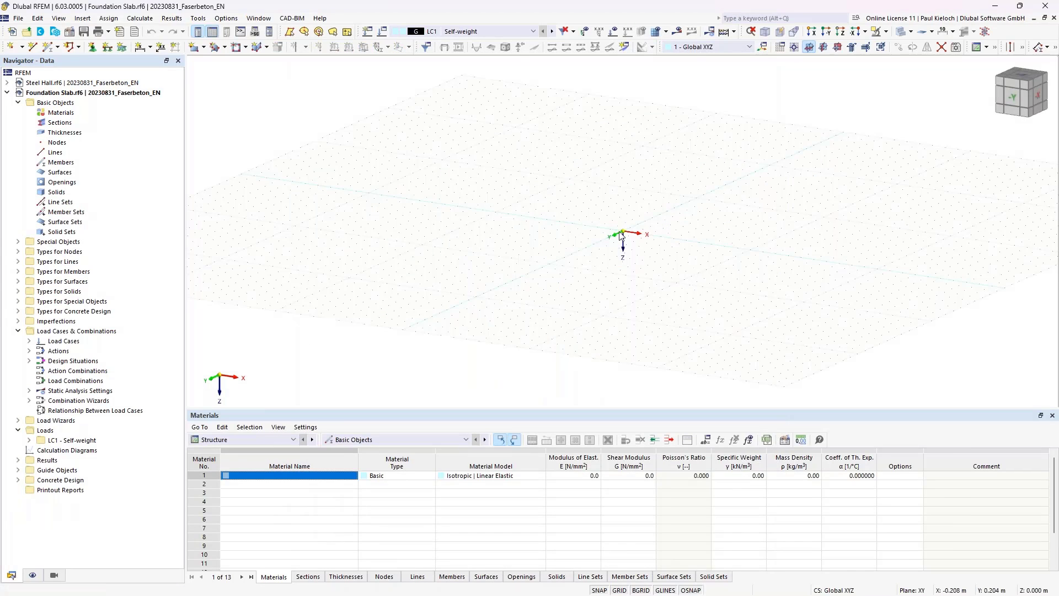
- Copy the Steel Hall's base line, nodes and supports into Foundation Slab with zero offset
middle_click_drag(656, 220, 542, 184)
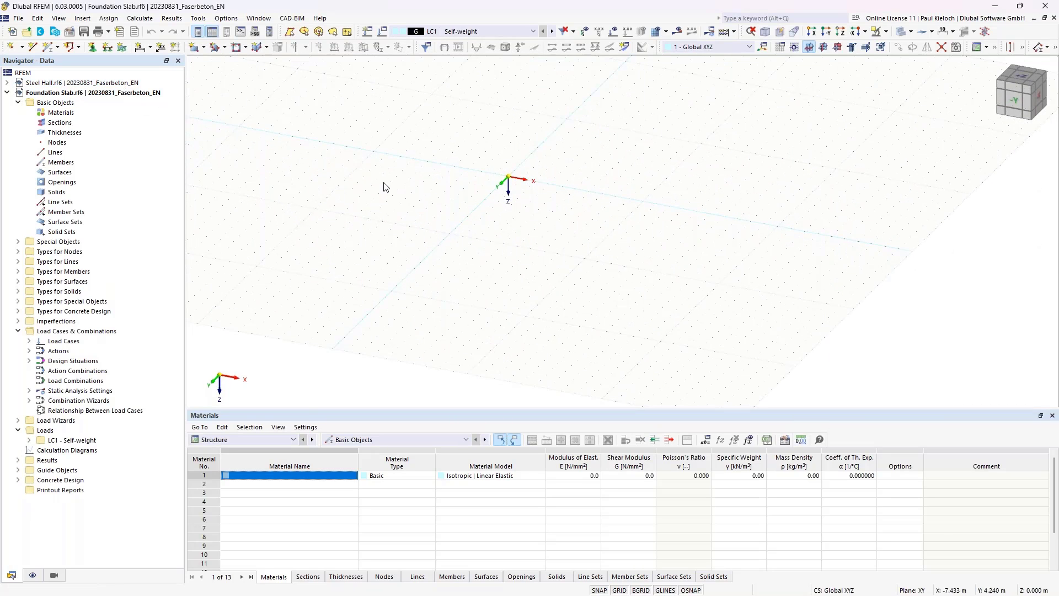
key("ctrl+Tab")
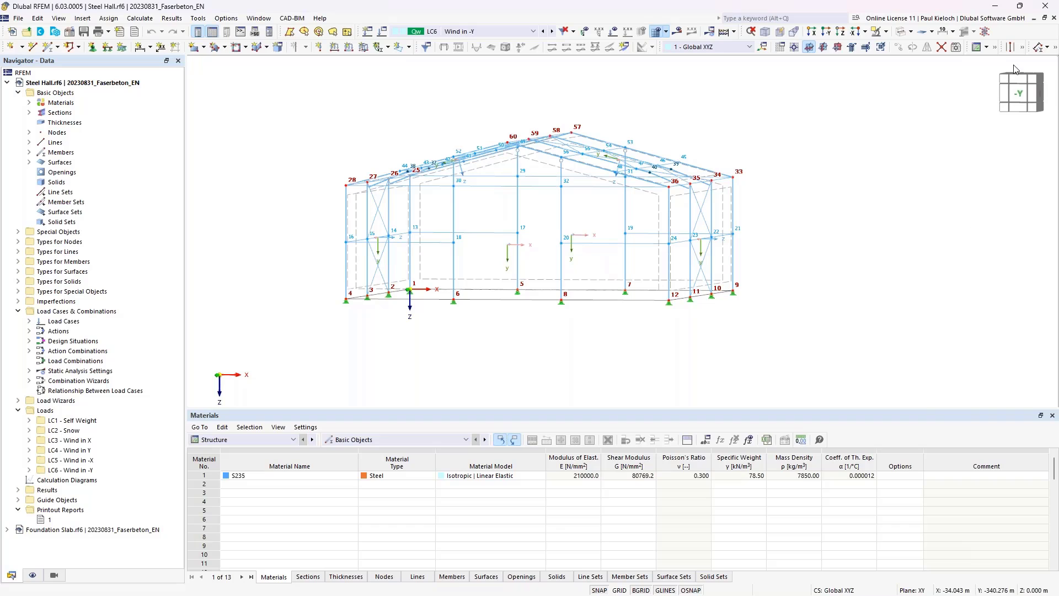
left_click(1018, 93)
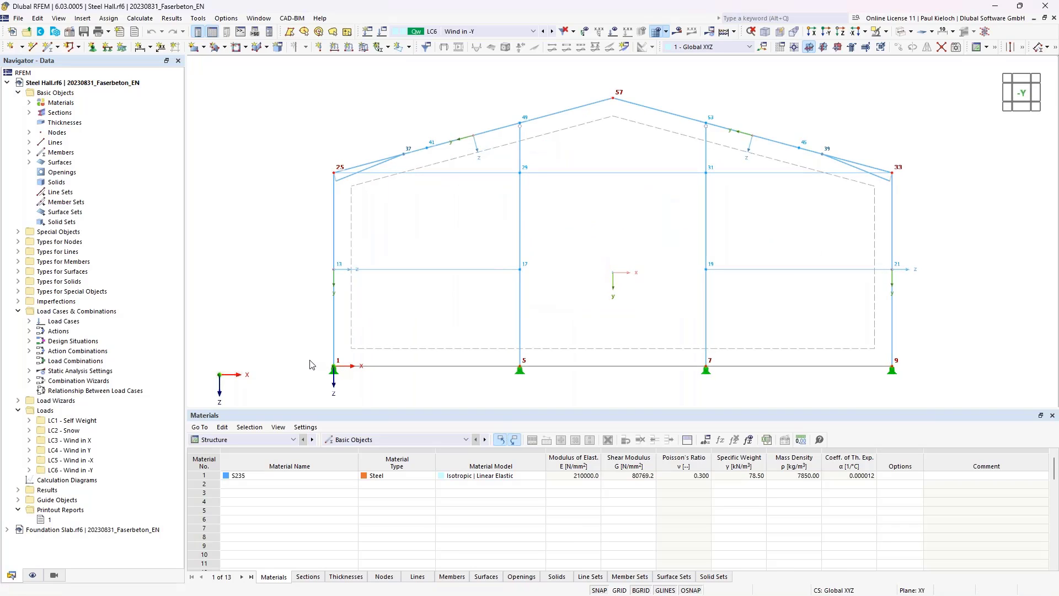
left_click_drag(309, 364, 979, 369)
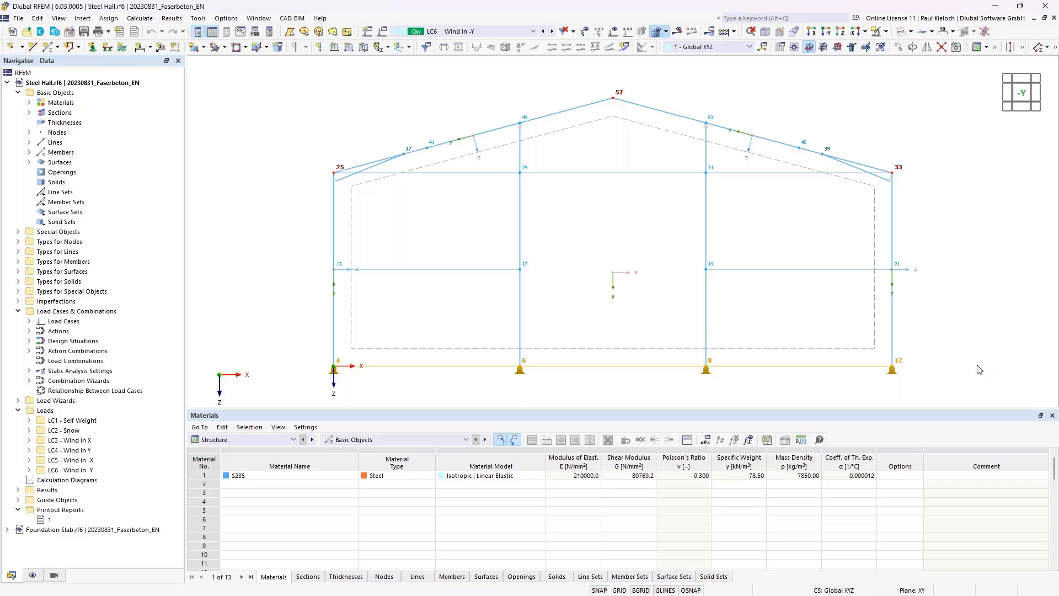
key("ctrl+Tab")
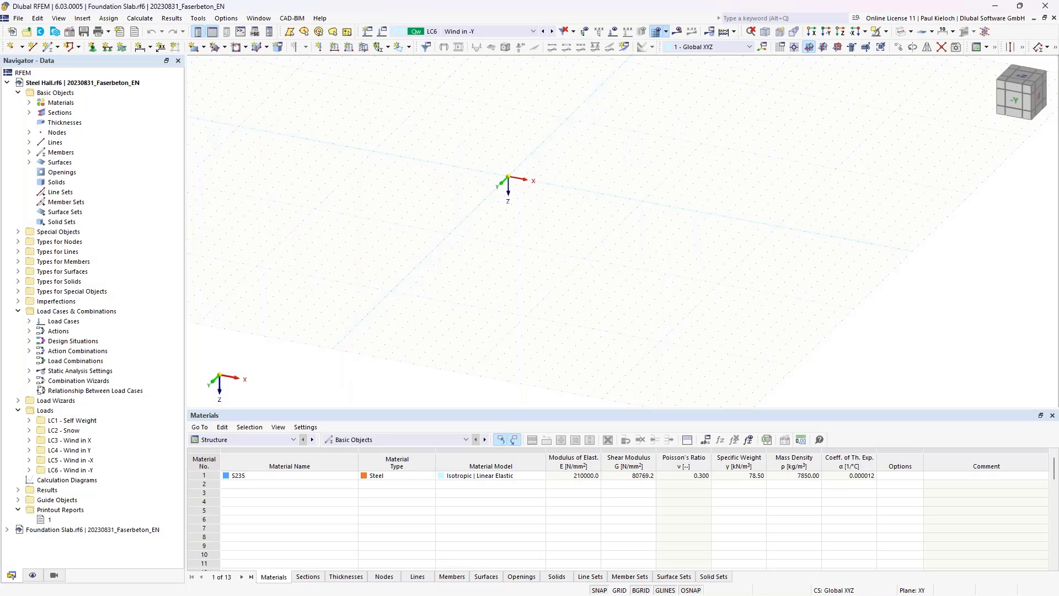
key("ctrl+v")
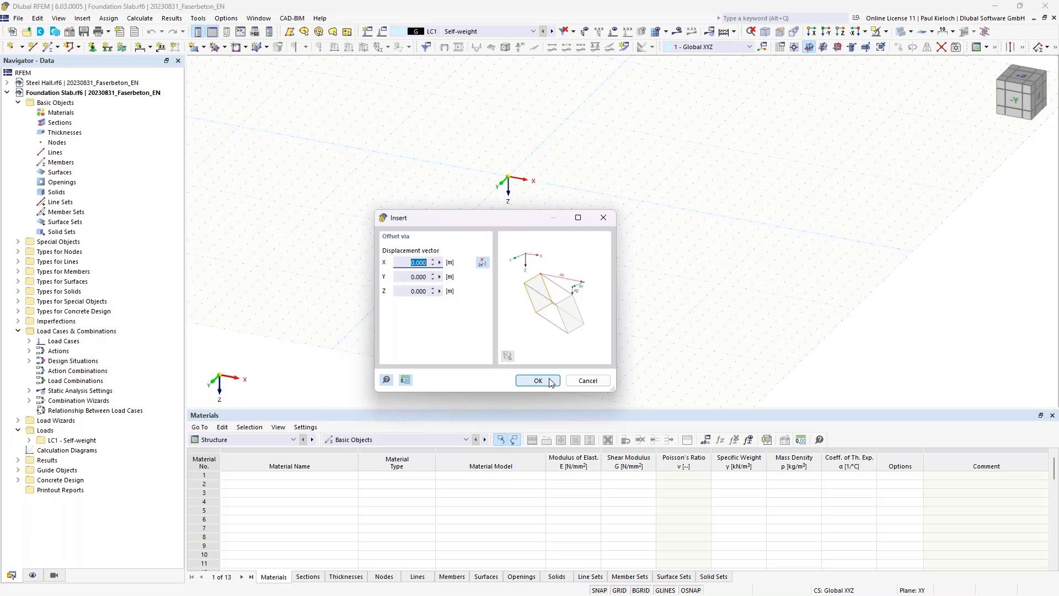
left_click(551, 381)
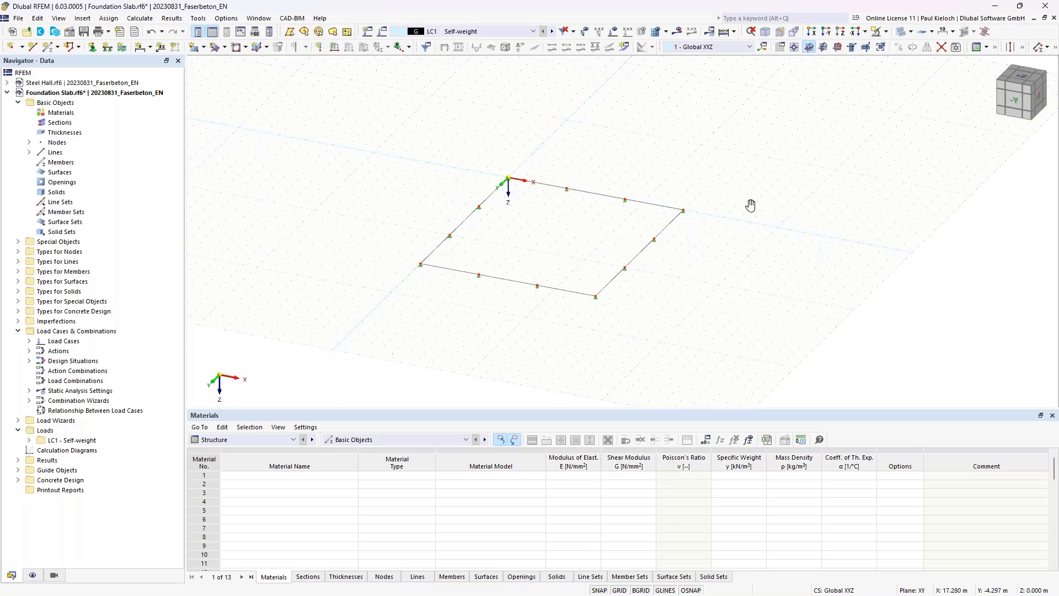
- Delete all lines in the Foundation Slab model
middle_click_drag(733, 250, 692, 245, "ctrl")
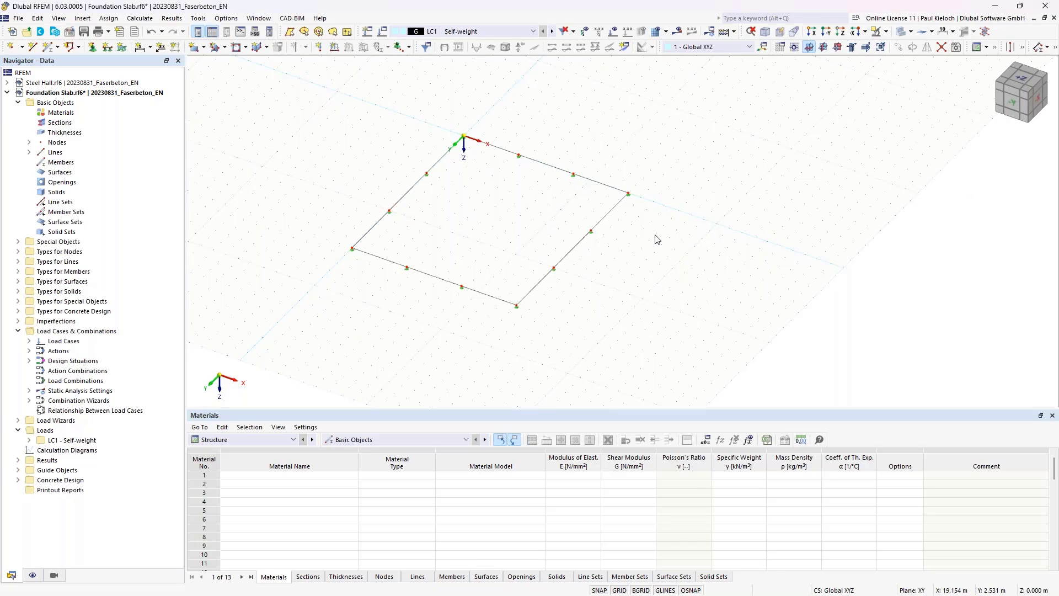
right_click(57, 153)
left_click(101, 215)
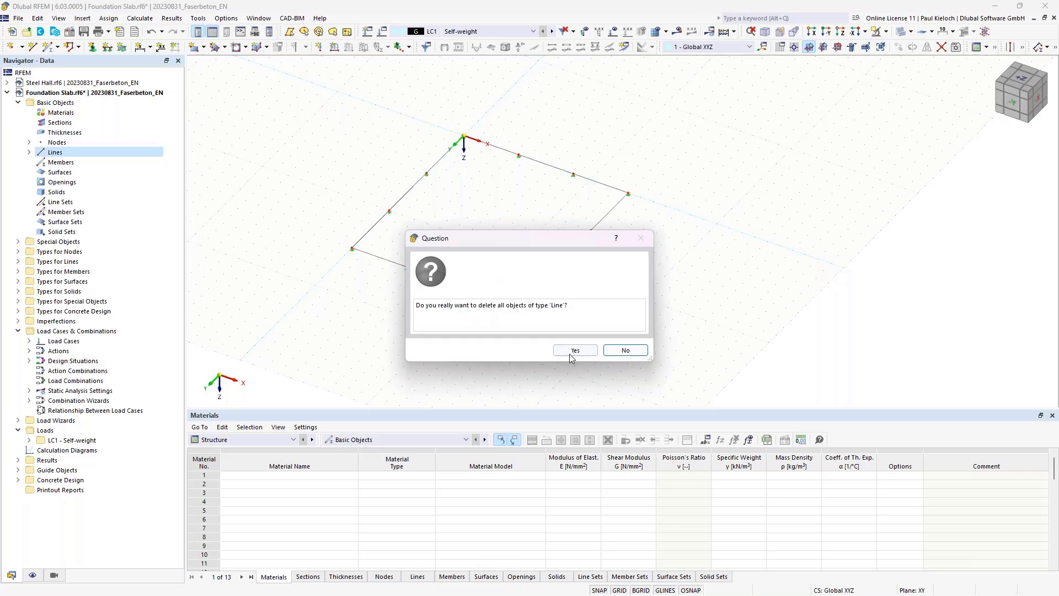
left_click(572, 350)
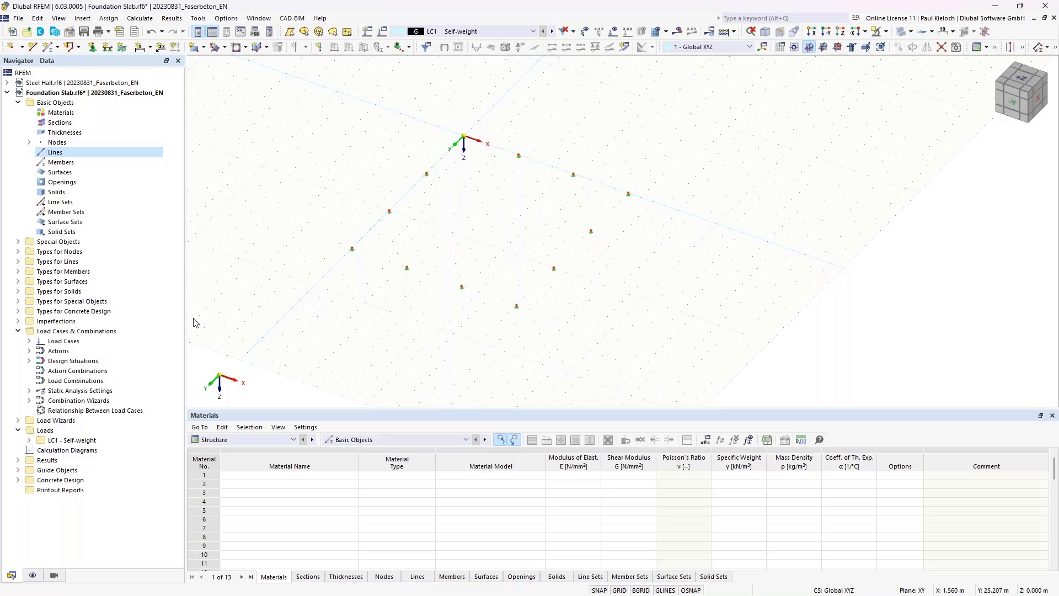
- Delete all nodal supports under Types for Nodes, leaving bare nodes
left_click(71, 253)
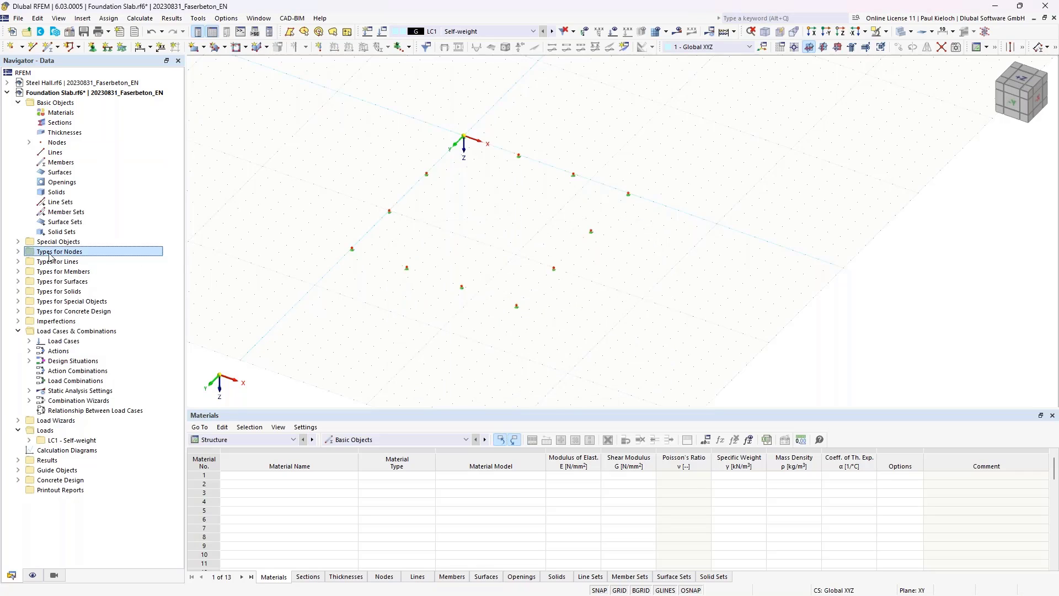
left_click(19, 251)
left_click(59, 262)
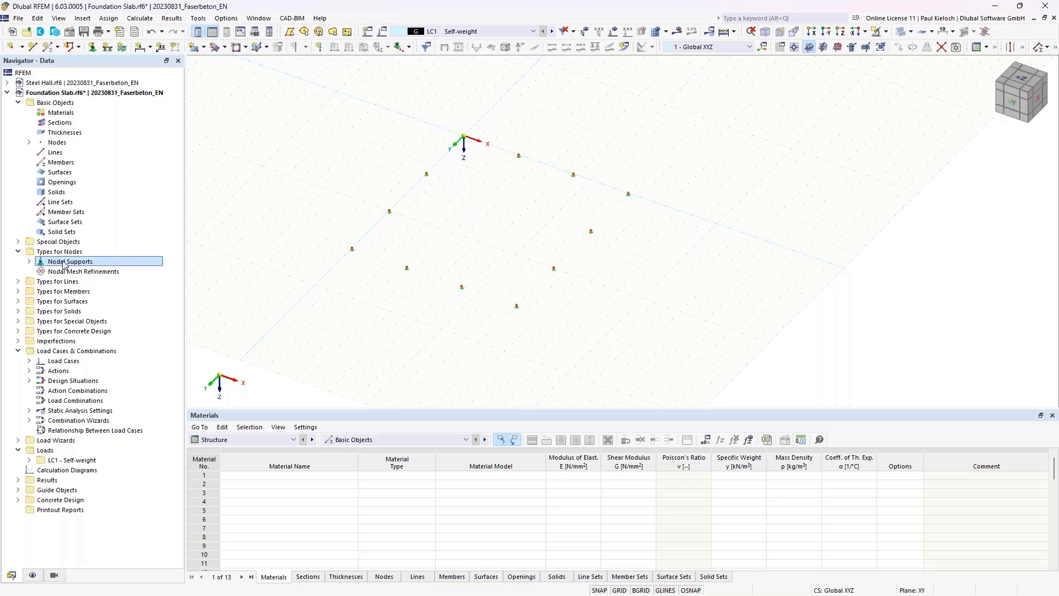
right_click(74, 264)
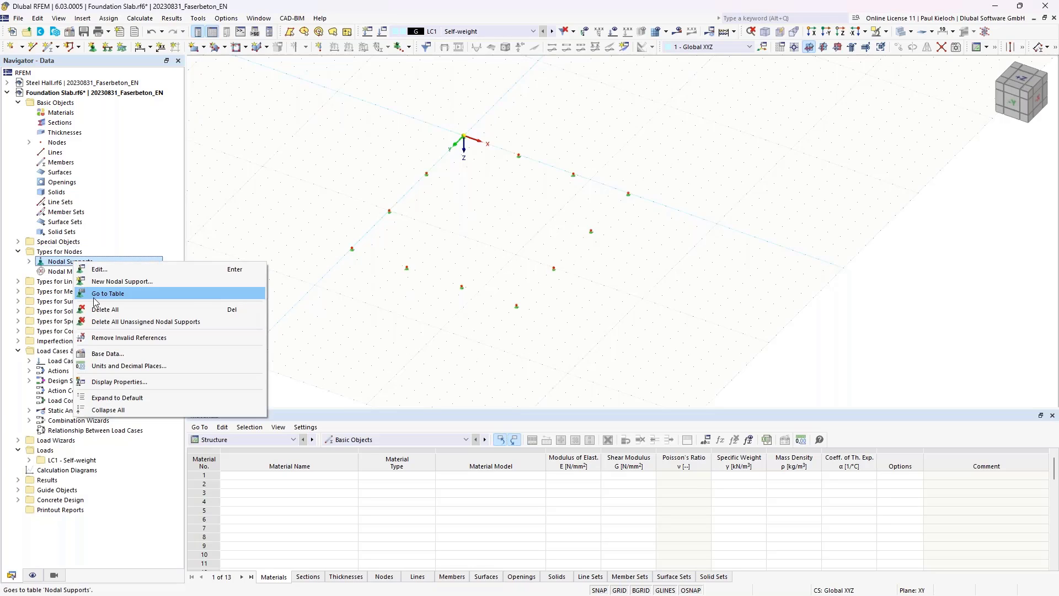
left_click(105, 310)
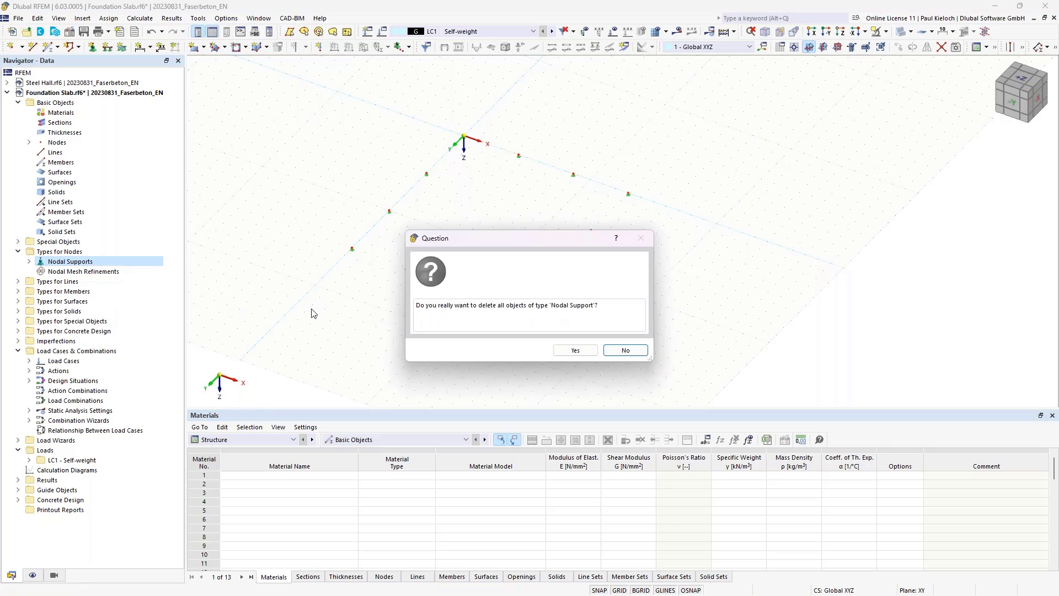
left_click(573, 350)
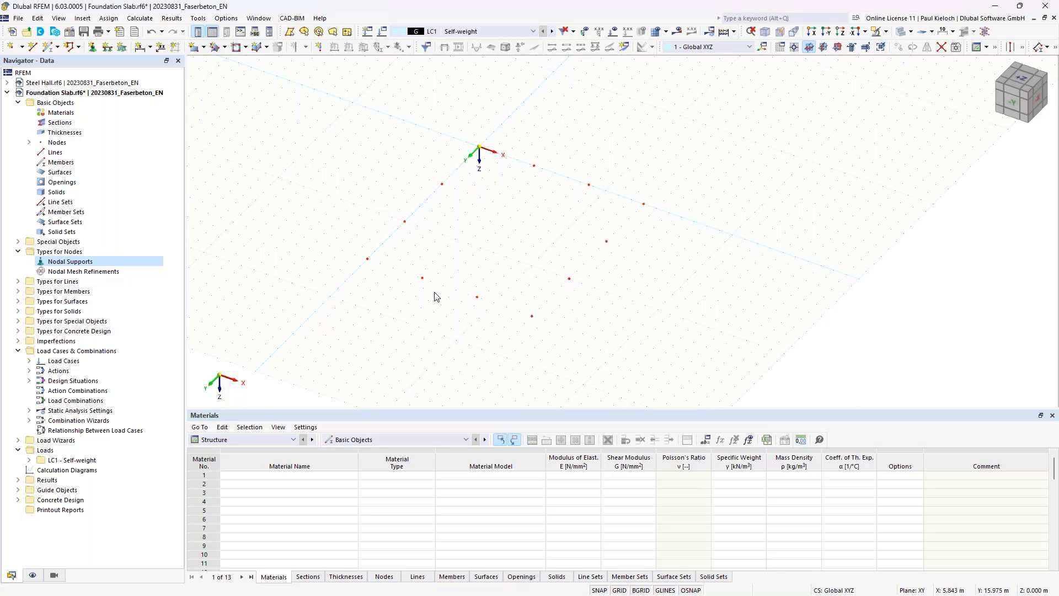
middle_click_drag(485, 267, 520, 239, "ctrl")
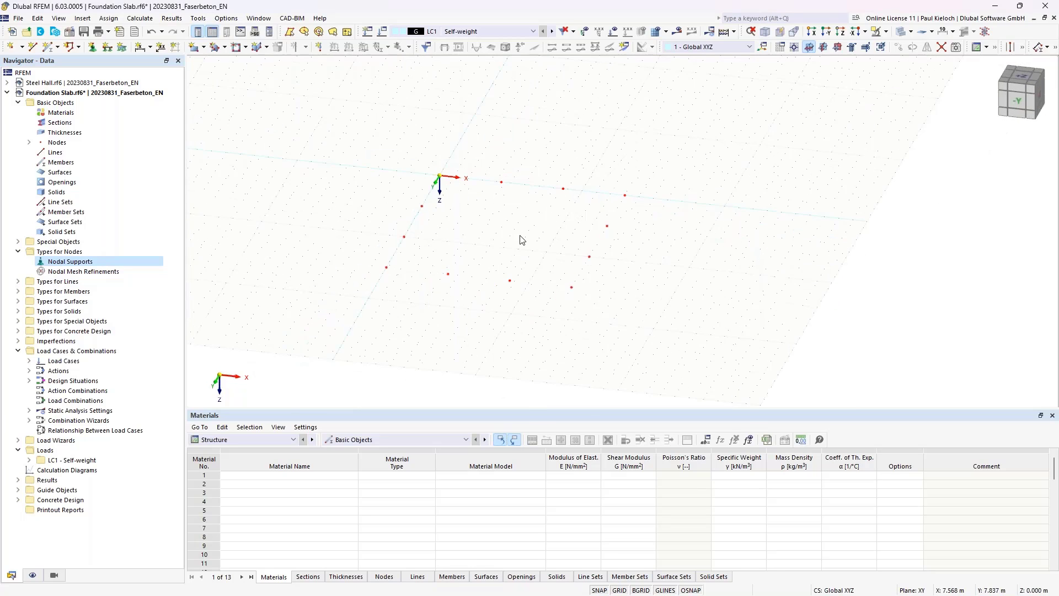
- Briefly show node numbering, then turn the node numbers off again
right_click(520, 238)
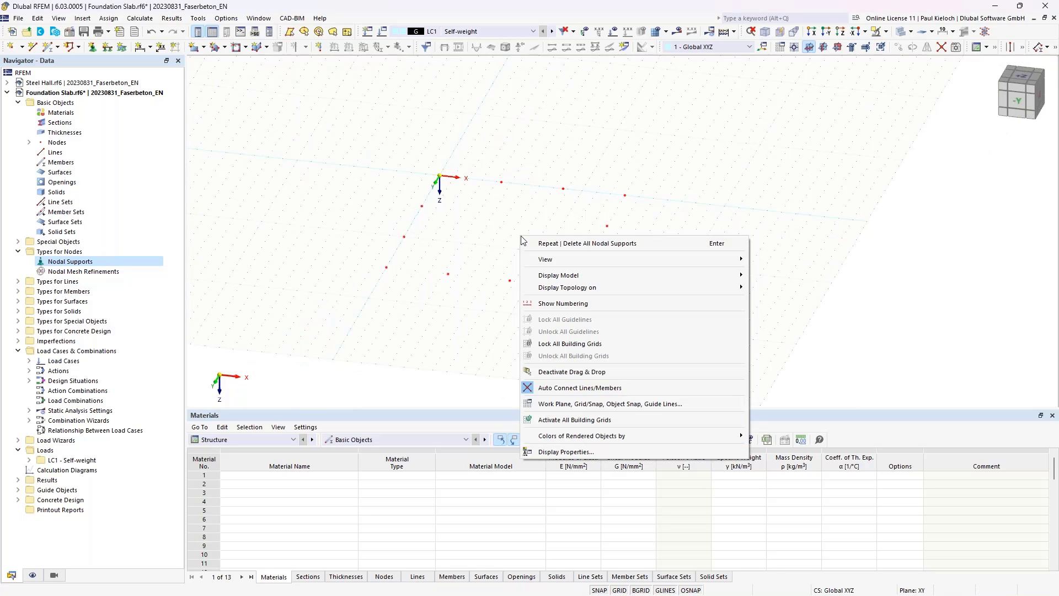
left_click(564, 305)
scroll(431, 217, "up", 3)
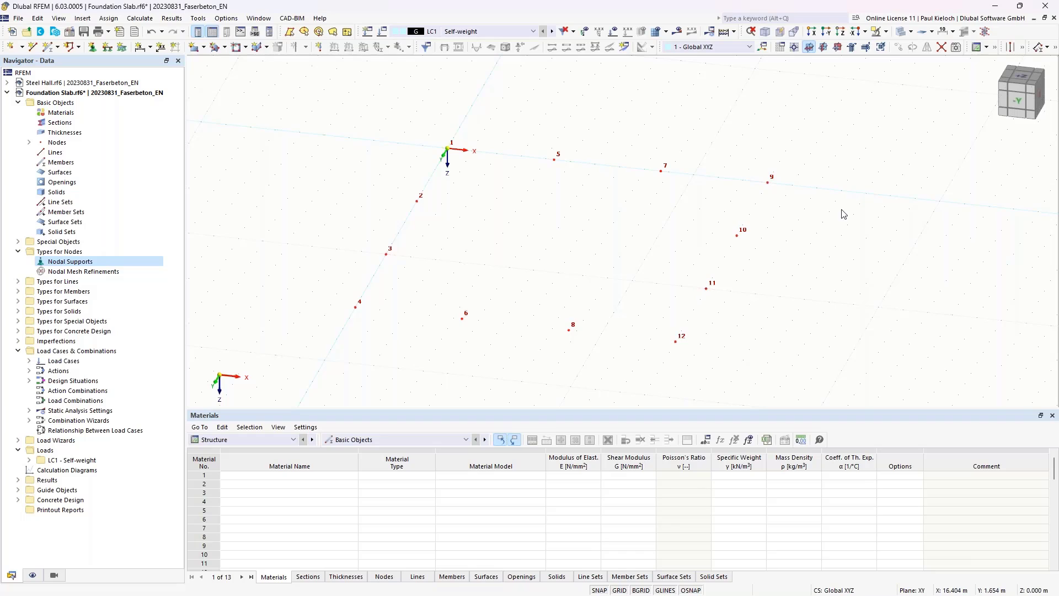
middle_click_drag(836, 213, 846, 177, "ctrl")
right_click(846, 177)
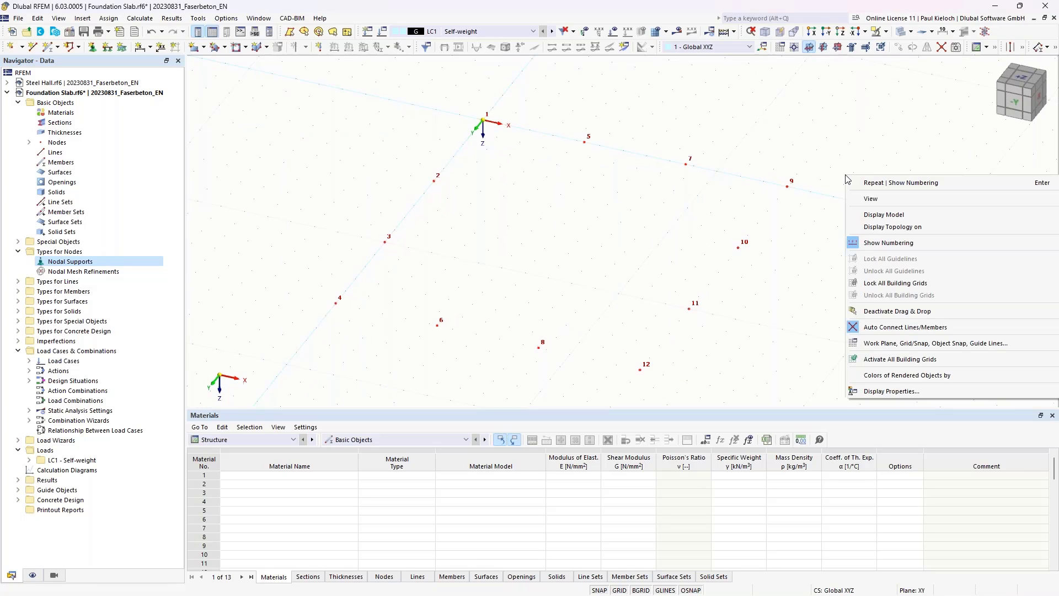
left_click(887, 246)
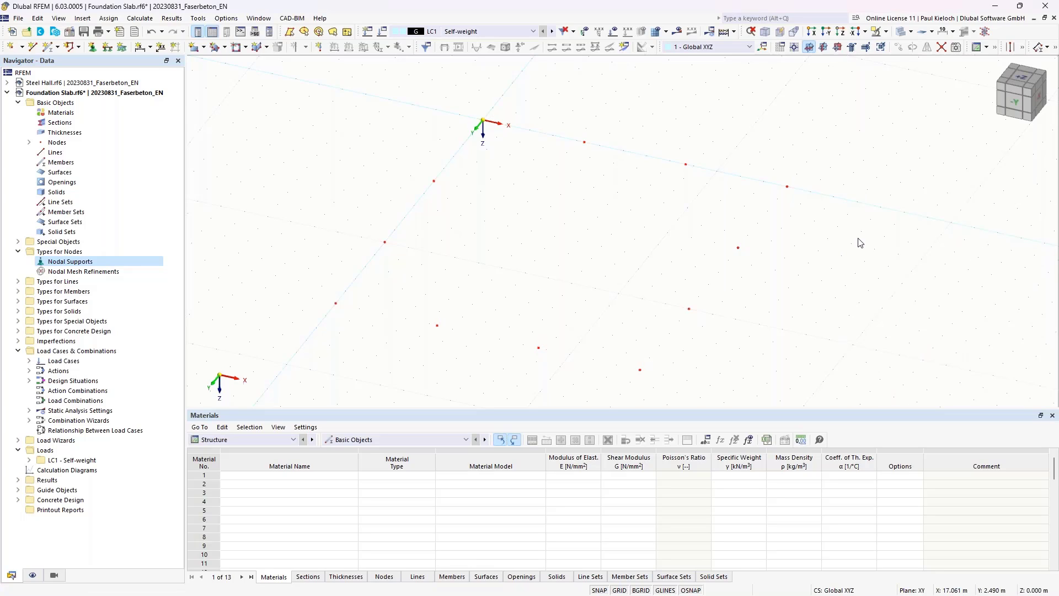
right_click(68, 112)
- Start material 1 and pick C20/25 L1/L2 from the Fiber Concrete library filter
left_click(137, 132)
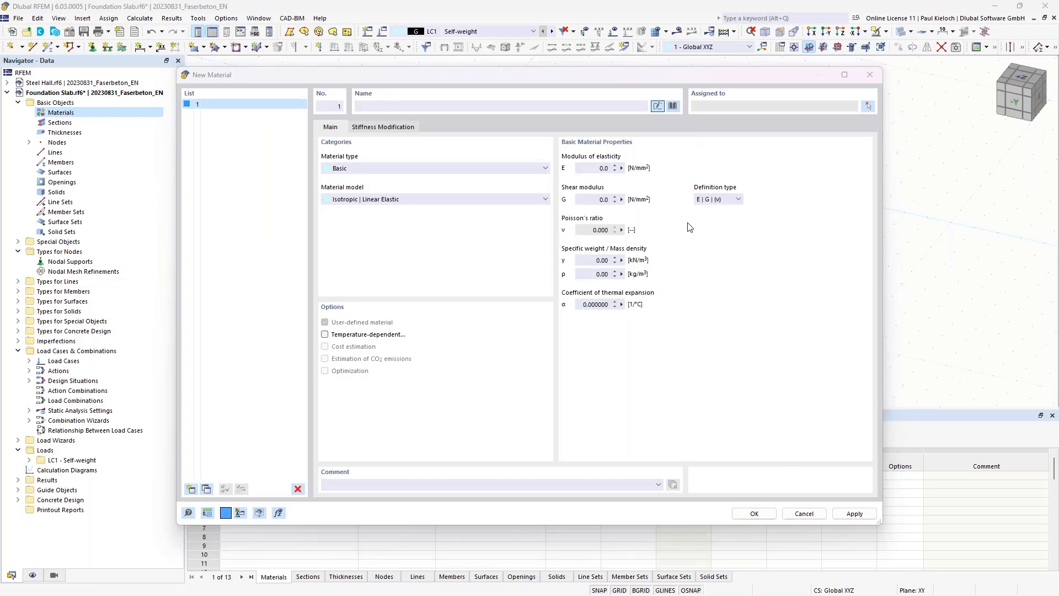
left_click(212, 144)
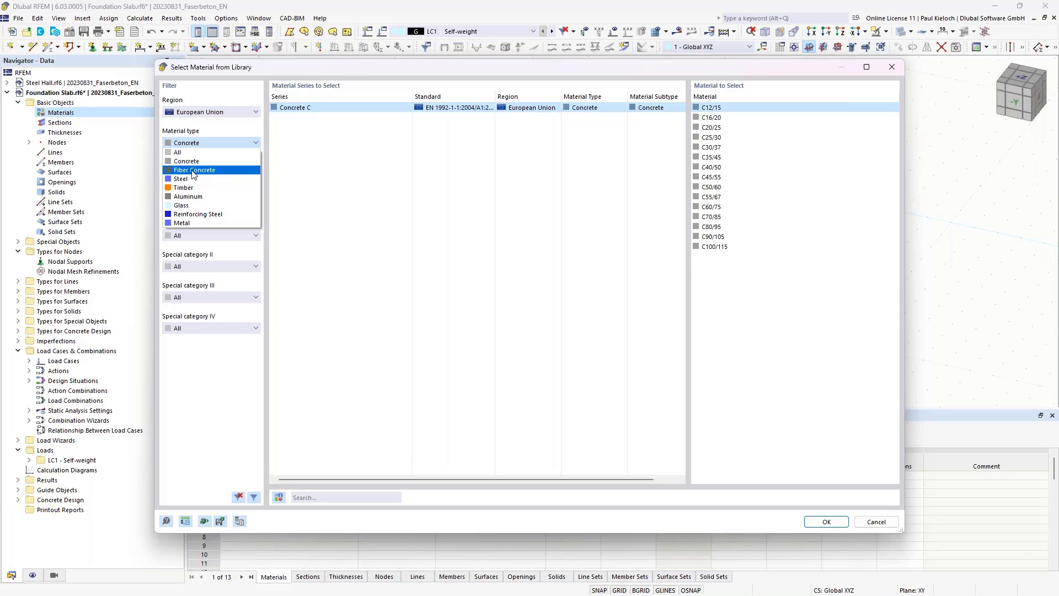
left_click(226, 173)
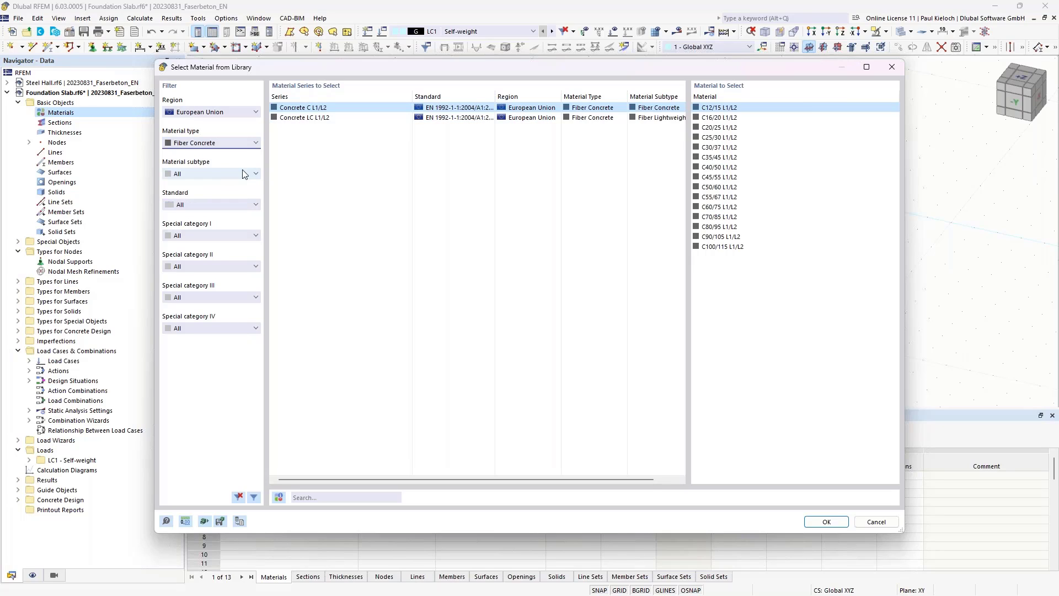
left_click(203, 174)
left_click(209, 193)
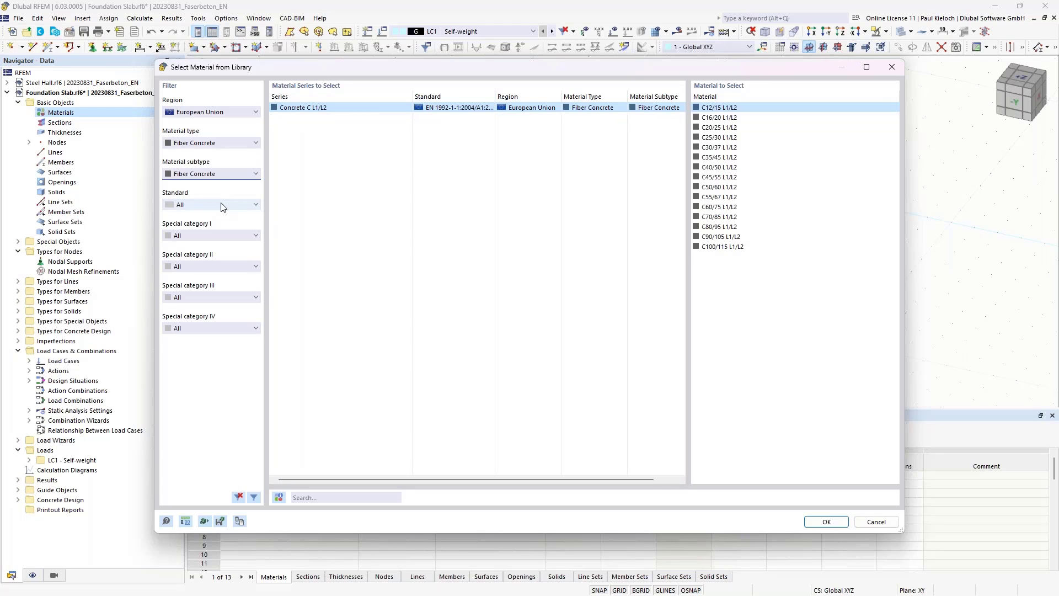
left_click(728, 128)
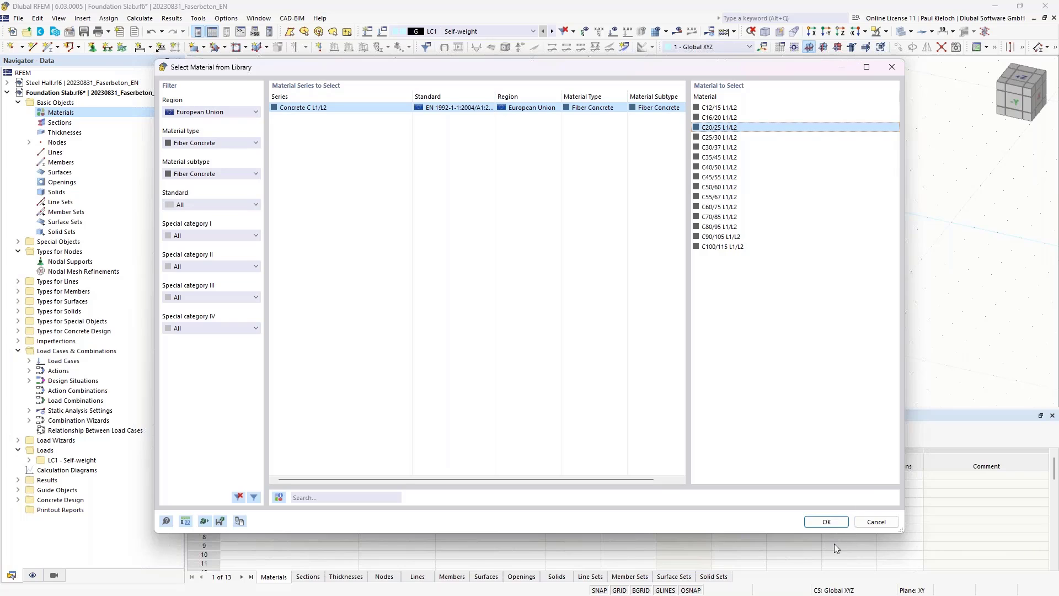
- Accept C20/25 L1/L2 and scroll its material values down to the steel fiber properties
left_click(826, 522)
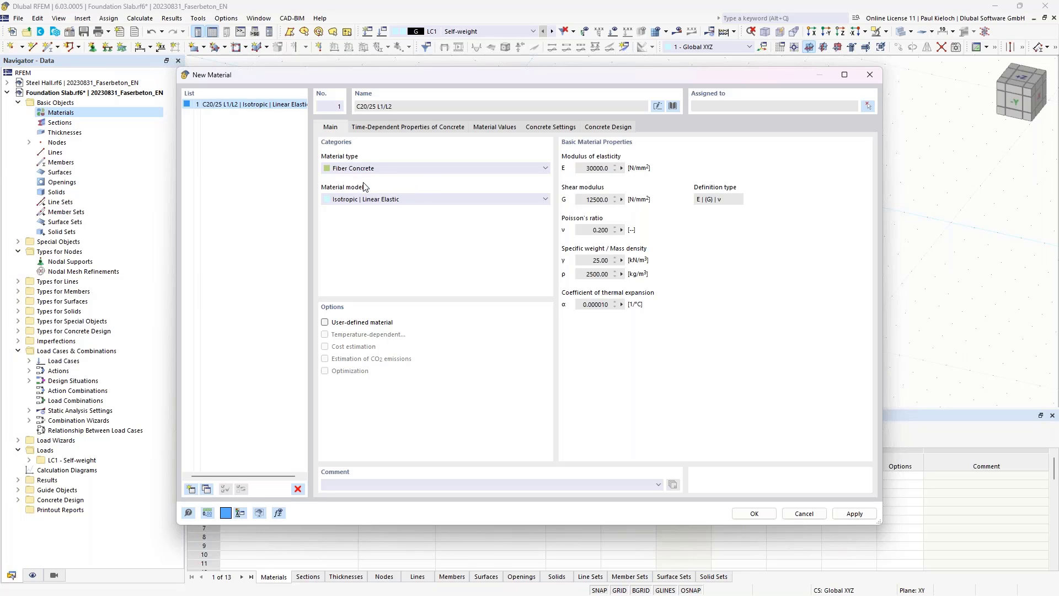
left_click(499, 128)
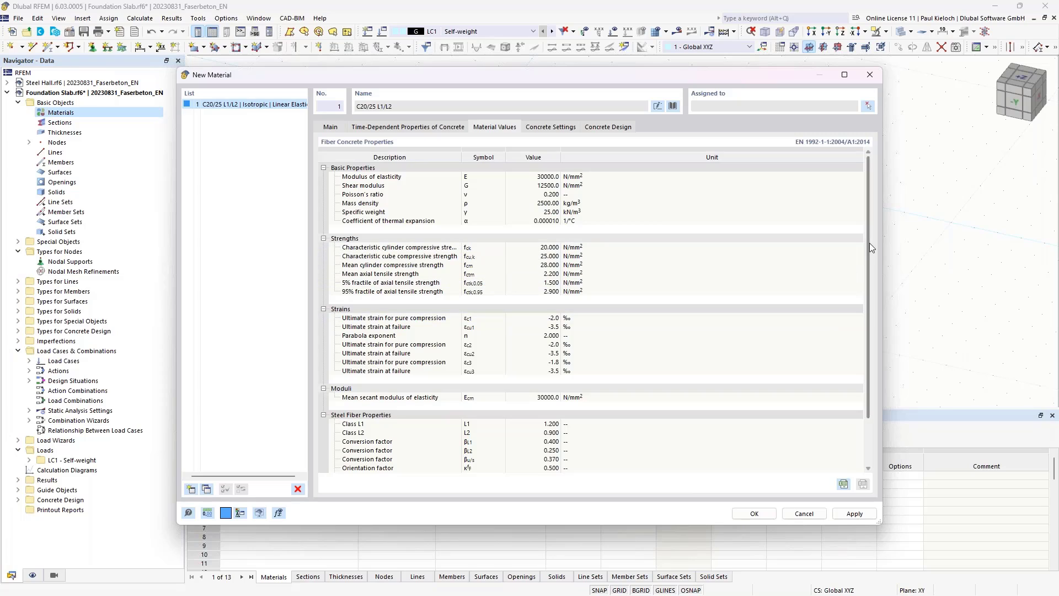
left_click_drag(871, 252, 868, 339)
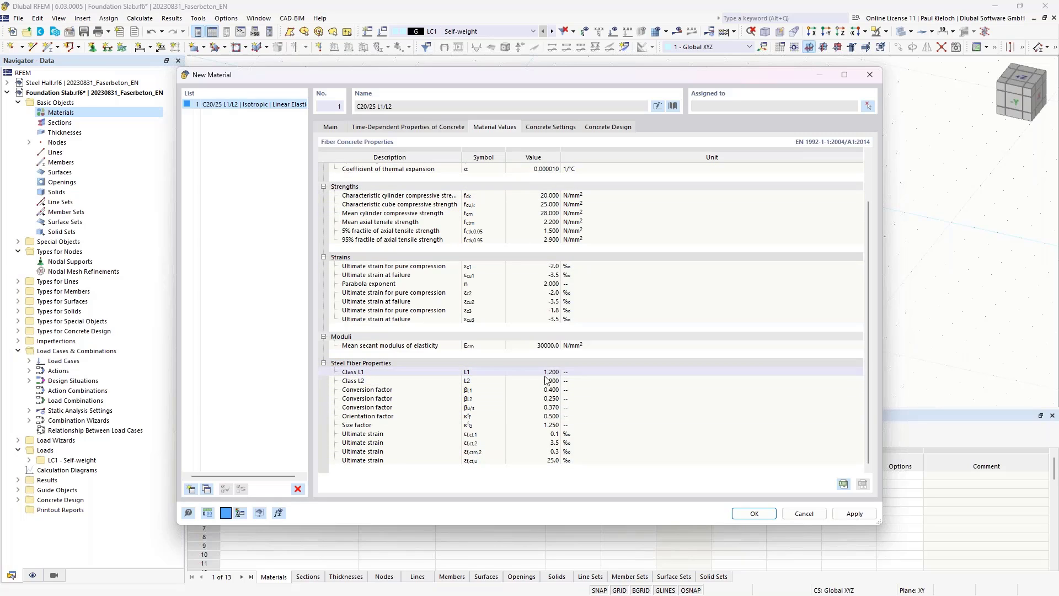
- Toggle User-defined material on then off and apply C20/25 L1/L2 as a library material
left_click(340, 129)
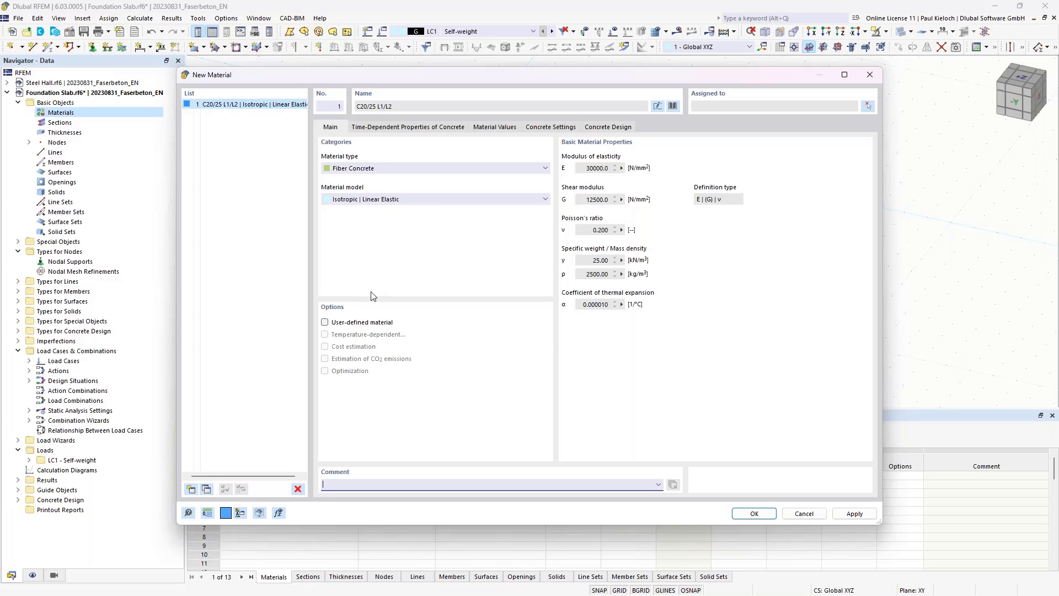
left_click(334, 324)
left_click(505, 127)
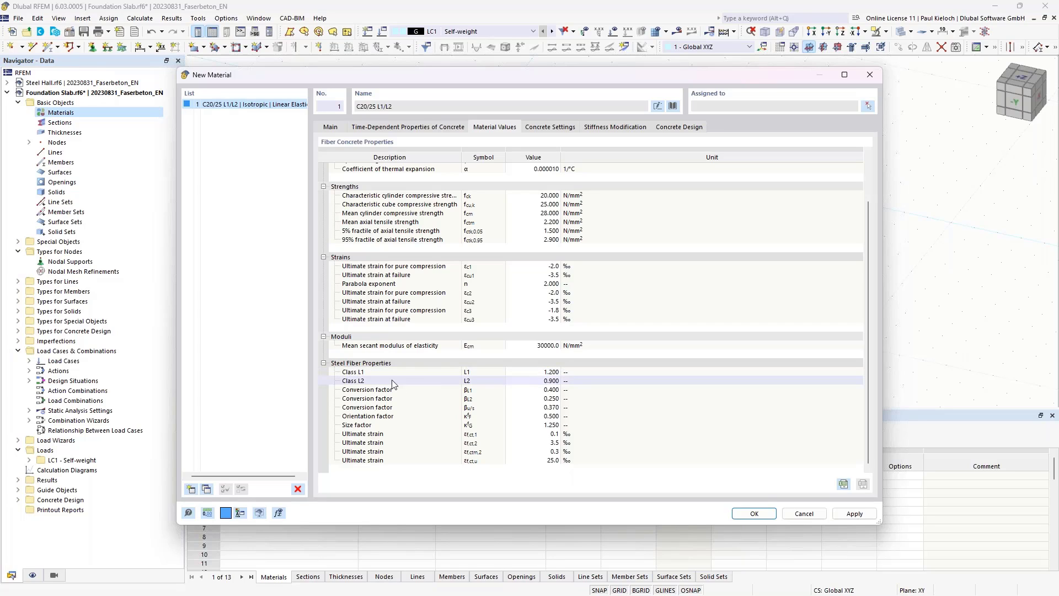
left_click(332, 127)
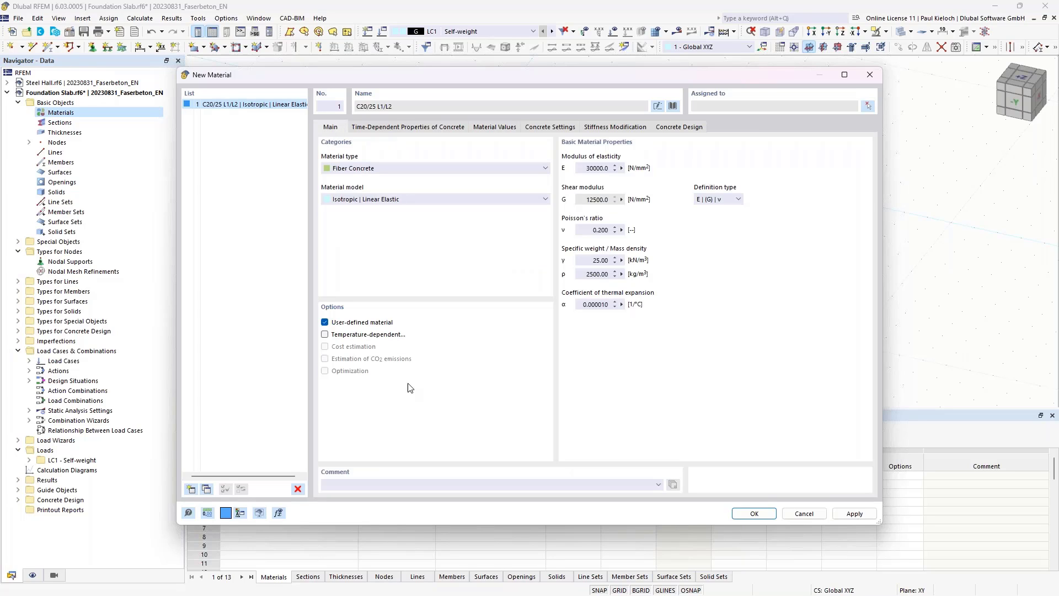
left_click(343, 324)
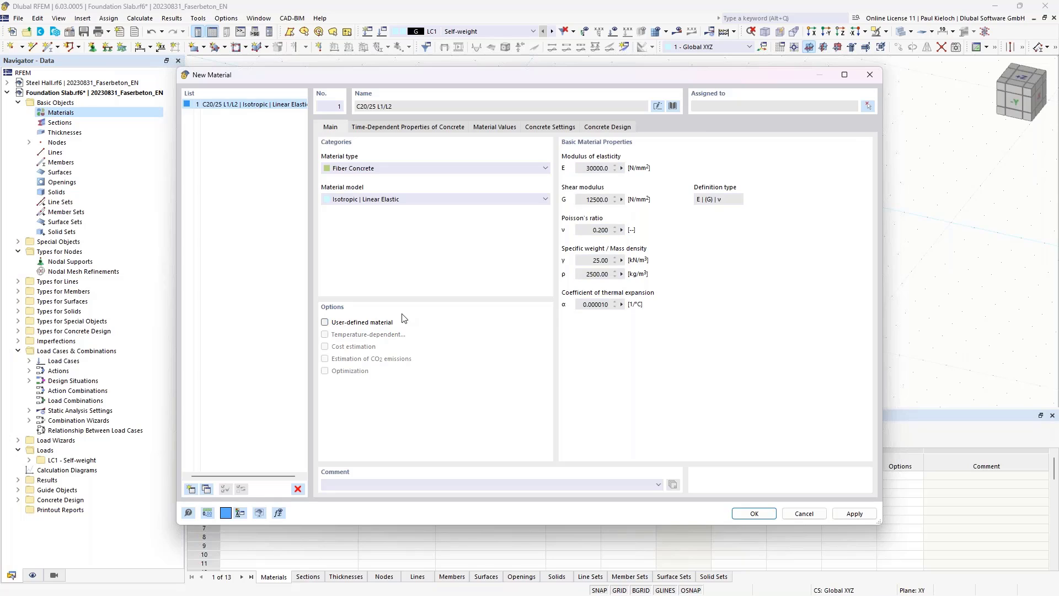
left_click(502, 128)
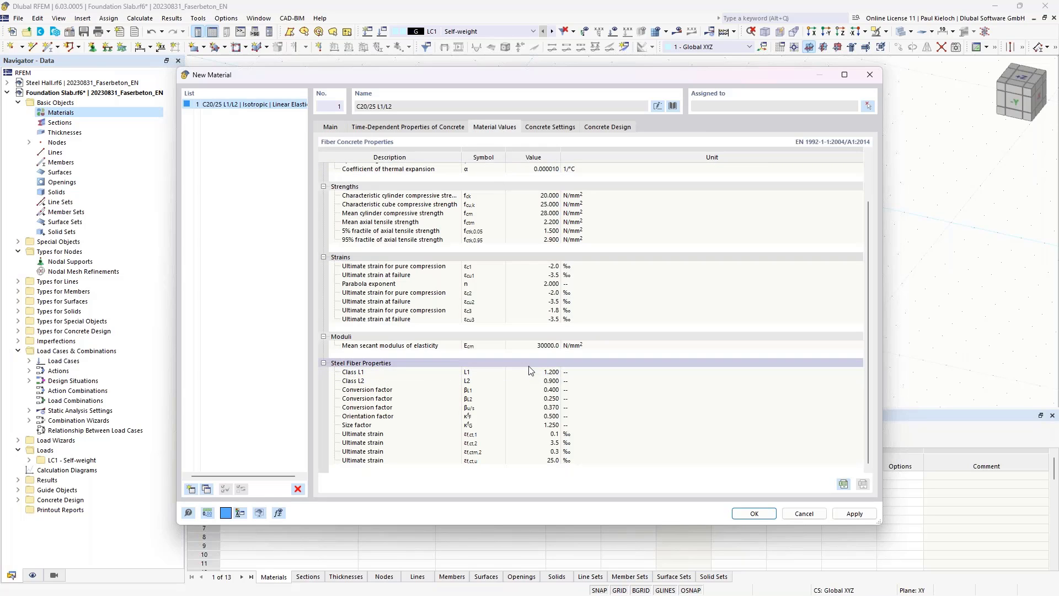
left_click(854, 514)
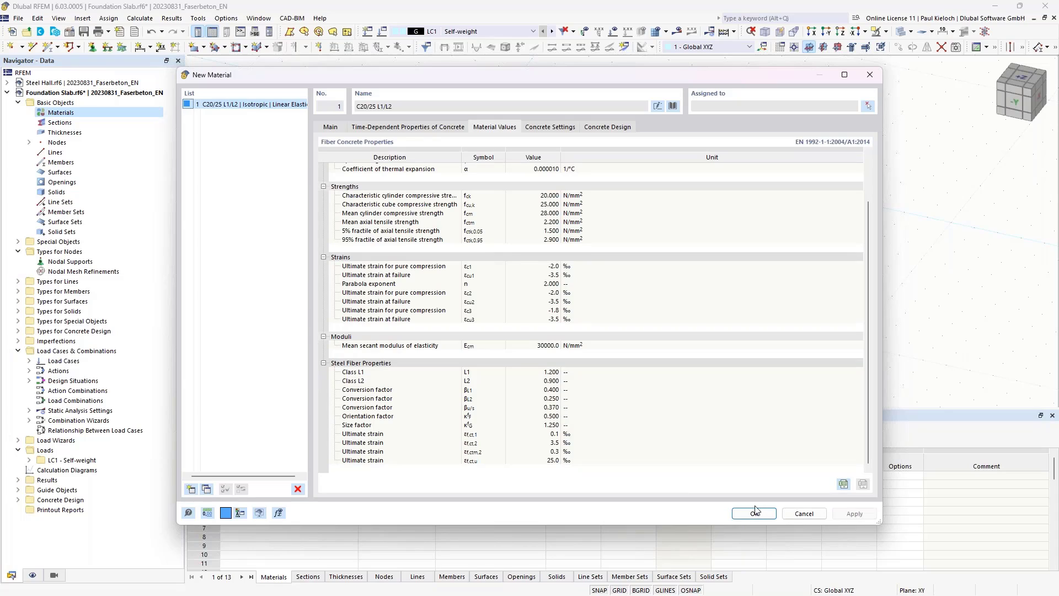
left_click(330, 127)
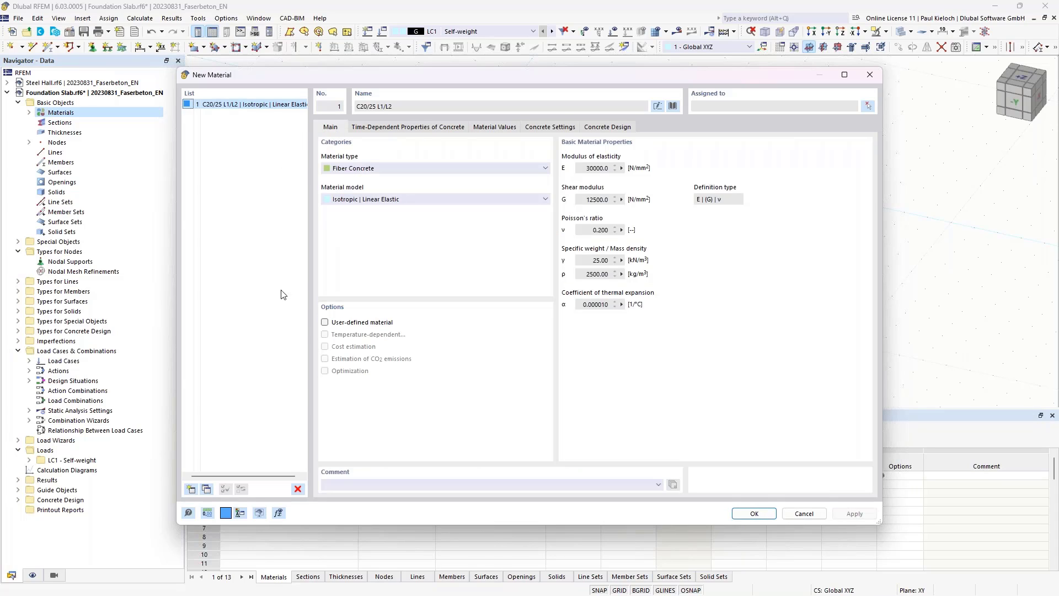
- Create material 2 and filter the library to Reinforcing Steel material type
left_click(191, 489)
left_click(673, 106)
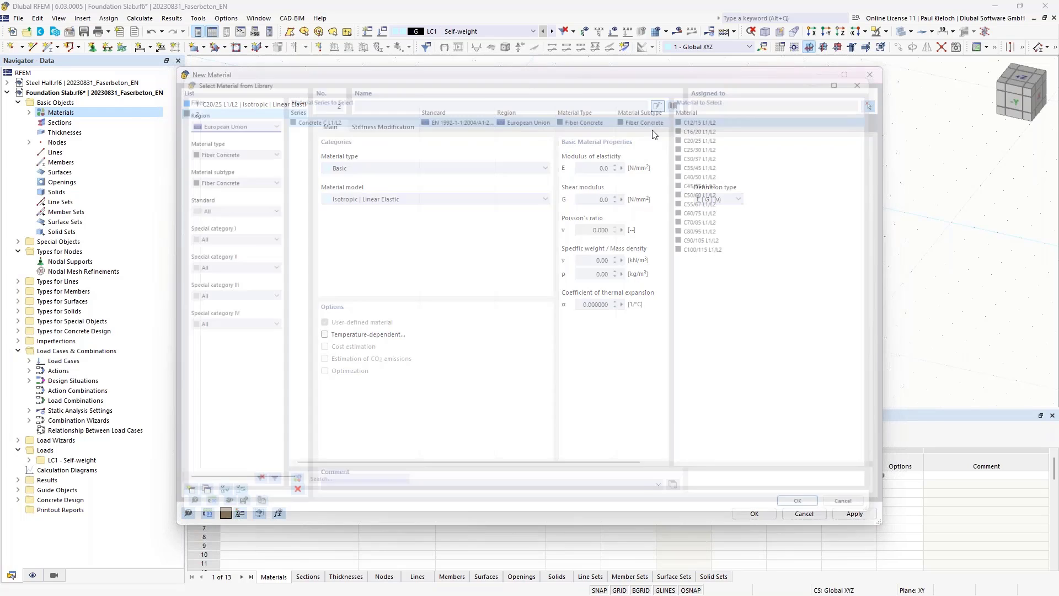
left_click(220, 144)
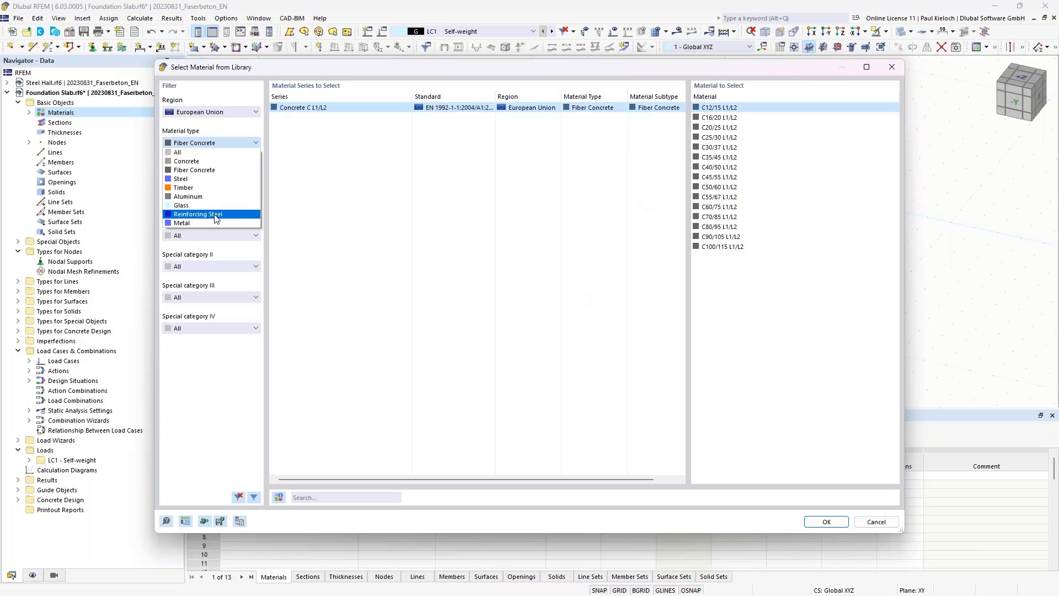
left_click(215, 215)
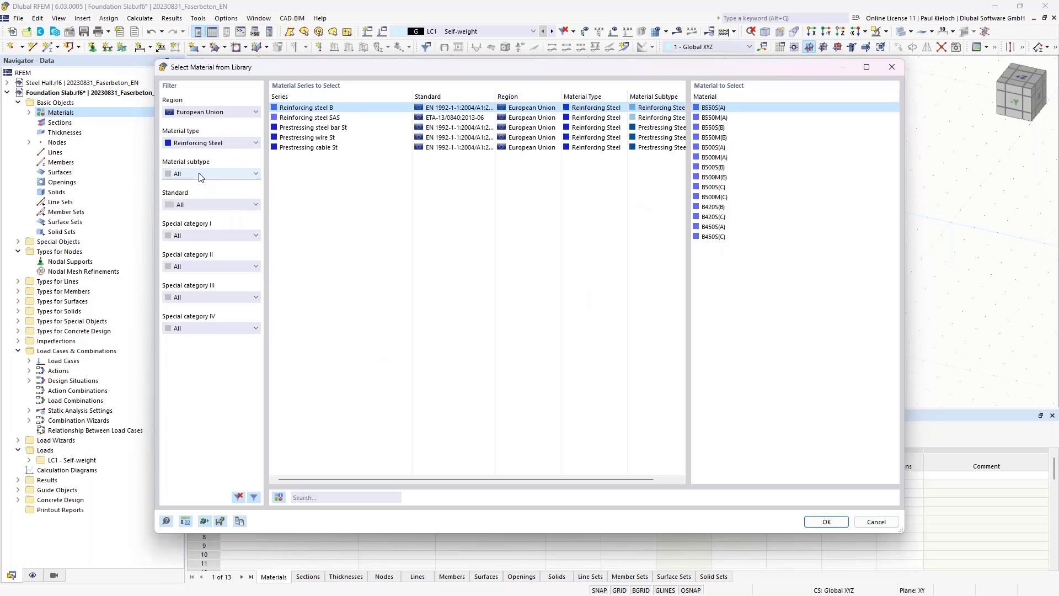
left_click(200, 175)
left_click(207, 201)
- Narrow to EN 1992-1-1:2004/A1:2014 reinforcing steel subtype and accept B500M(A)
left_click(210, 204)
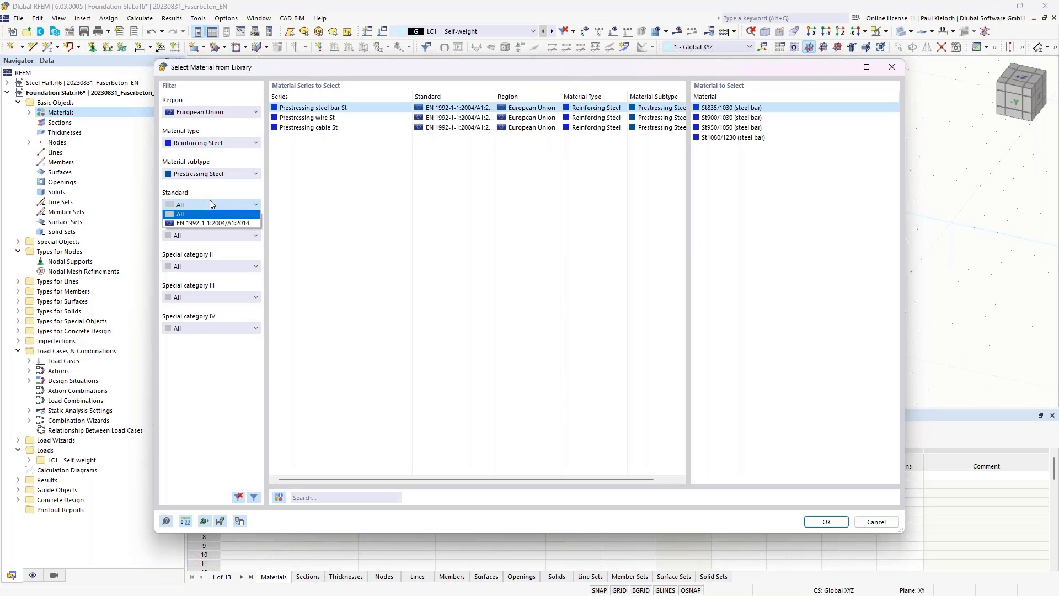
left_click(212, 223)
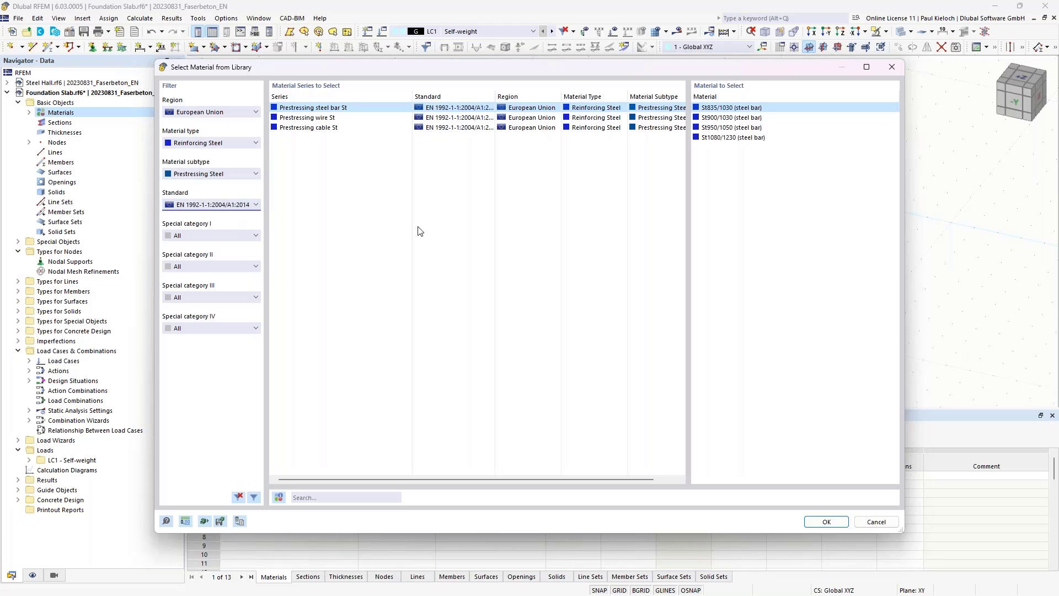
left_click(242, 181)
left_click(212, 200)
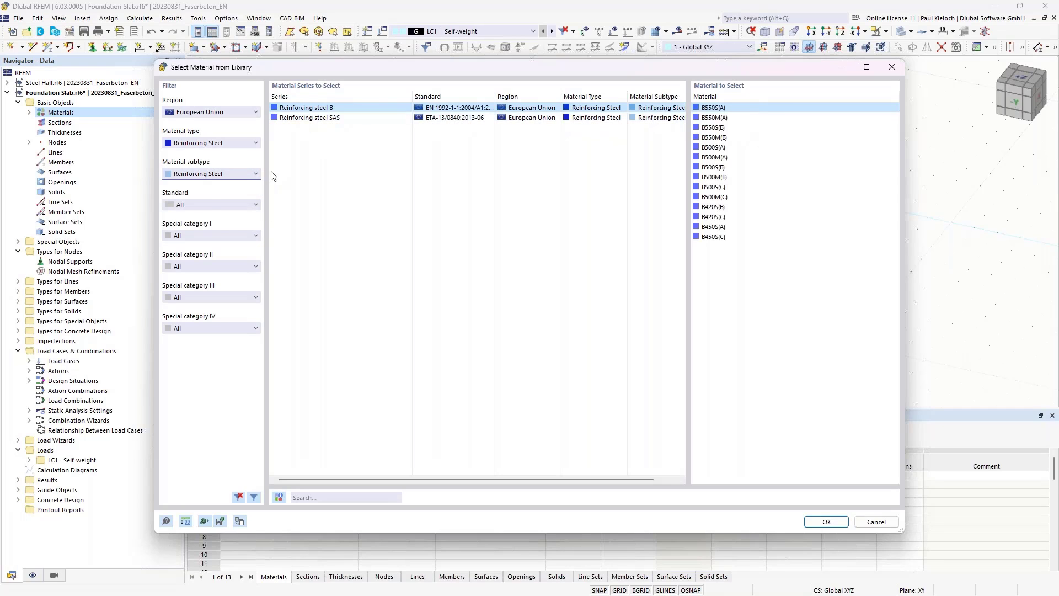
left_click(208, 204)
left_click(206, 224)
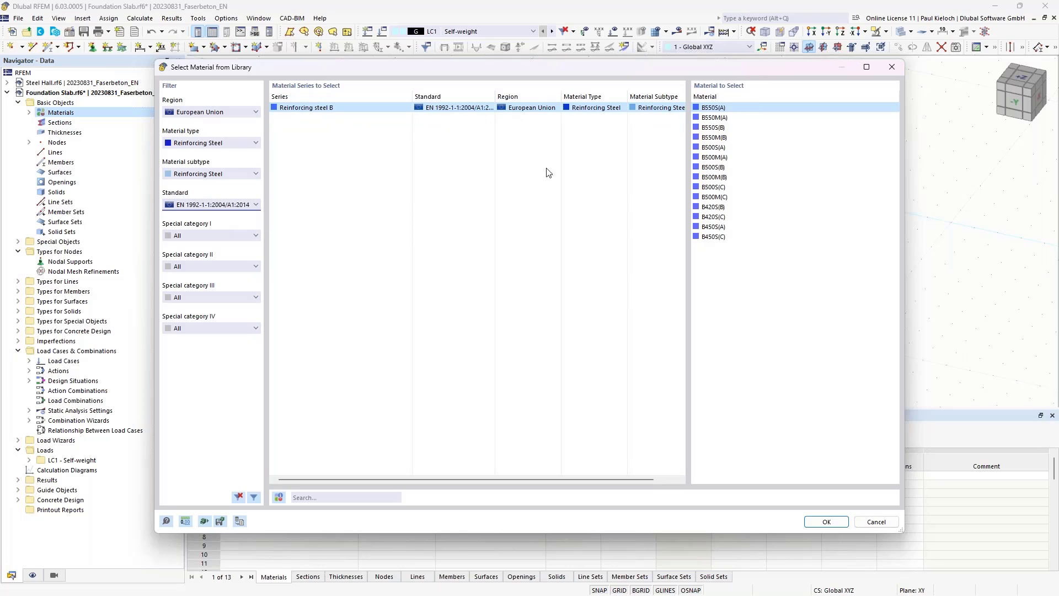
left_click(707, 159)
left_click(839, 526)
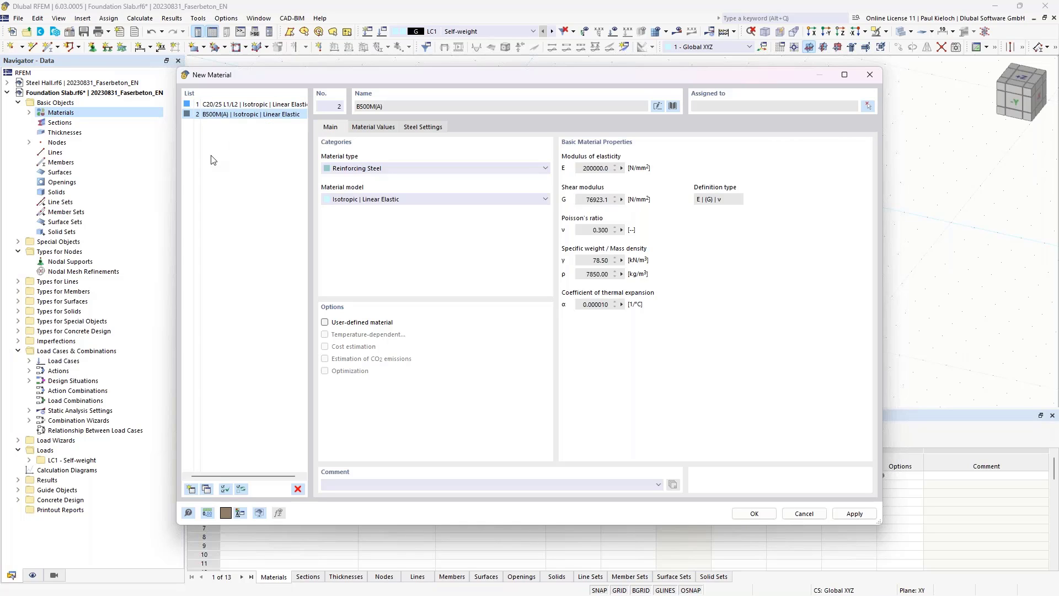
- Add EN 1992-1-1:2004/A1:2014 C20/25 concrete as material 3 and confirm all three materials
left_click(192, 489)
left_click(672, 107)
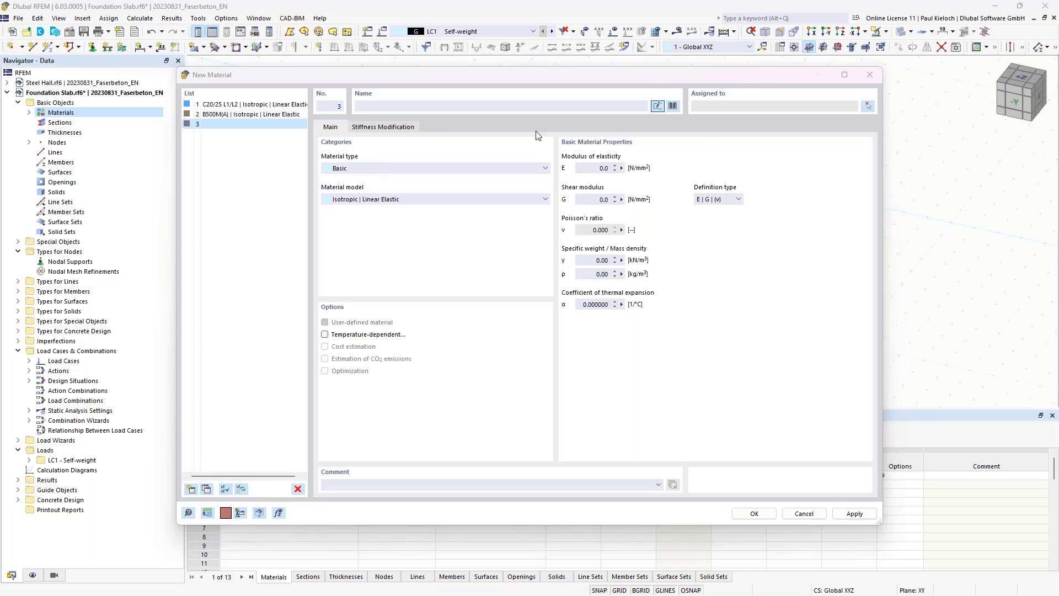
left_click(209, 144)
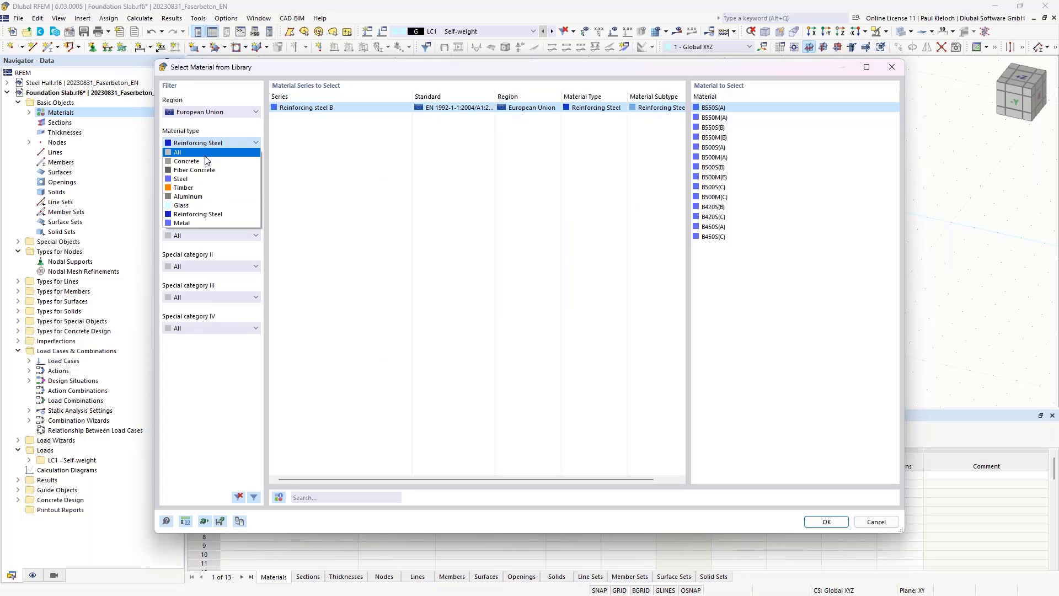
left_click(207, 162)
left_click(207, 174)
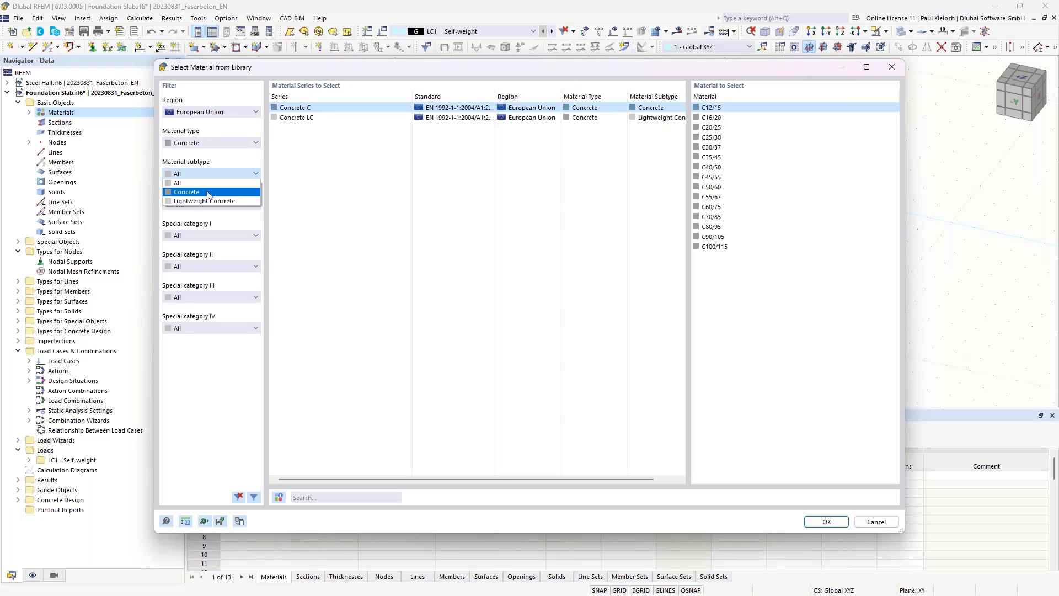
left_click(208, 192)
left_click(211, 205)
left_click(216, 221)
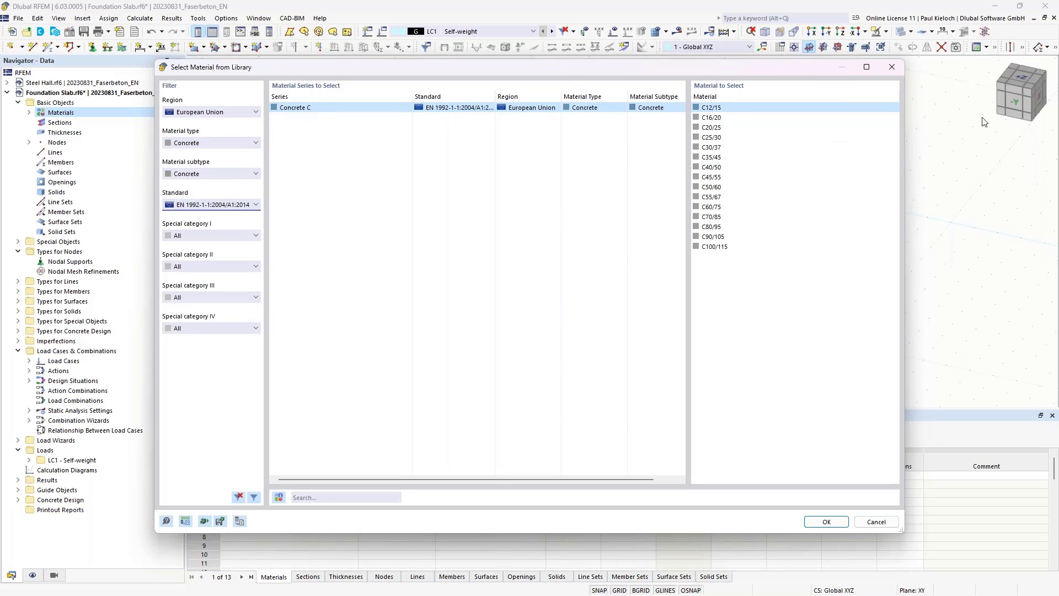
left_click(719, 128)
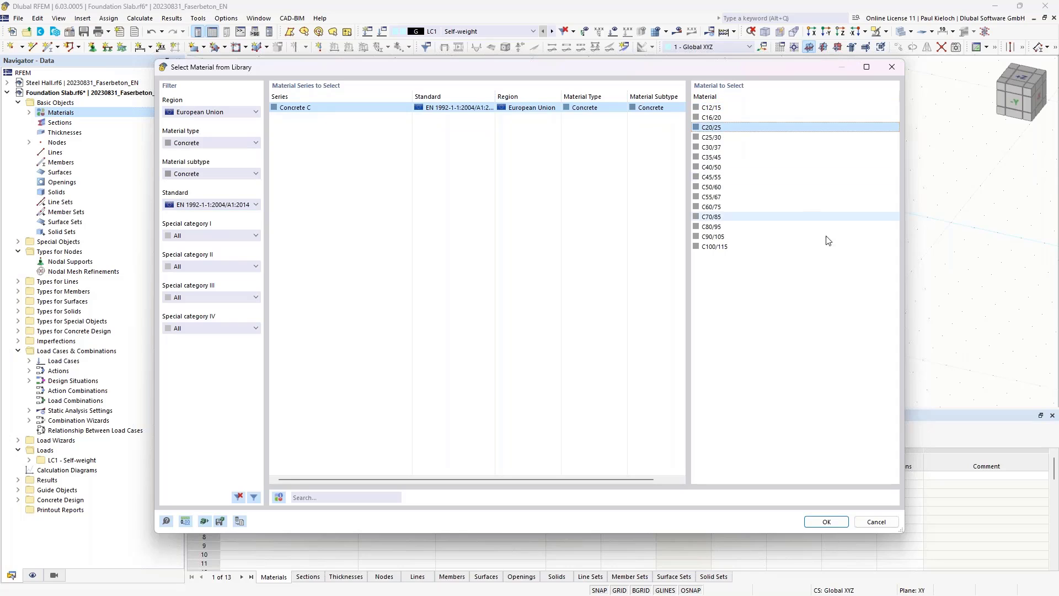
left_click(826, 521)
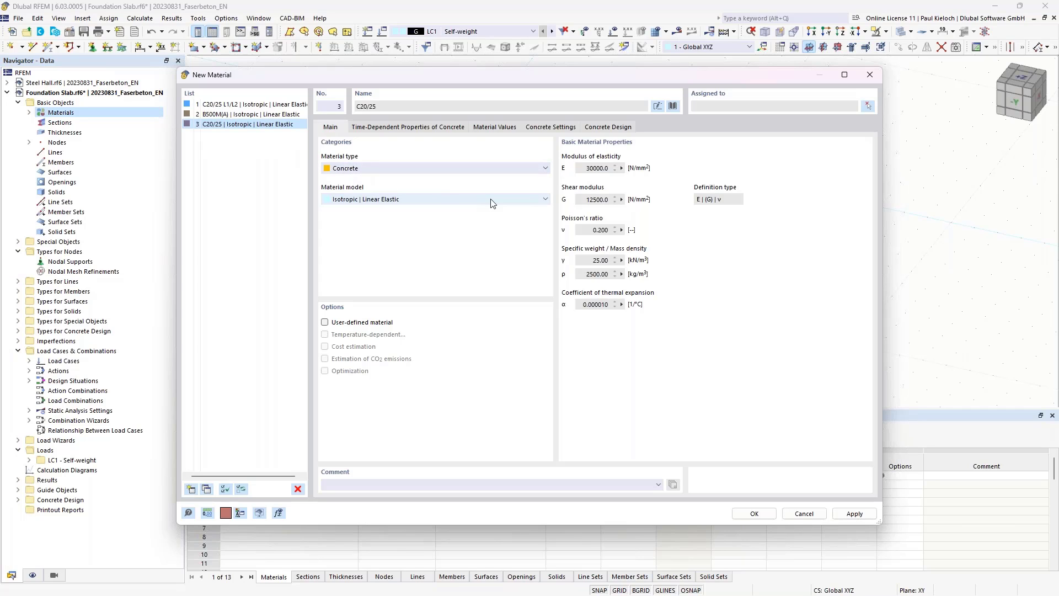
left_click(754, 513)
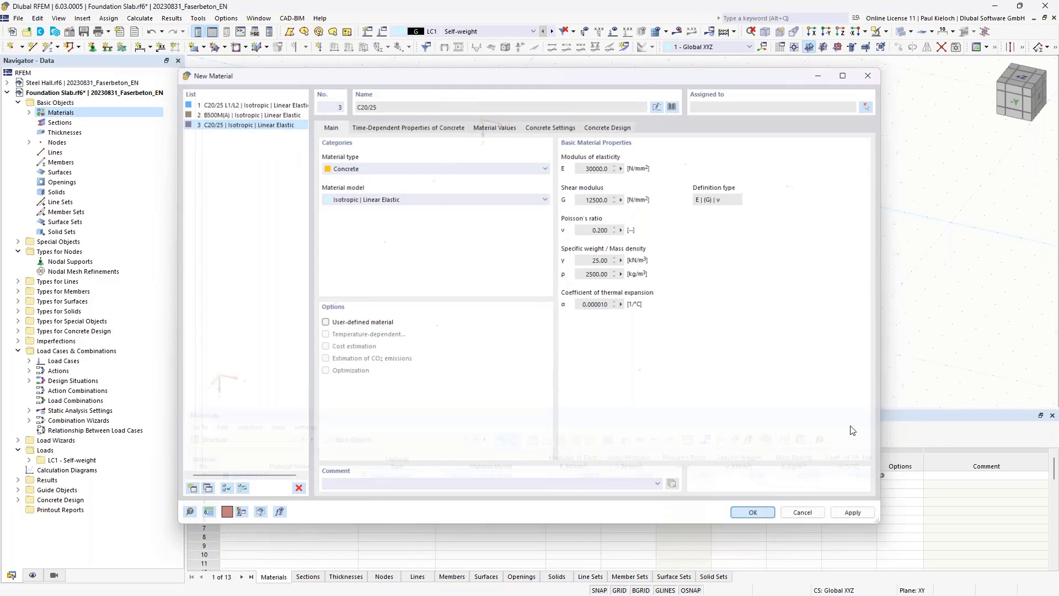
- Define a new uniform slab thickness of 240 mm and apply it
left_click(79, 134)
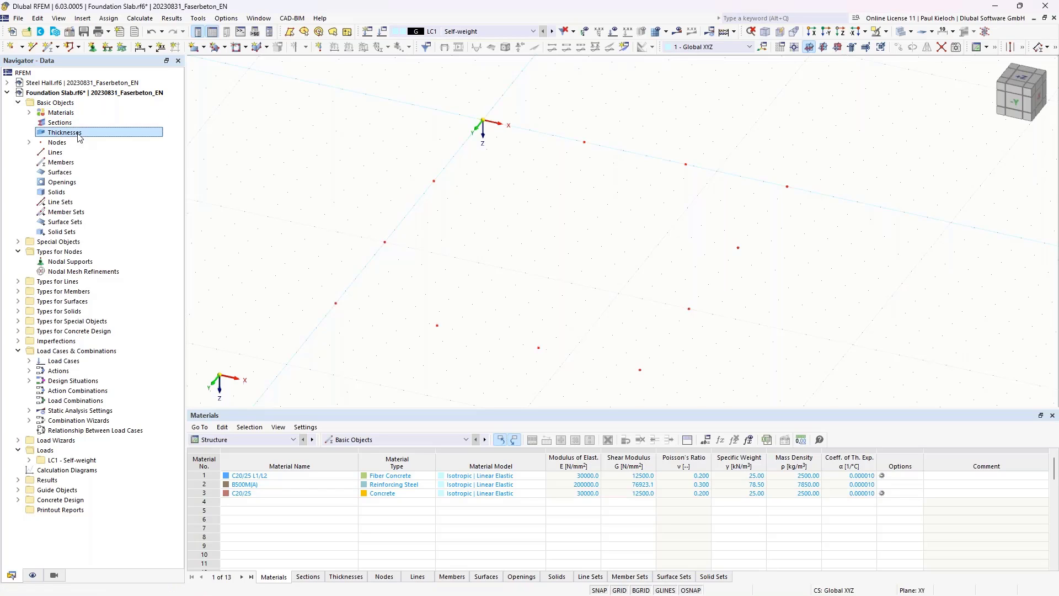
right_click(79, 136)
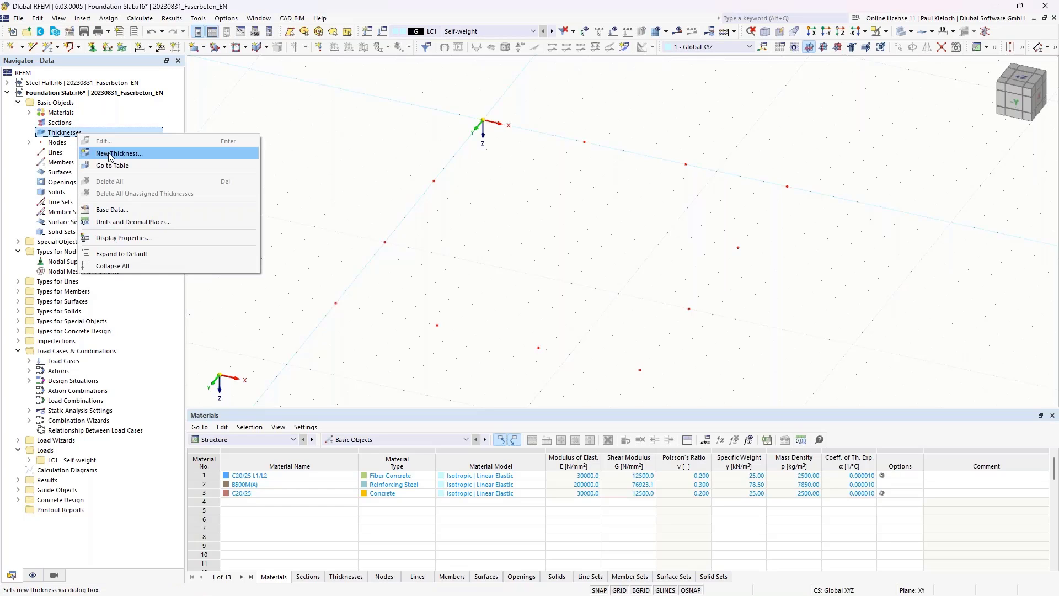
left_click(109, 154)
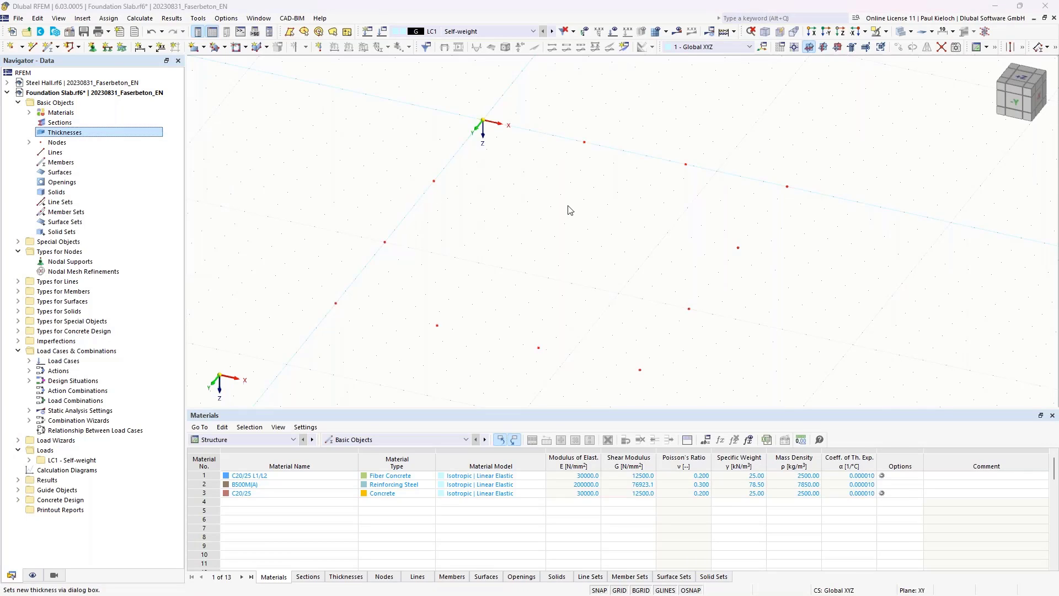
left_click(358, 218)
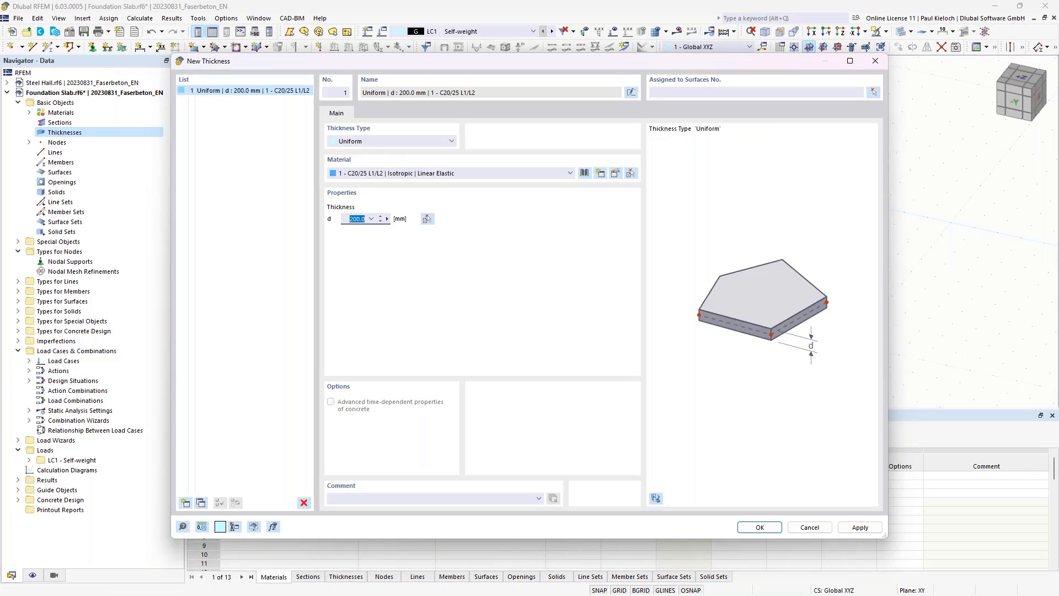
type("240")
left_click(866, 528)
- Copy it as thickness 2 with material C20/25 and confirm
left_click(200, 502)
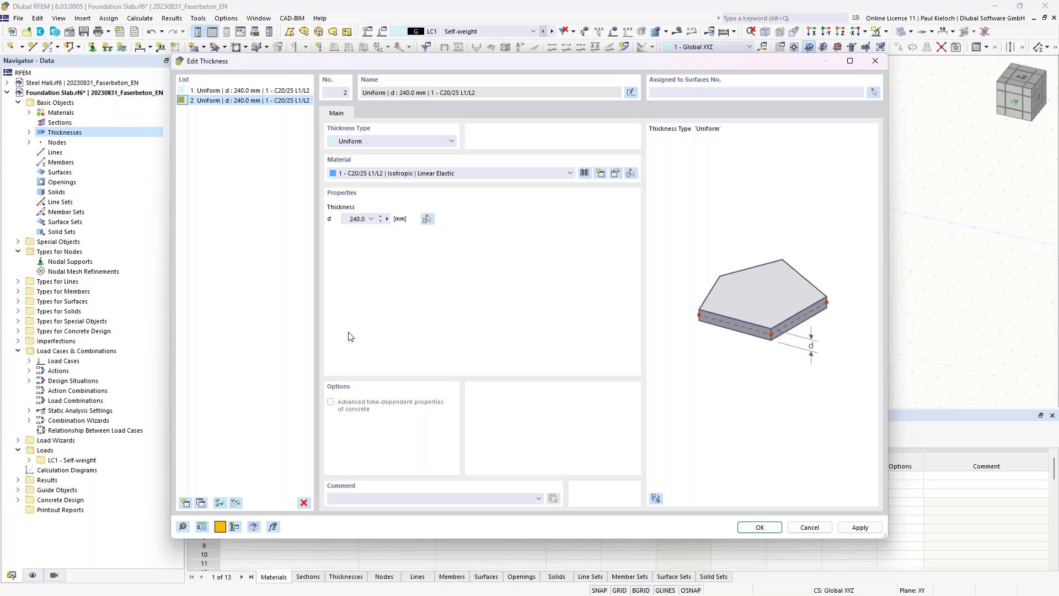
left_click(380, 174)
left_click(377, 201)
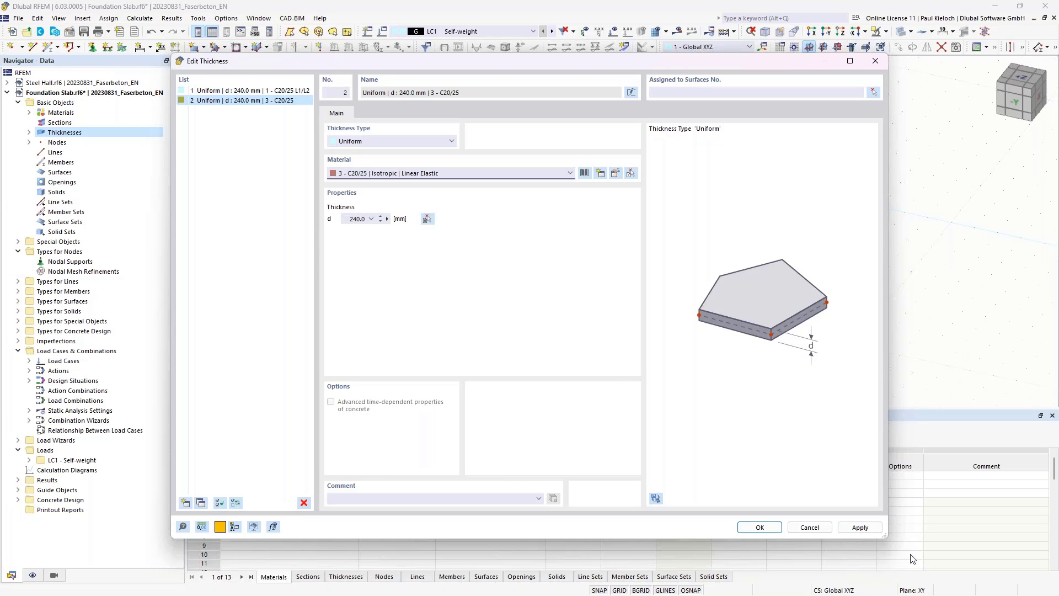
left_click(759, 527)
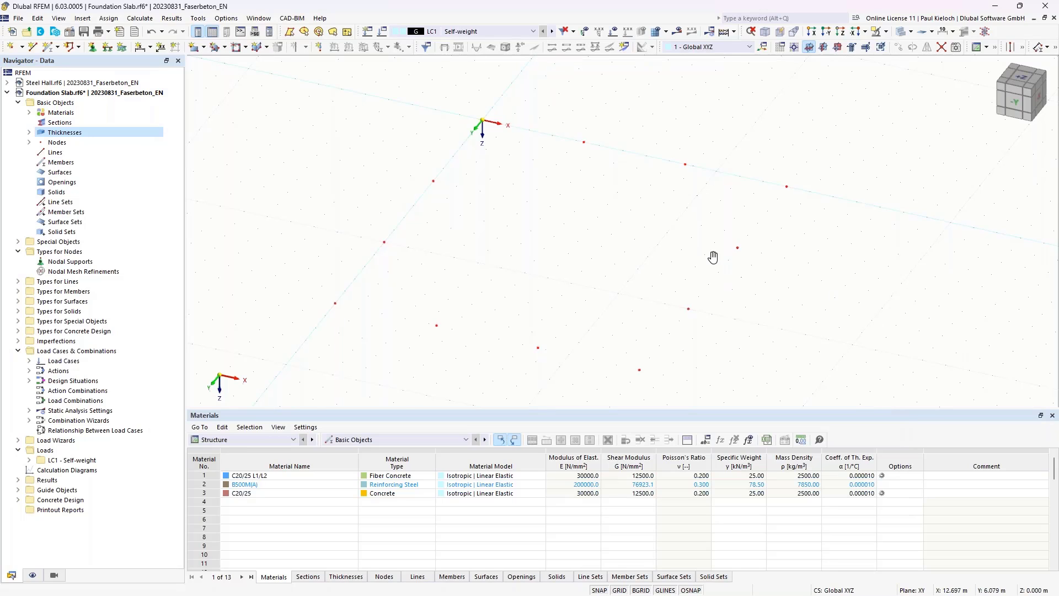
- Make the work-plane grid size itself dynamically to the model, with 0.3 m point spacing for b and h
middle_click_drag(711, 253, 694, 237)
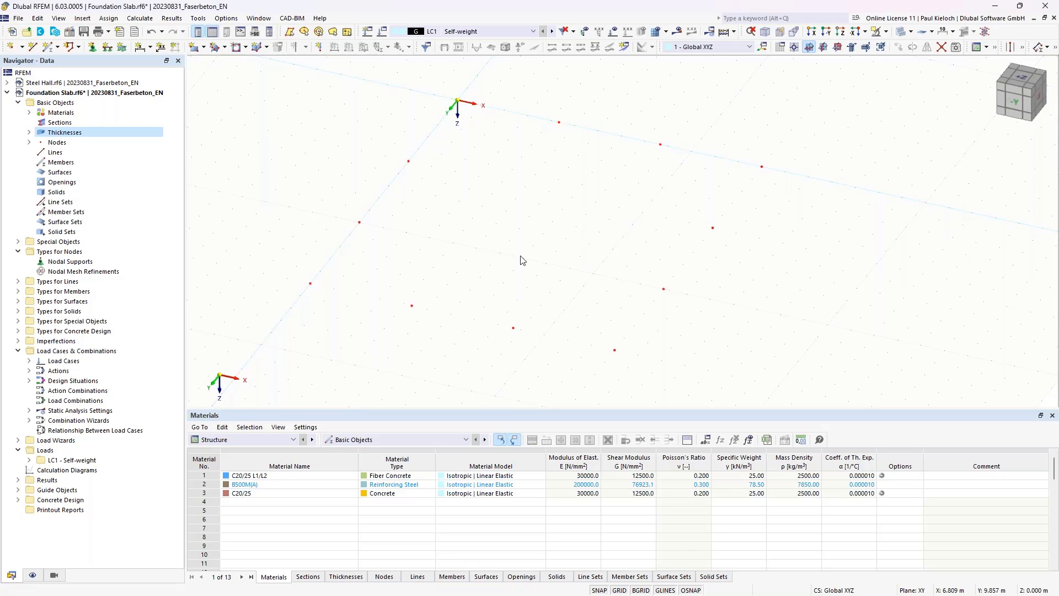
middle_click_drag(551, 245, 546, 241)
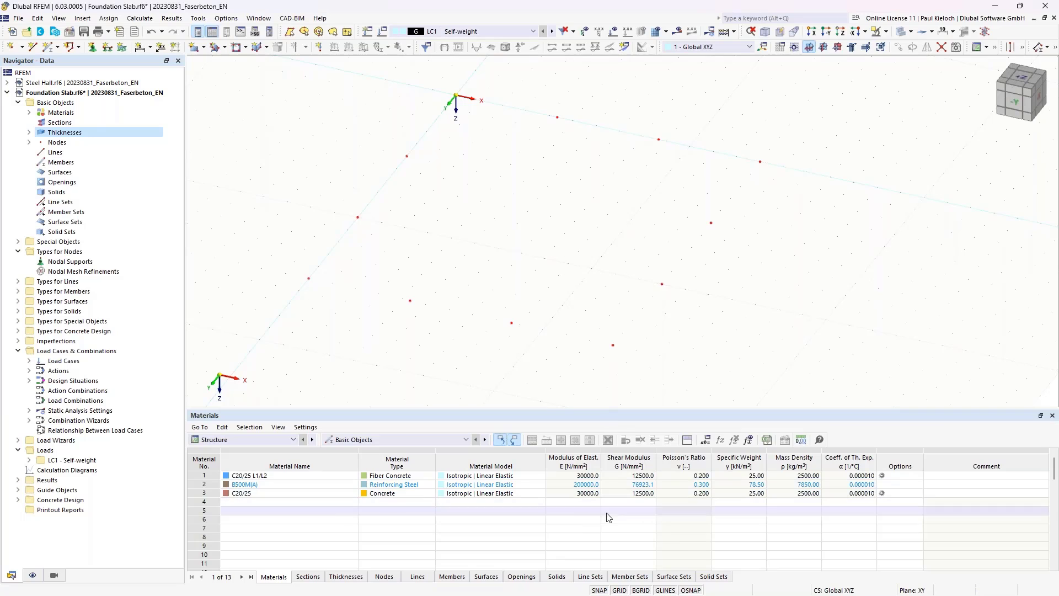
right_click(618, 591)
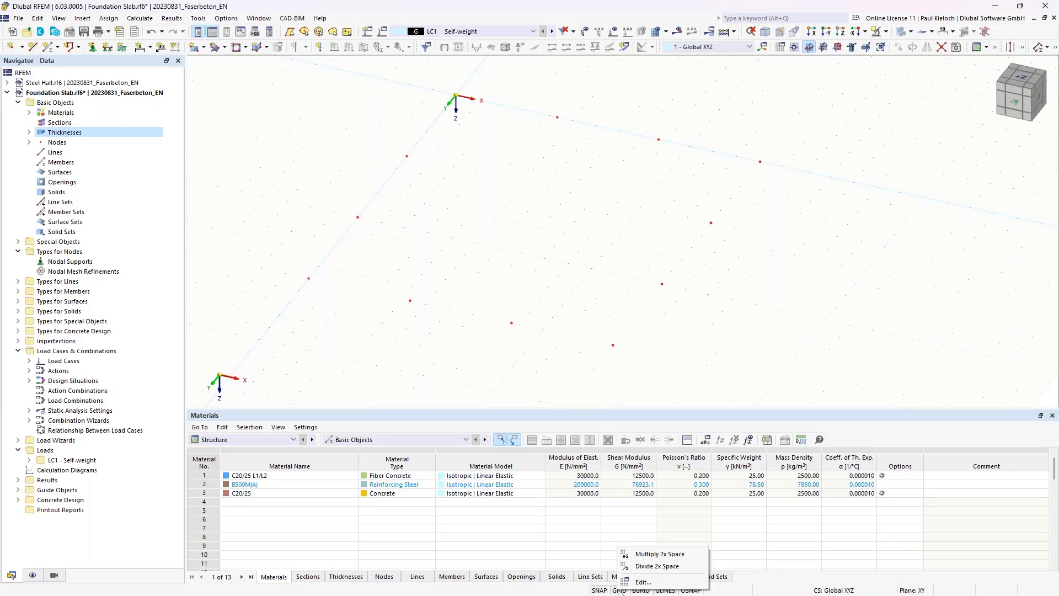
left_click(640, 583)
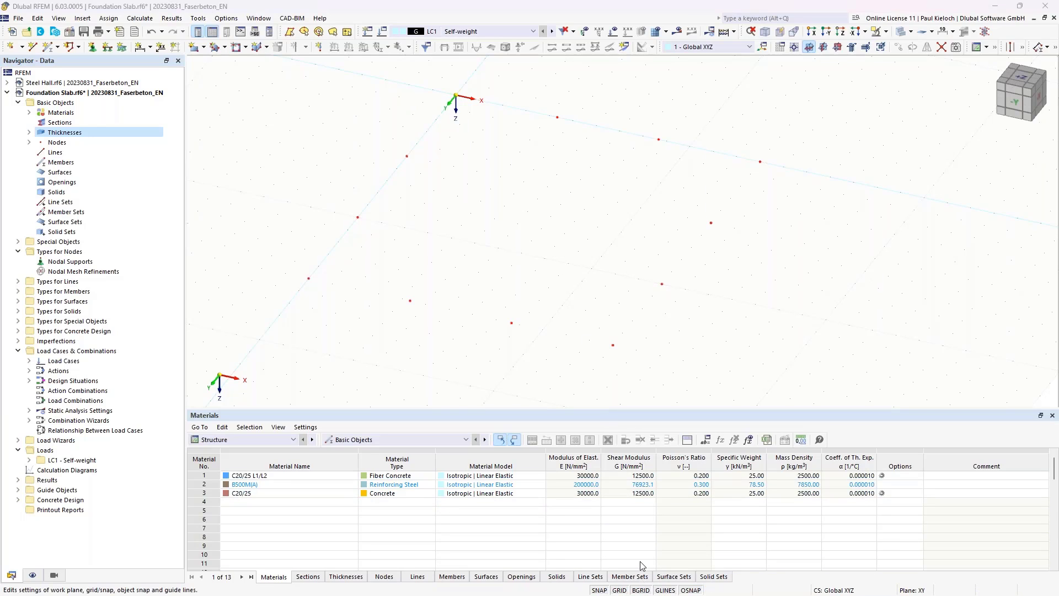
left_click(378, 367)
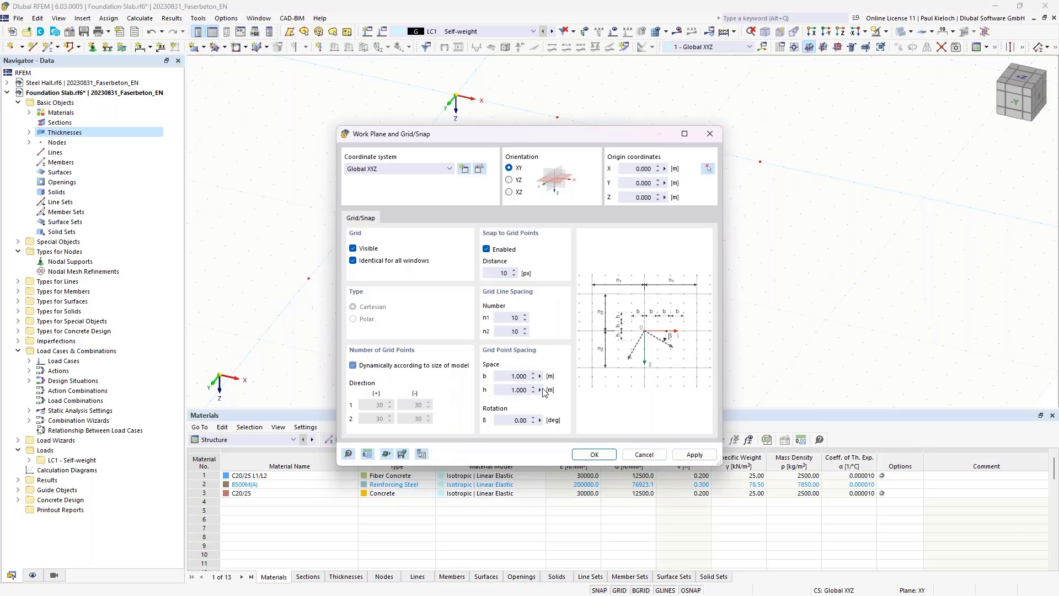
double_click(517, 376)
type("0.3")
key("Tab")
type("0.3")
key("Tab")
left_click(594, 453)
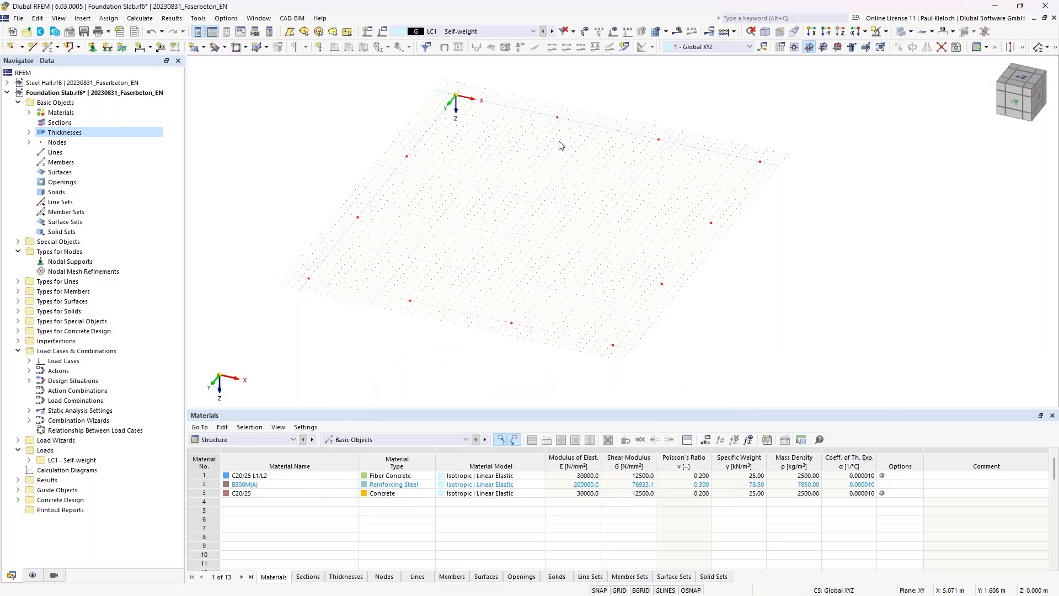
middle_click_drag(560, 144, 599, 148, "ctrl")
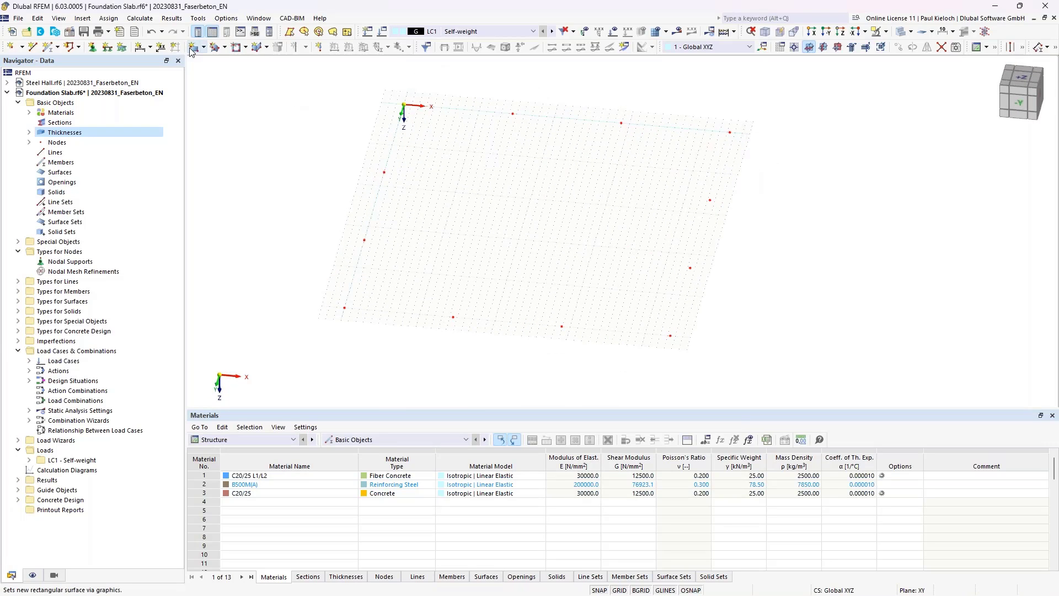
- Start a 240 mm C20/25 rectangular surface and place its first corner at -0.3/-0.3
left_click(193, 48)
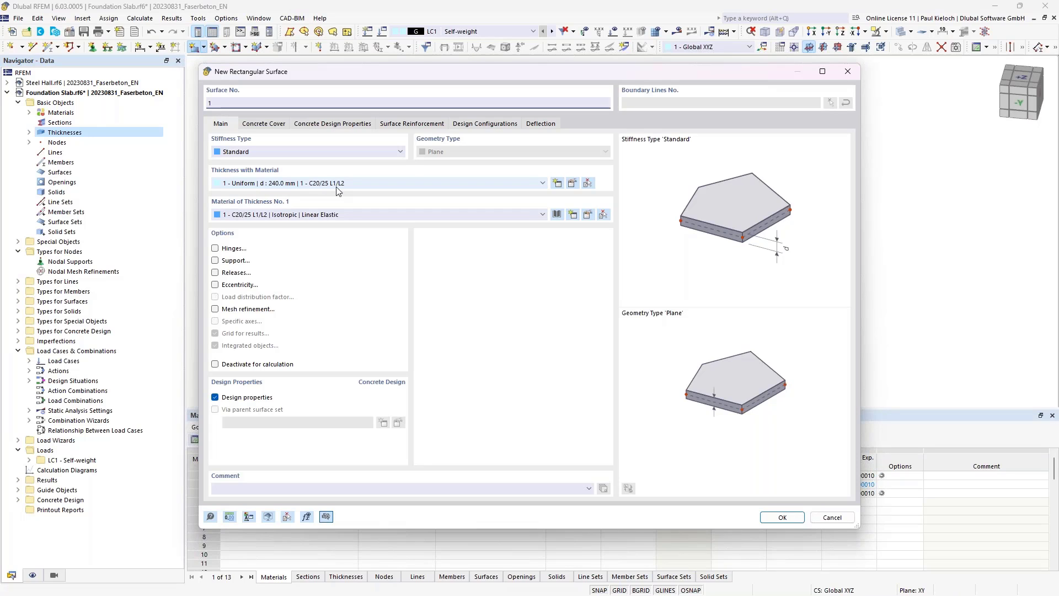
left_click(790, 518)
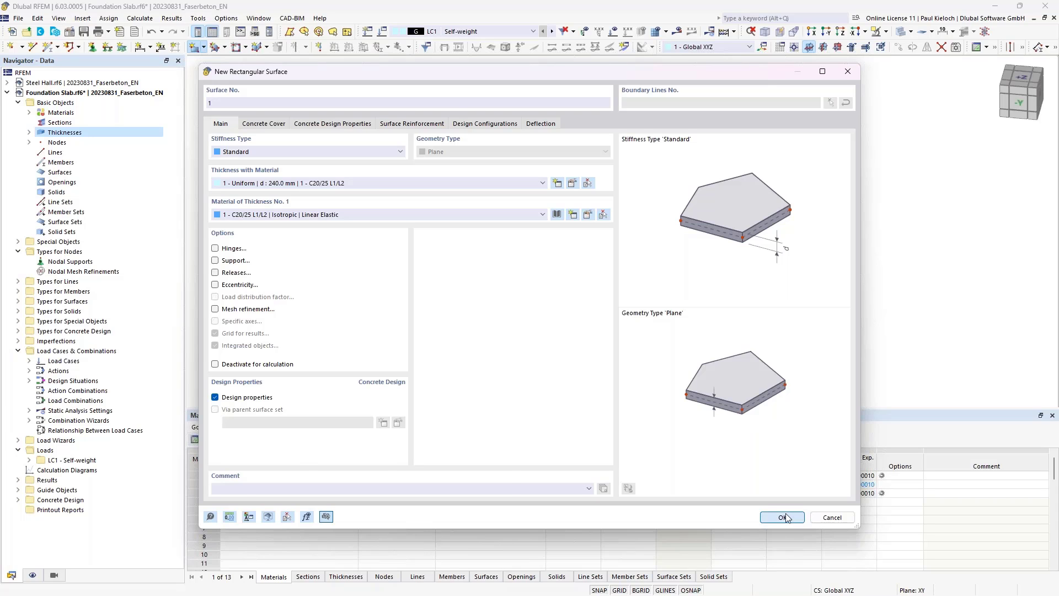
middle_click_drag(398, 92, 389, 117)
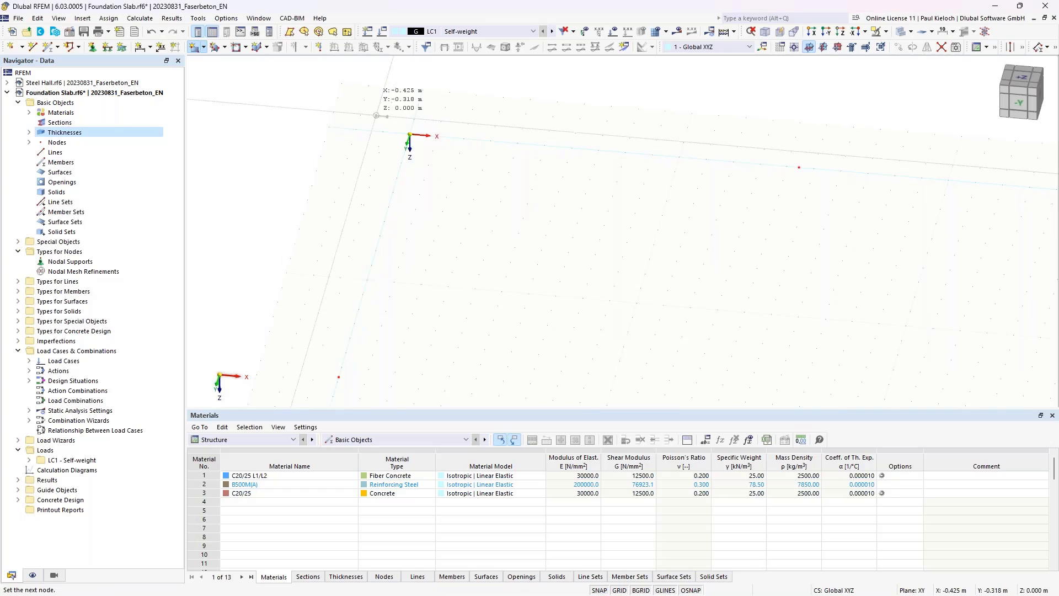
left_click(375, 121)
scroll(551, 221, "down", 5)
scroll(551, 265, "up", 6)
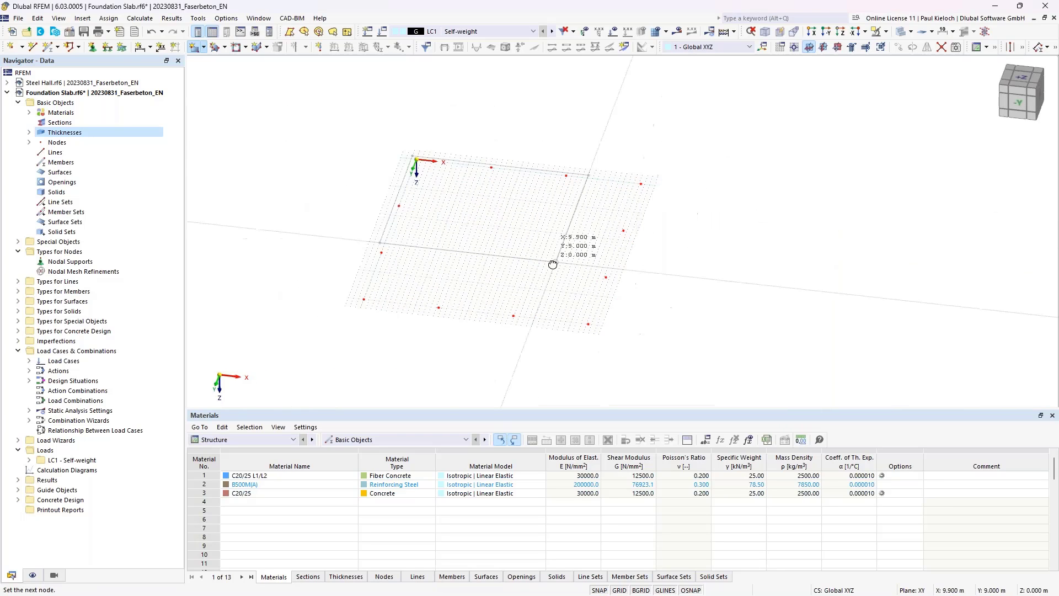
middle_click_drag(534, 331, 544, 339, "ctrl")
scroll(529, 309, "up", 5)
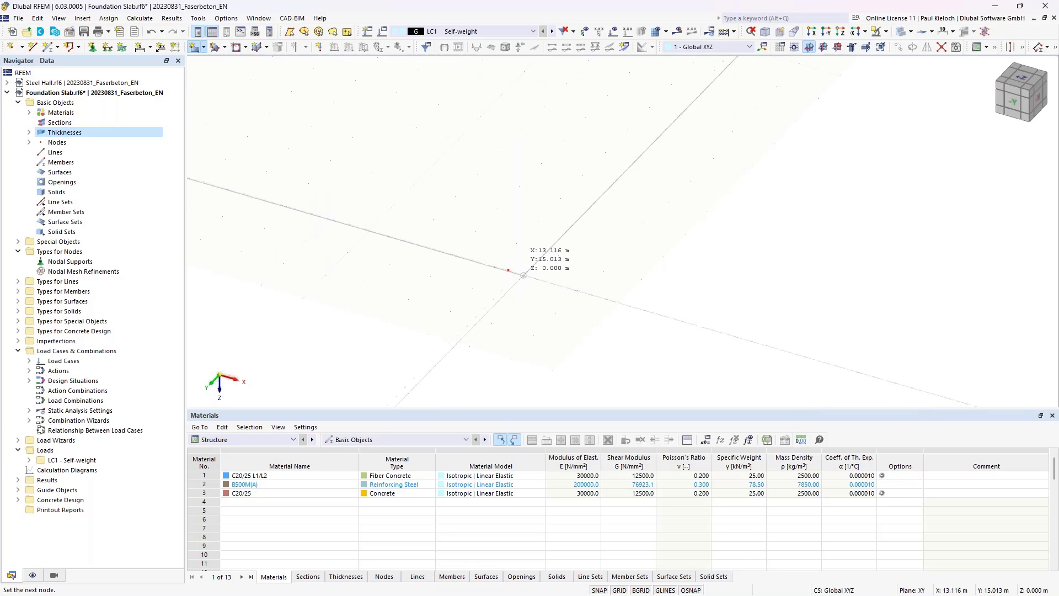
- Move the work-plane origin to node 12 and set the slab's opposite corner beyond it
left_click(794, 46)
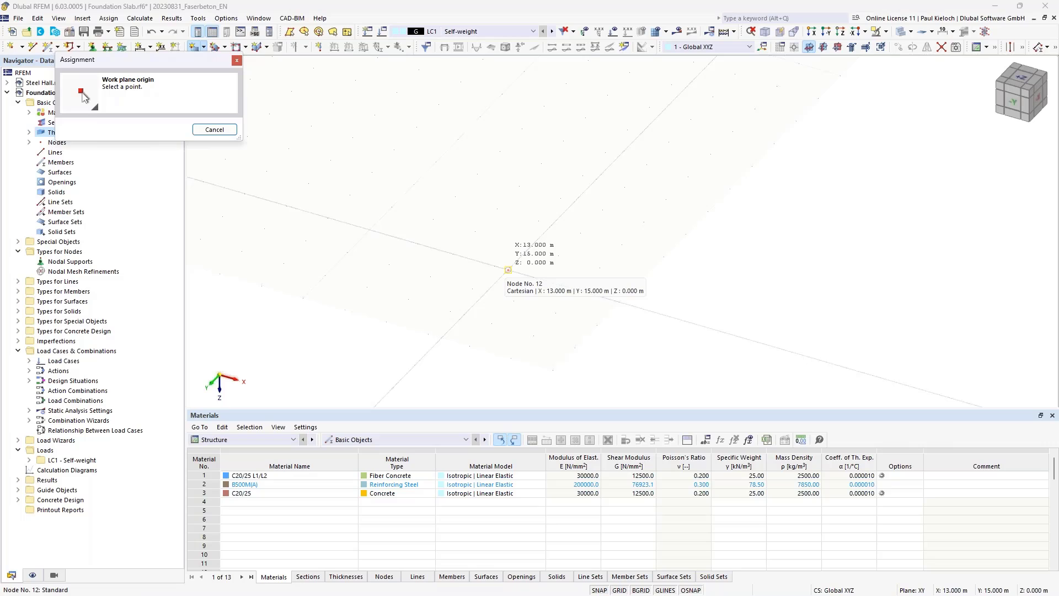
left_click(507, 270)
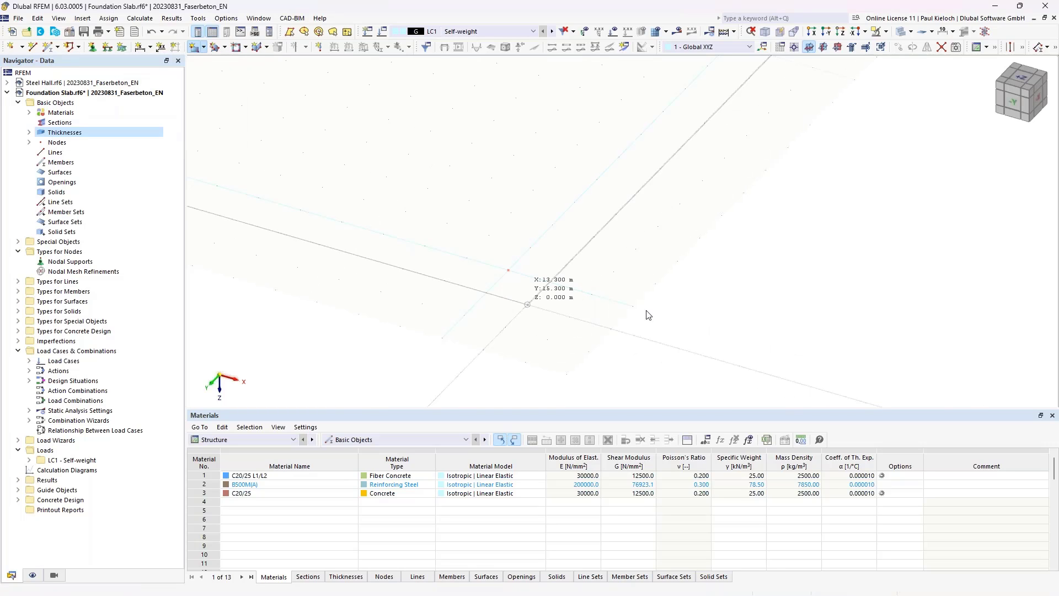
key("Escape")
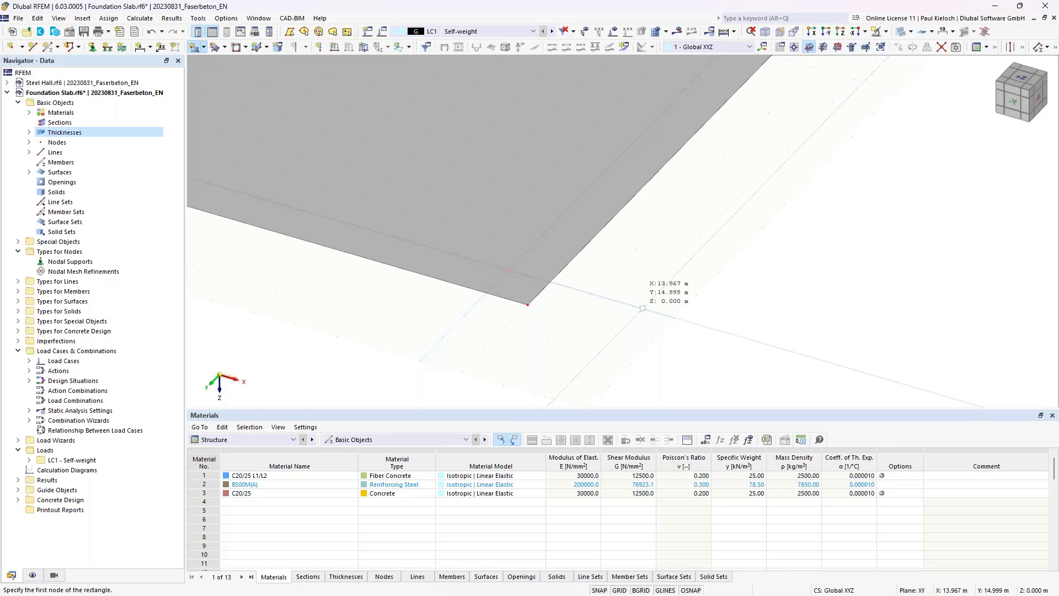
scroll(640, 314, "down", 5)
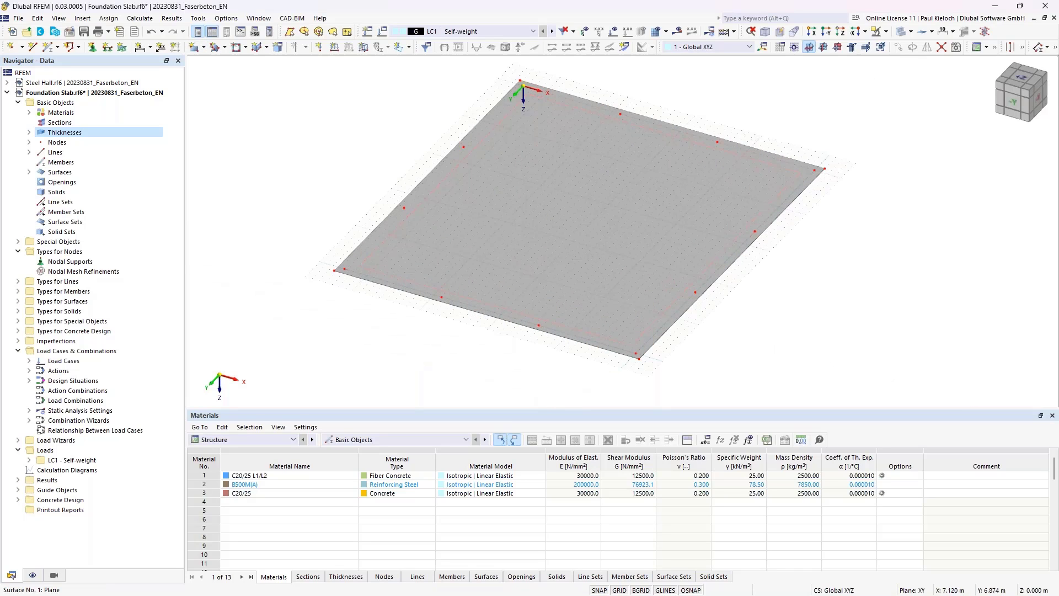
middle_click_drag(846, 306, 830, 292)
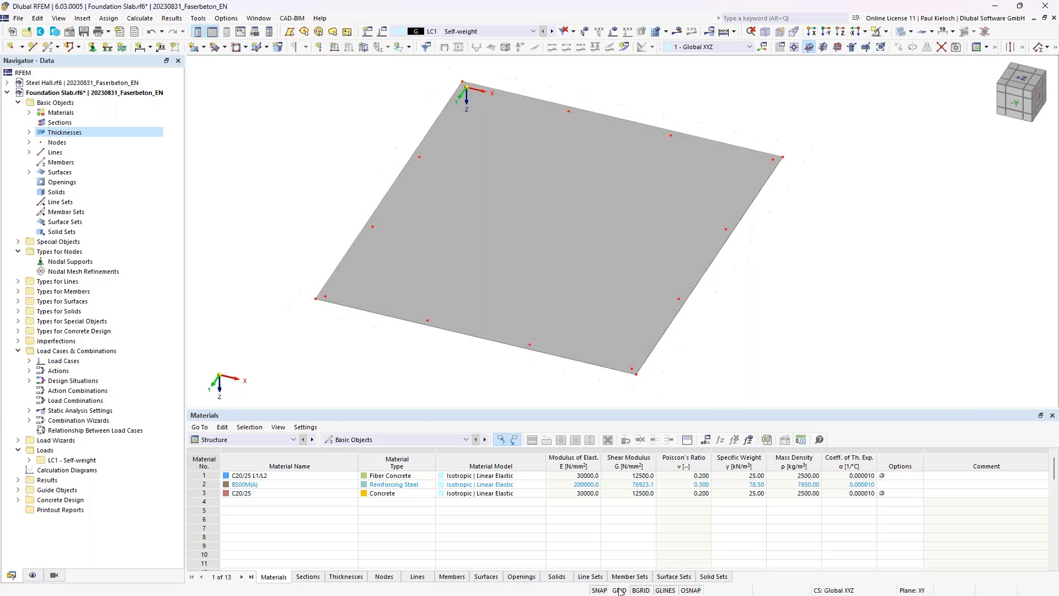
middle_click_drag(785, 348, 794, 326)
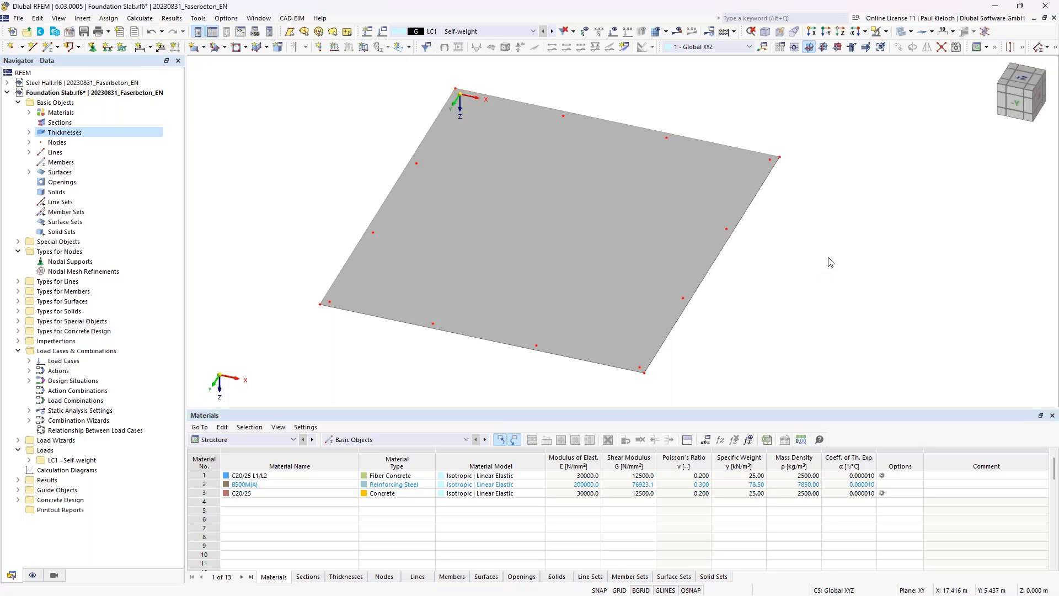
- Support Surface 1 with new surface support 5: Cu,z 25000 kN/m³, vxz and vyz 2500 kN/m
double_click(578, 177)
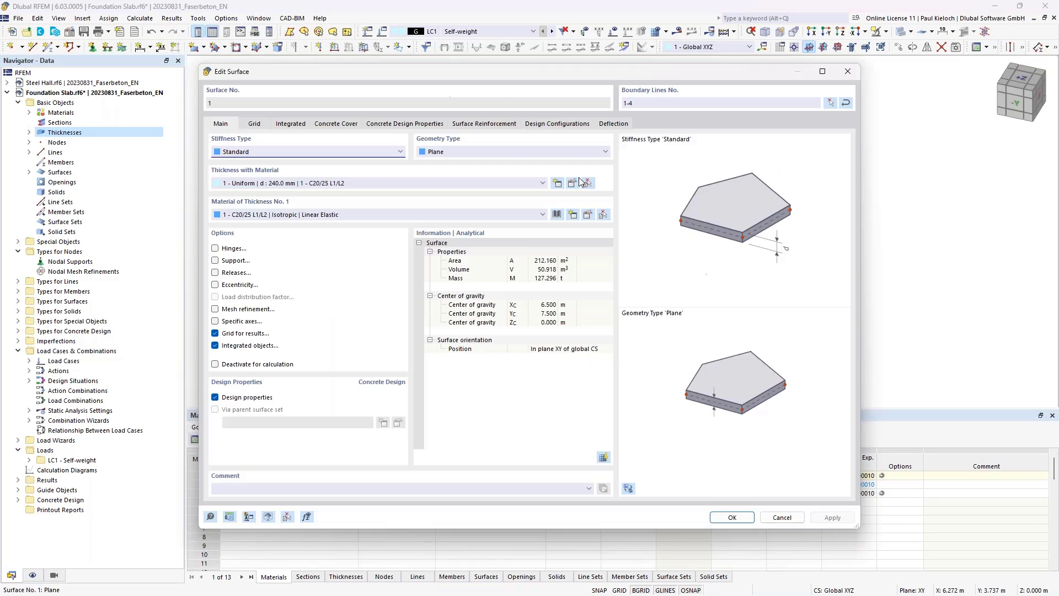
left_click(239, 263)
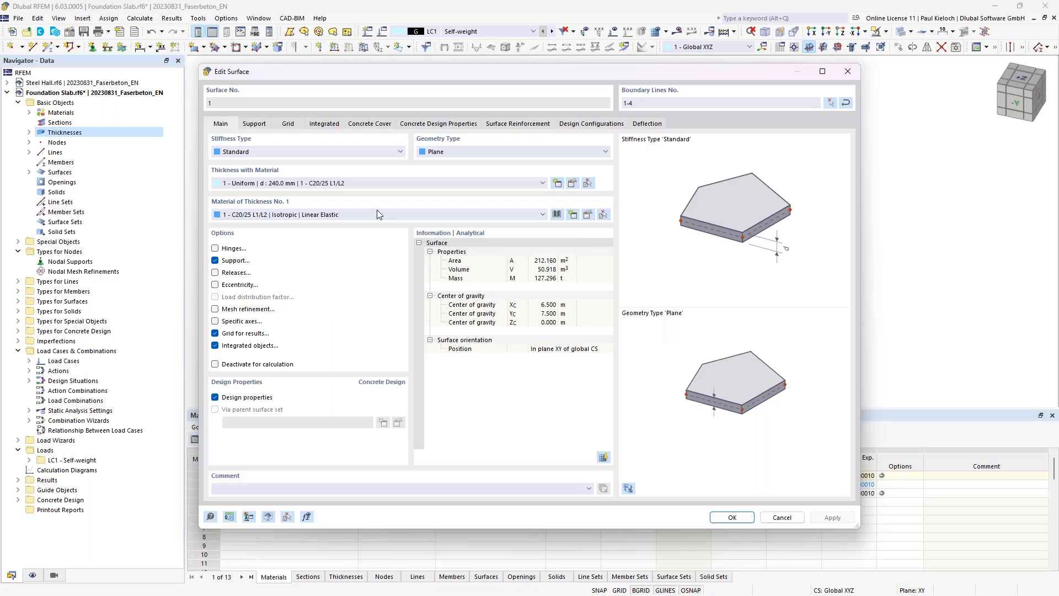
left_click(263, 127)
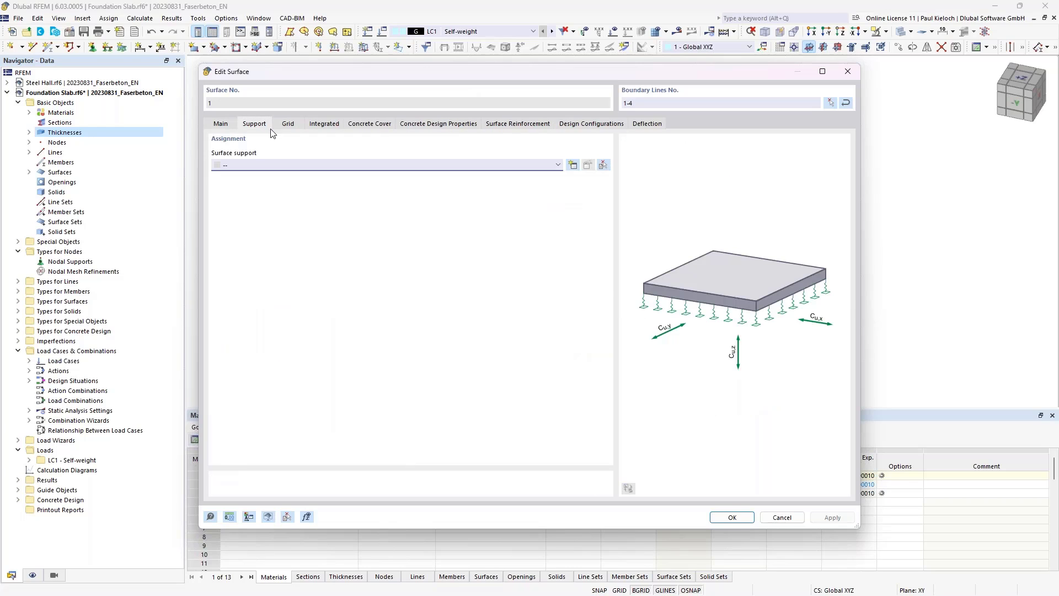
left_click(573, 165)
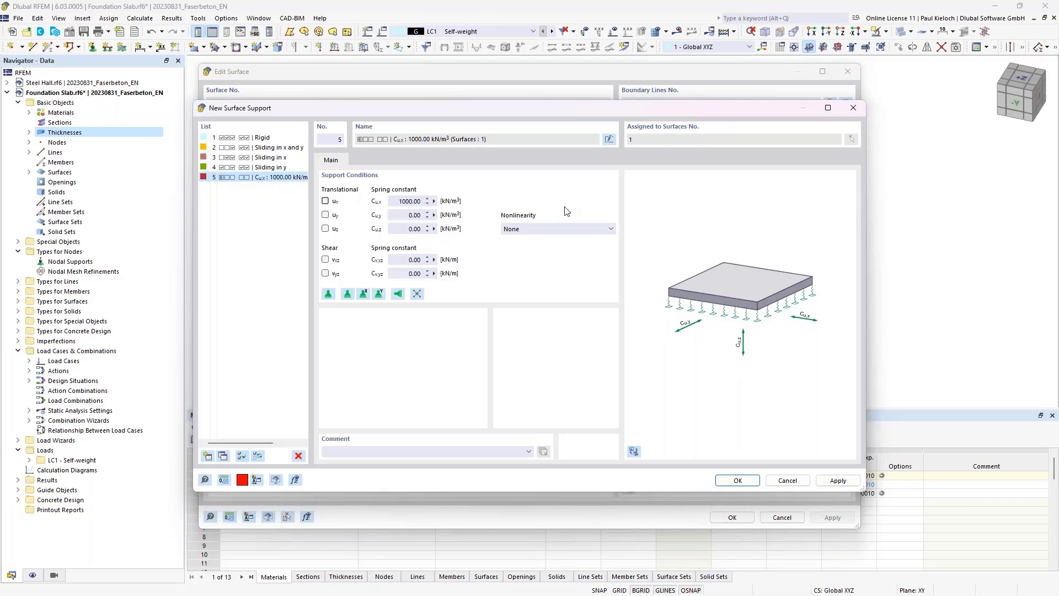
key("Tab")
key("Tab")
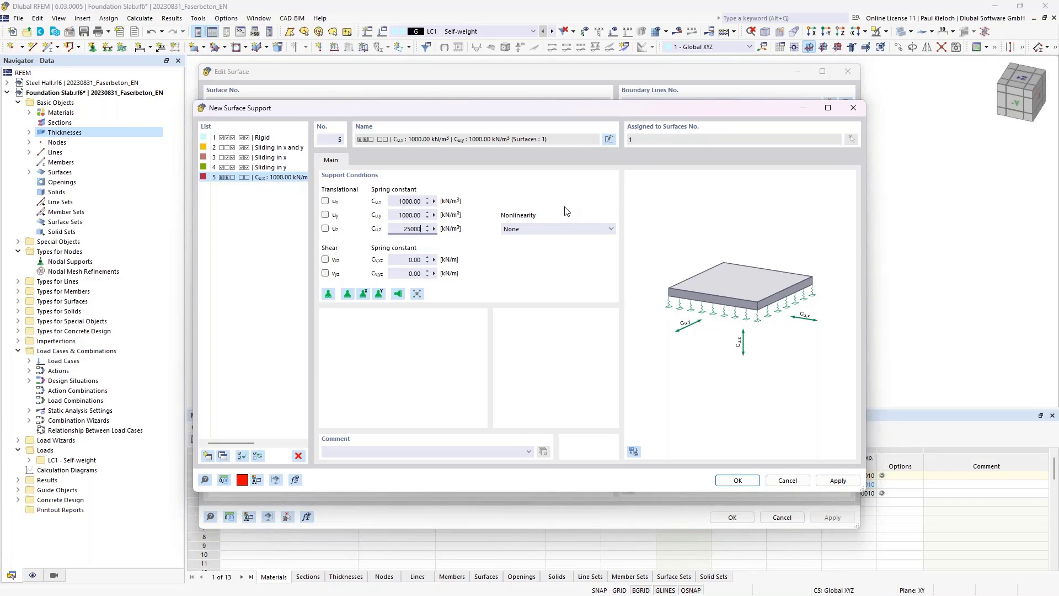
key("Tab")
key("Tab")
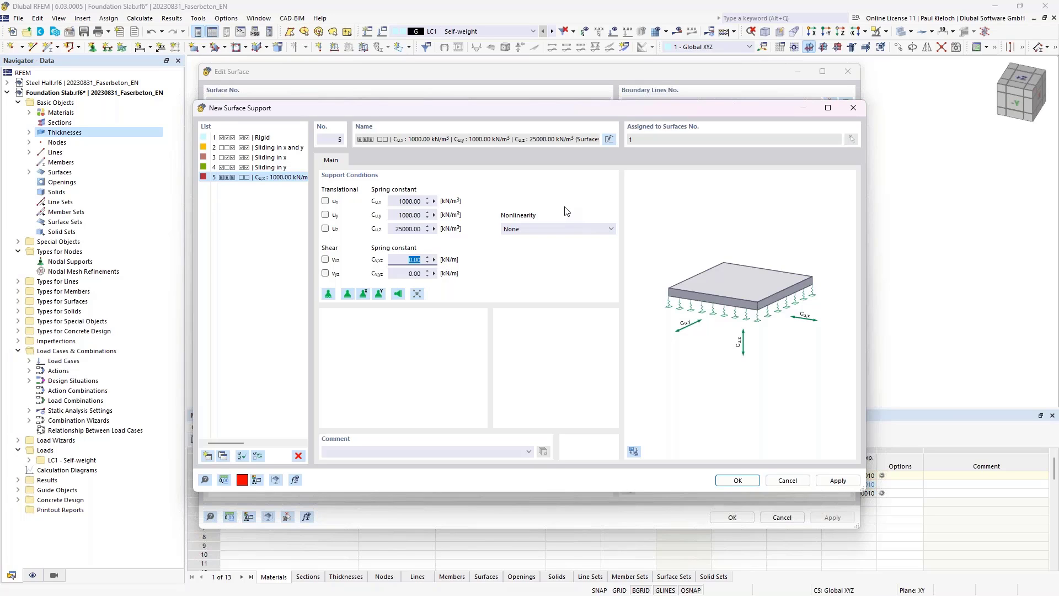
type("2")
key("Tab")
key("Tab")
type("2500")
key("Tab")
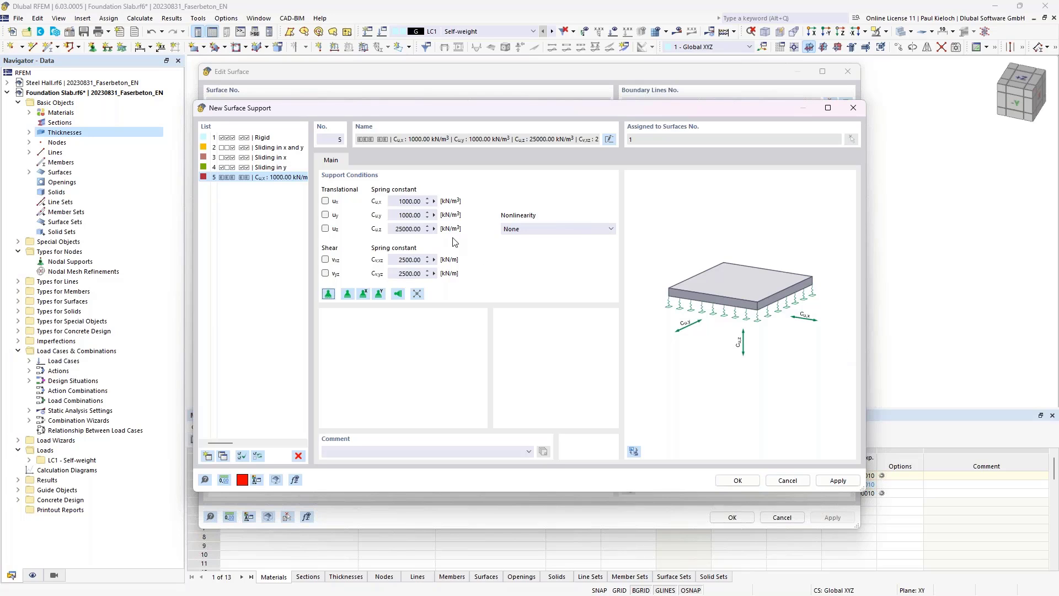
left_click(738, 480)
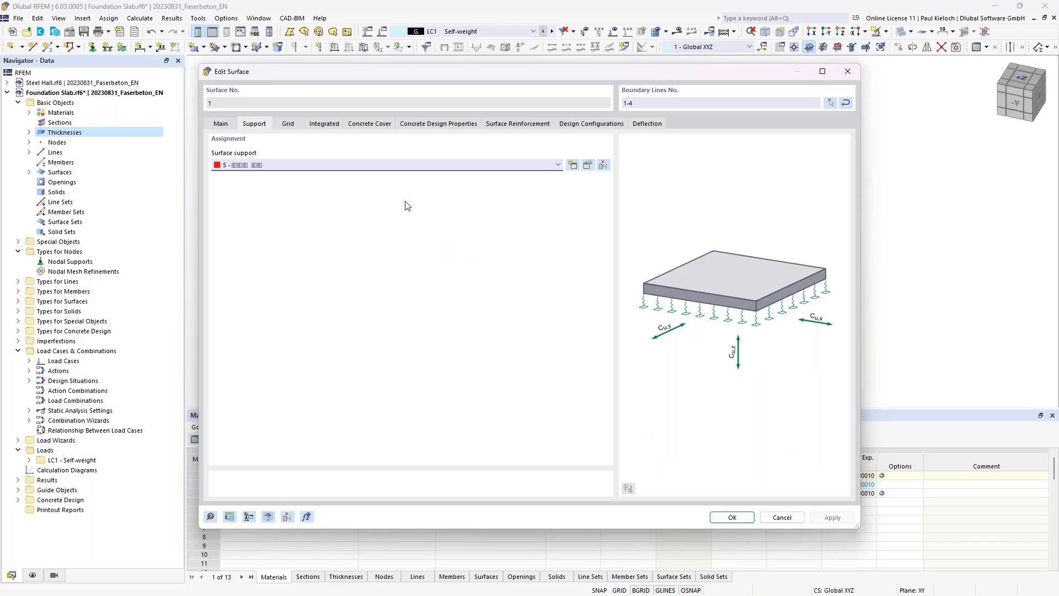
- Change the slab's top-side concrete durability to exposure class XC3 – Moderate humidity
left_click(287, 127)
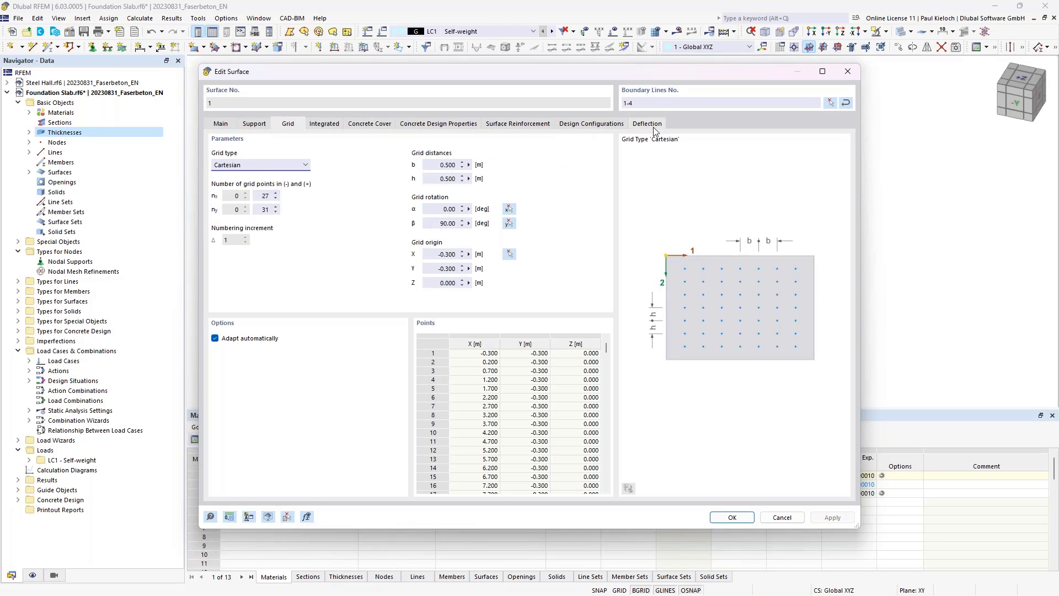
left_click(332, 125)
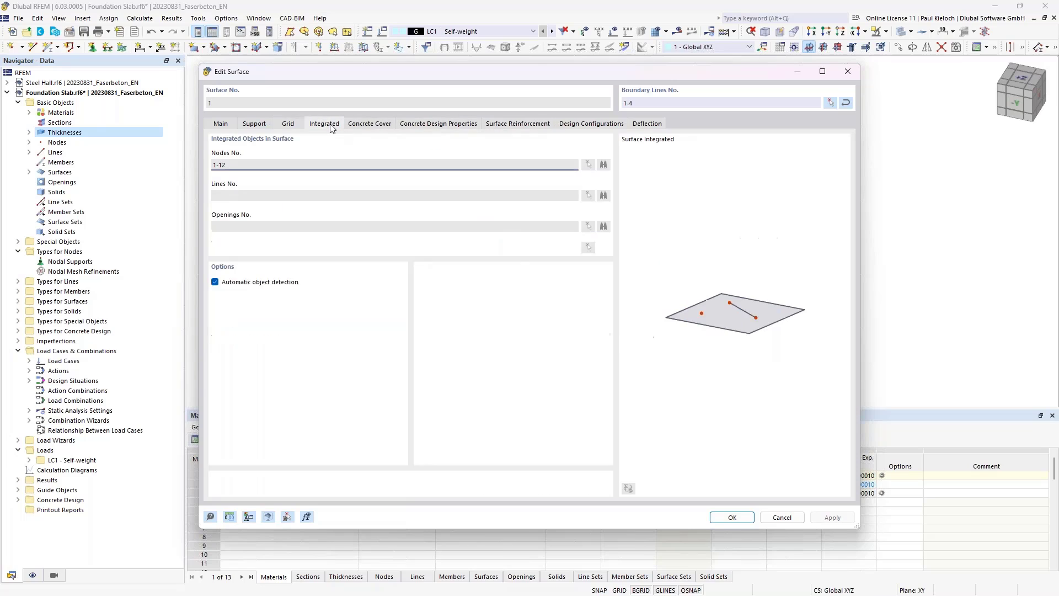
left_click(365, 126)
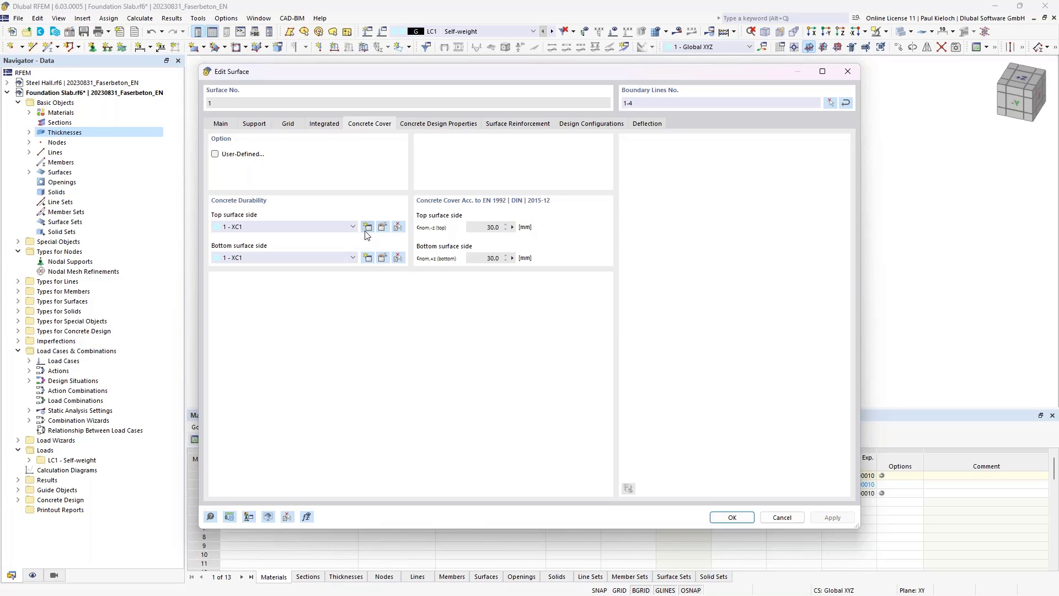
left_click(385, 229)
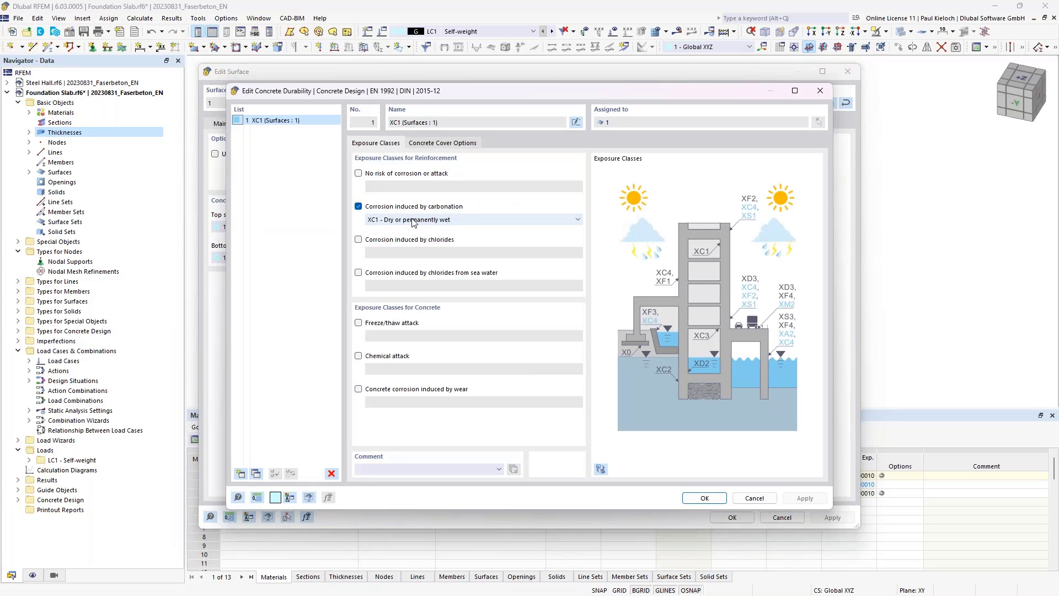
left_click(412, 220)
left_click(403, 247)
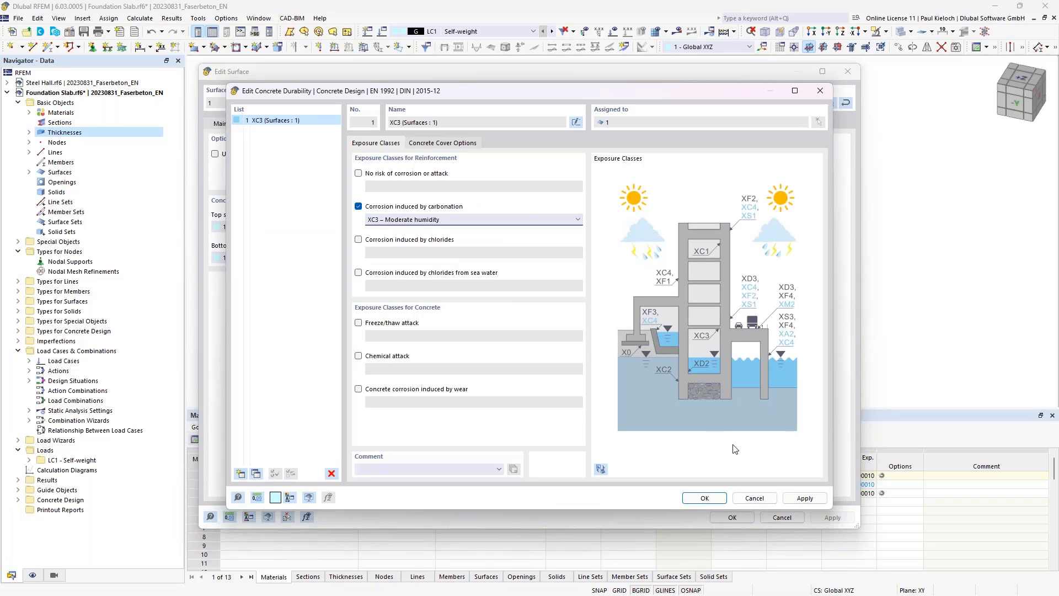
left_click(794, 499)
left_click(716, 498)
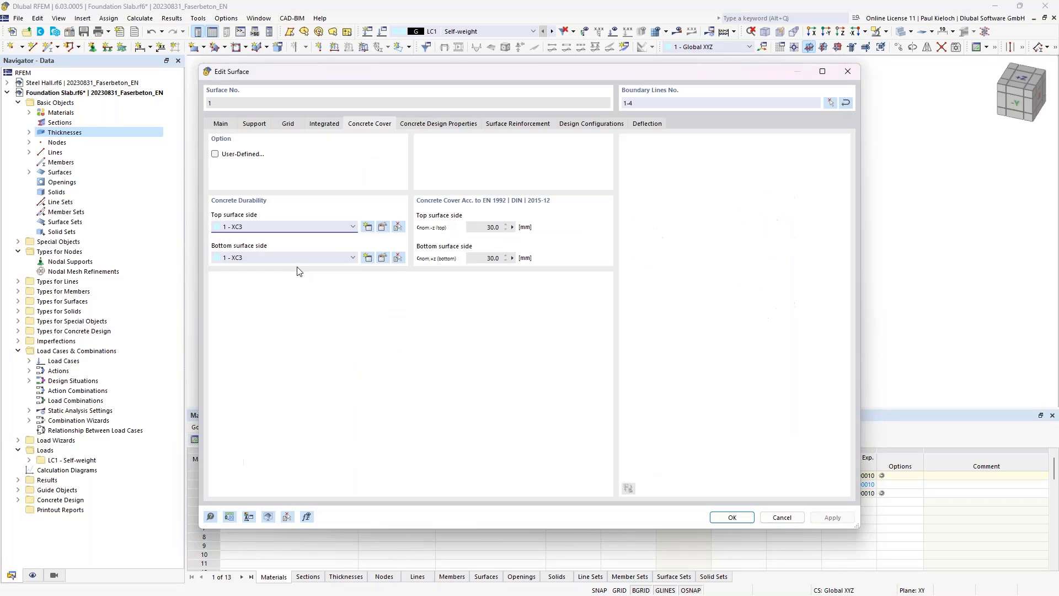
- Create a new XC2 – Wet, rarely dry durability for the bottom side and apply it
left_click(368, 258)
left_click(408, 221)
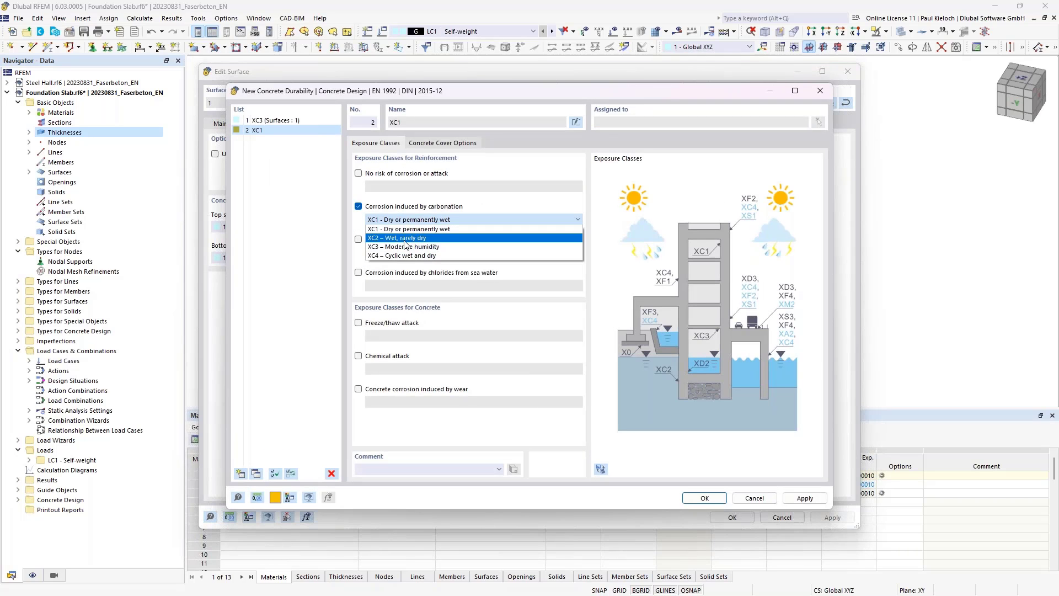
left_click(408, 238)
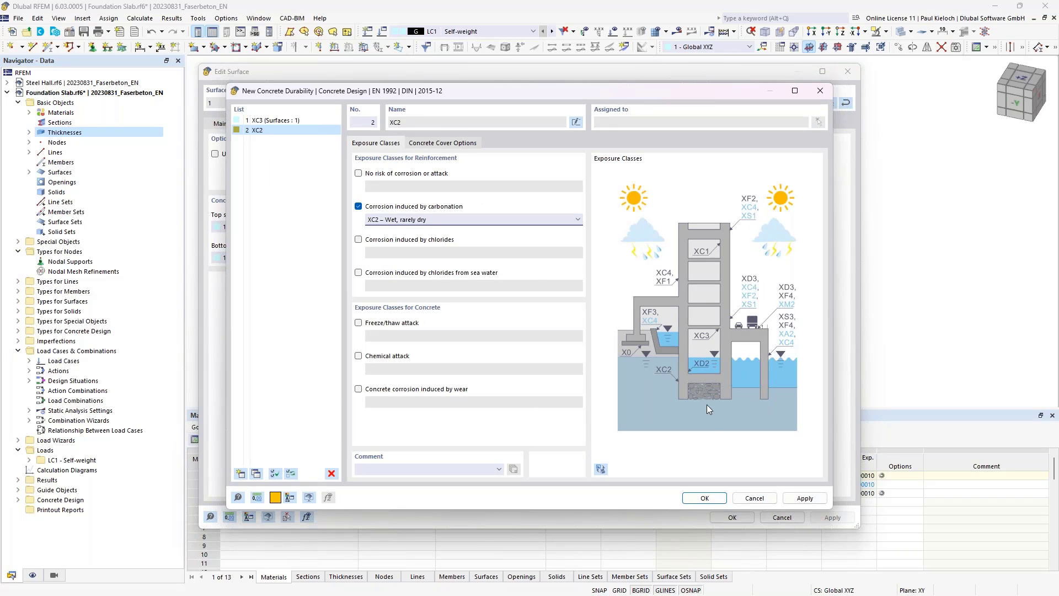
left_click(704, 498)
left_click(830, 518)
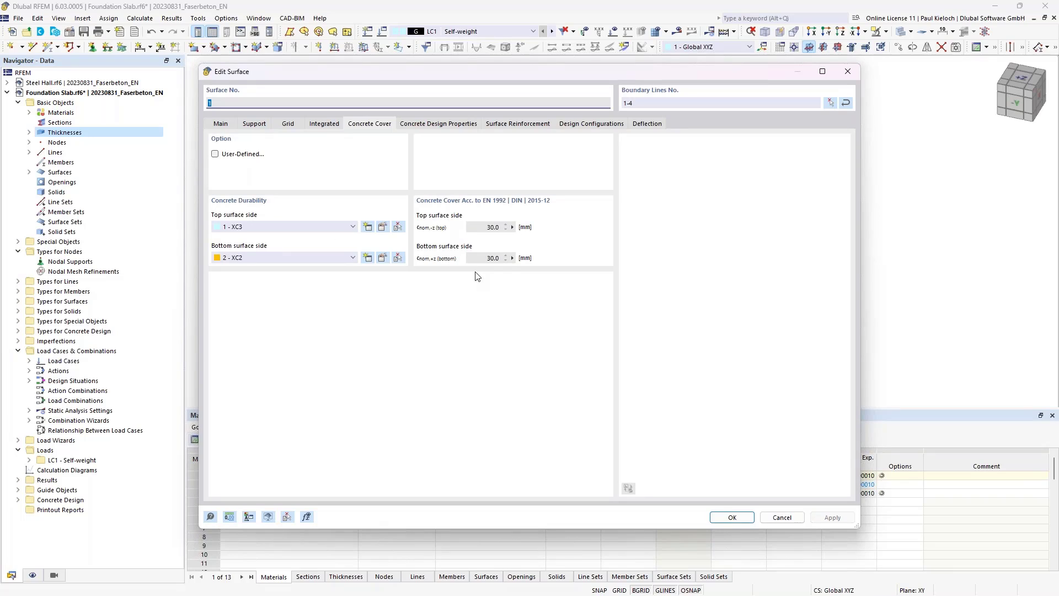
left_click(440, 124)
- Add Q524A B500M(A) mesh reinforcement top and bottom, raising nominal cover to 35.0 mm
left_click(498, 124)
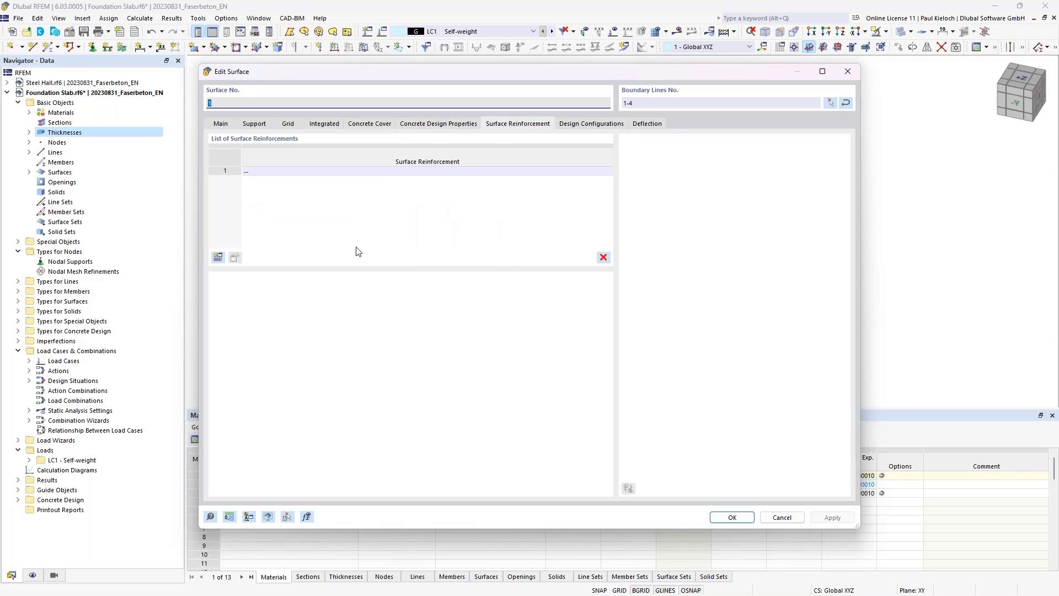
double_click(392, 221)
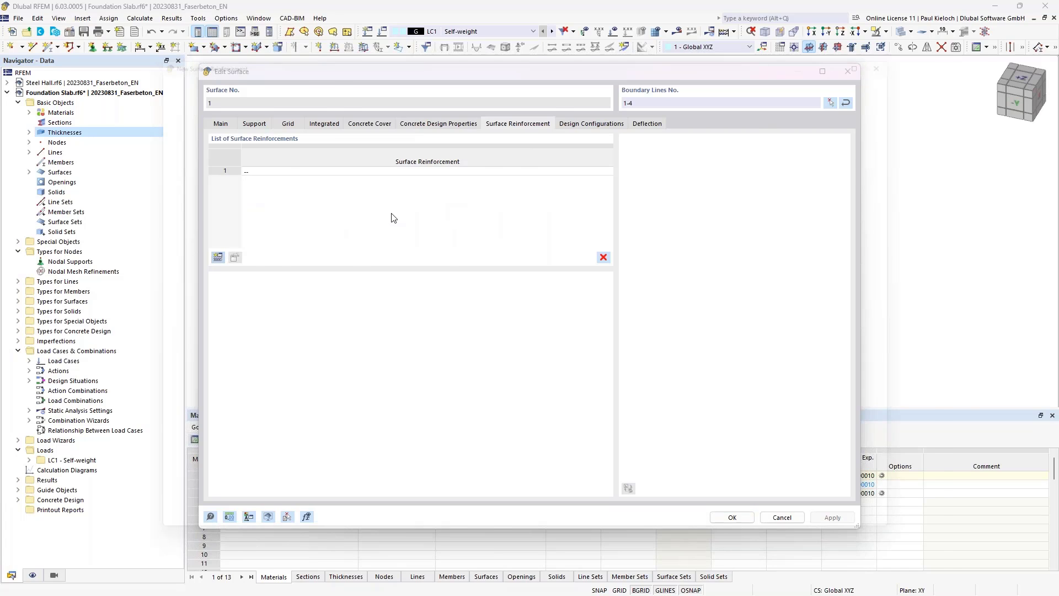
left_click(364, 196)
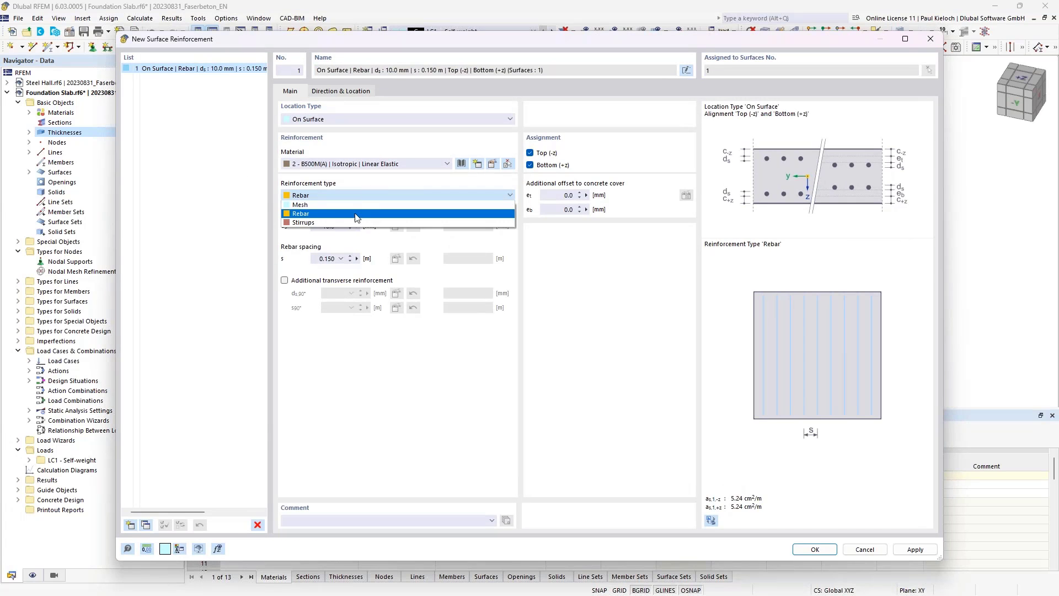
left_click(343, 207)
left_click(442, 263)
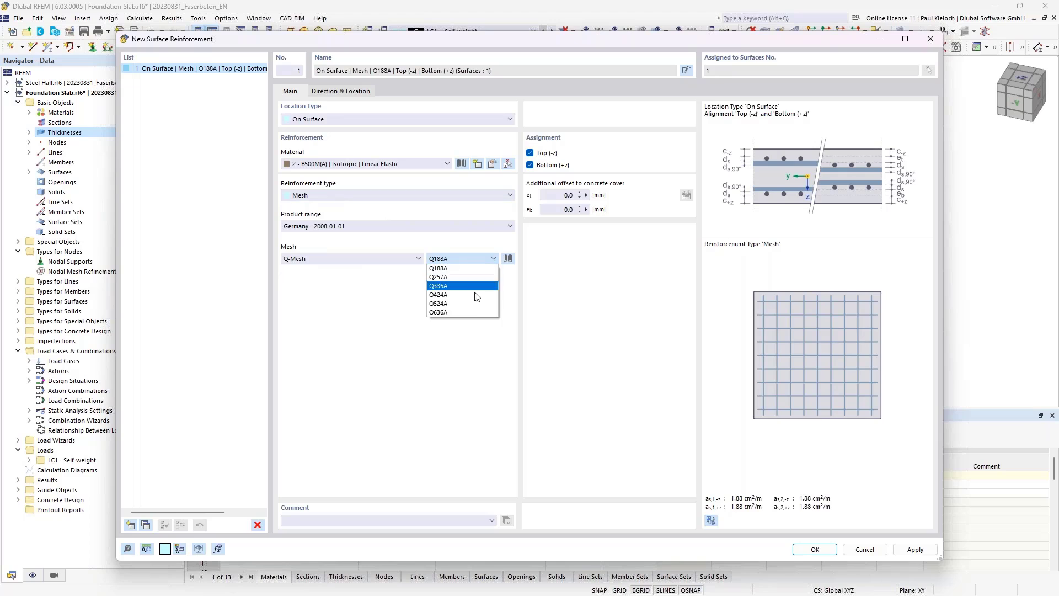
left_click(472, 306)
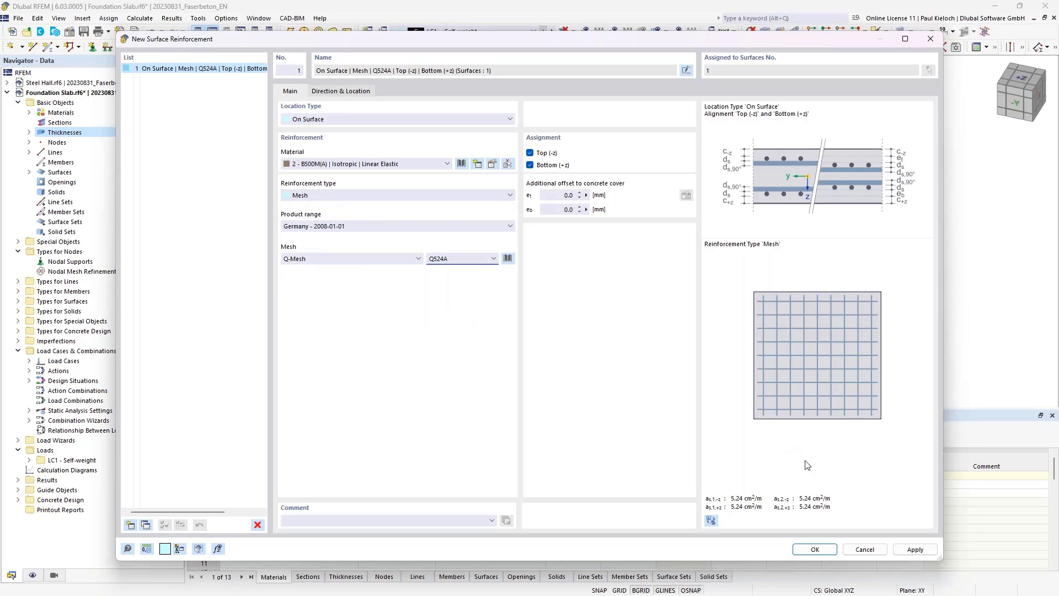
left_click(815, 549)
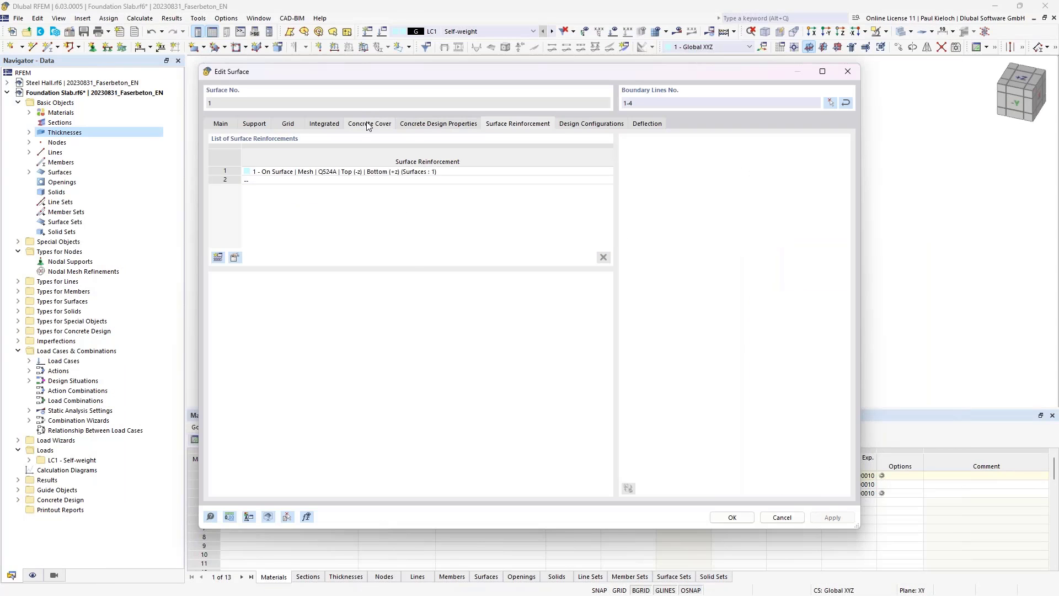
left_click(369, 124)
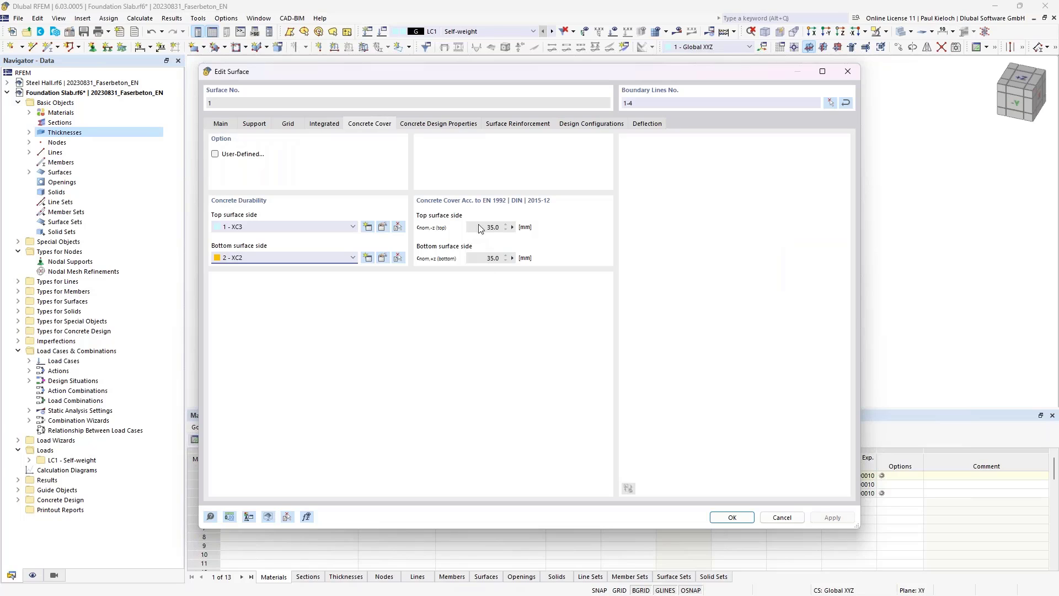
- Edit the Default EN 1992 DIN serviceability configuration from the Design Configurations tab
left_click(438, 124)
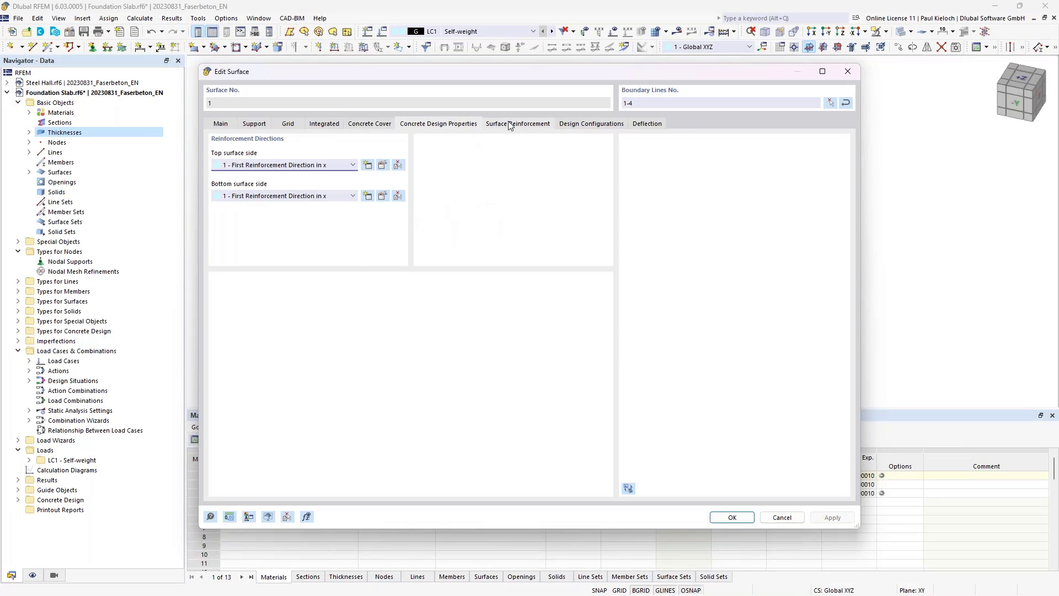
left_click(510, 125)
left_click(605, 125)
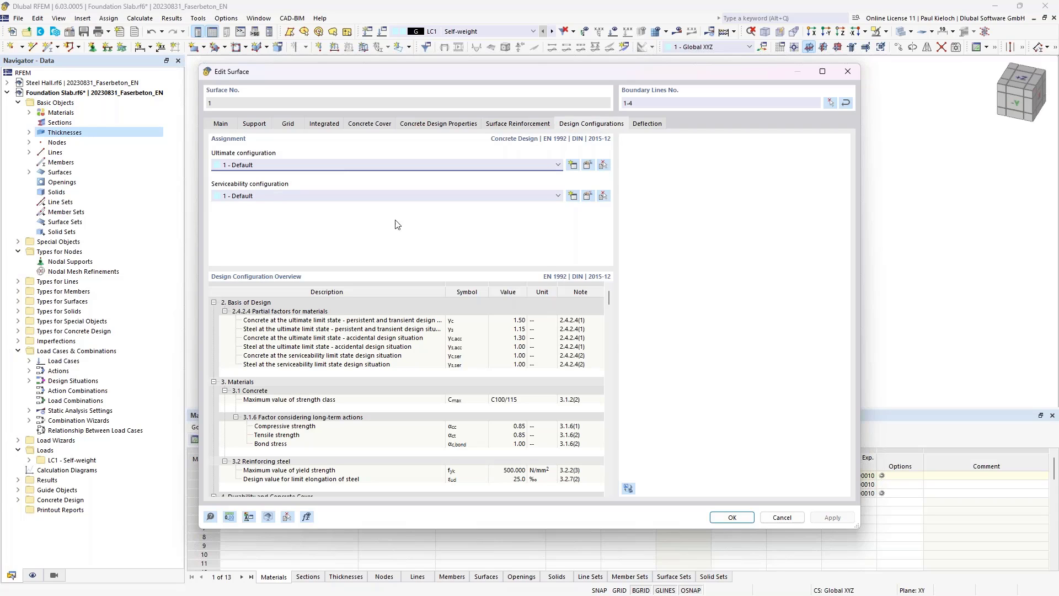
left_click(587, 195)
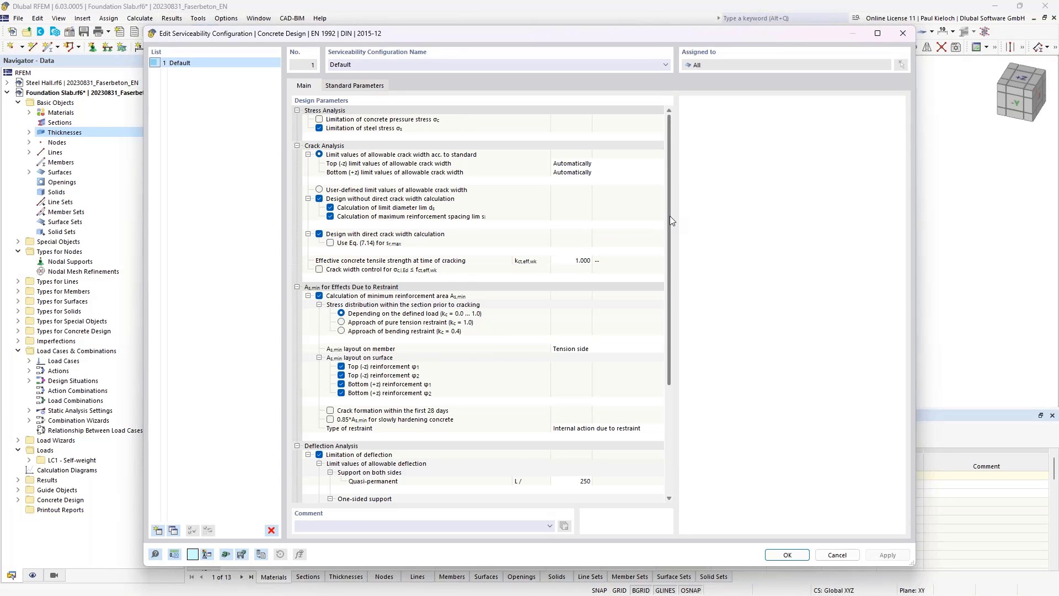
- Use pure tension restraint and enable 28-day crack formation with tensile strength factor 0.650
left_click_drag(669, 216, 673, 273)
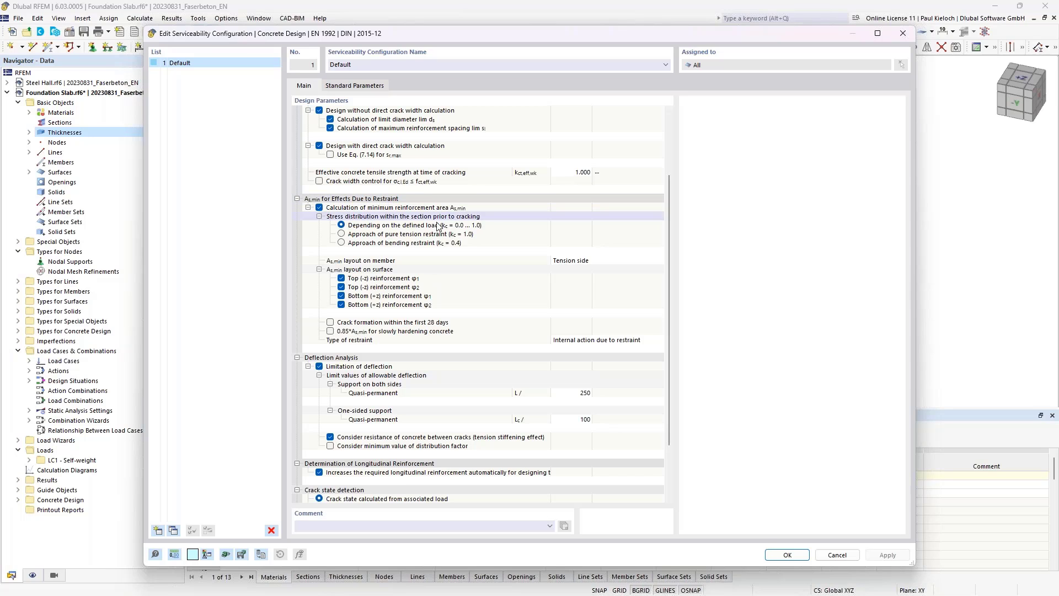
left_click(341, 234)
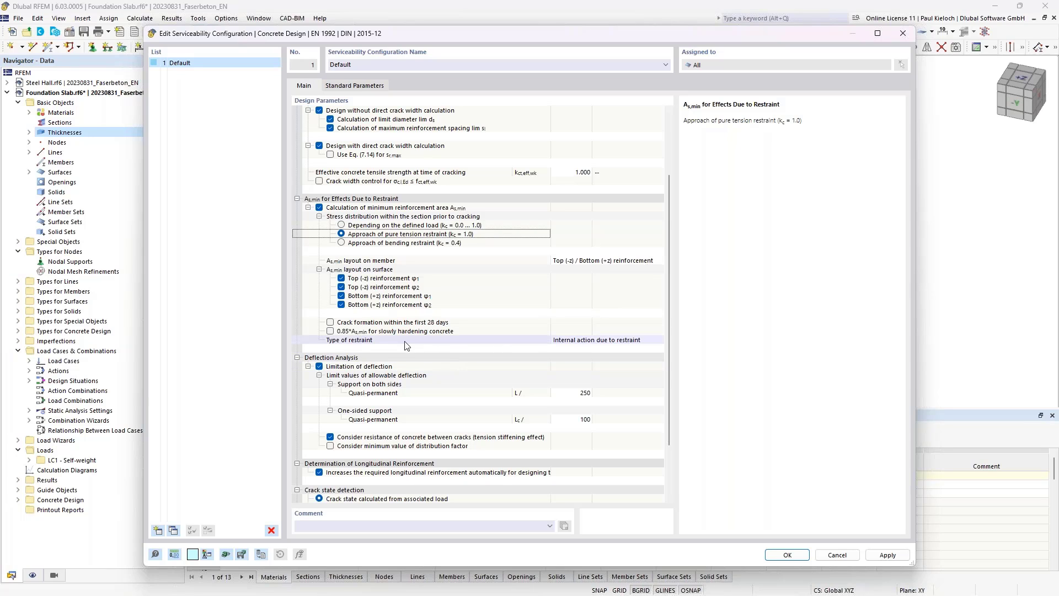
left_click(451, 325)
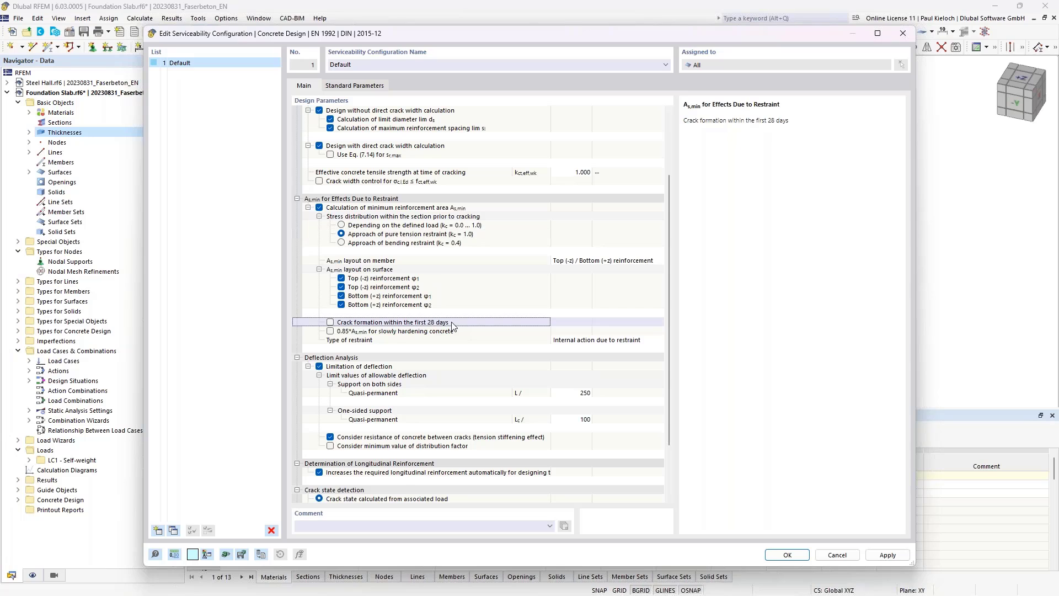
key("space")
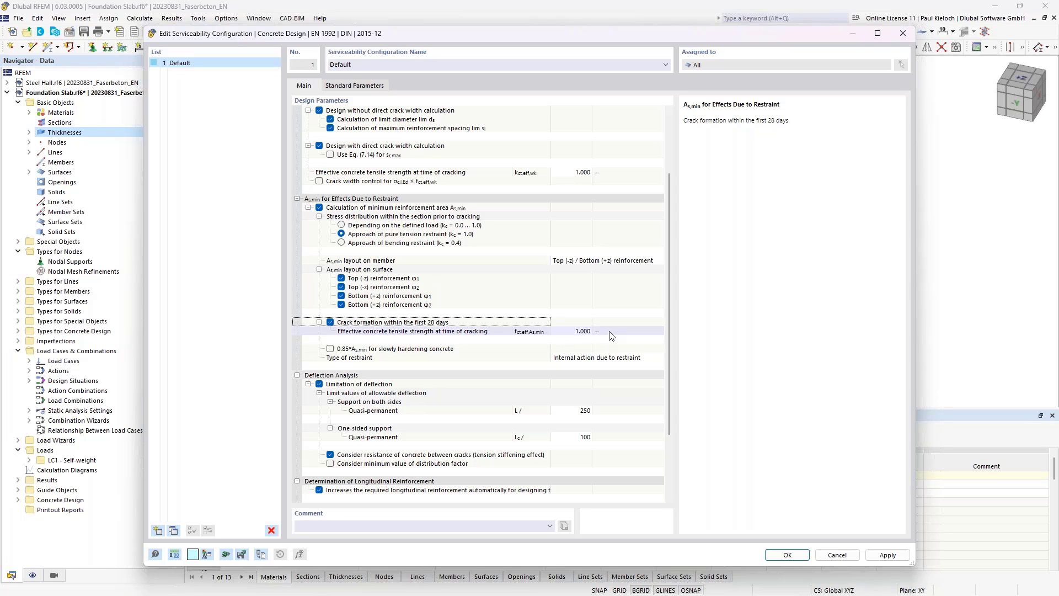
left_click(571, 331)
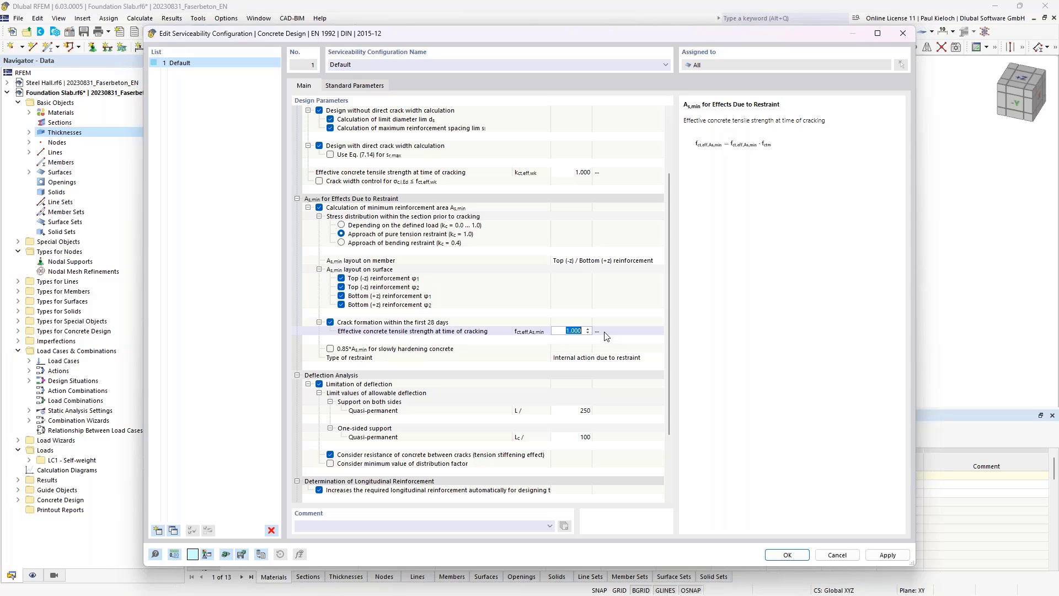
type("0,65")
key("Tab")
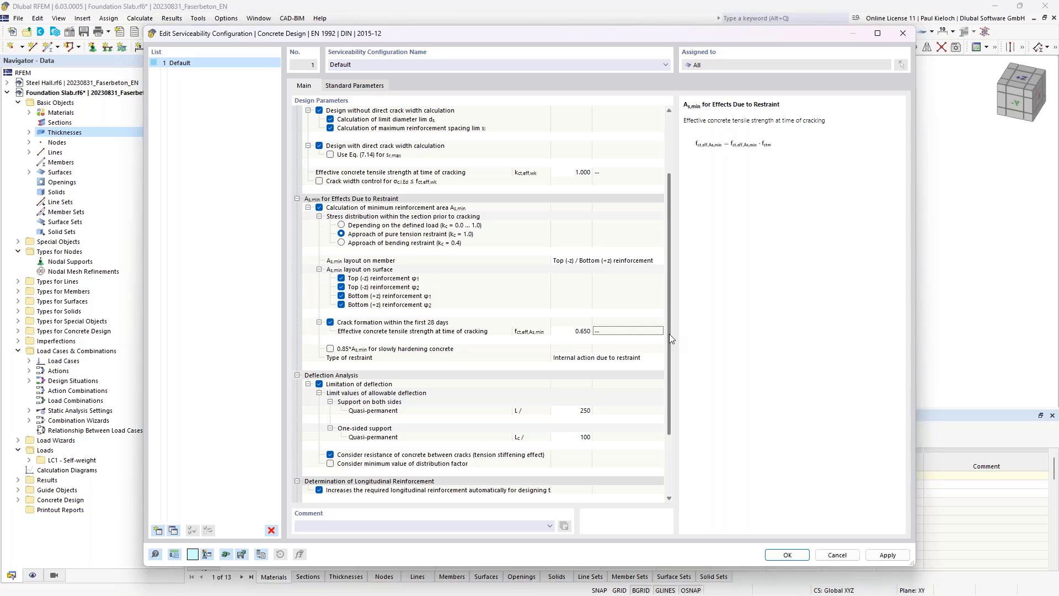
- Turn off deflection limitation and automatic longitudinal reinforcement increase, then confirm
left_click_drag(670, 334, 663, 395)
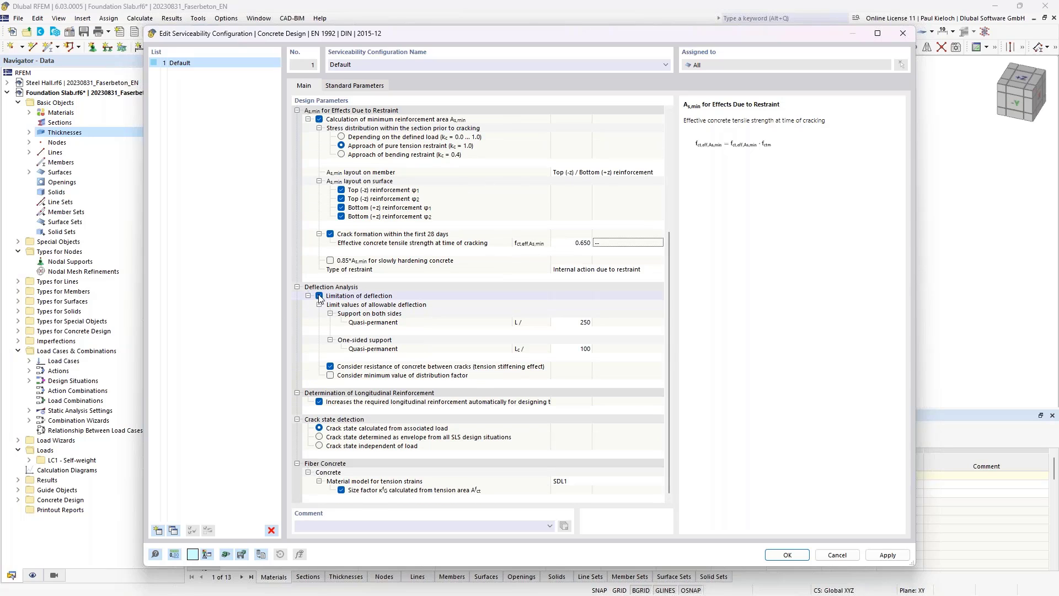
left_click(318, 296)
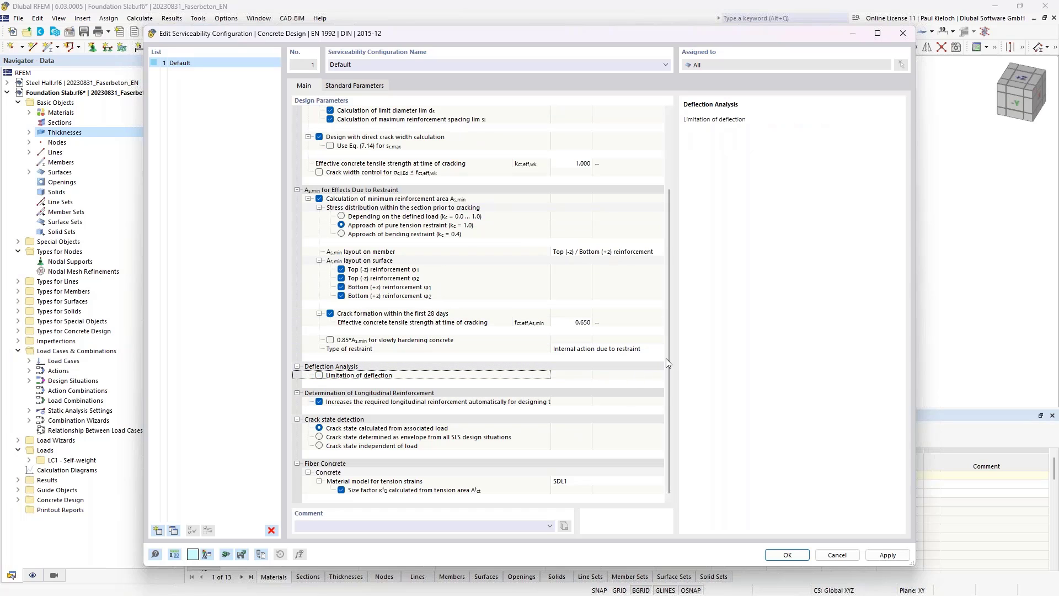
left_click(318, 402)
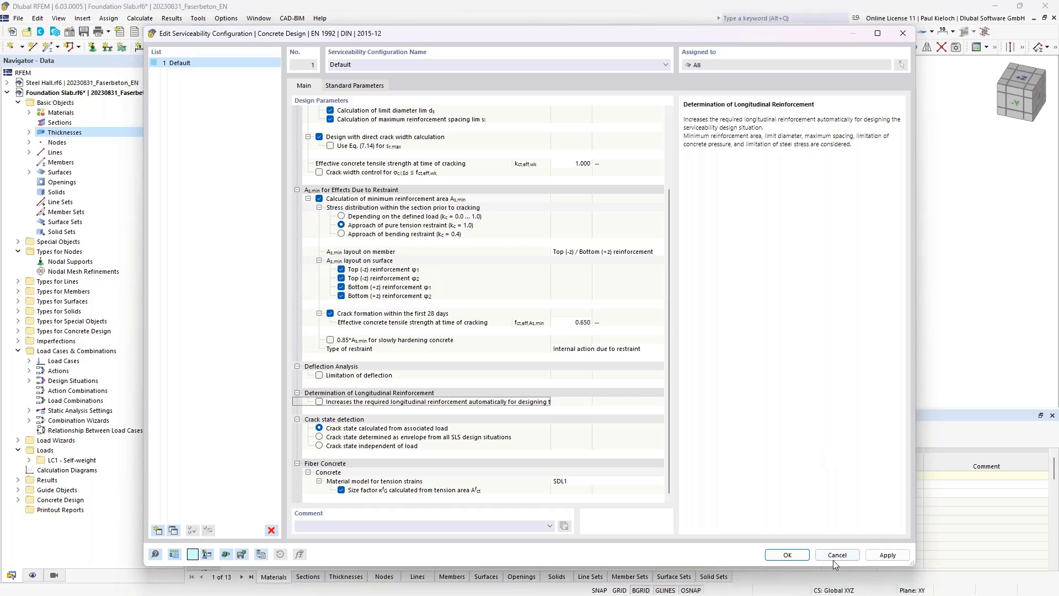
left_click(792, 556)
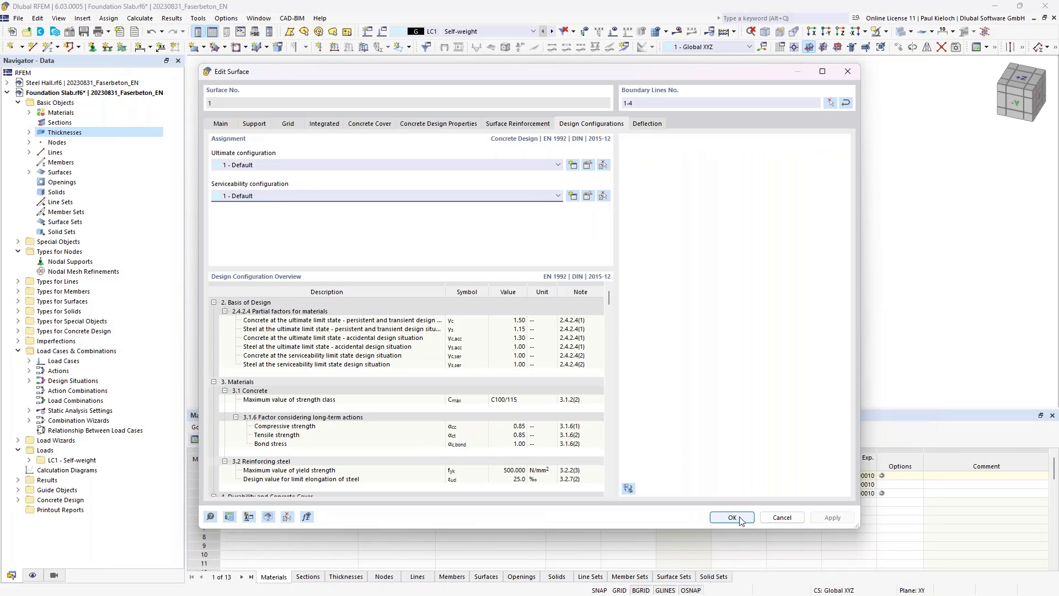
- Close Edit Surface and hide Types for Concrete Design in the Navigator's Display tab
left_click(738, 519)
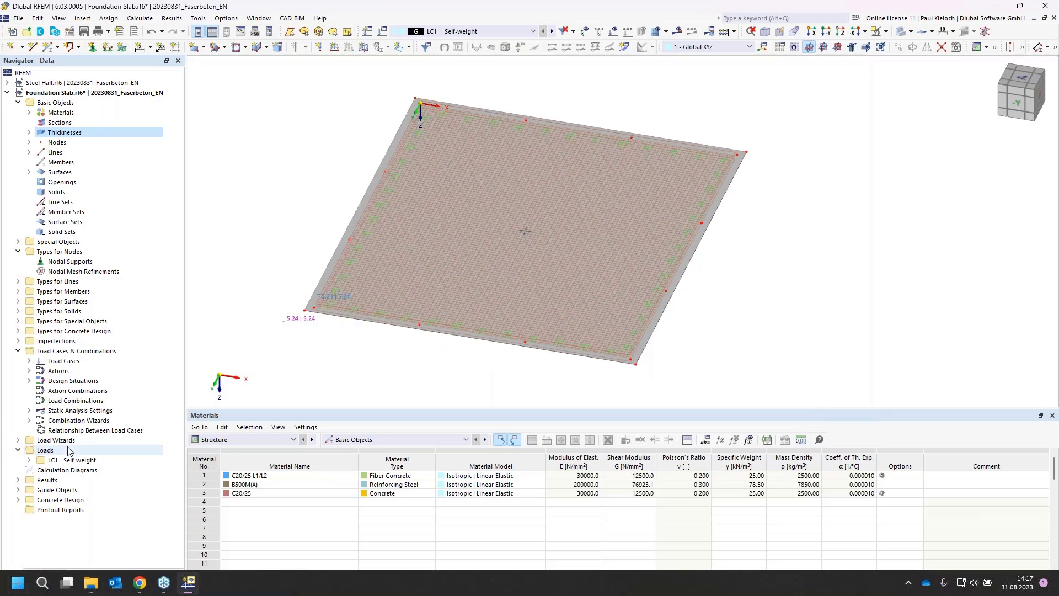
left_click(32, 574)
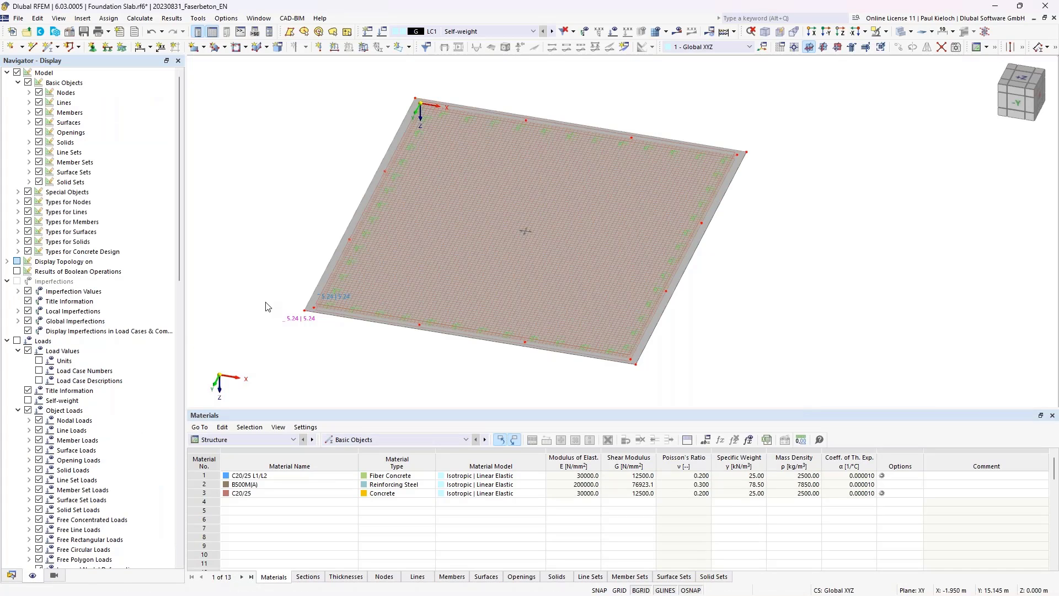
left_click(28, 251)
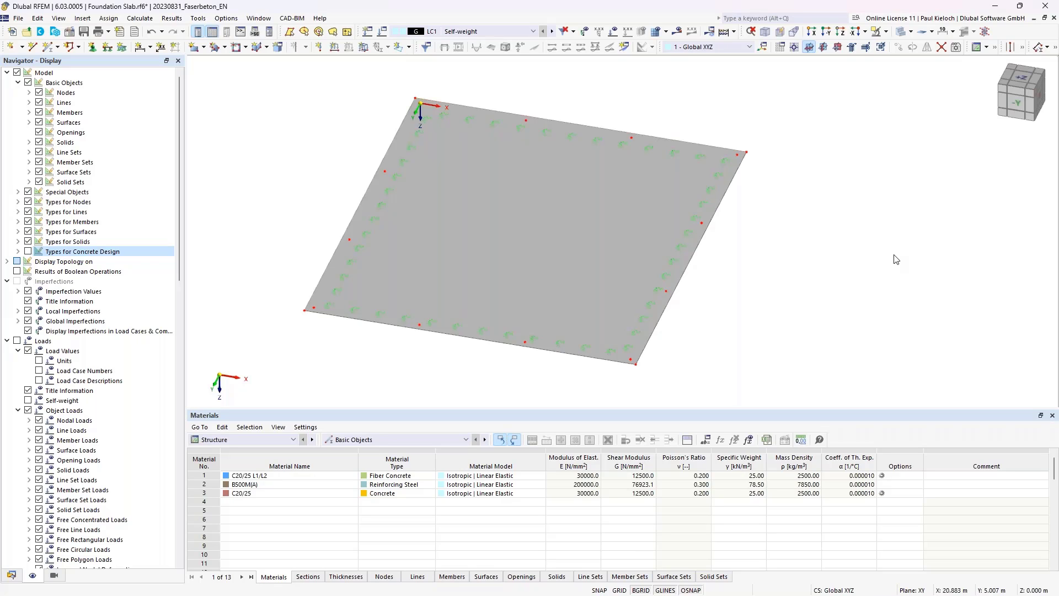
- Switch to plan view, window-select the slab's nodes, and tilt back to 3-D
key("ctrl+shift+z")
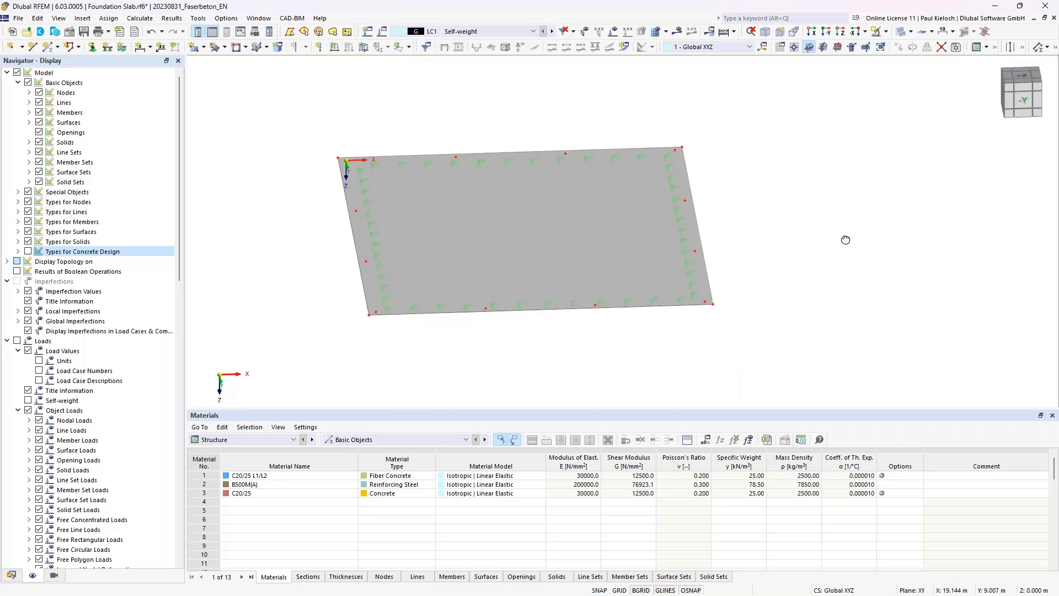
left_click(1022, 76)
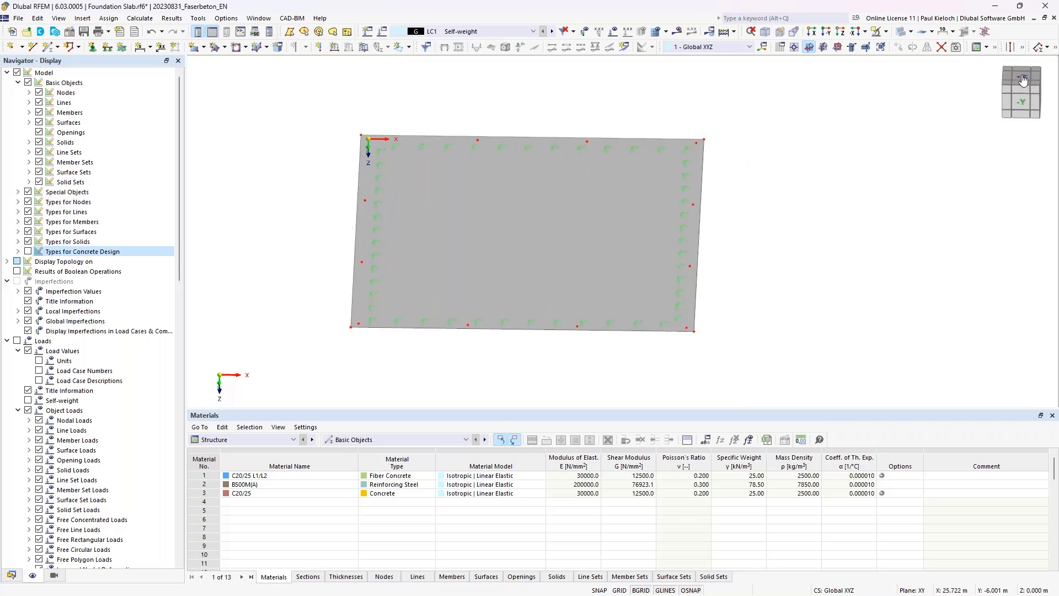
left_click_drag(503, 77, 751, 393)
middle_click_drag(784, 379, 553, 319, "ctrl")
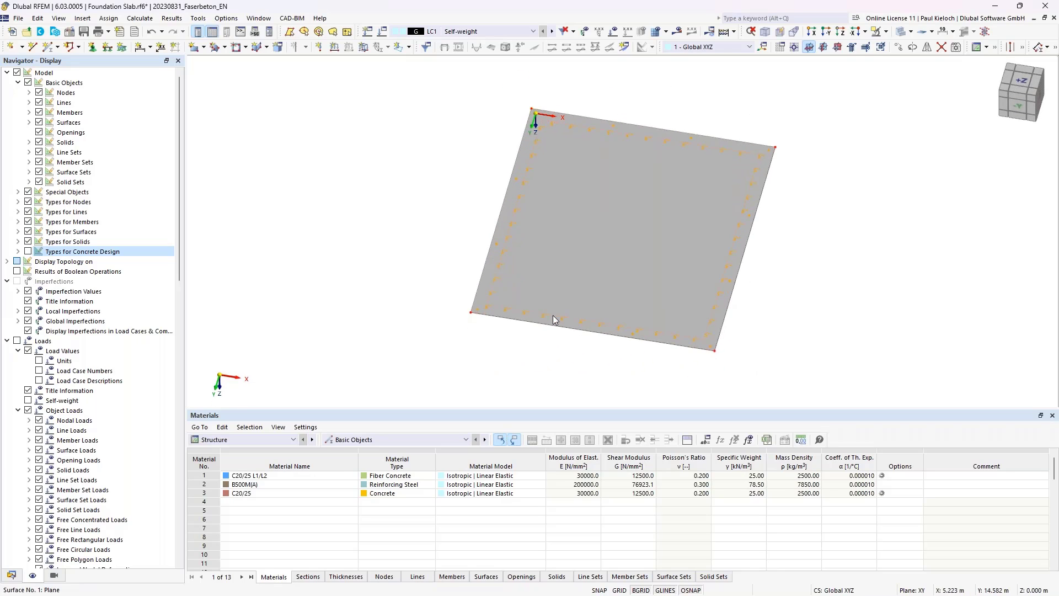
scroll(473, 328, "up", 3)
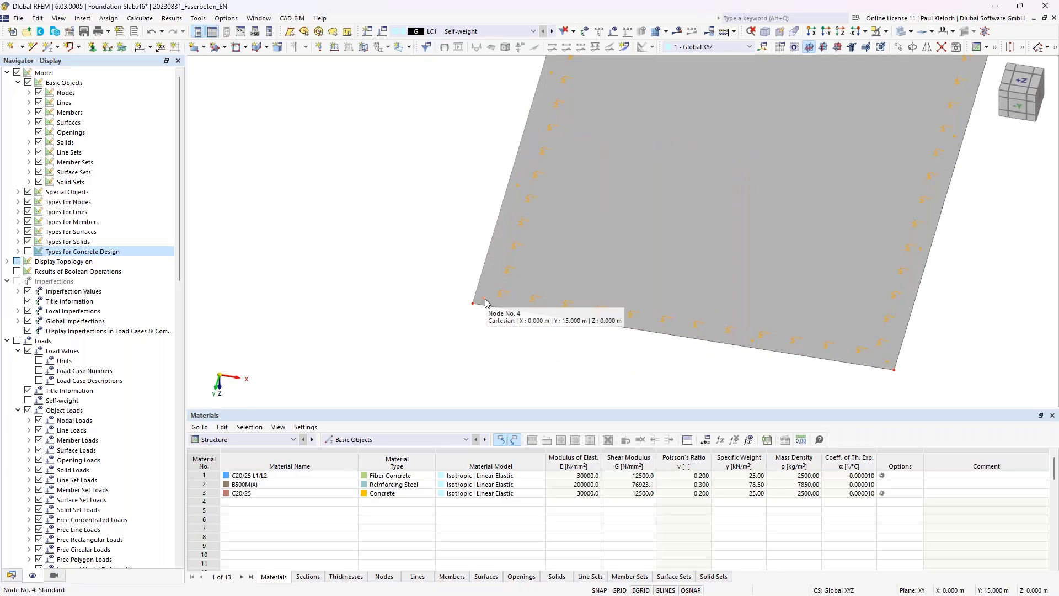
- Give the selected nodes a new rectangular mesh refinement, 0.500 m side, 0.05 m inner FE length
double_click(486, 303)
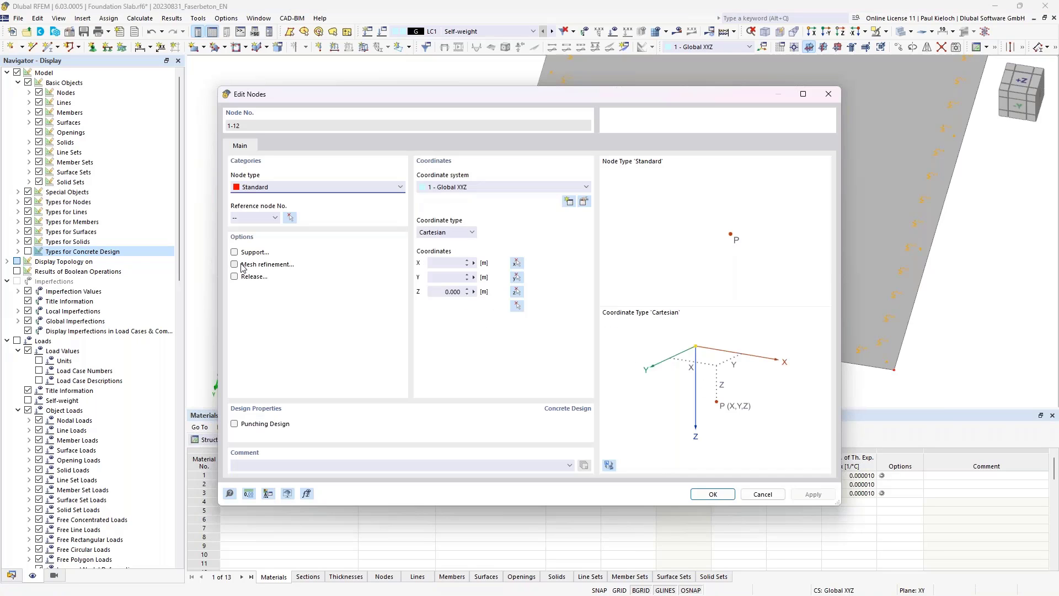
left_click(242, 266)
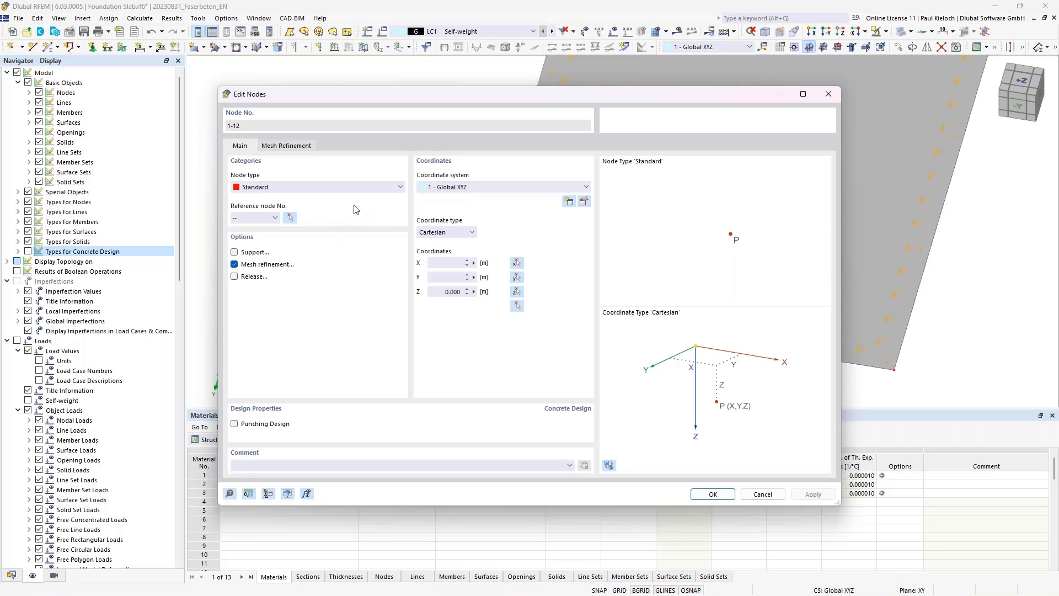
left_click(298, 146)
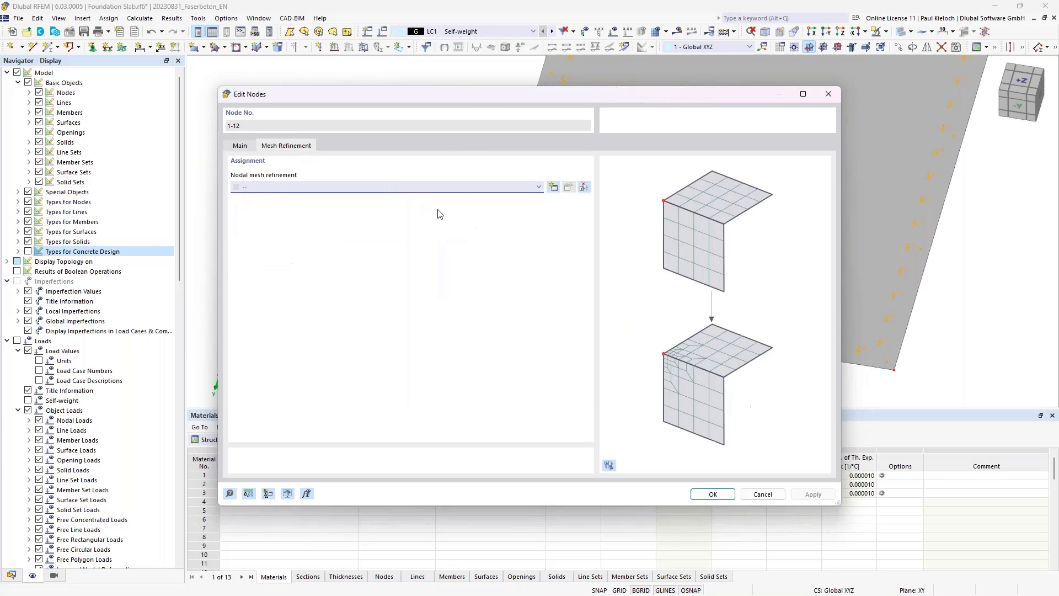
left_click(555, 189)
left_click(394, 192)
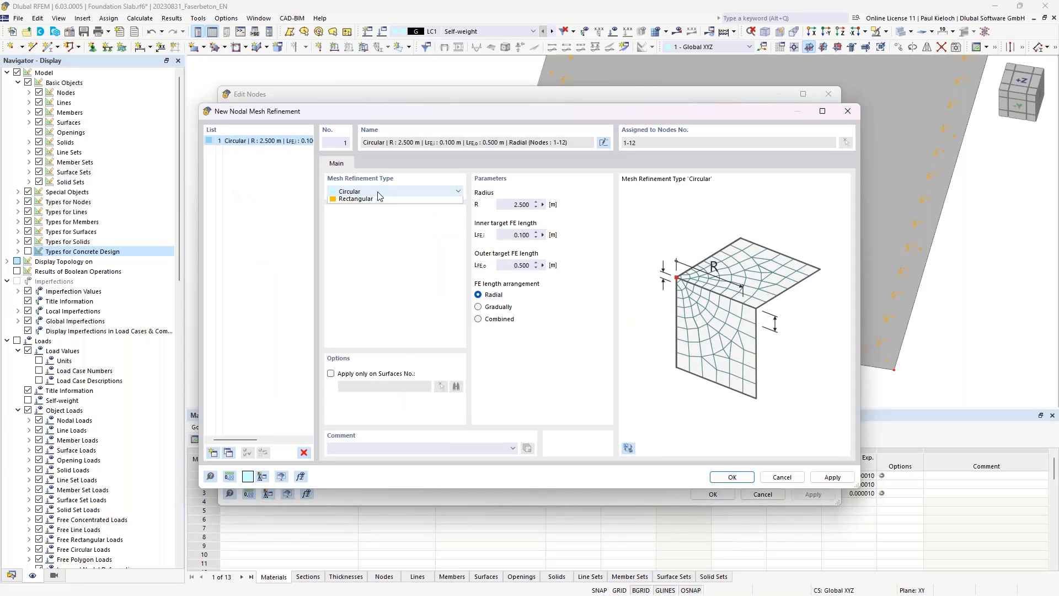
left_click(364, 210)
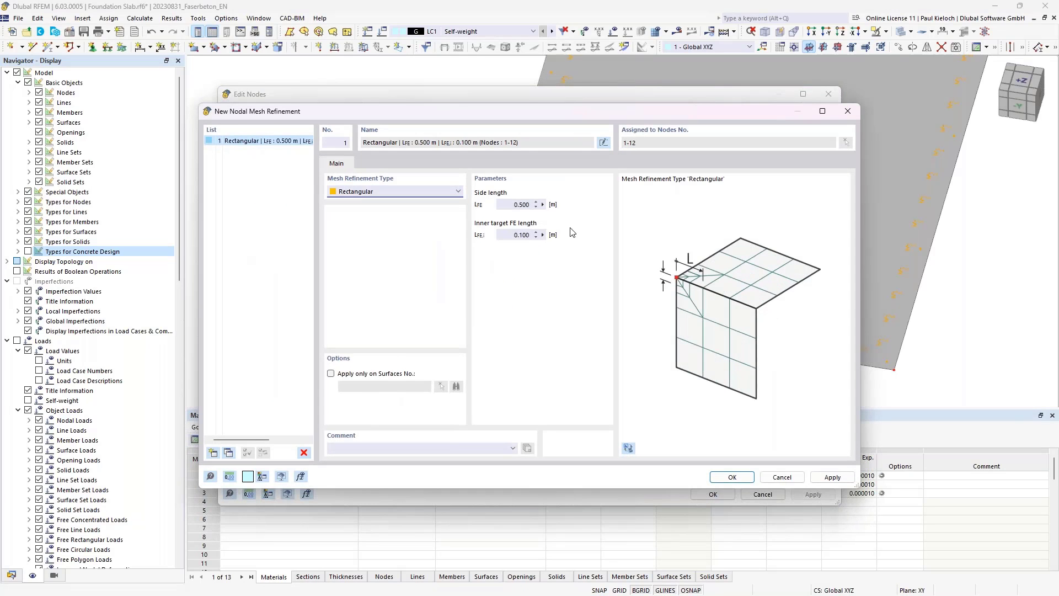
double_click(519, 234)
type("0.05")
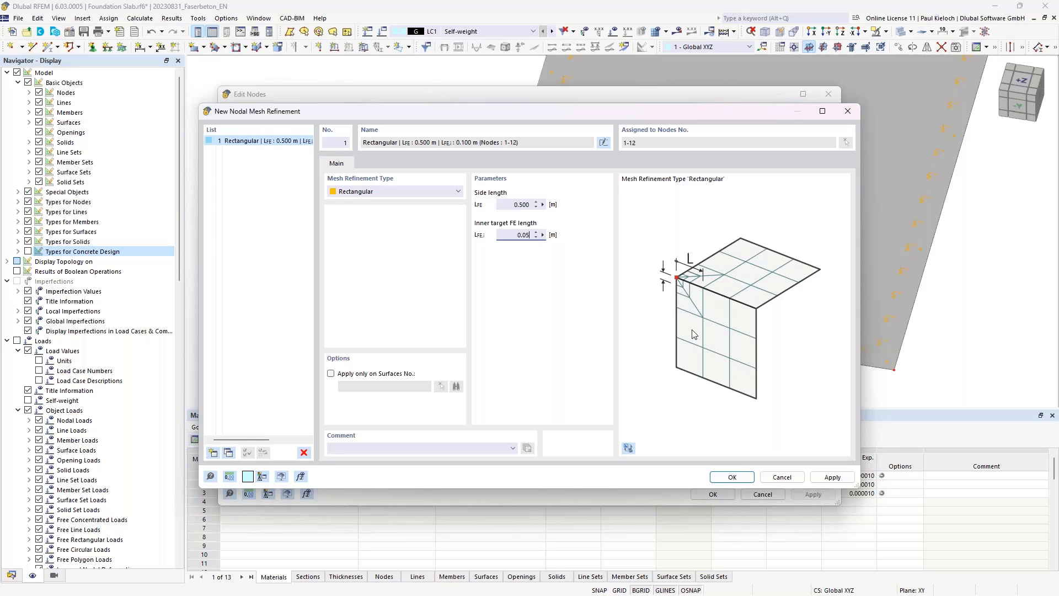
left_click(748, 479)
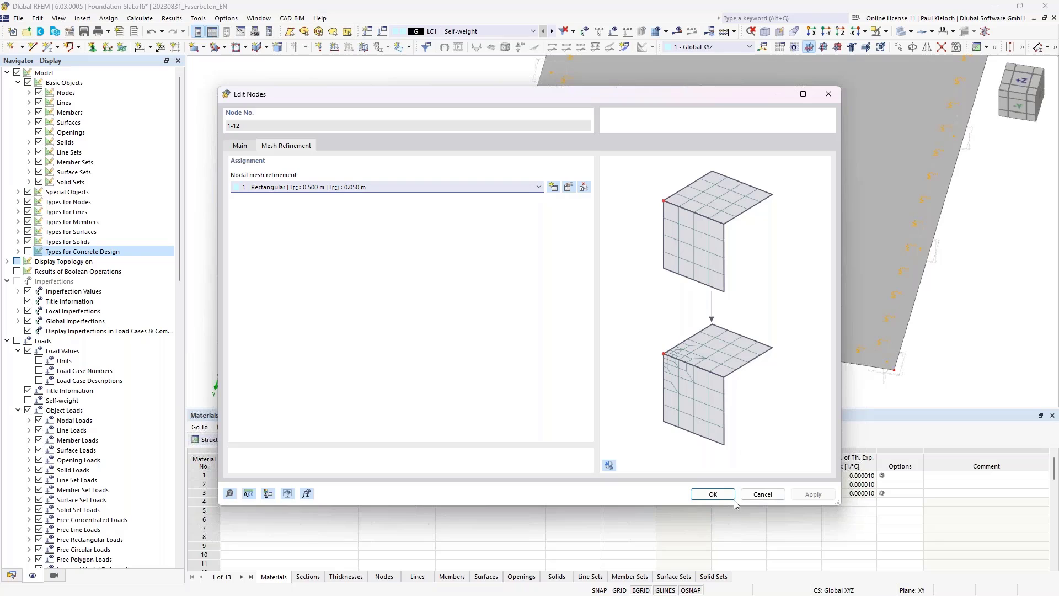
left_click(711, 494)
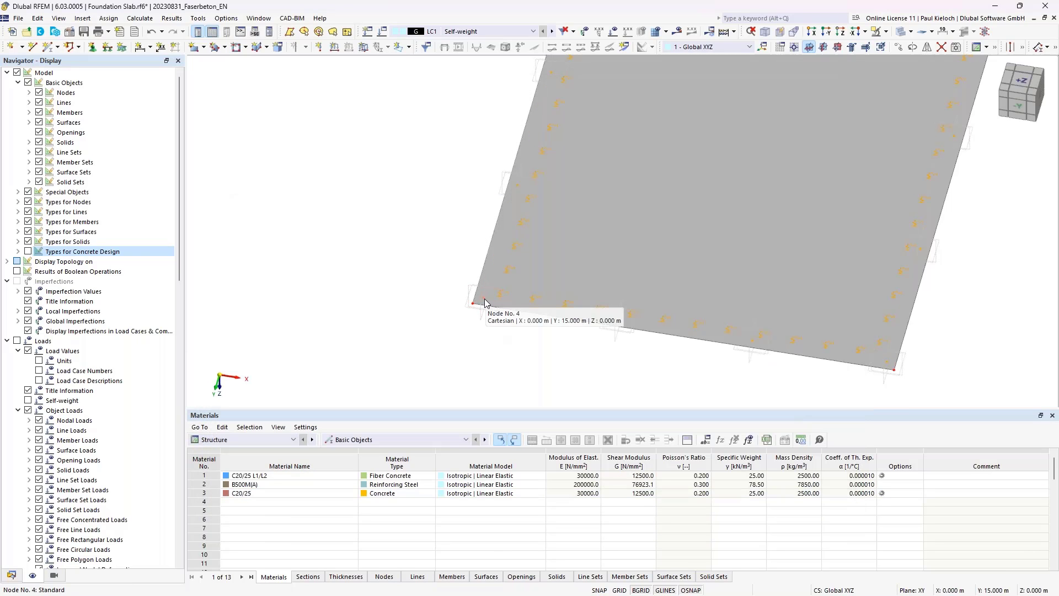
- Enable punching design for nodes 1-12 and edit the default ultimate configuration's punching parameters
double_click(485, 303)
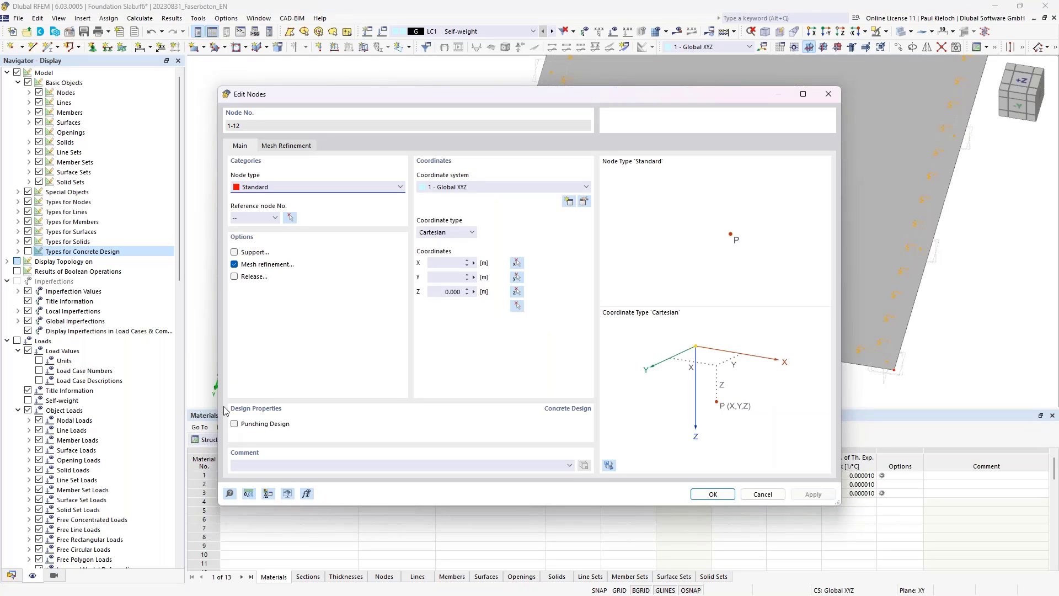
left_click(234, 424)
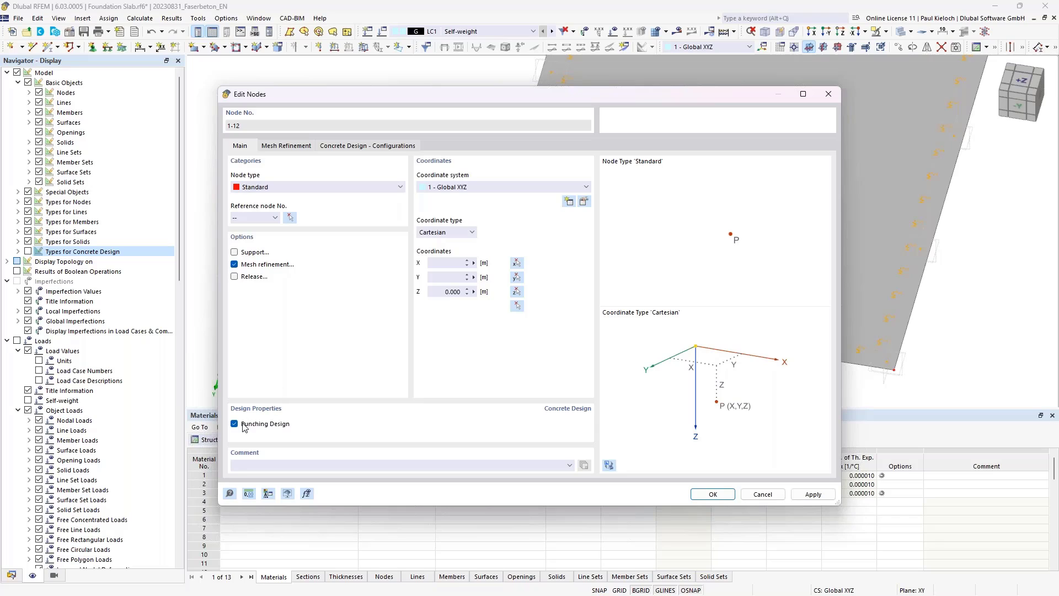
left_click(393, 146)
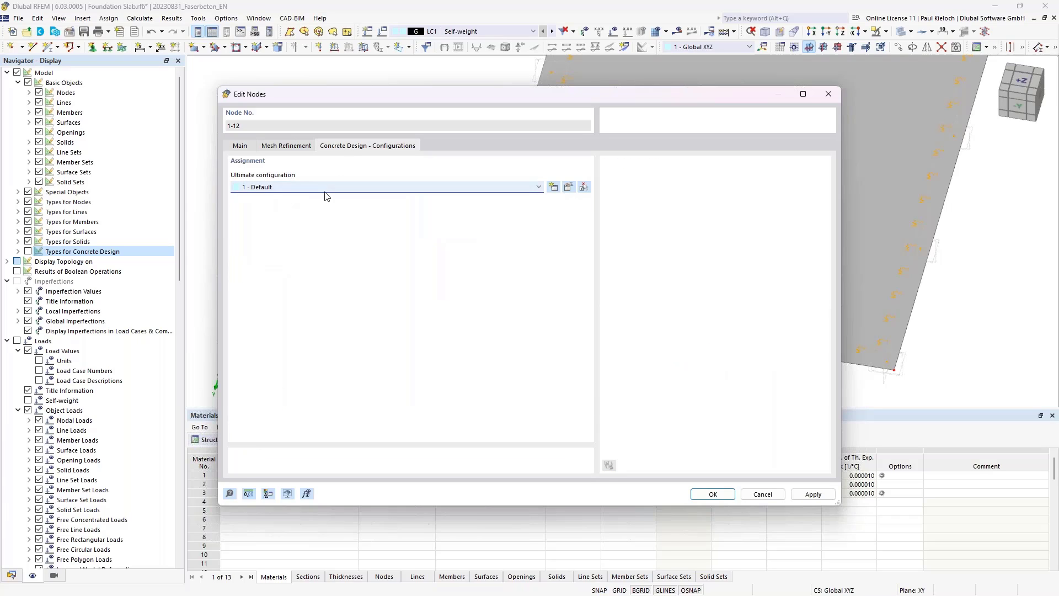
left_click(568, 188)
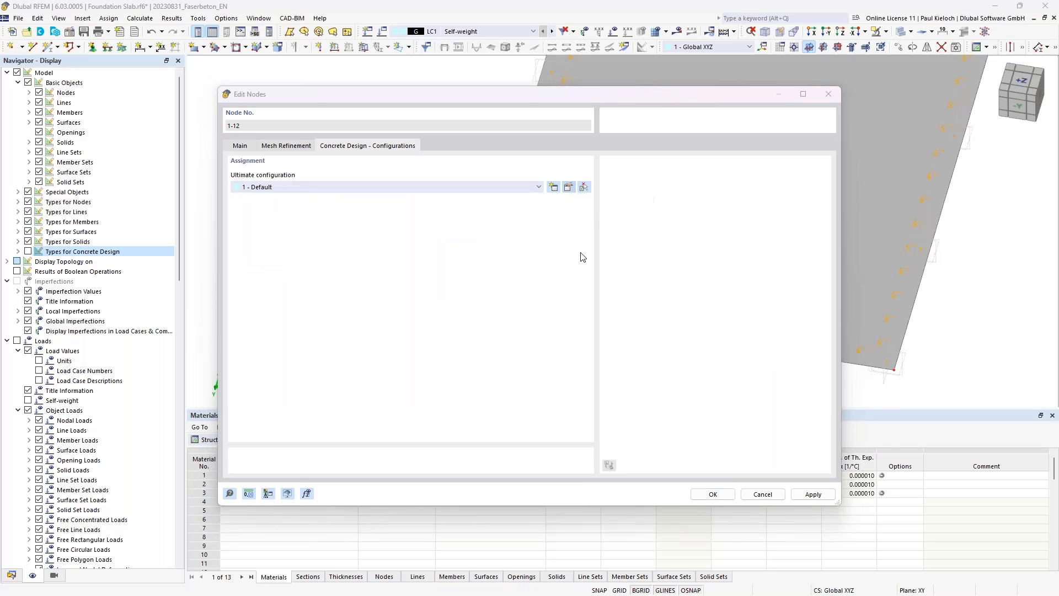
left_click(338, 86)
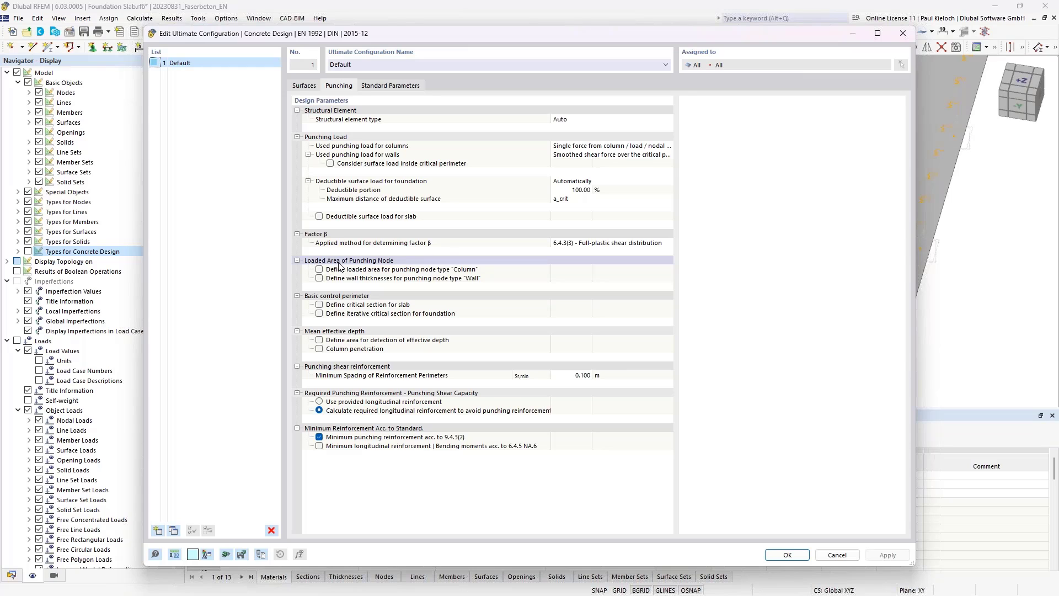
- Define a 0.250 × 0.250 m rectangular column loaded area for punching and confirm
left_click(320, 270)
left_click(571, 287)
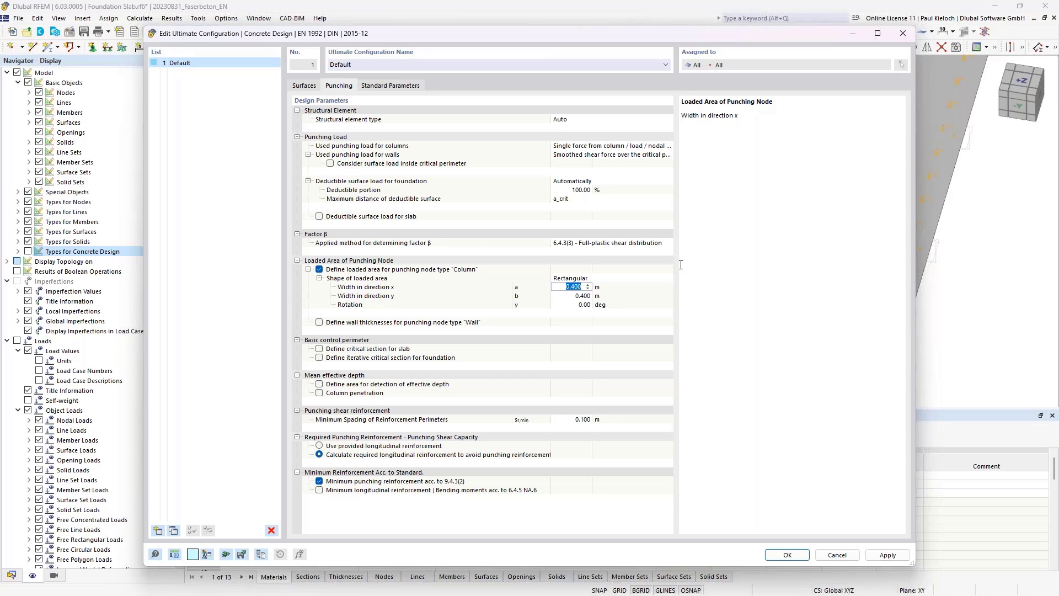
key("BackSpace")
type(",25")
left_click(579, 295)
key("BackSpace")
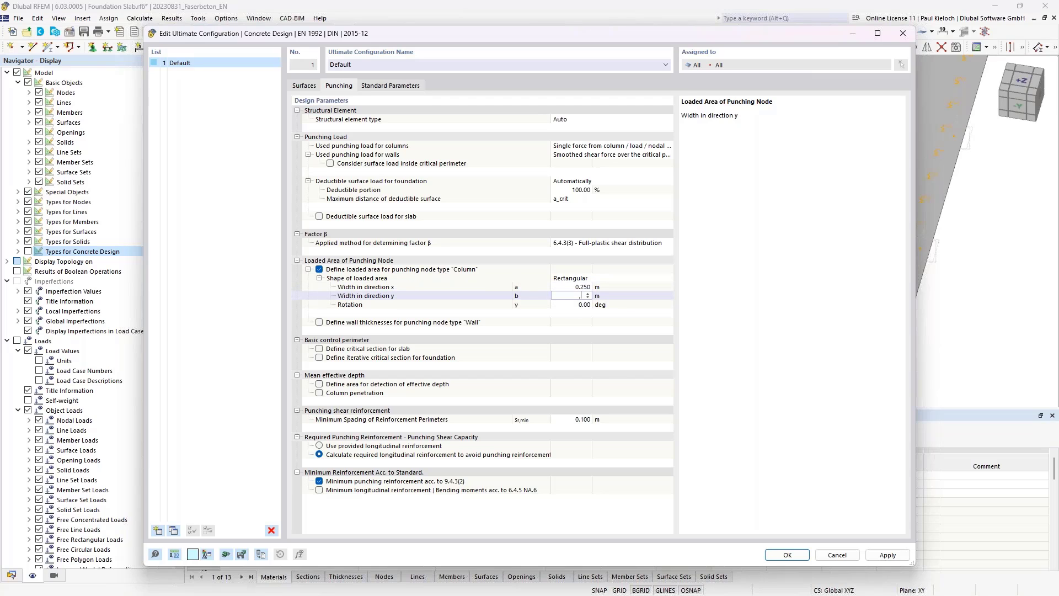
key("Tab")
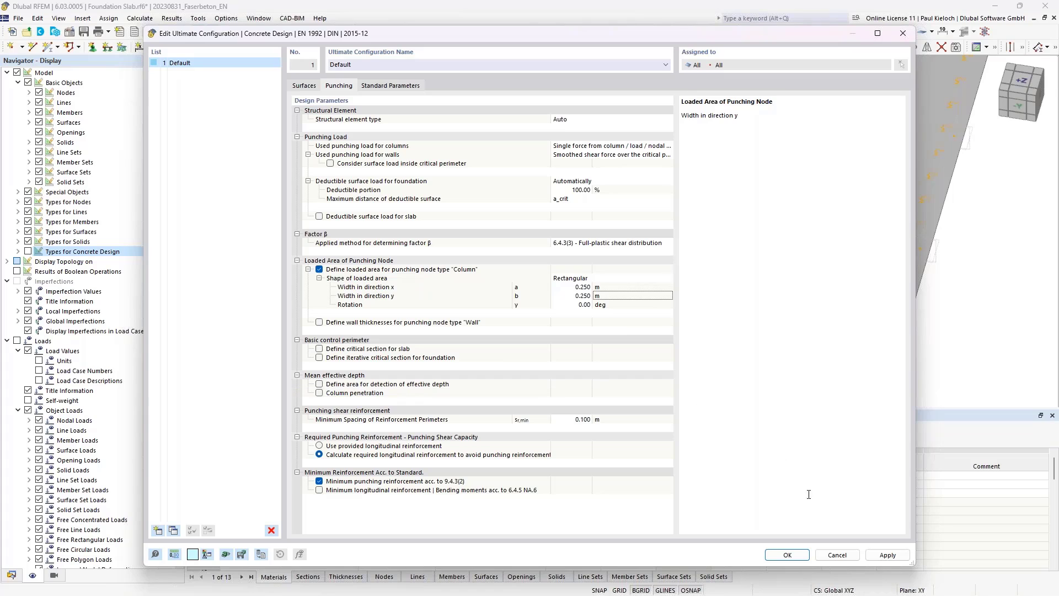
left_click(792, 556)
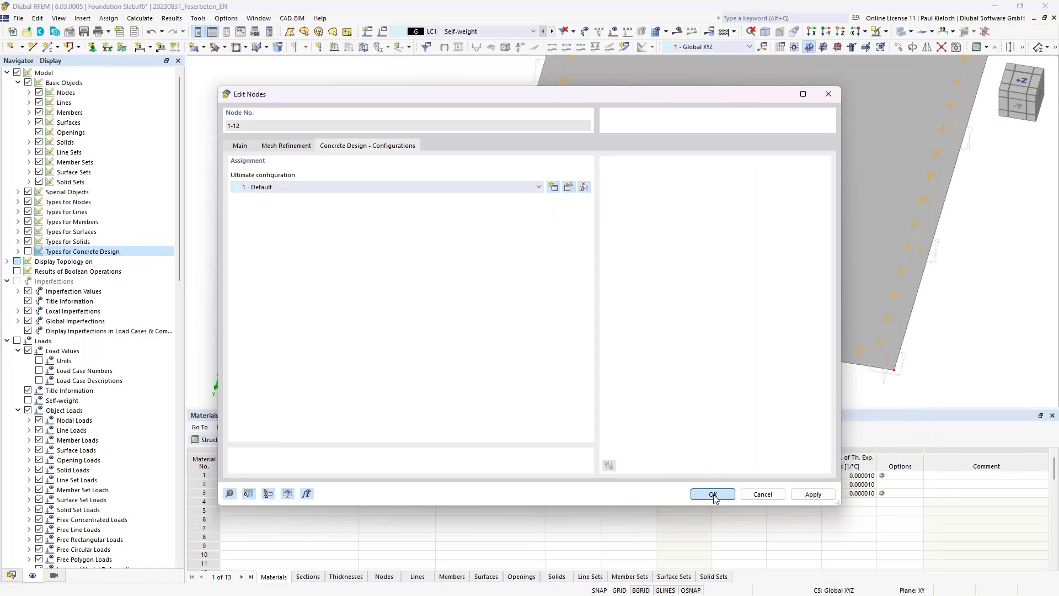
- Confirm the nodes' punching design settings and display the slab as transparent
left_click(712, 494)
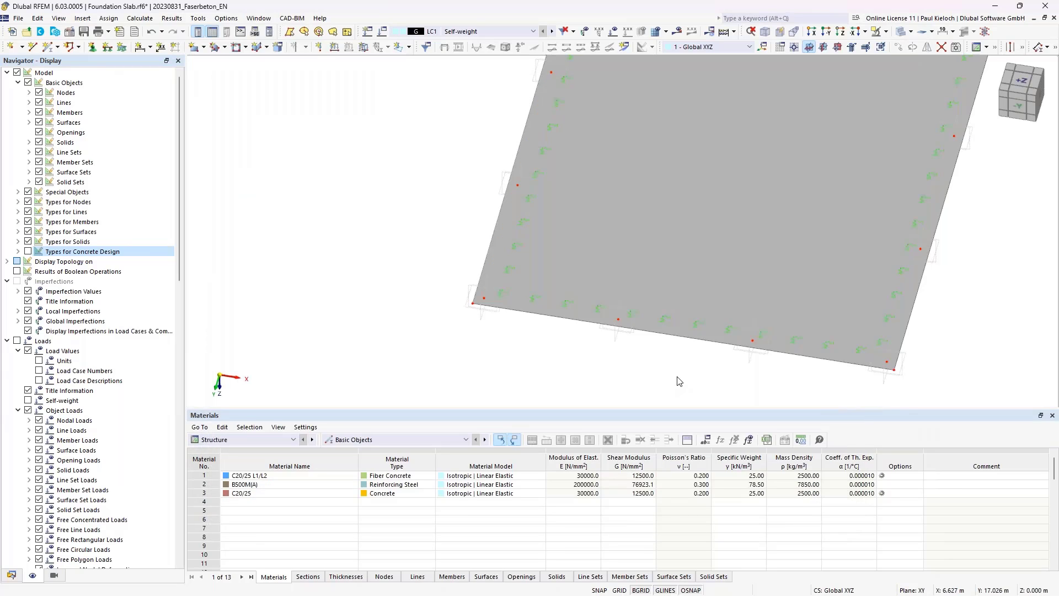
middle_click_drag(679, 381, 827, 80, "ctrl")
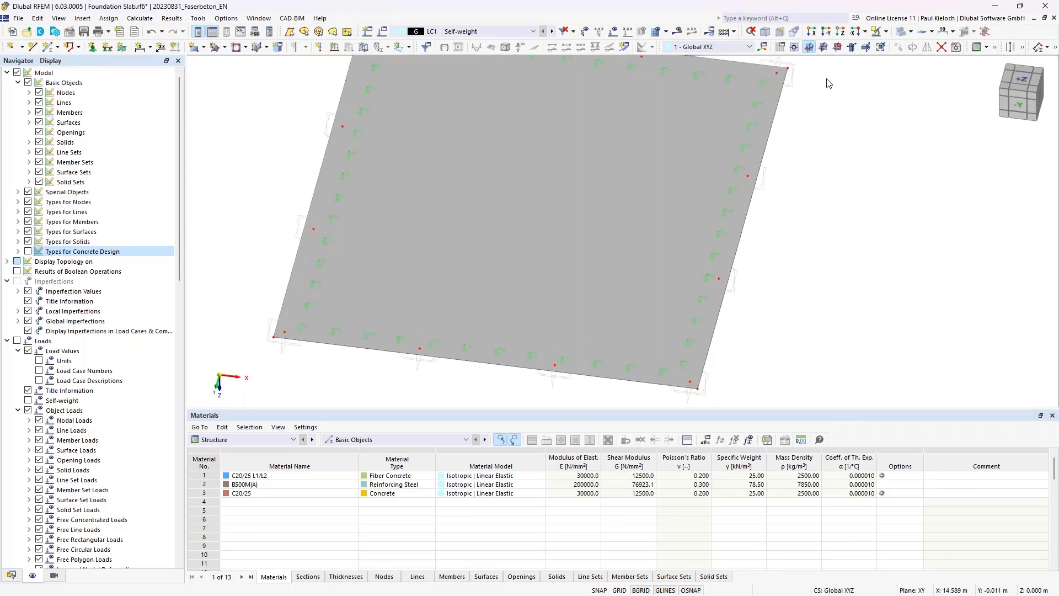
left_click(911, 32)
left_click(940, 74)
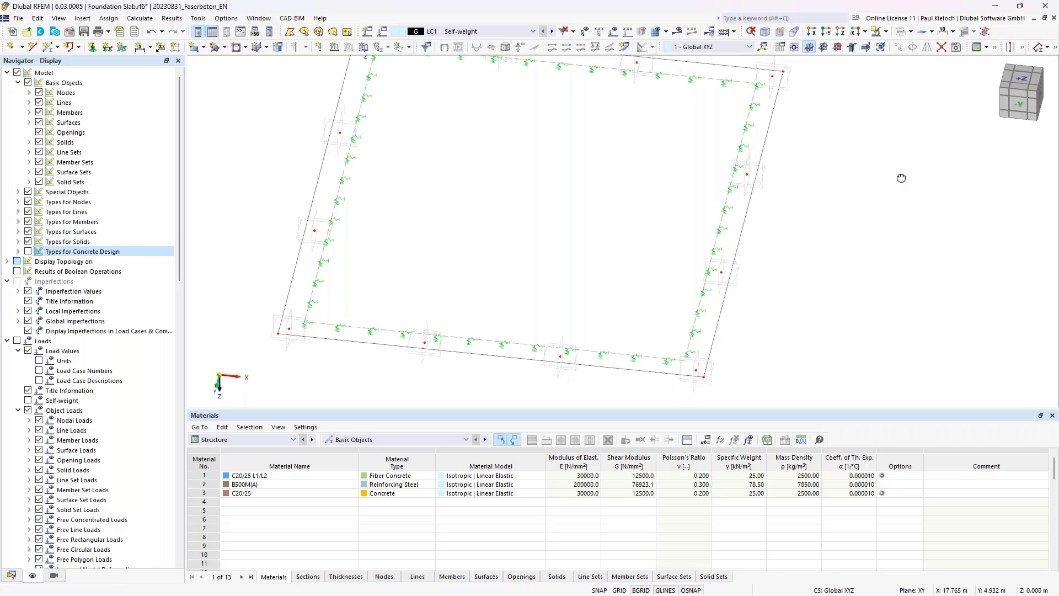
mouse_move(901, 178)
middle_mouse_down("ctrl")
mouse_move(928, 184)
mouse_move(903, 179)
middle_mouse_up("ctrl")
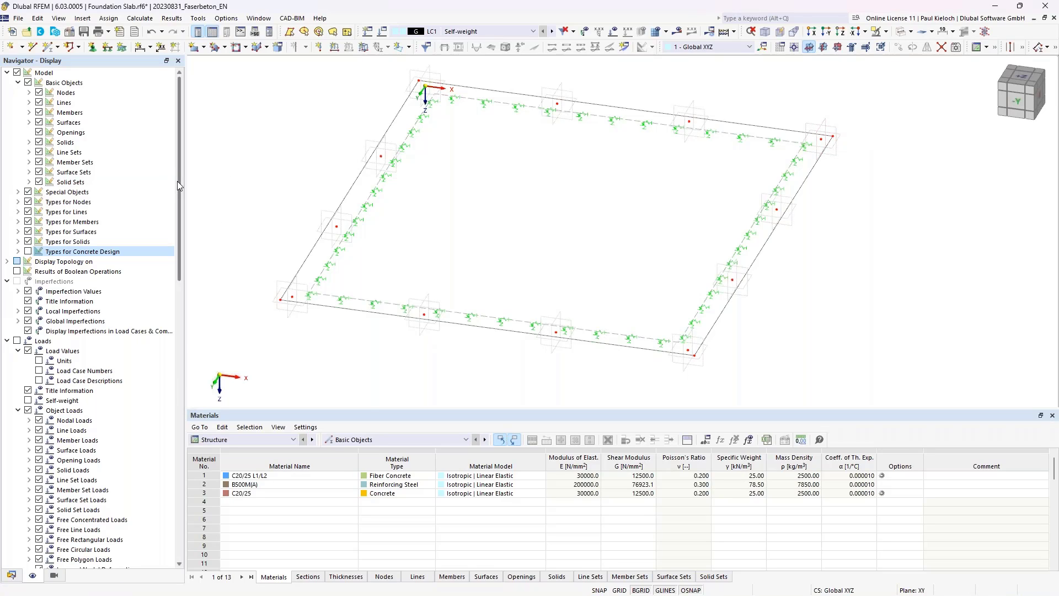
- Generate the finite element mesh of the slab
left_click(17, 201)
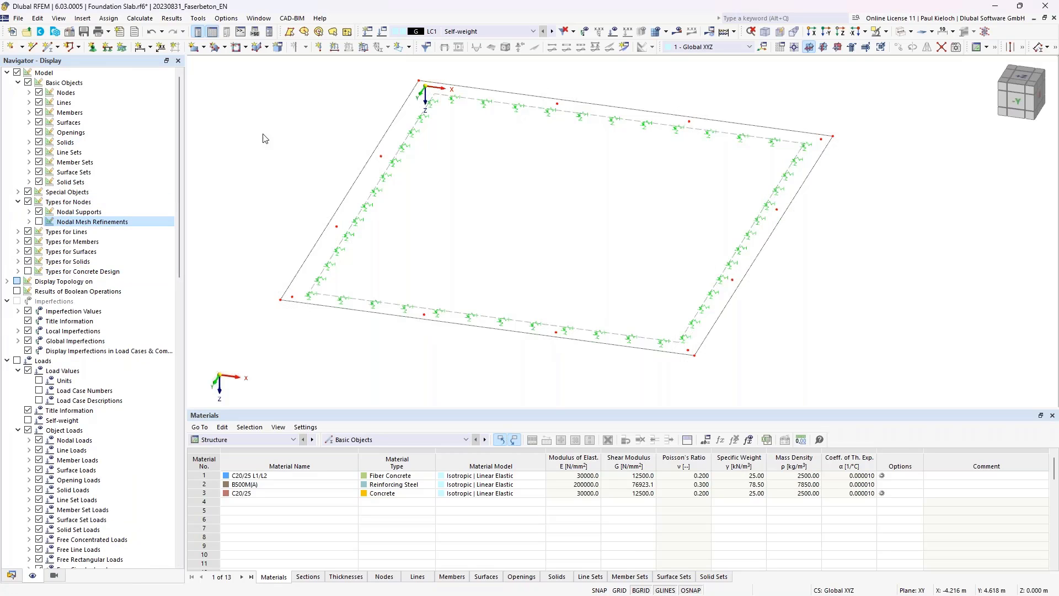
middle_click_drag(265, 134, 287, 146, "ctrl")
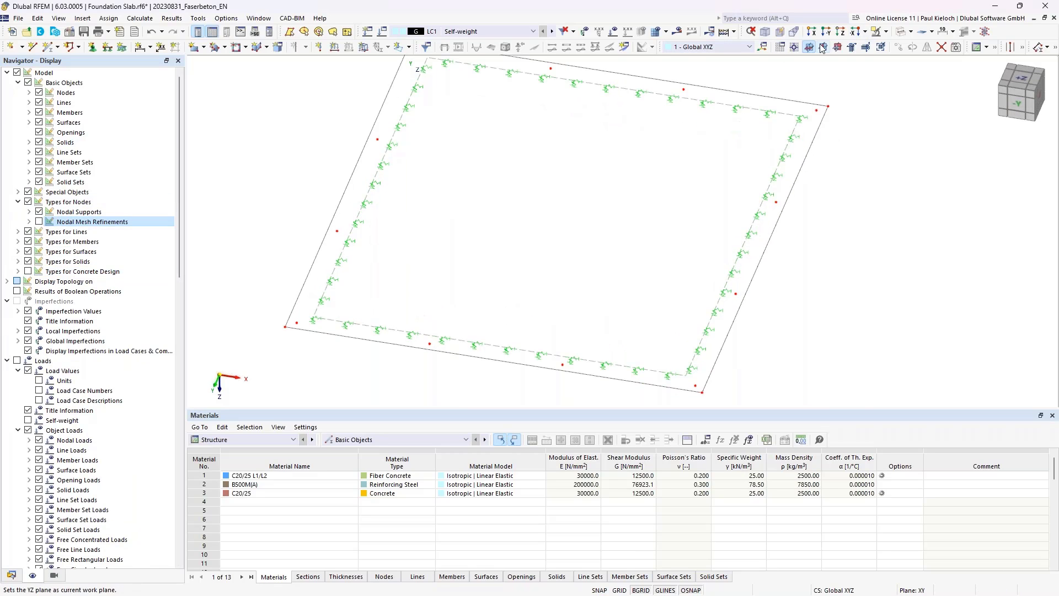
left_click(655, 31)
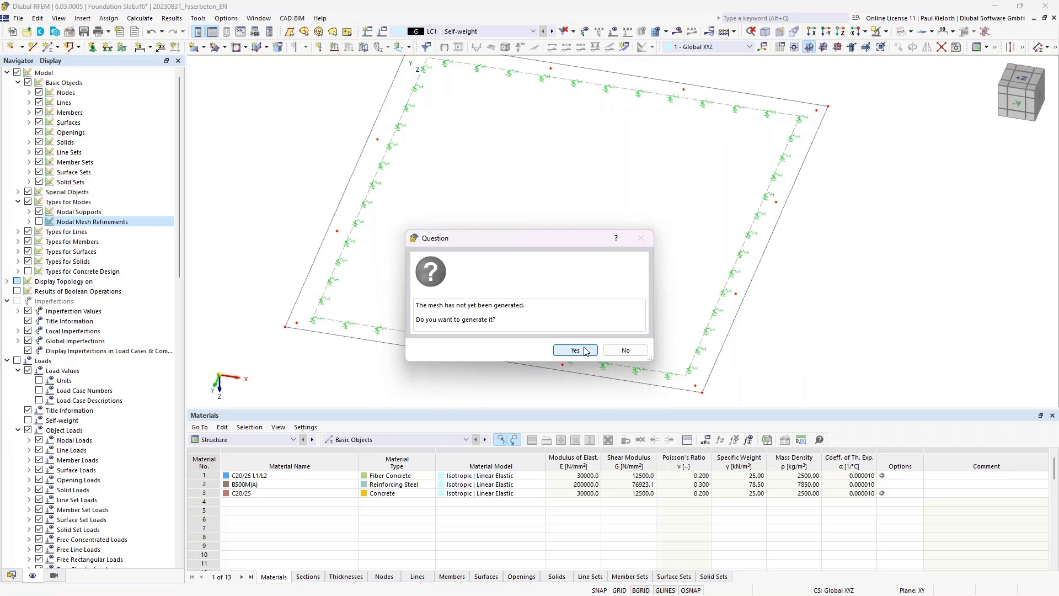
left_click(585, 351)
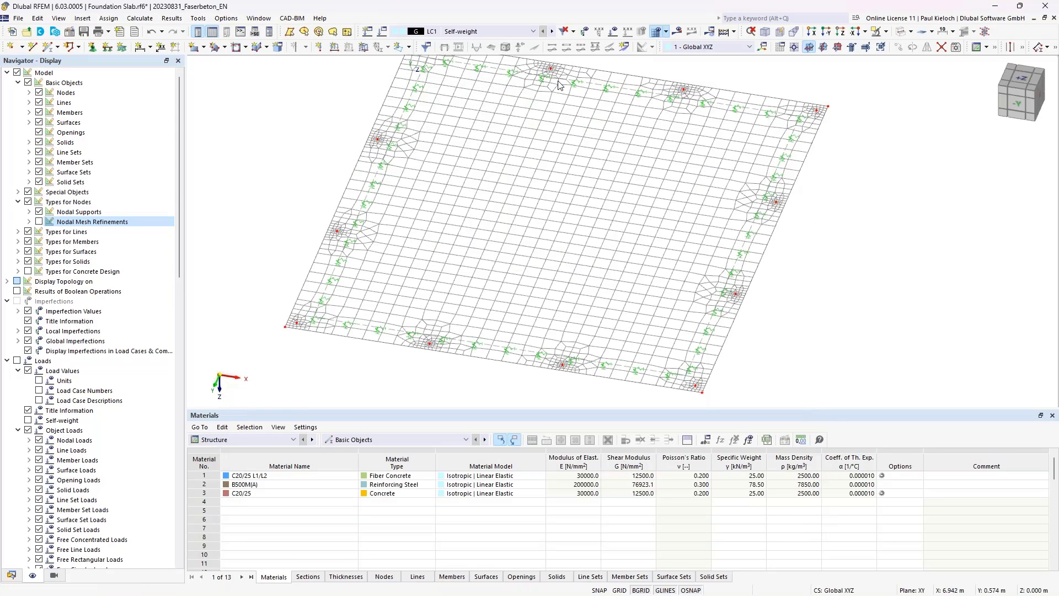
scroll(725, 274, "down", 3)
mouse_move(724, 275)
middle_mouse_down()
mouse_move(728, 286)
mouse_move(722, 261)
middle_mouse_up()
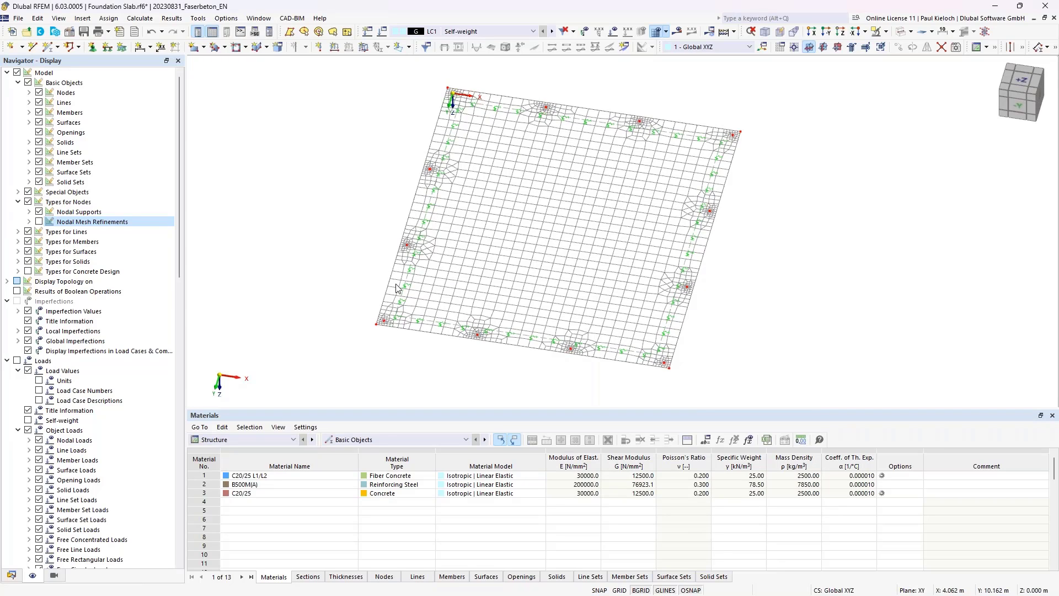
- In the Data tree, expand Special Objects and select Surface Results Adjustments
left_click(11, 575)
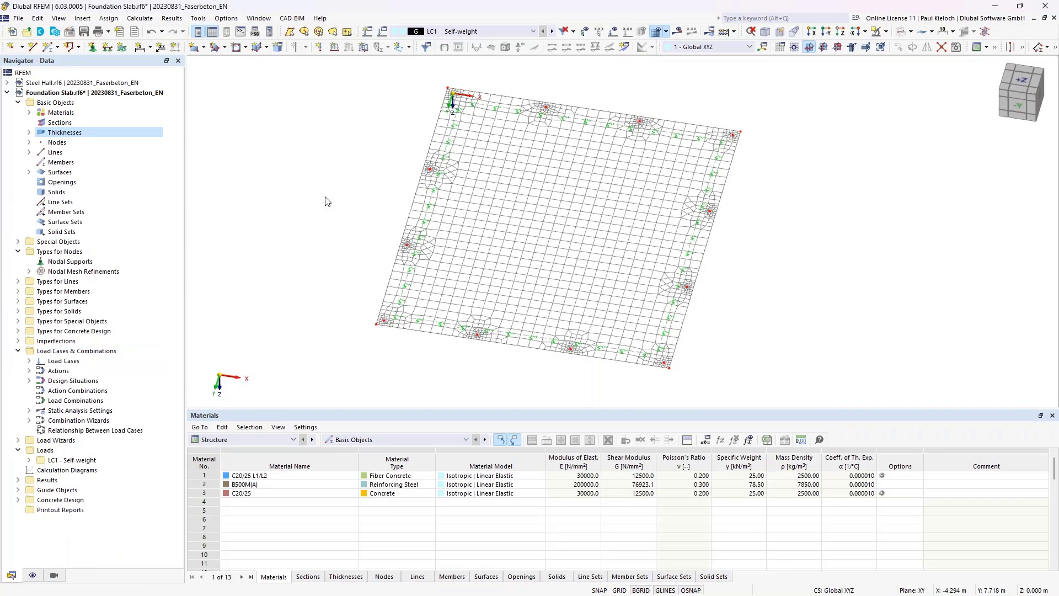
middle_click_drag(326, 200, 219, 189)
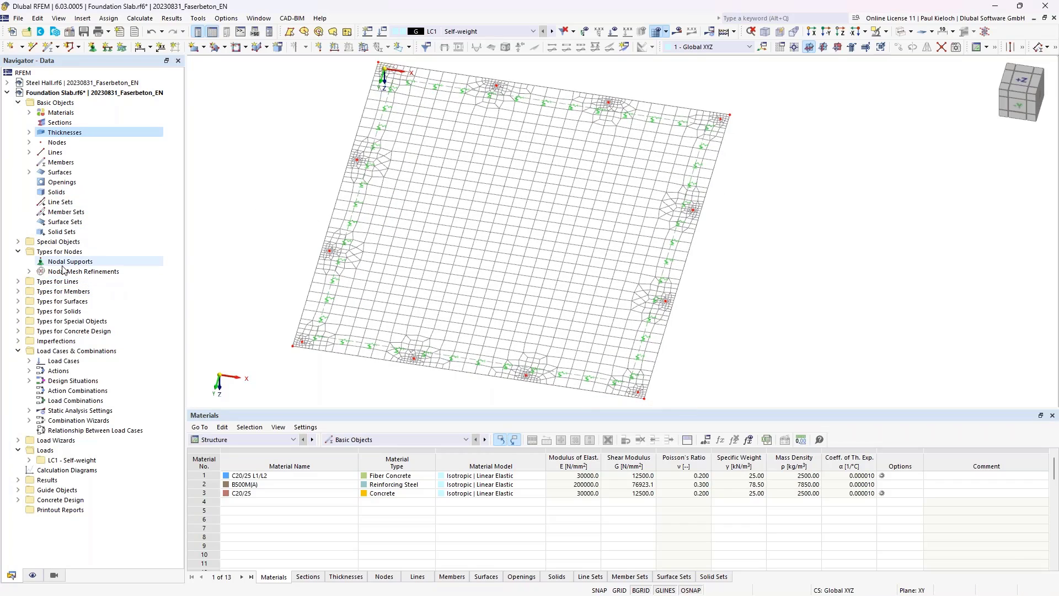
left_click(18, 243)
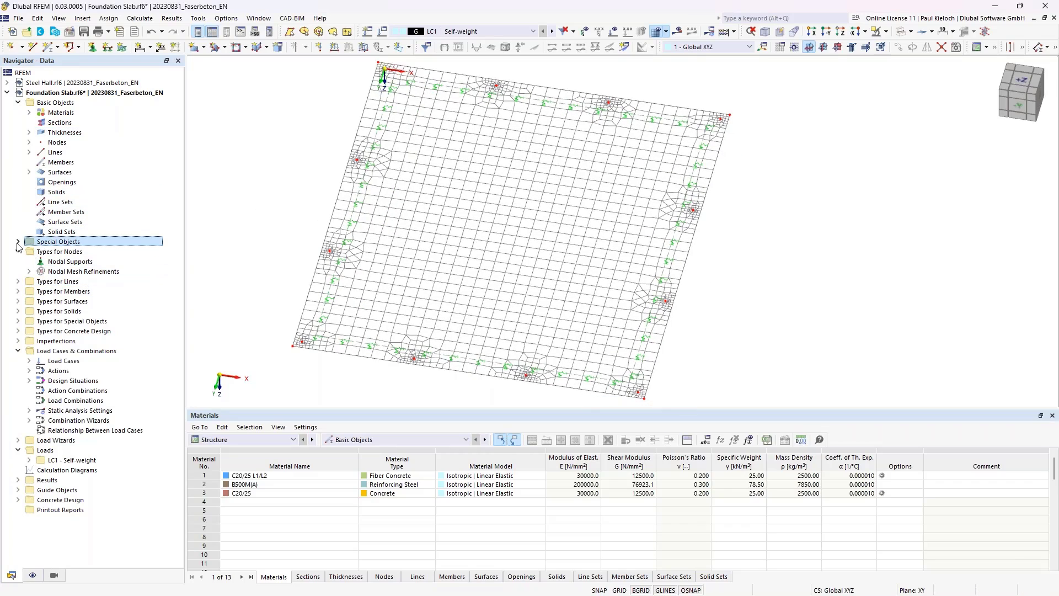
left_click(17, 242)
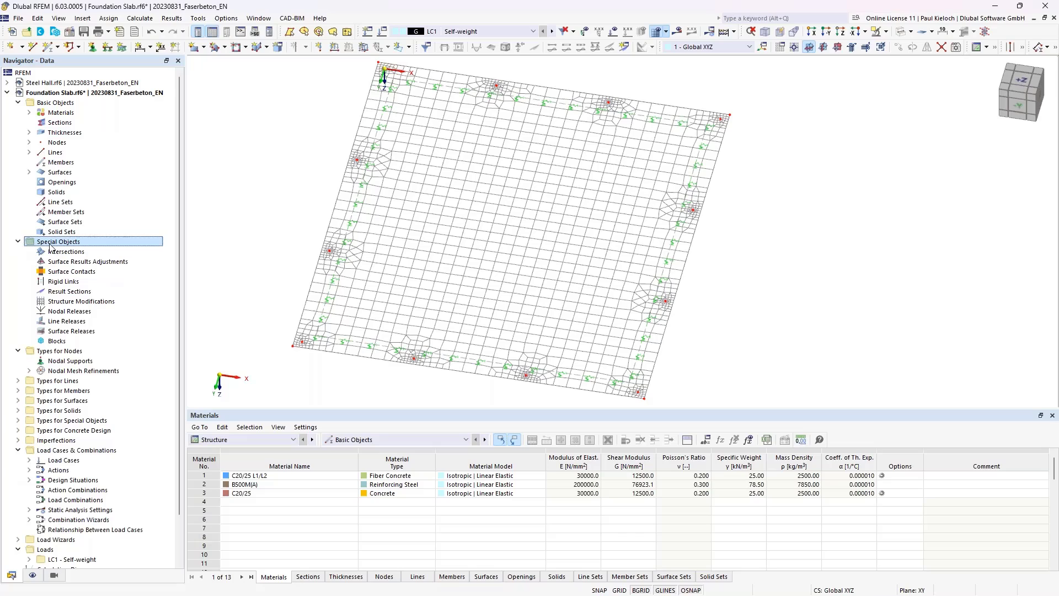
left_click(89, 262)
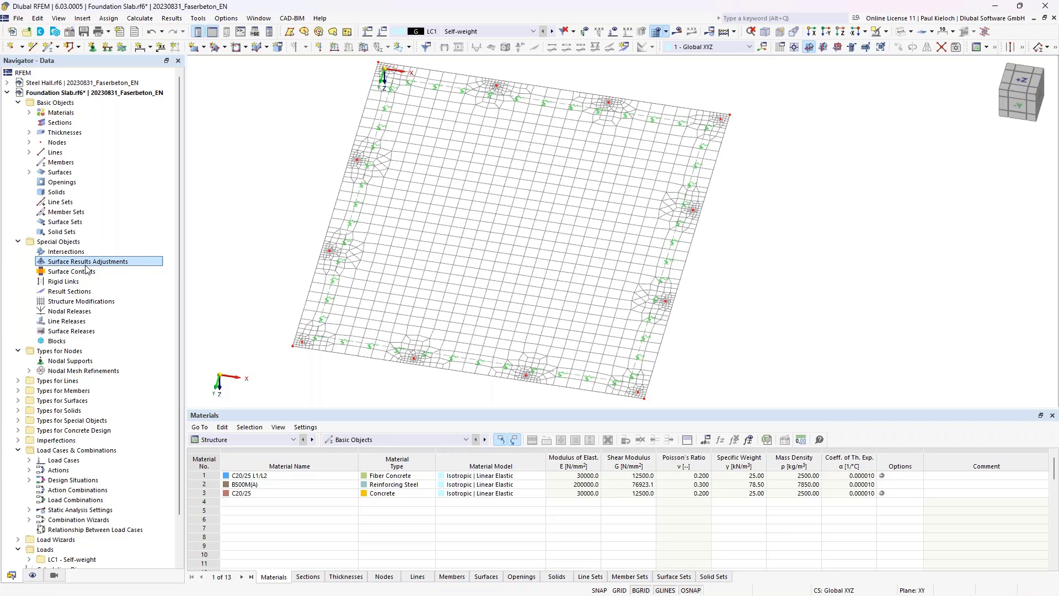
- Create a 0.5 × 0.5 m rectangular surface results adjustment on surface 1, centred at the origin
right_click(98, 263)
left_click(127, 270)
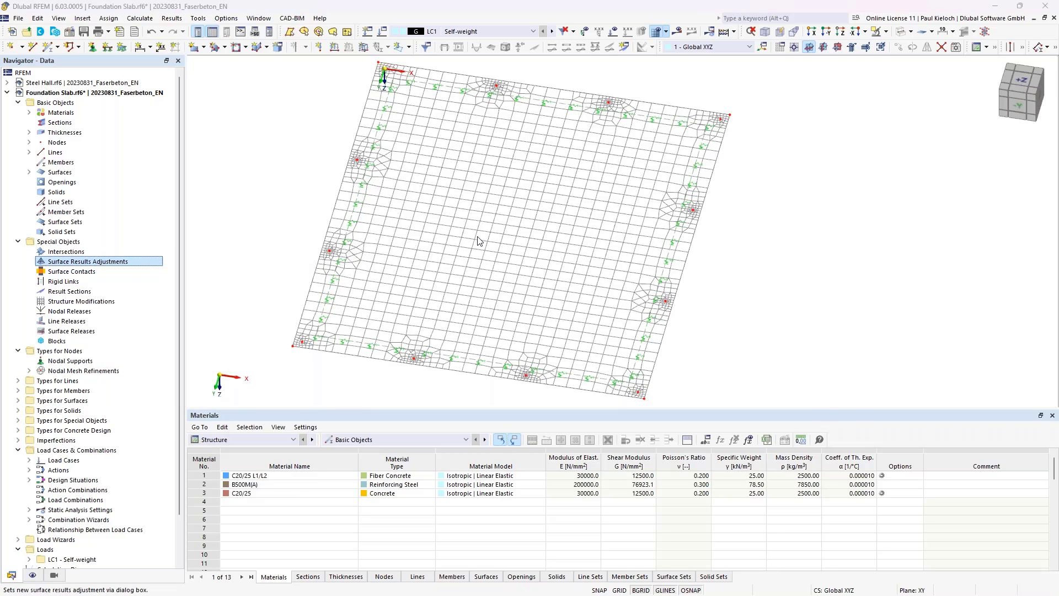
left_click(832, 143)
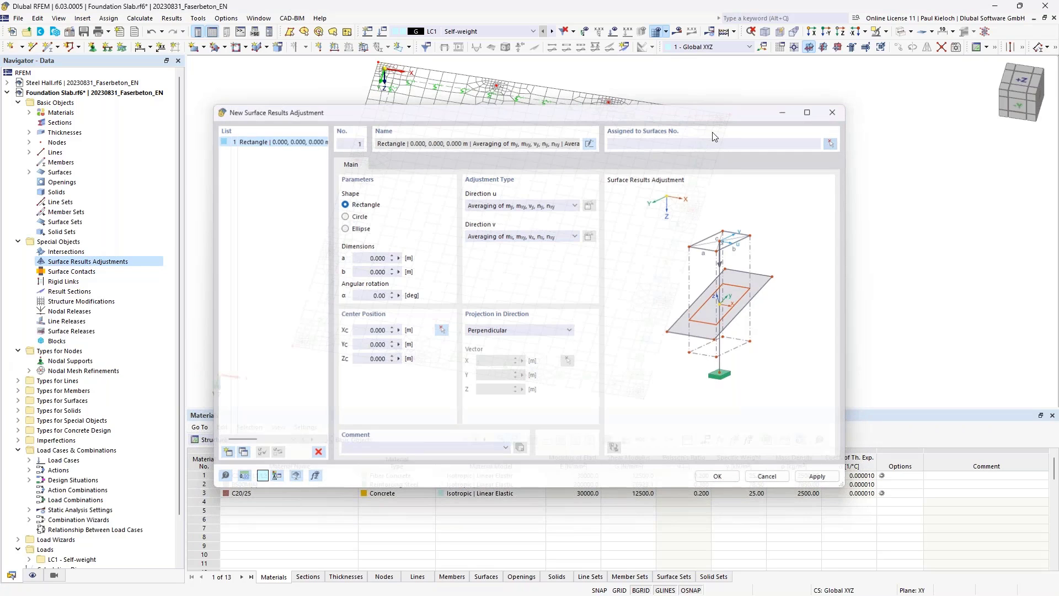
left_click(165, 173)
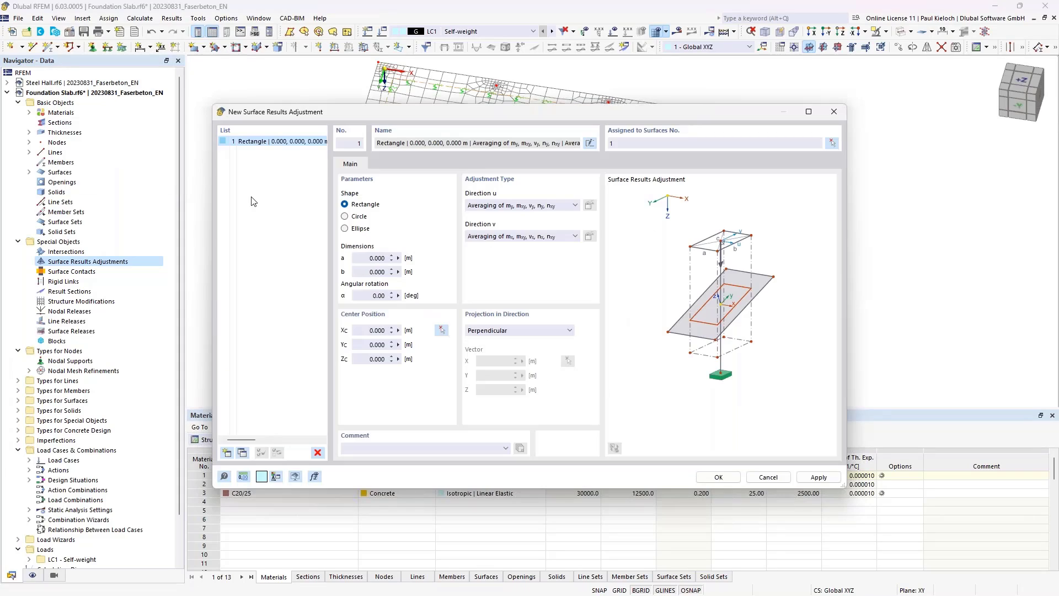
type("0.5")
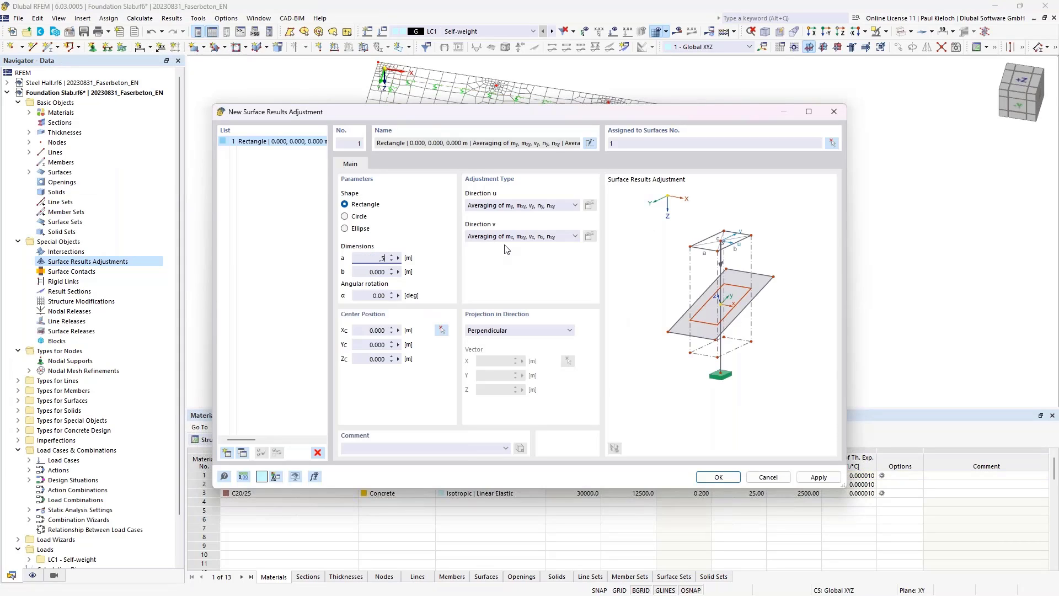
key("Tab")
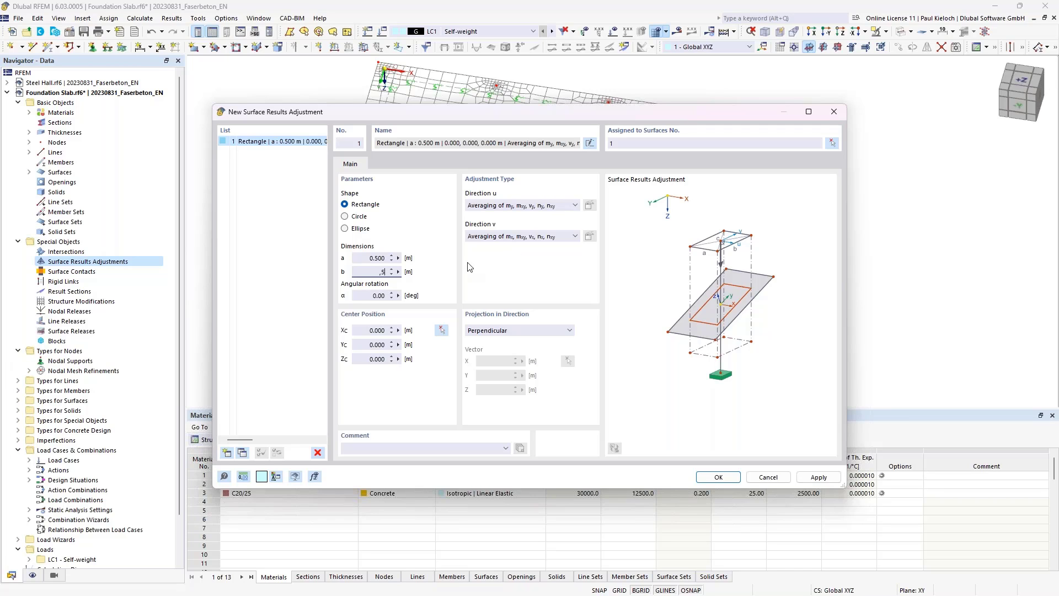
type(".5")
key("Tab")
left_click(441, 330)
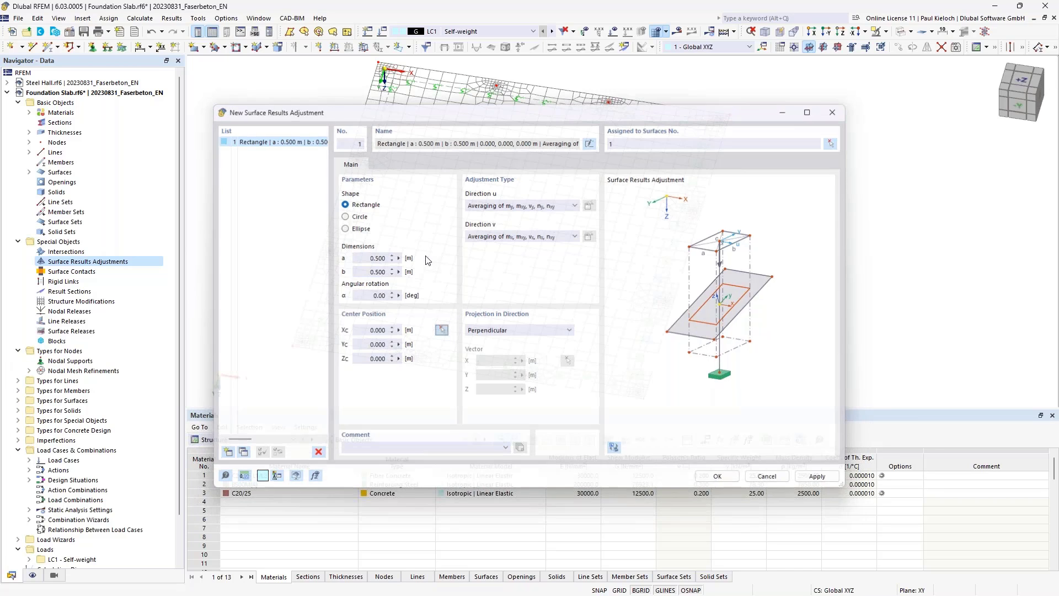
left_click(380, 78)
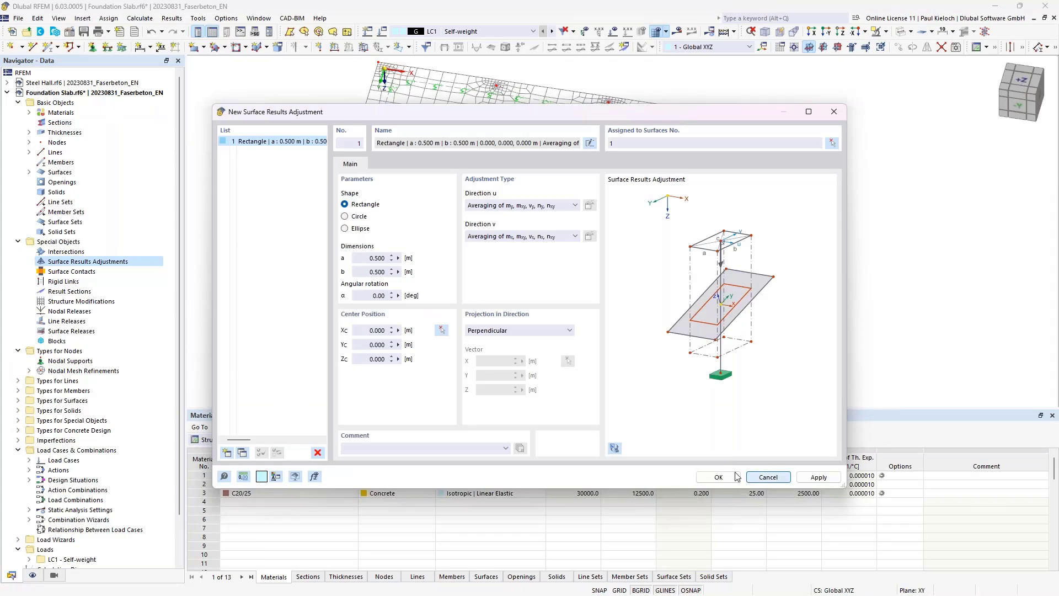
left_click(719, 477)
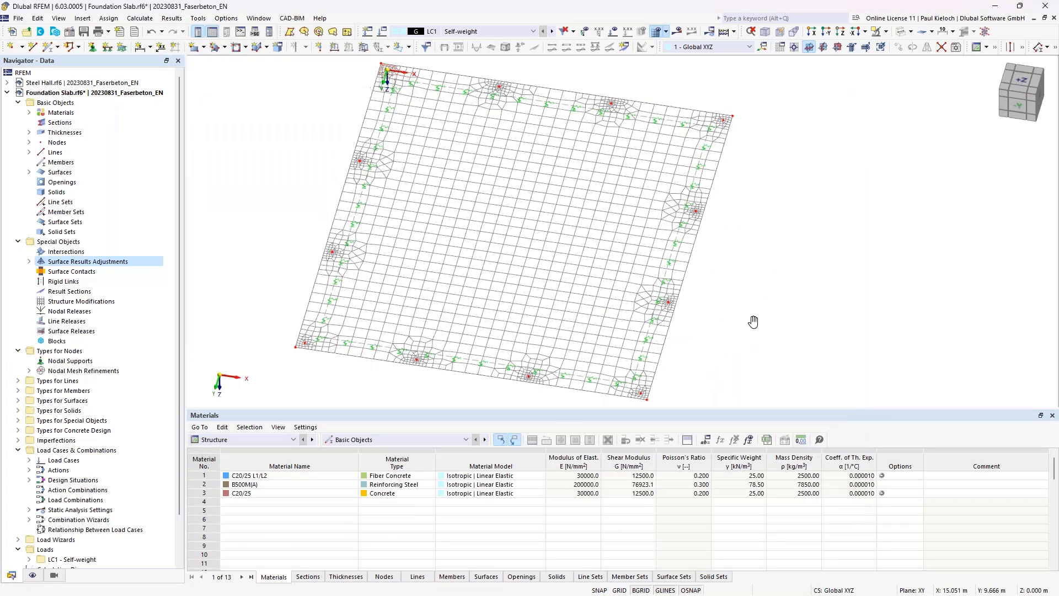
- Make three copies of the adjustment along the slab edge at 5 m spacing in Y
middle_click_drag(753, 322, 469, 111, "ctrl")
scroll(463, 170, "up", 5)
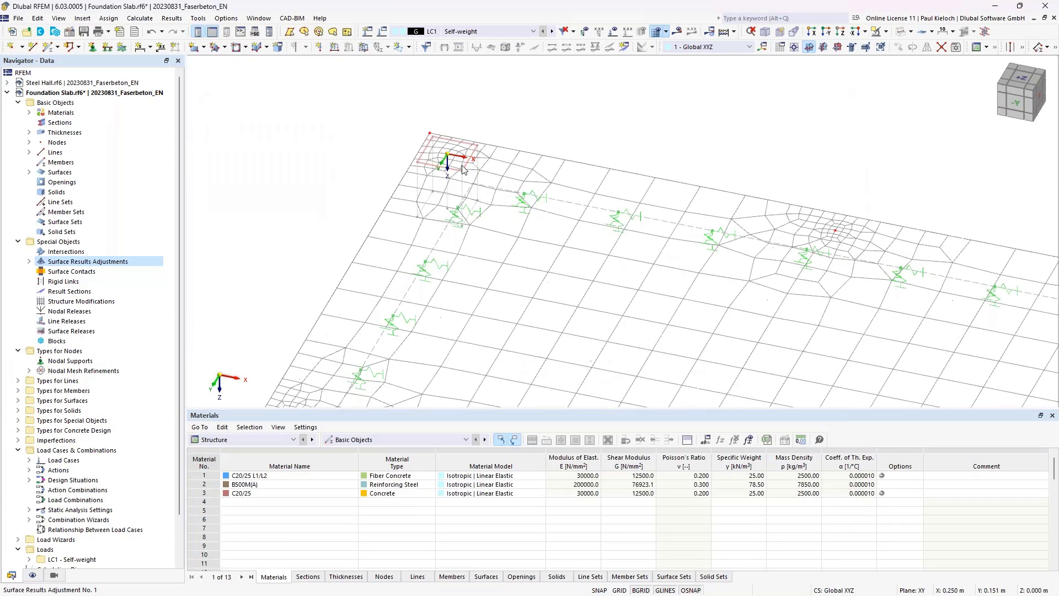
scroll(556, 137, "down", 3)
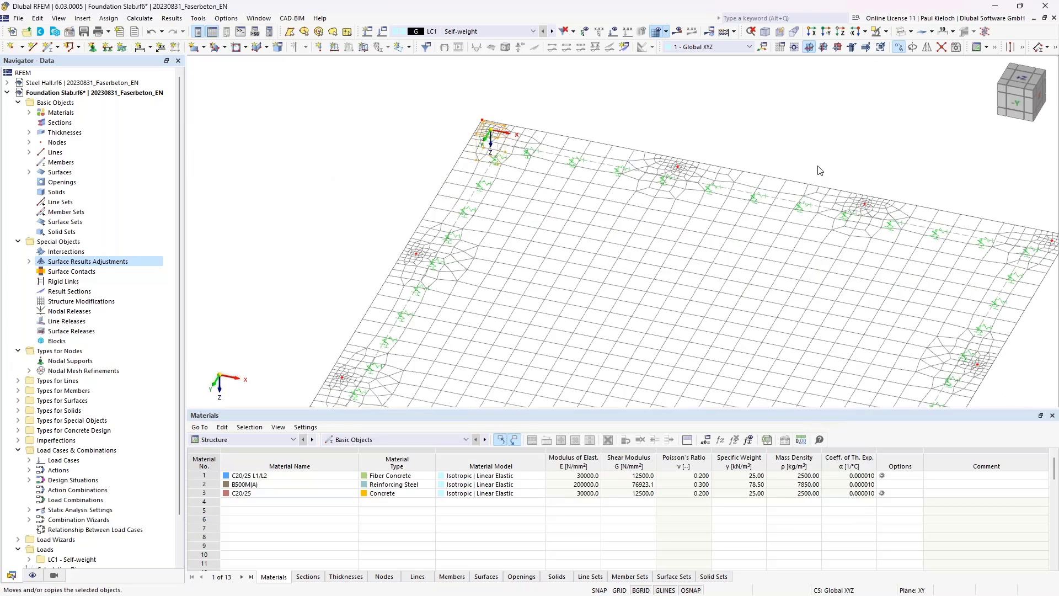
key("Return")
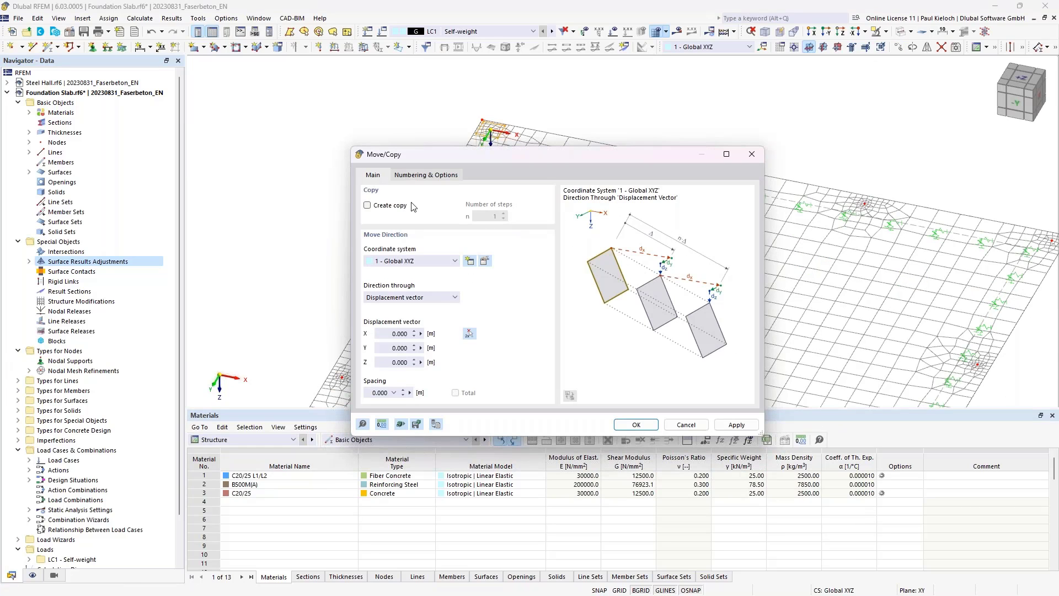
left_click(397, 206)
left_click(503, 214)
left_click(504, 214)
left_click(469, 333)
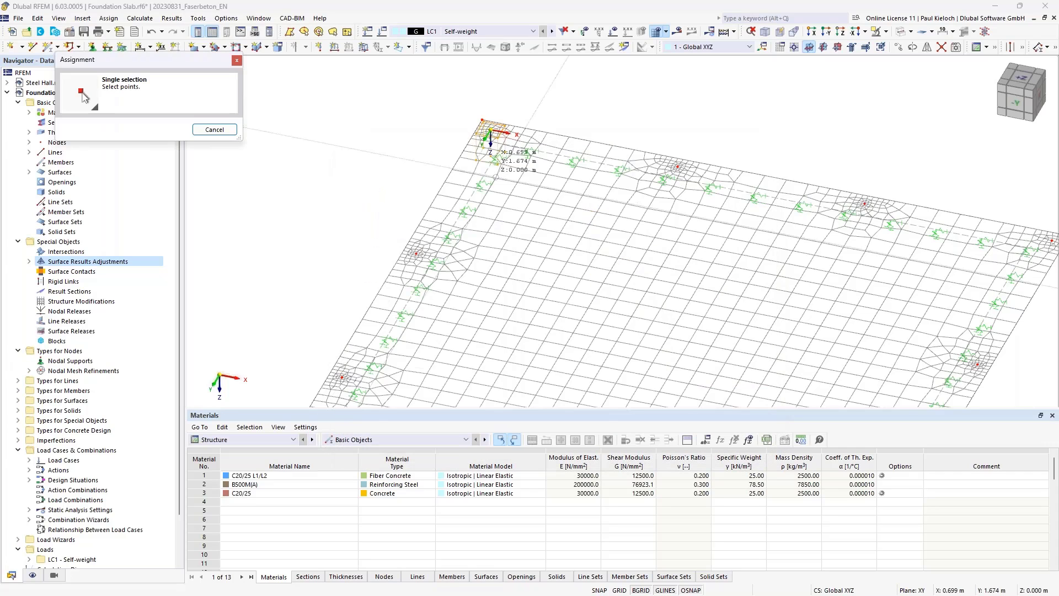
left_click(417, 252)
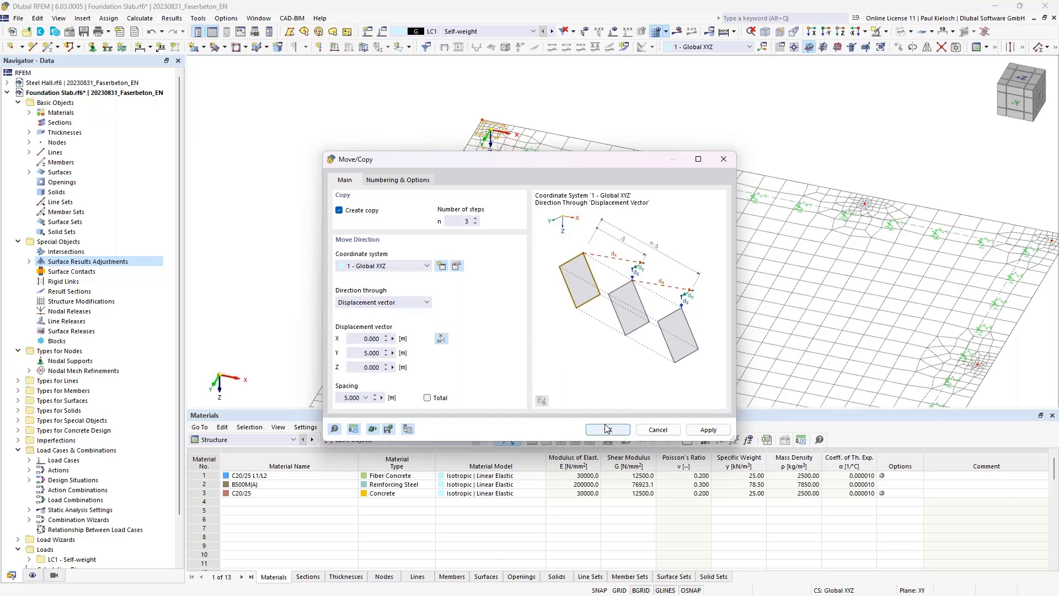
key("Return")
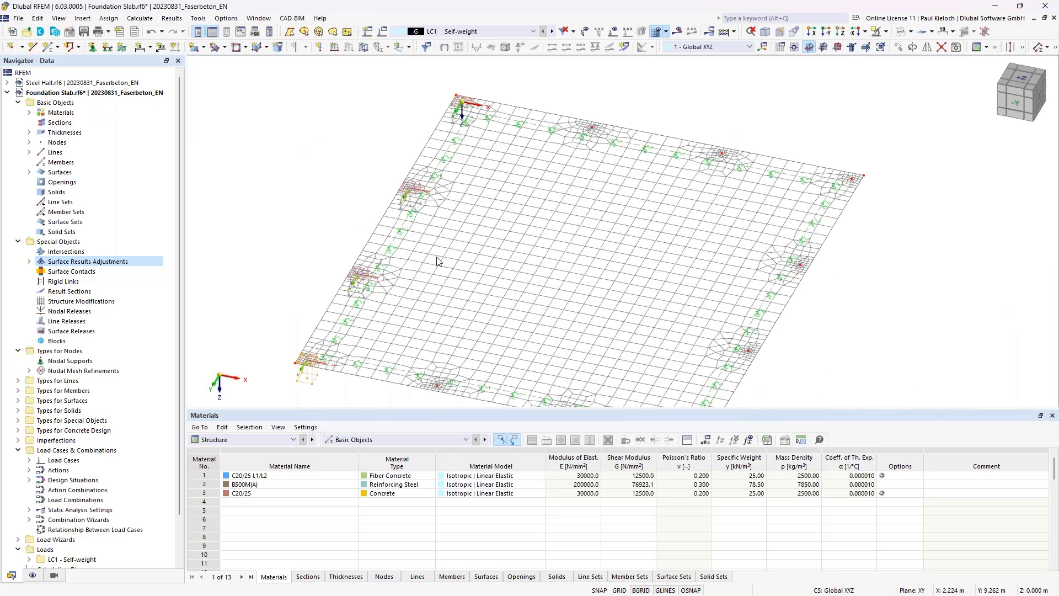
- Copy the adjustments with a 4.333 m displacement along X
scroll(451, 91, "up", 2)
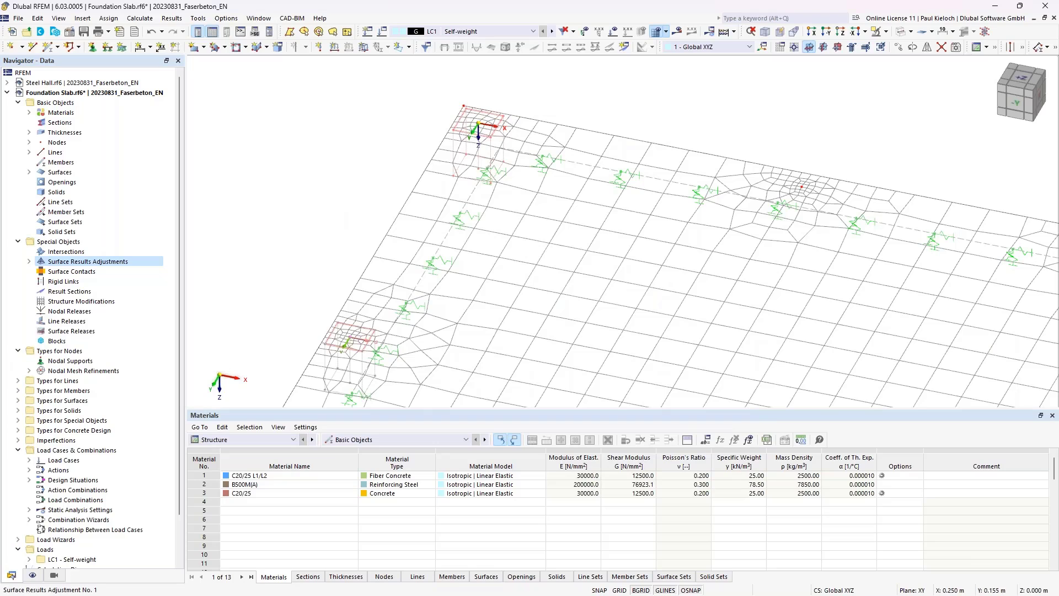
scroll(492, 153, "down", 2)
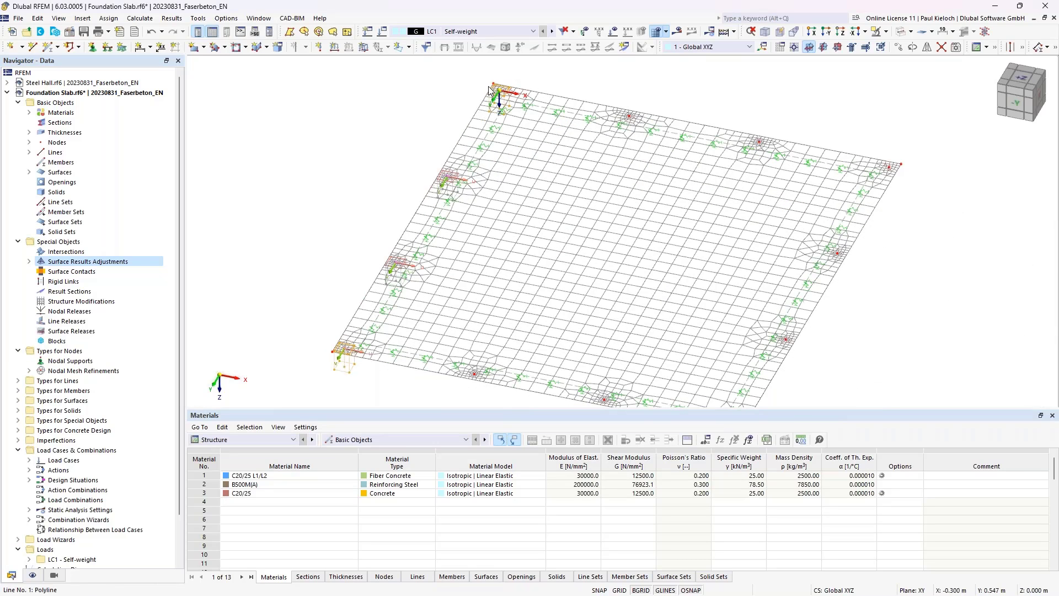
left_click(899, 47)
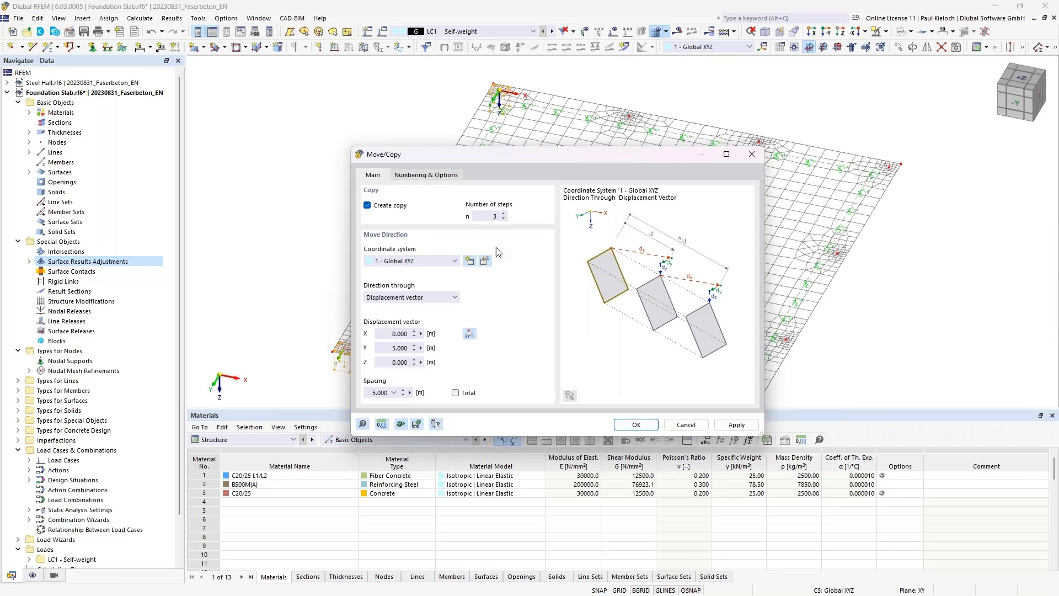
left_click(468, 334)
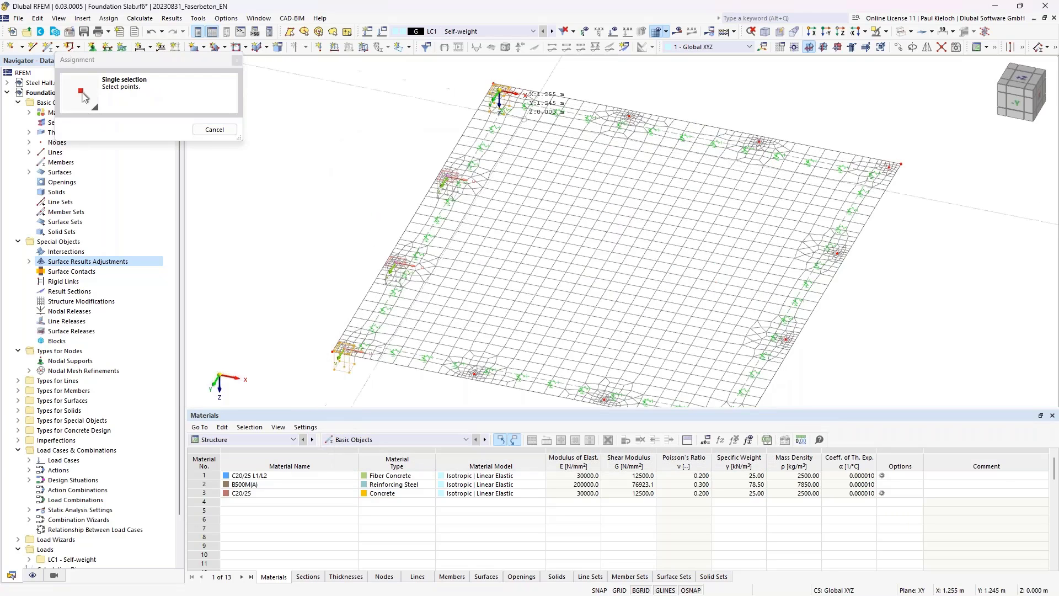
left_click(639, 110)
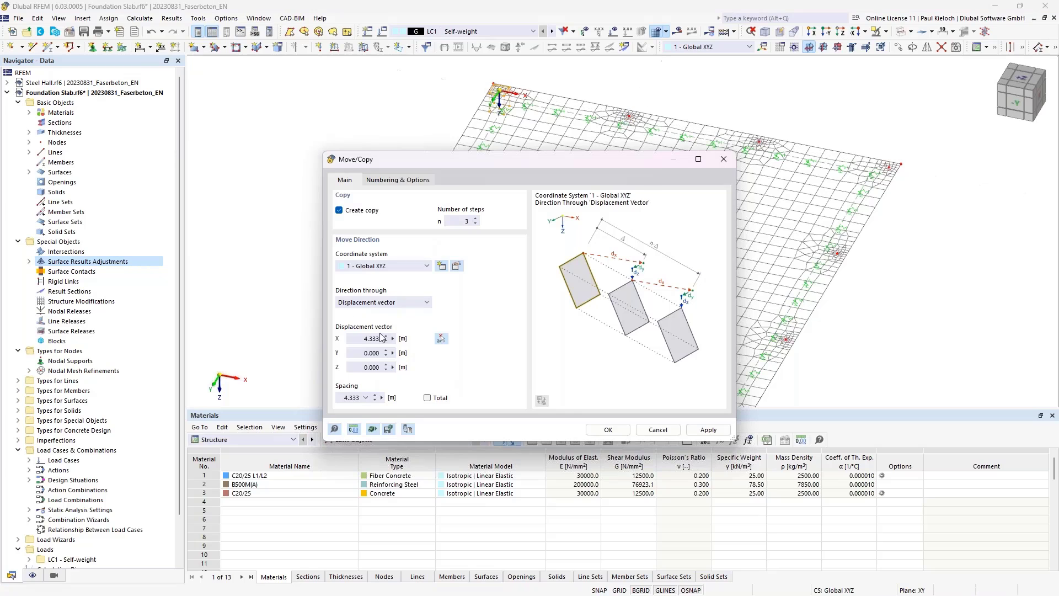
left_click(596, 429)
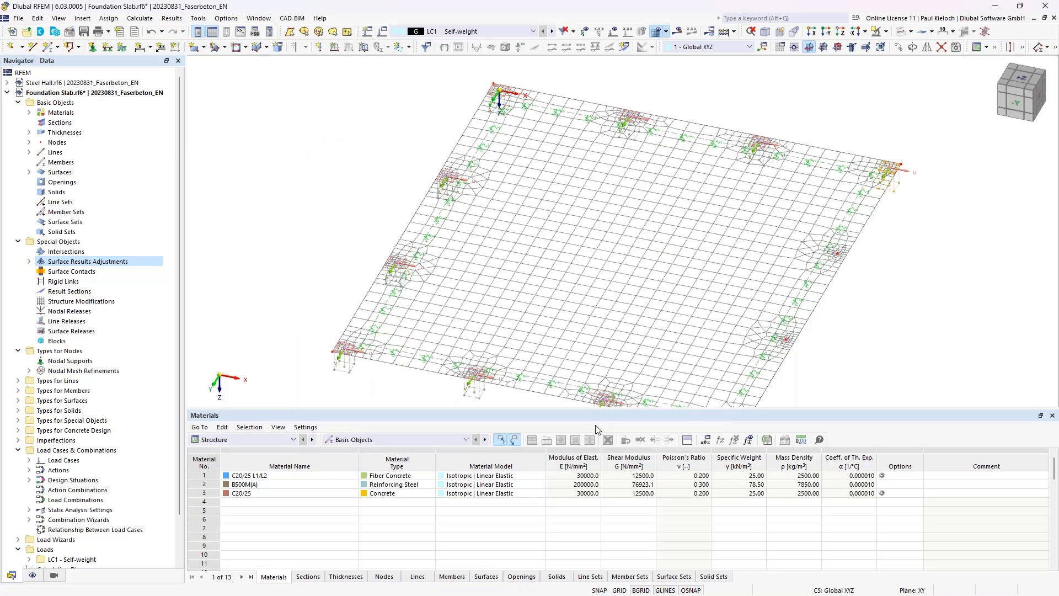
- Copy the adjustments once more with a 13 m displacement along X
scroll(380, 334, "up", 3)
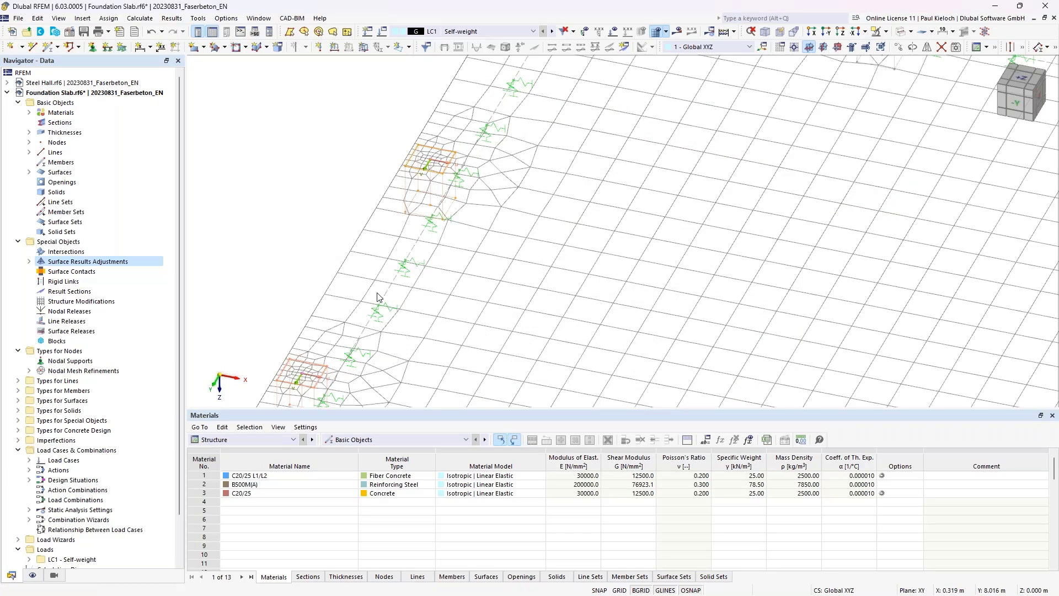
scroll(378, 298, "down", 5)
left_click(899, 46)
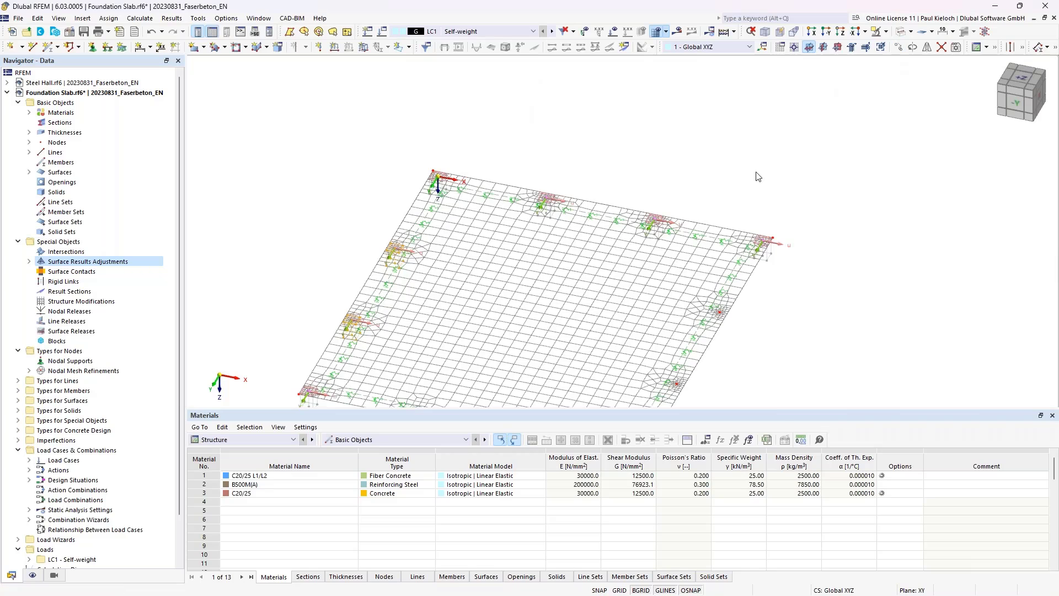
left_click(503, 219)
left_click(503, 219)
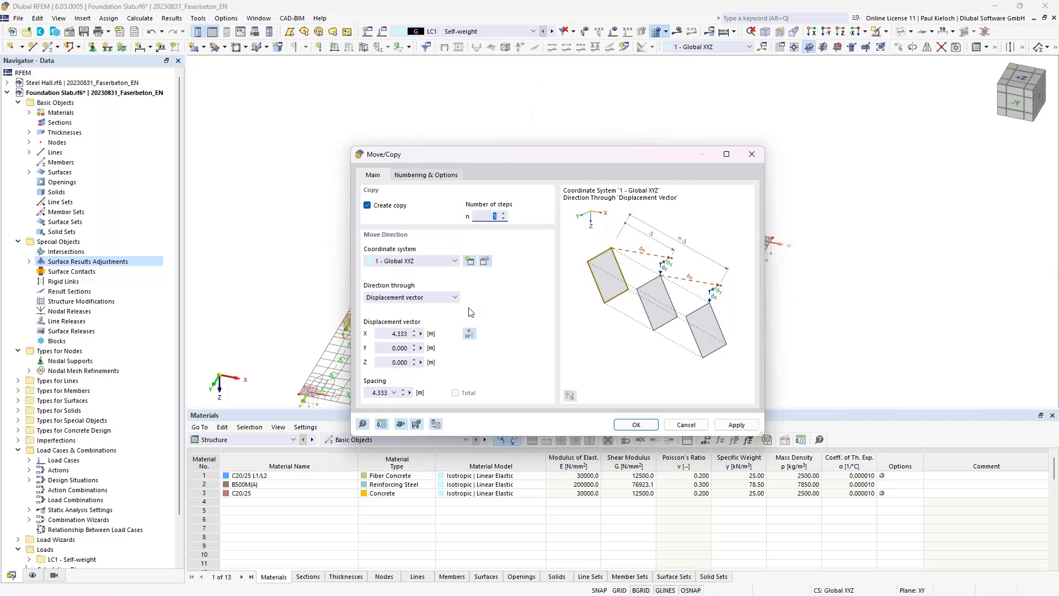
left_click(469, 334)
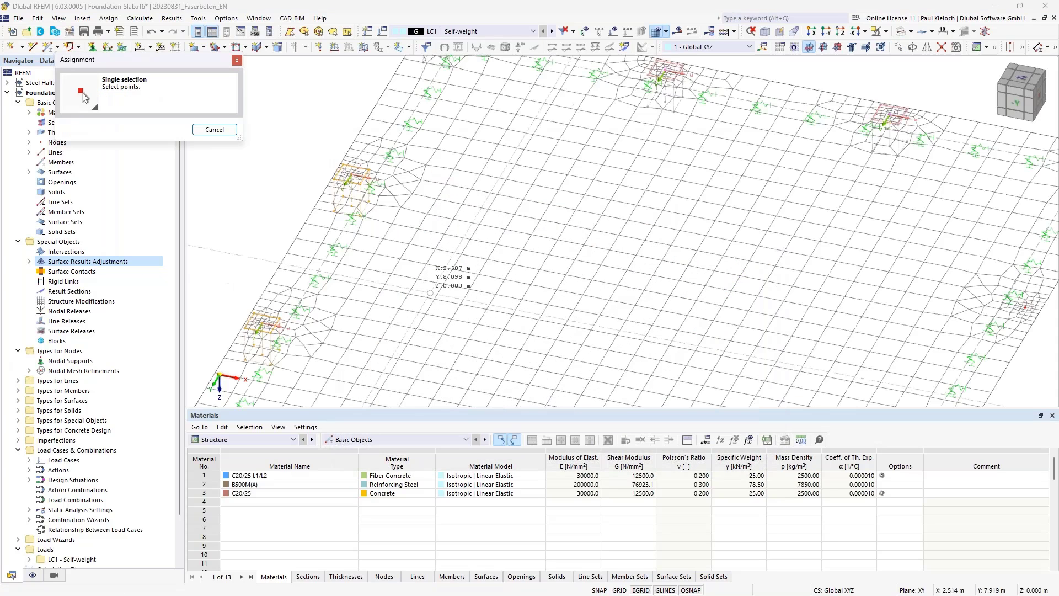
scroll(364, 178, "down", 3)
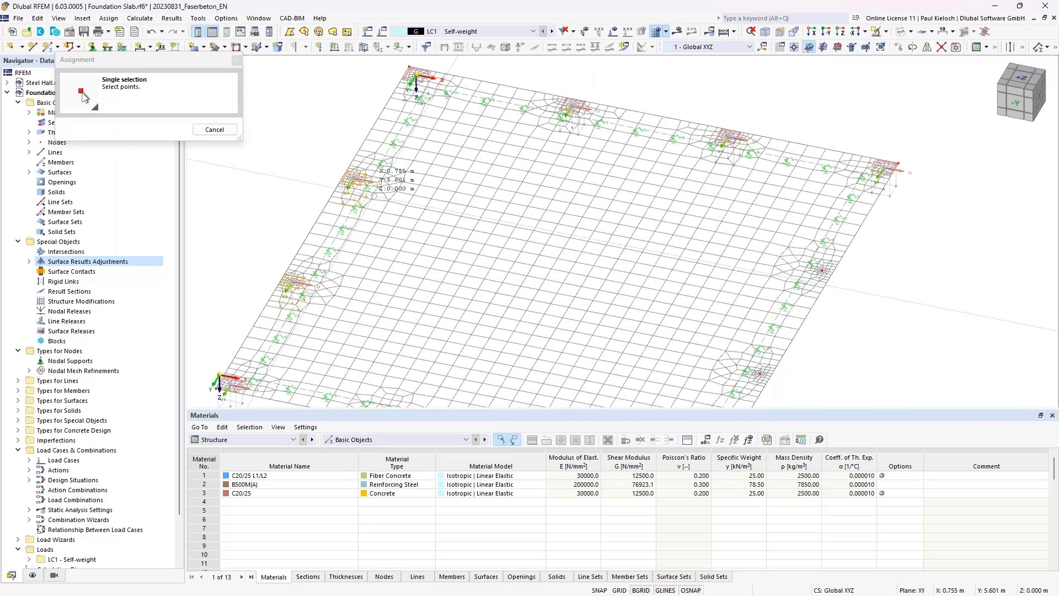
scroll(764, 246, "up", 5)
left_click(692, 246)
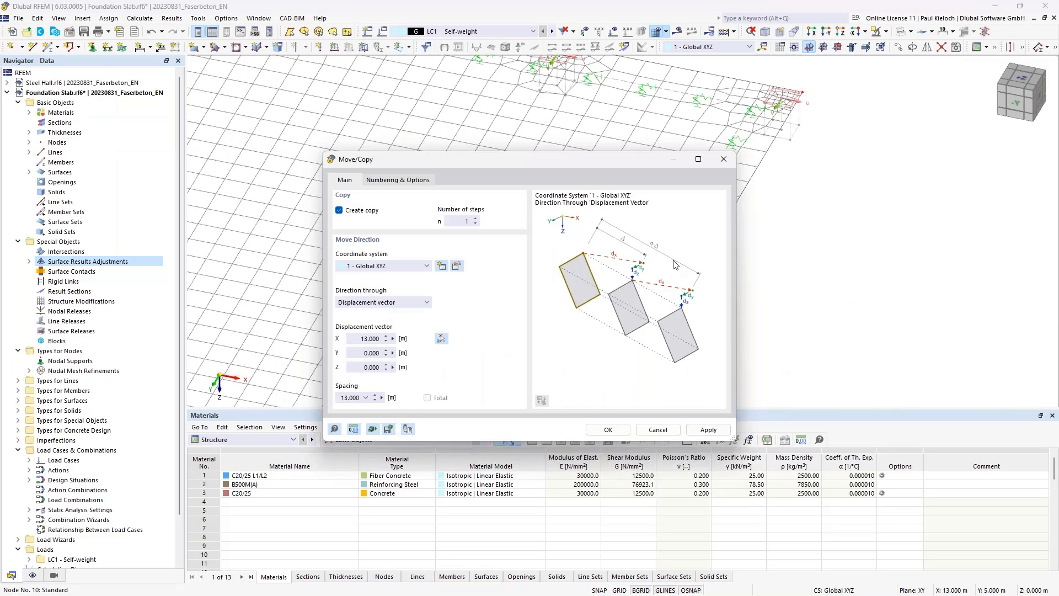
key("Return")
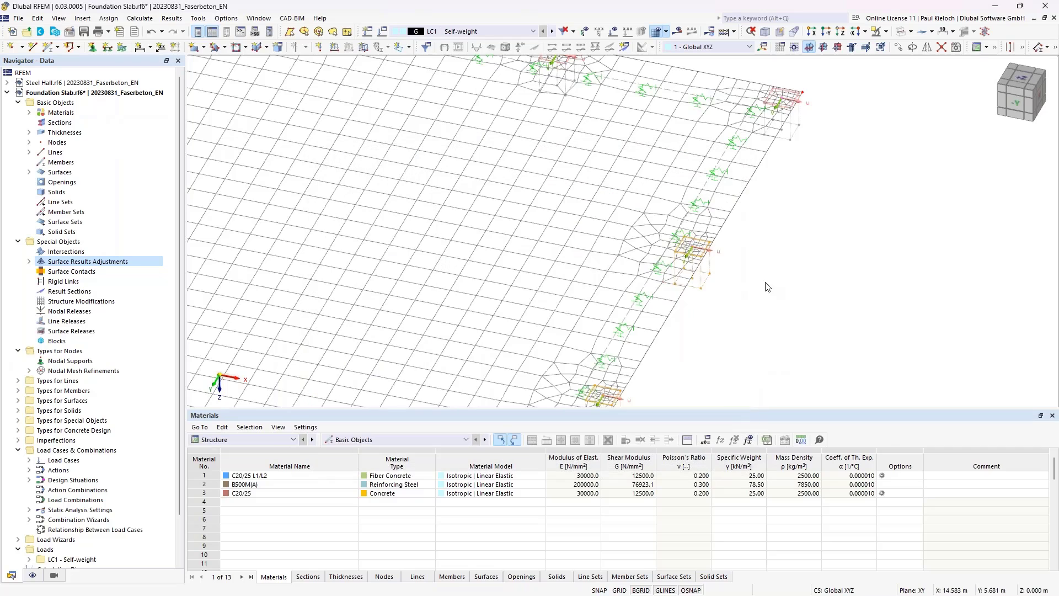
scroll(497, 232, "down", 3)
middle_click_drag(235, 198, 275, 201)
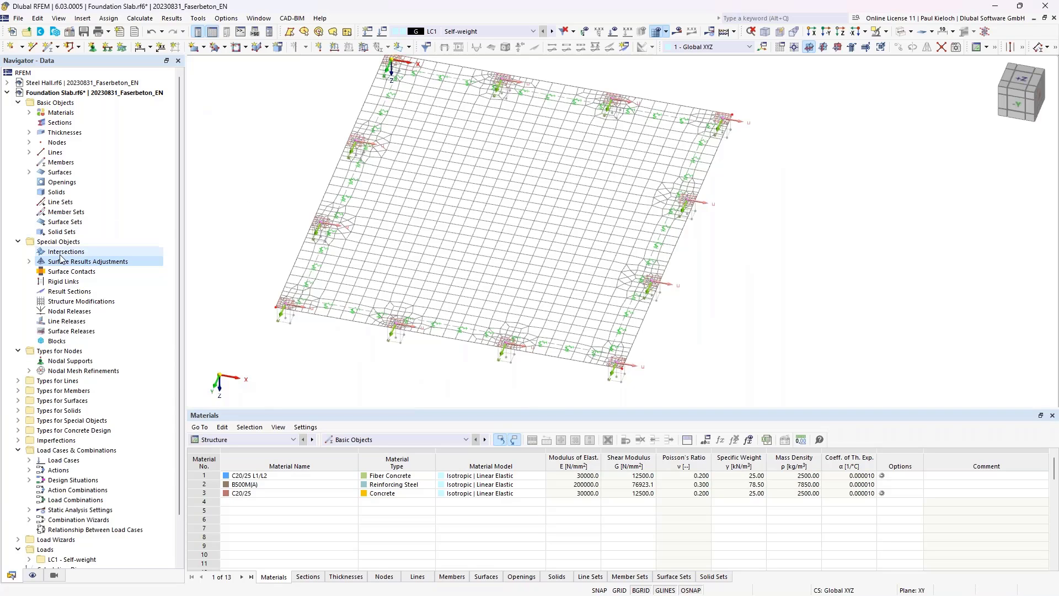
- Hide the finite element mesh on the slab
left_click(29, 261)
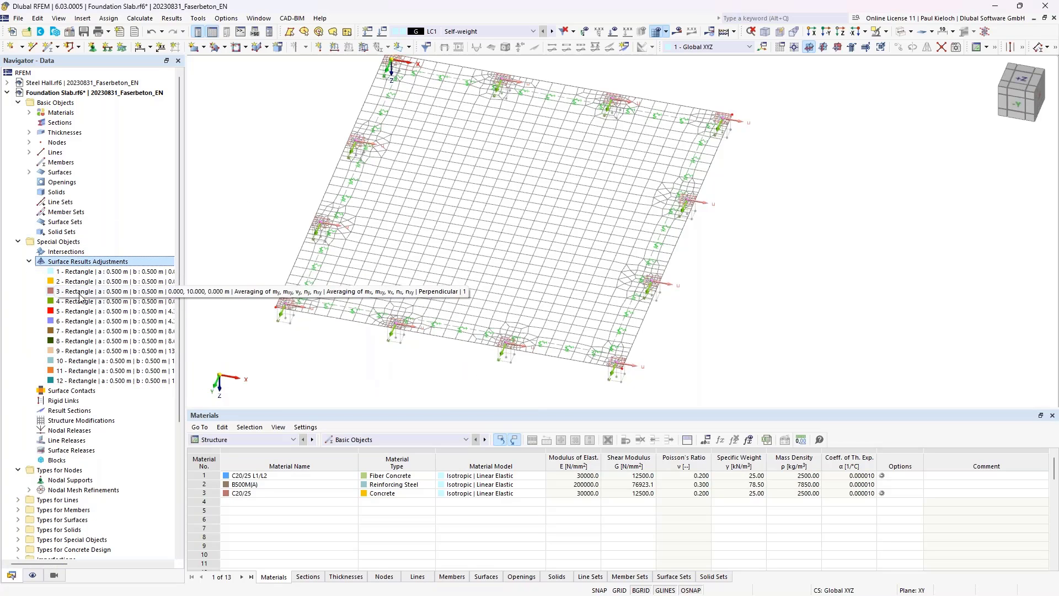
left_click(29, 260)
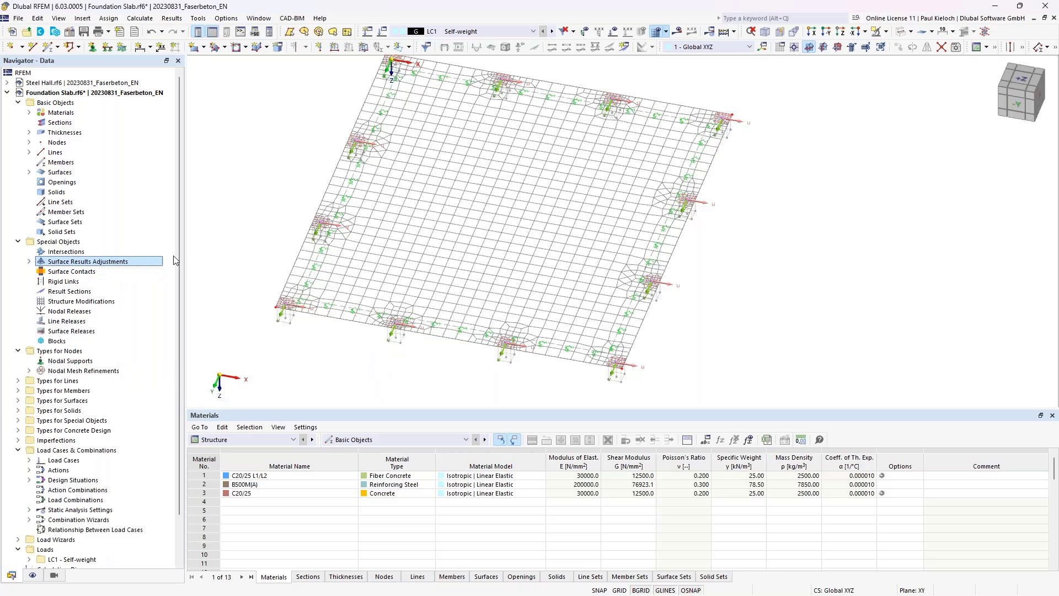
left_click(33, 575)
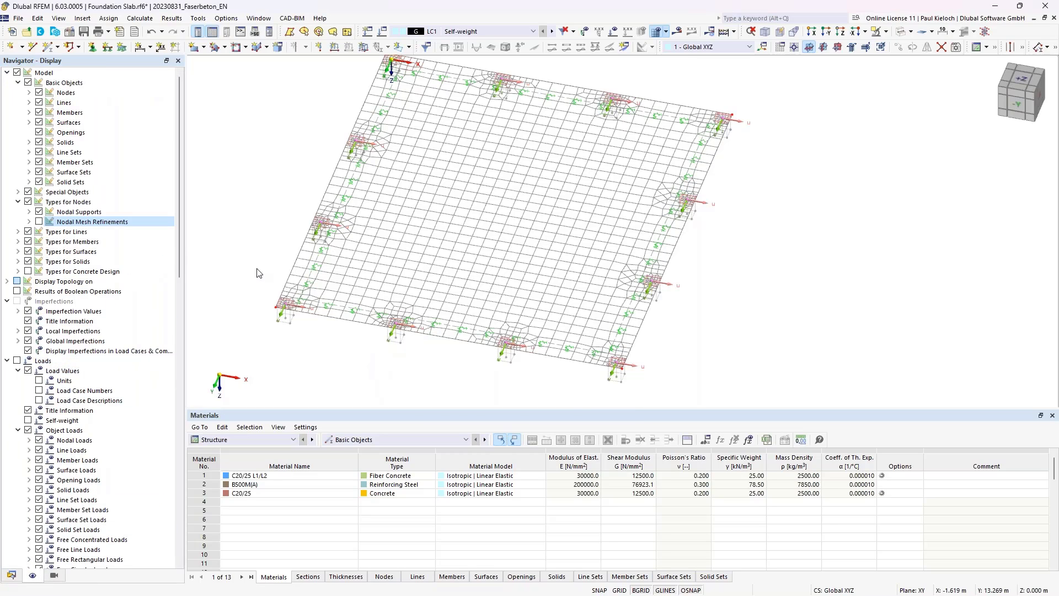
left_click(654, 32)
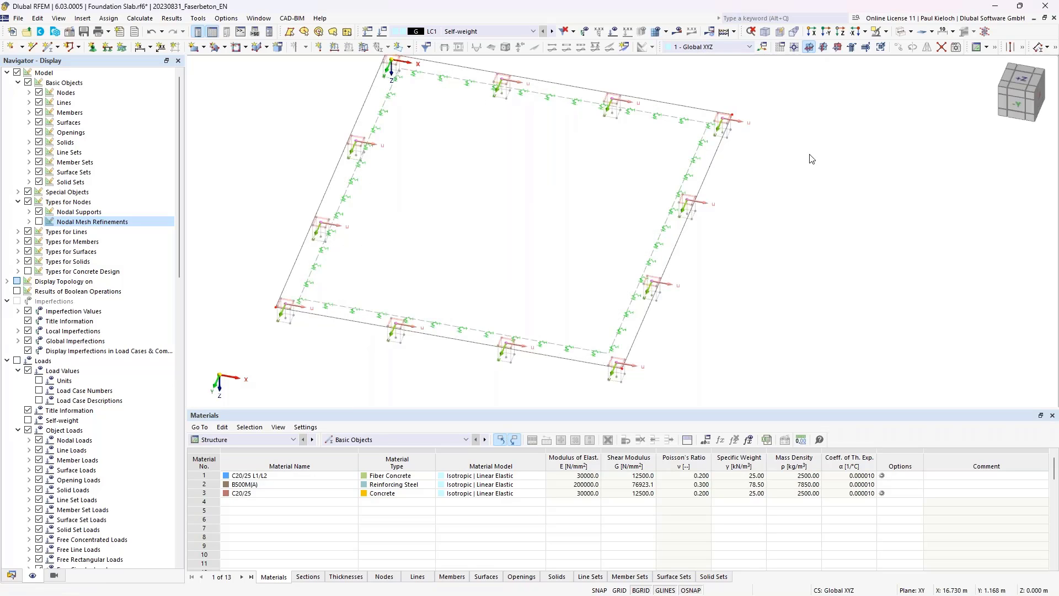
middle_click_drag(809, 158, 866, 165)
- Turn off the Surface Results Adjustments display under Result Objects
scroll(156, 373, "down", 9)
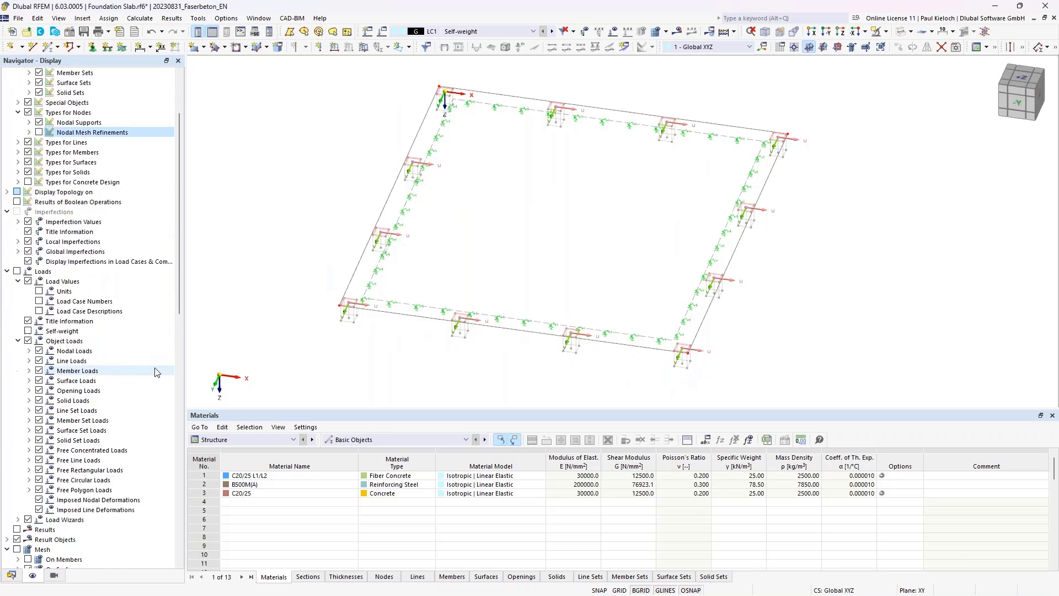
scroll(156, 373, "down", 2)
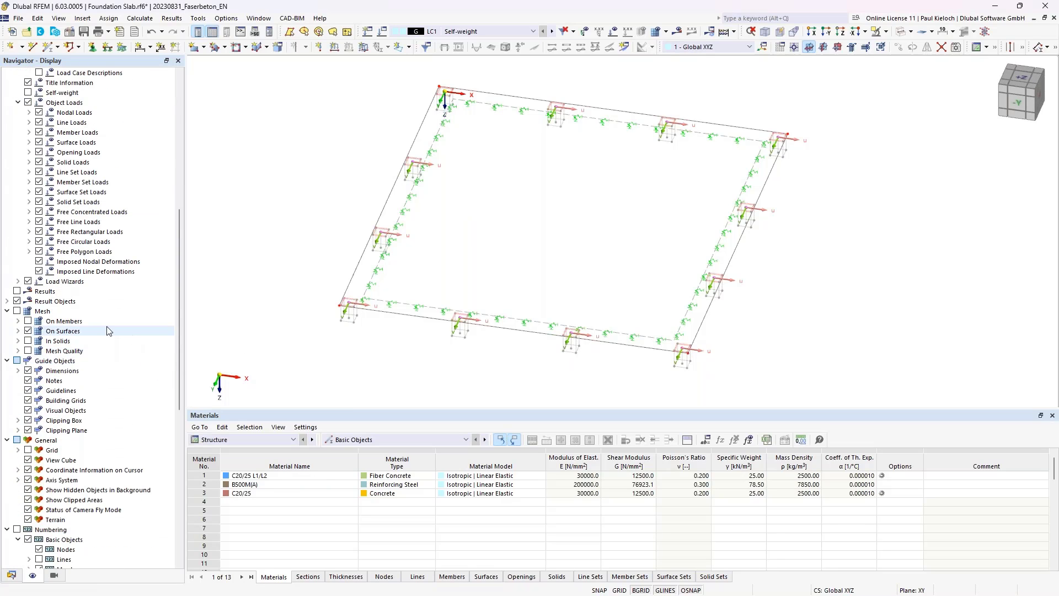
left_click(9, 301)
left_click(51, 314)
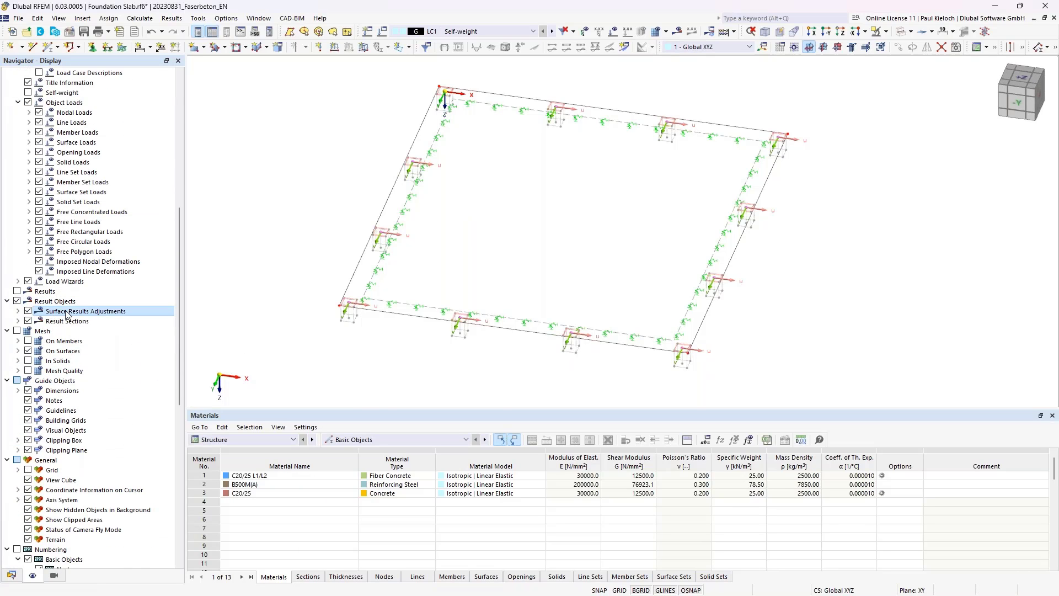
left_click(28, 311)
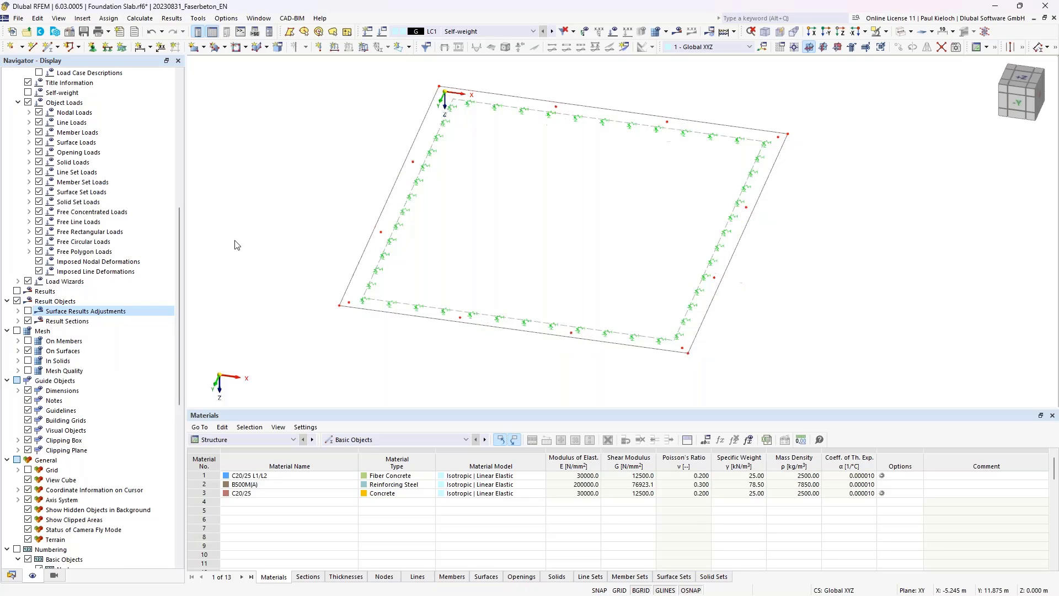
middle_click_drag(860, 213, 864, 205)
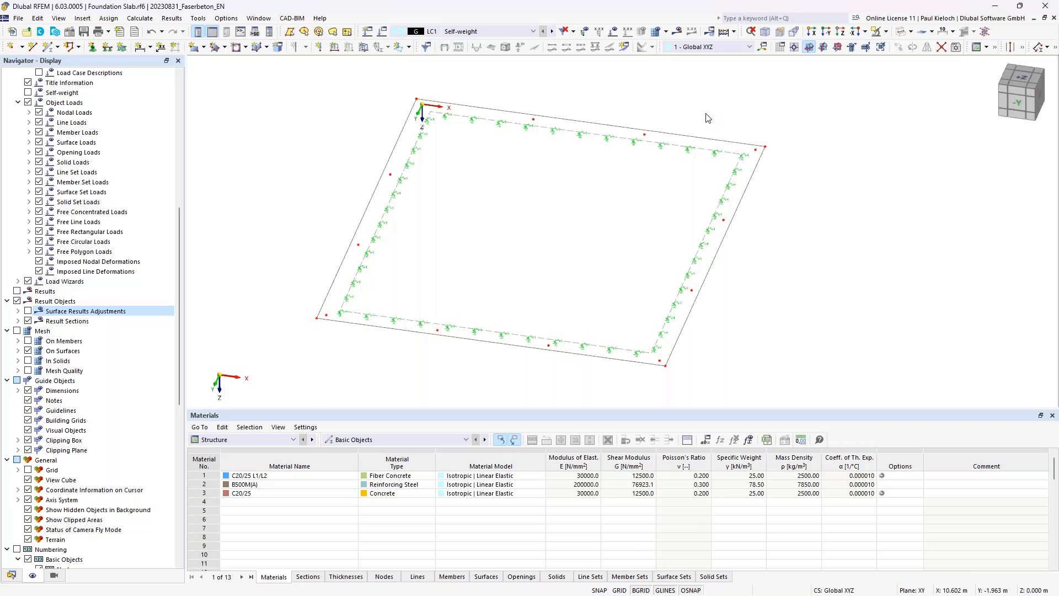
- Add load case LC2 'Snow' categorised as snow loads below 1000 m
left_click(496, 33)
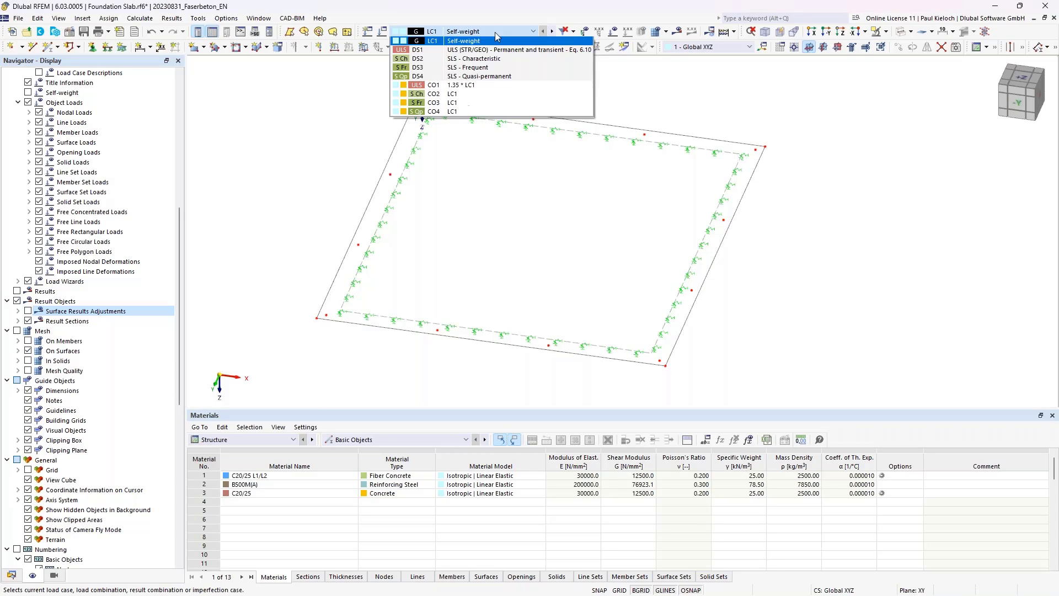
left_click(497, 41)
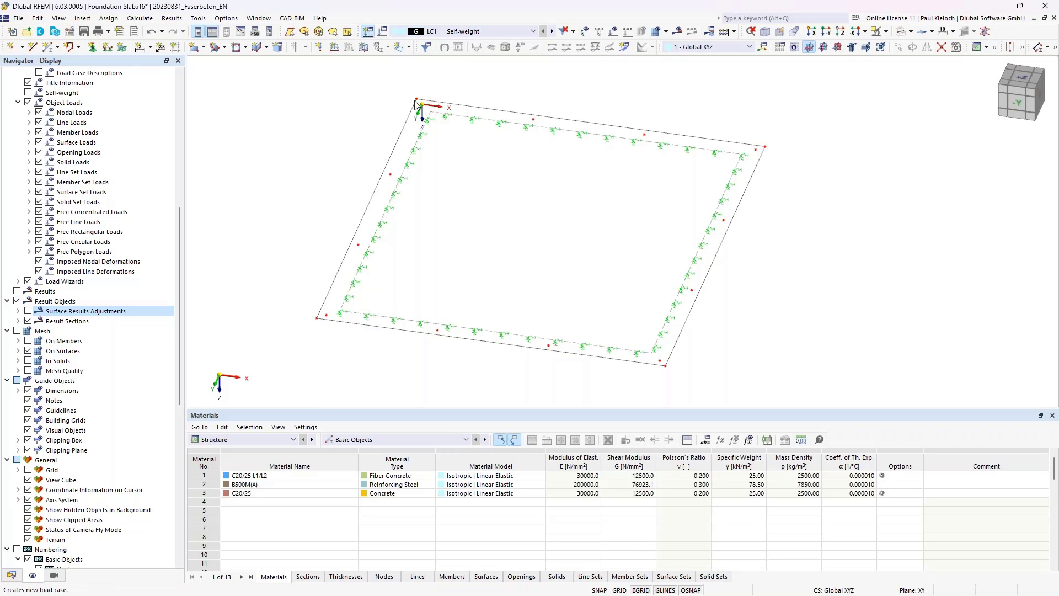
left_click(368, 31)
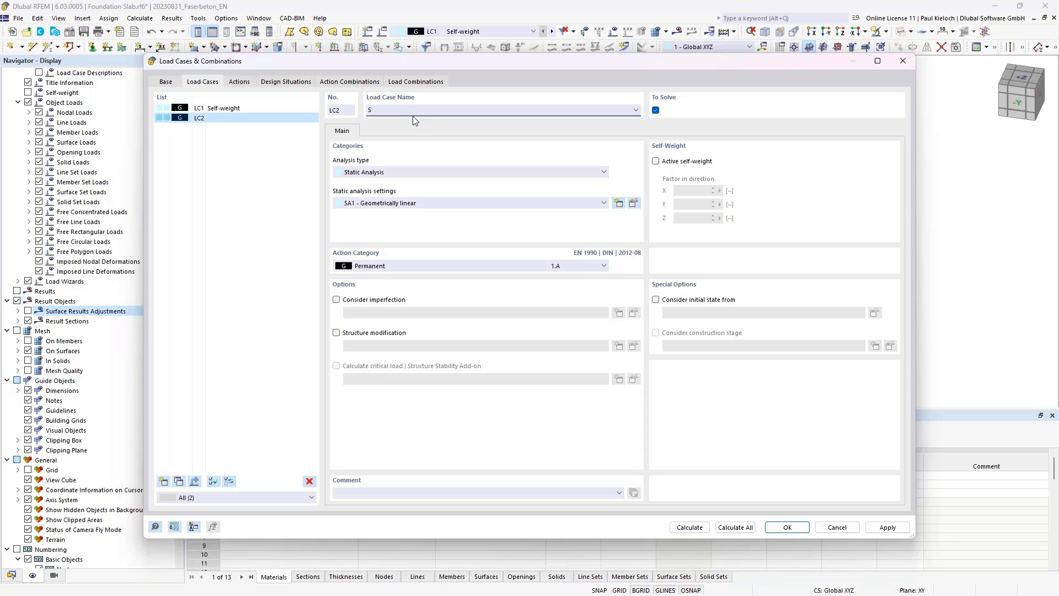
type("Snow")
left_click(488, 267)
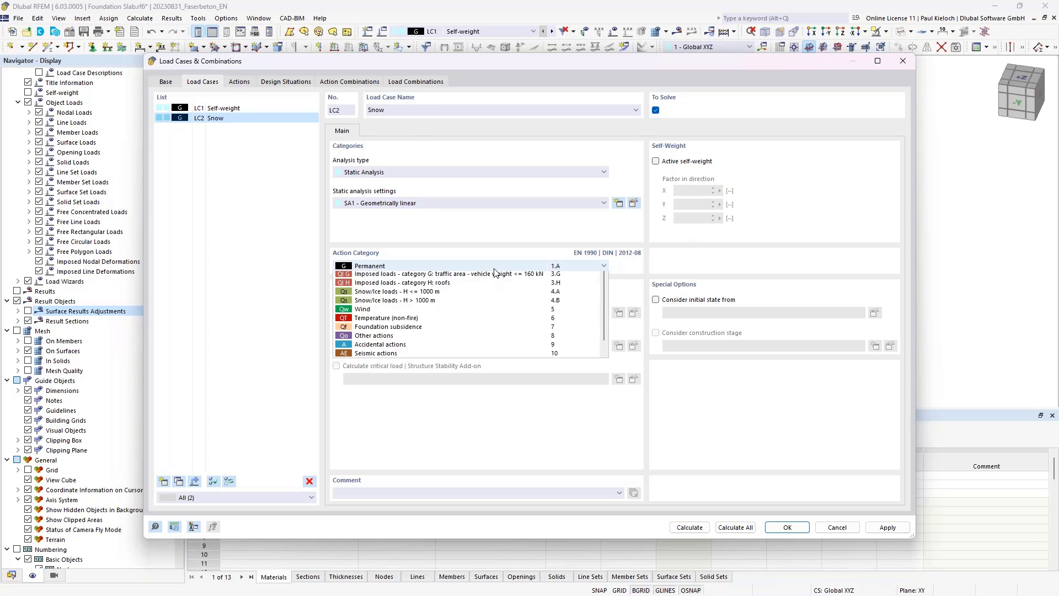
left_click(407, 380)
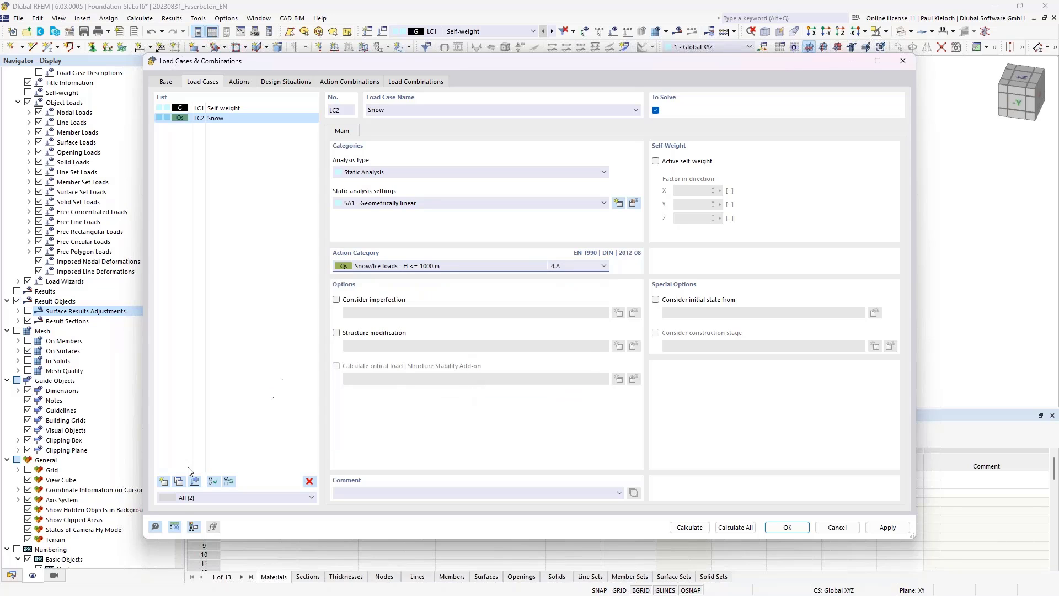
- Add wind load cases Wind +X, Wind +Y, Wind -X and Wind -Y with the wind category
left_click(163, 480)
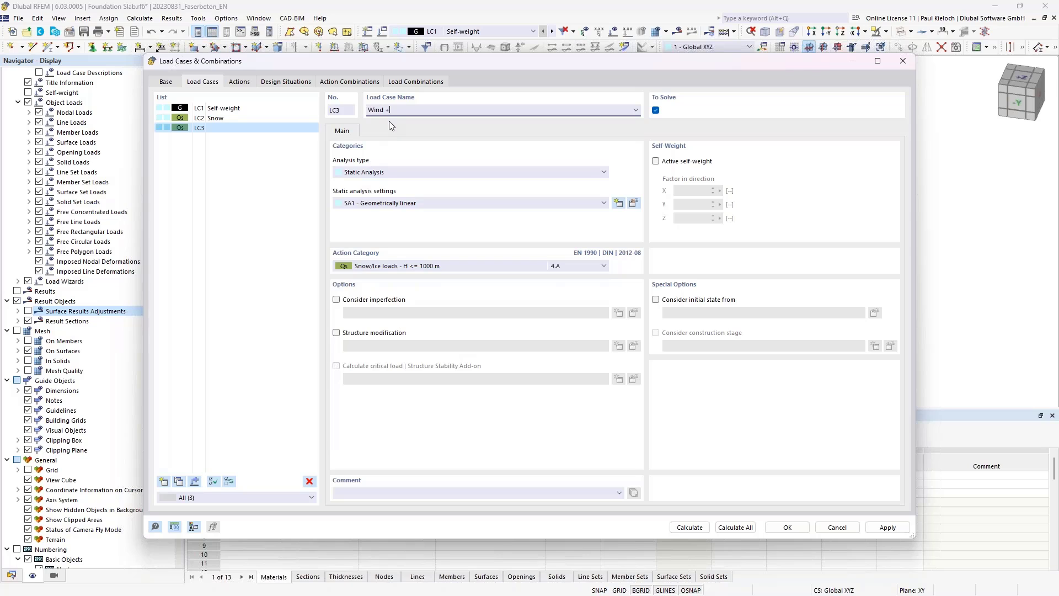
left_click(435, 268)
left_click(434, 399)
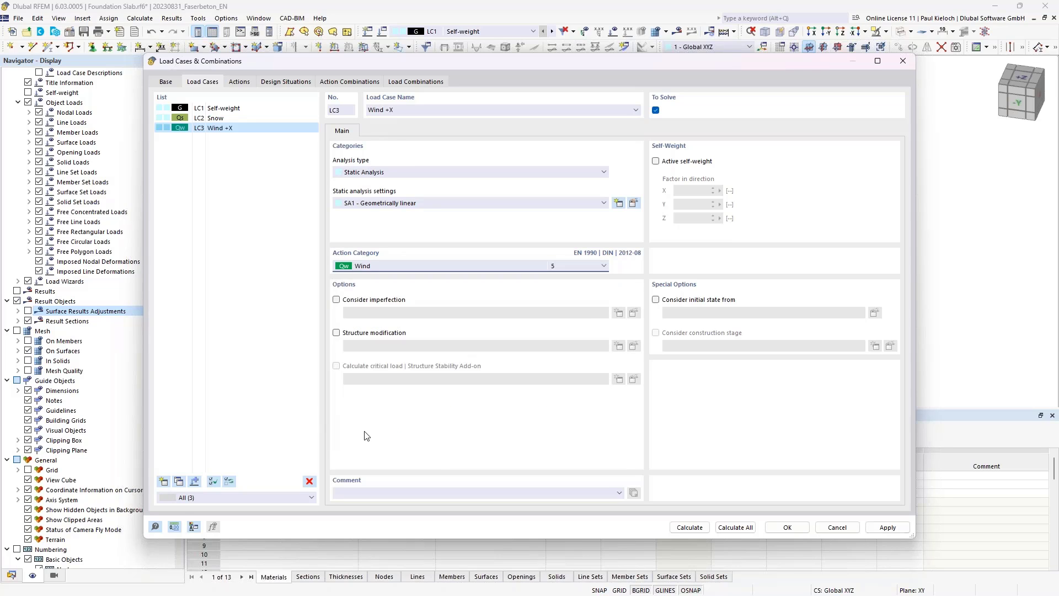
left_click(194, 482)
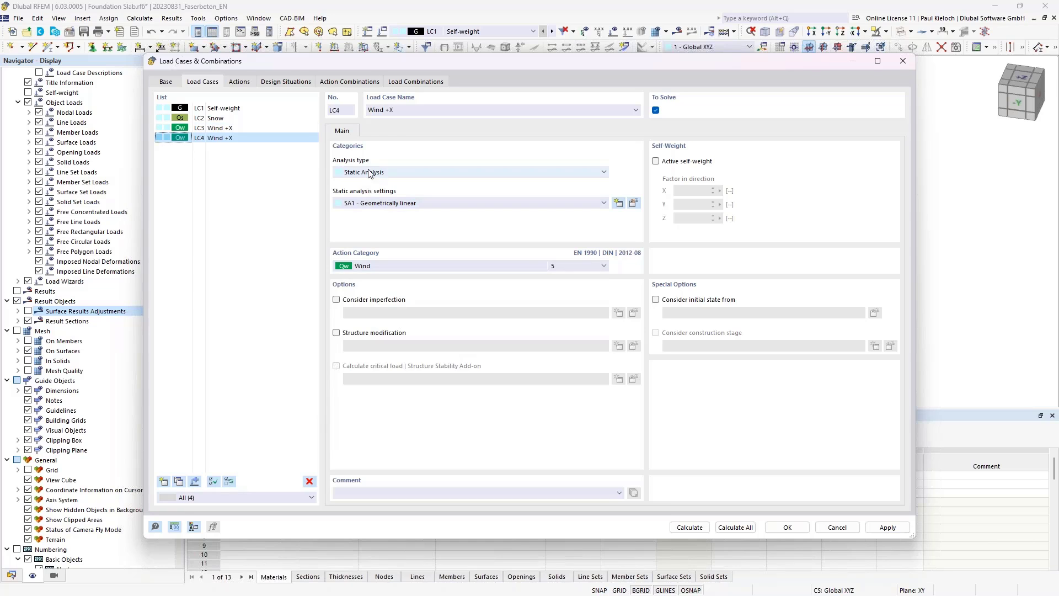
double_click(390, 110)
type("Y")
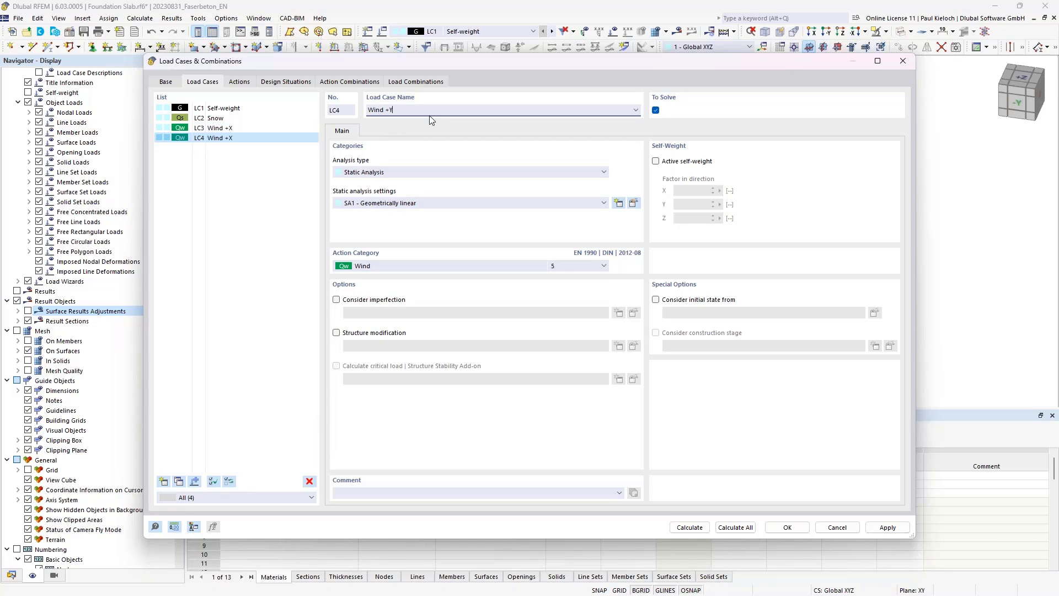
left_click(189, 481)
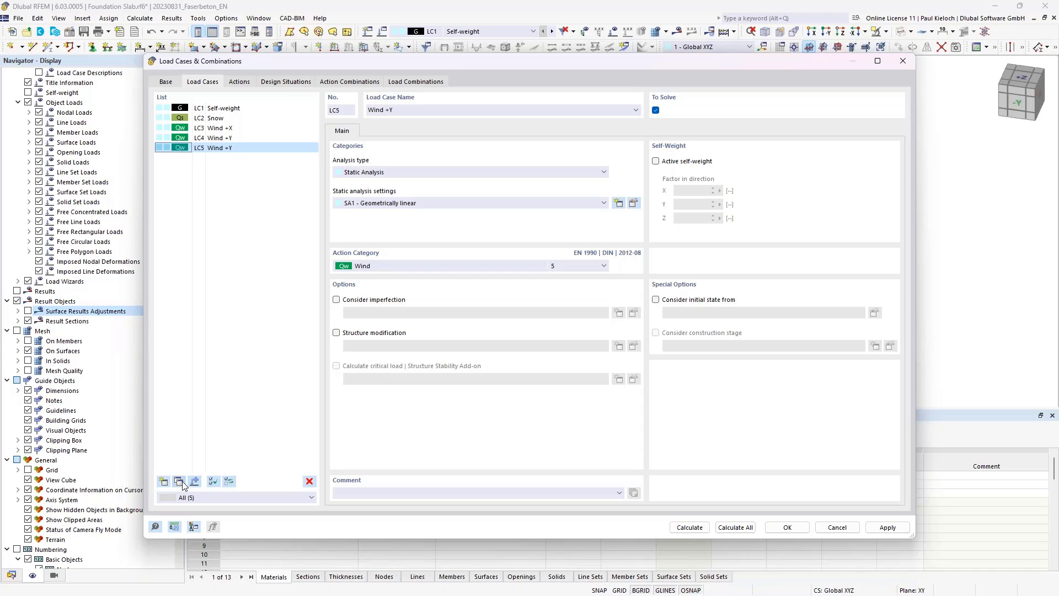
left_click_drag(387, 110, 415, 110)
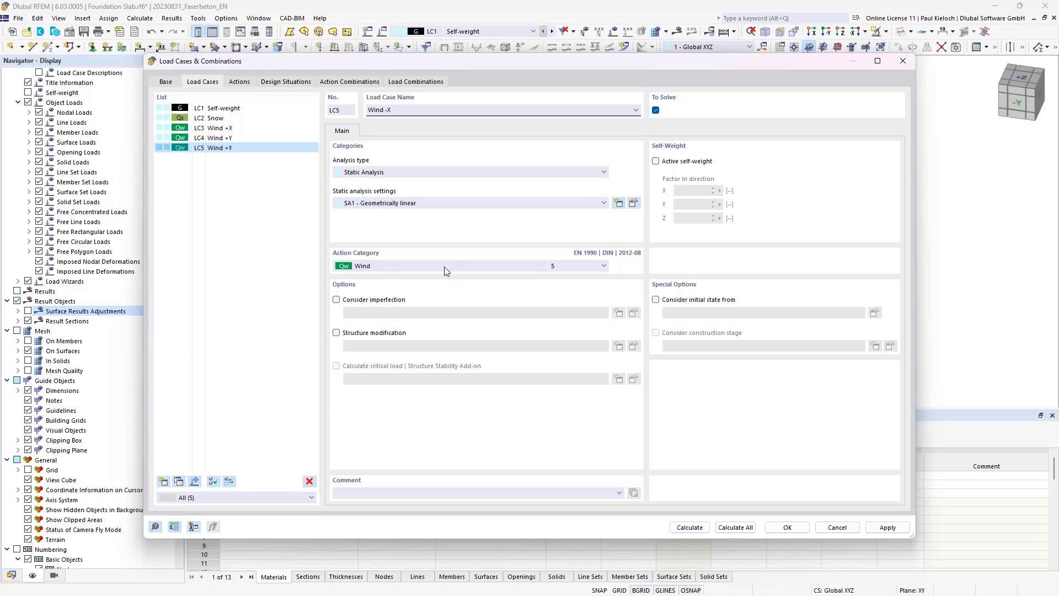
left_click(179, 482)
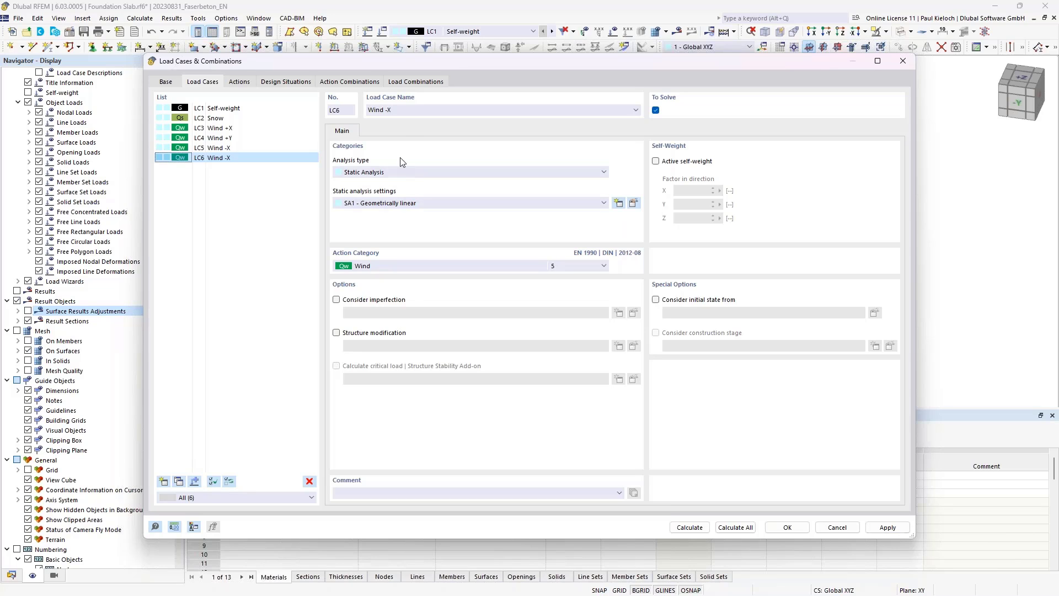
left_click_drag(386, 110, 412, 111)
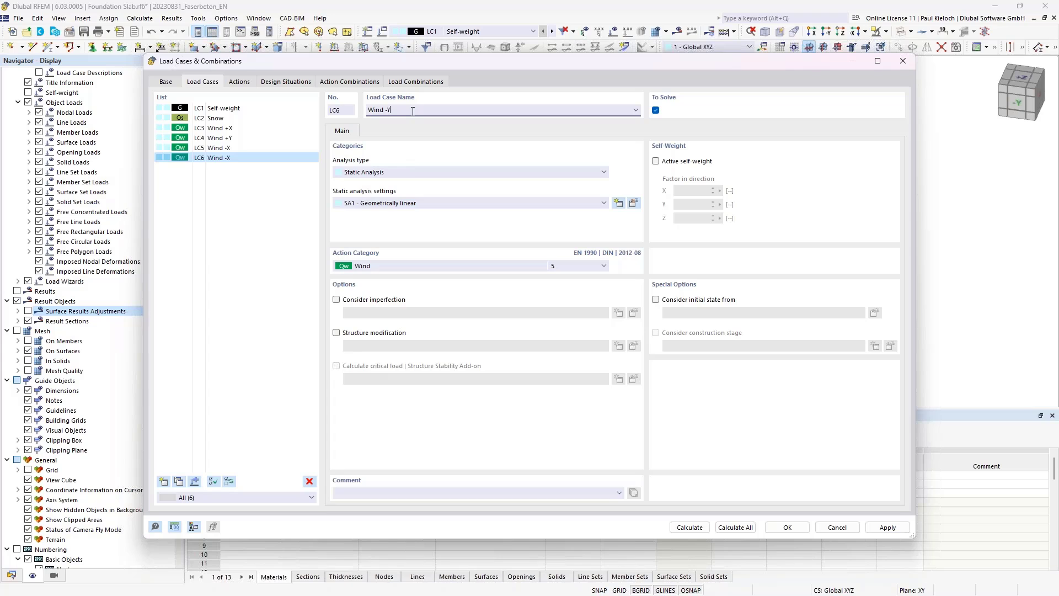
key("Return")
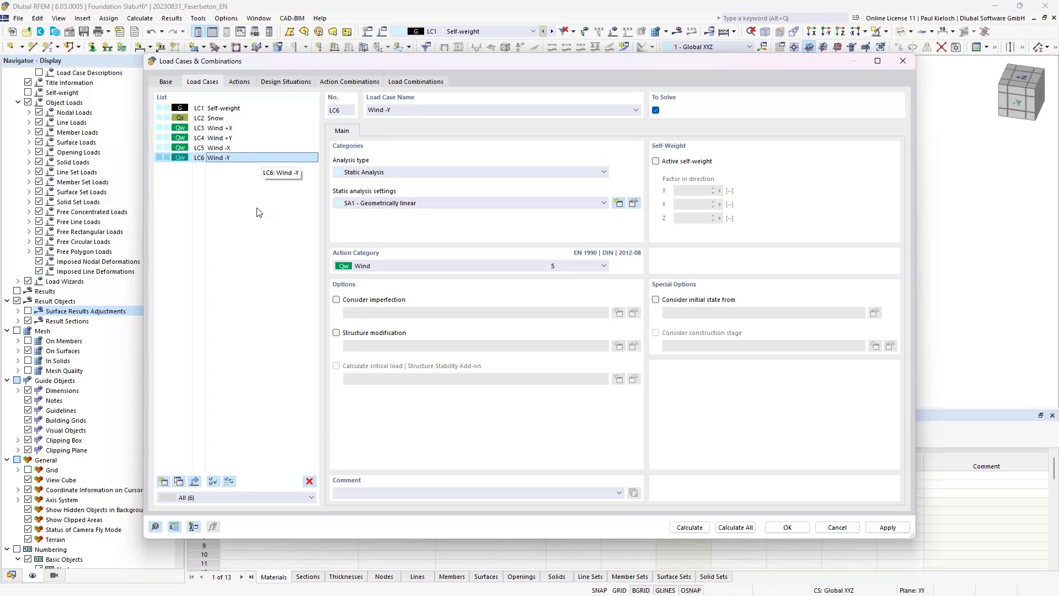
- Add LC7 'Live Load' as imposed category E storage, apply, and review the actions
left_click(164, 481)
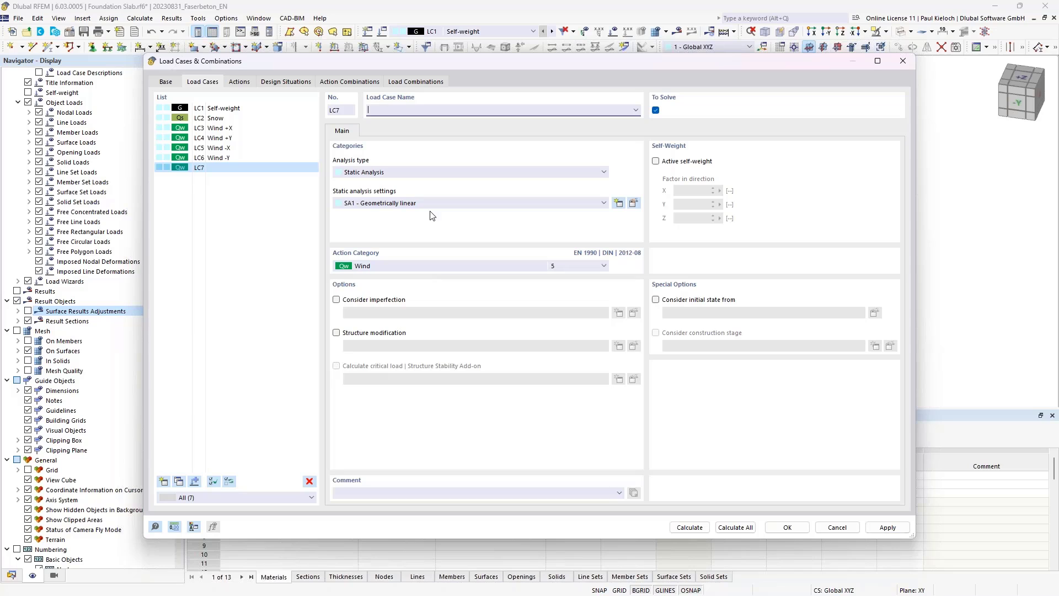
type("oad")
left_click(433, 267)
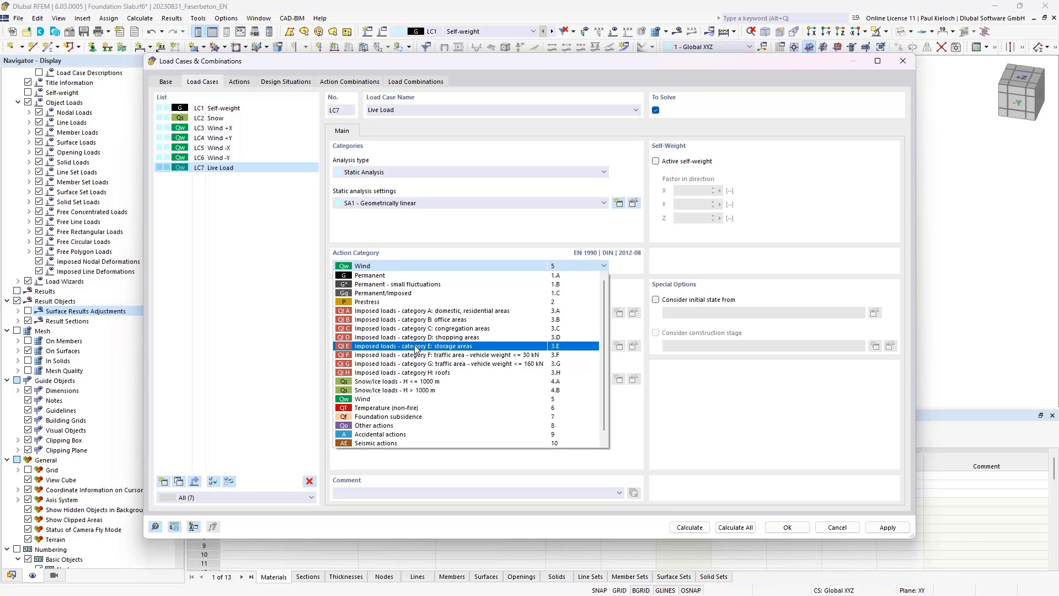
left_click(418, 346)
left_click(888, 527)
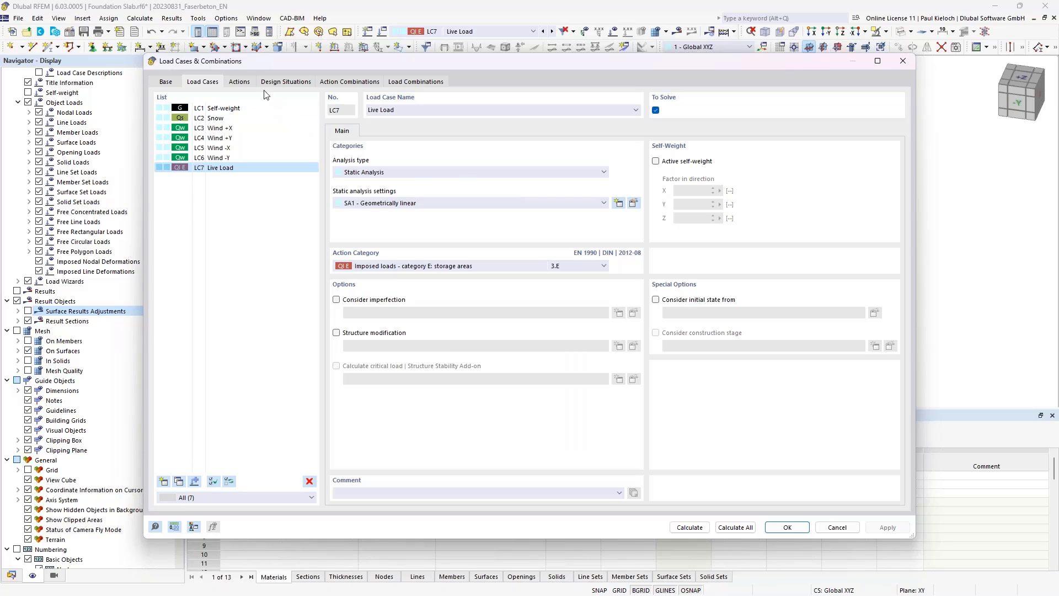
left_click(248, 85)
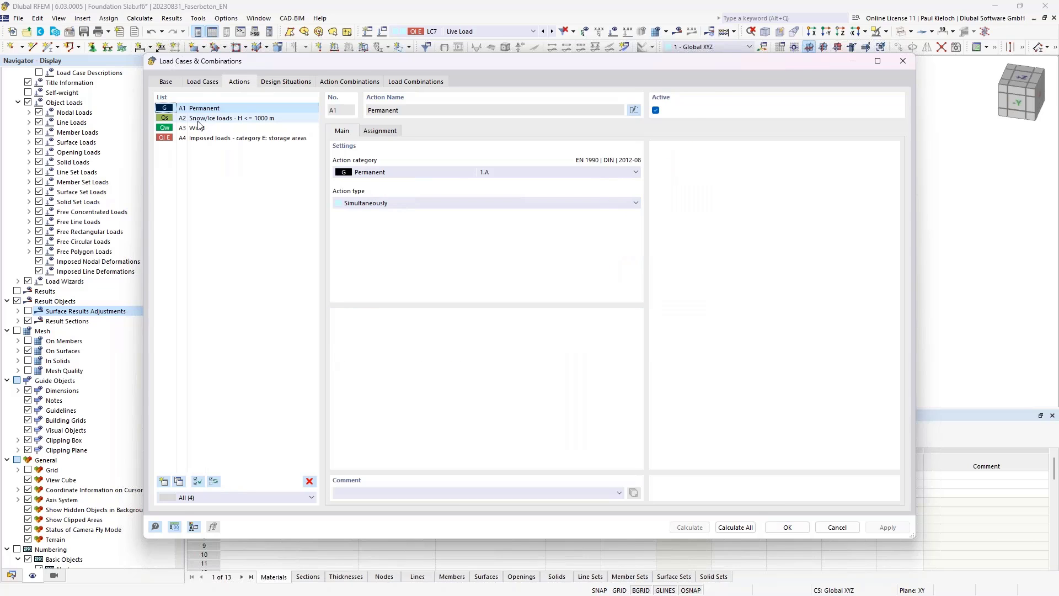
- Delete design situation DS3 SLS-Frequent and generate action combinations AC1–AC34
left_click(300, 83)
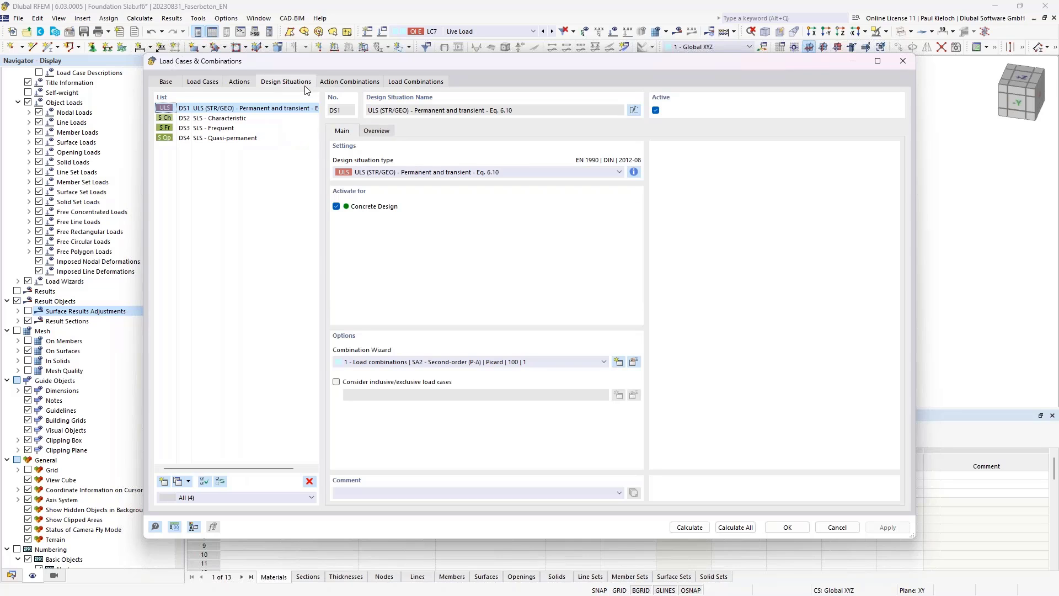
left_click(234, 130)
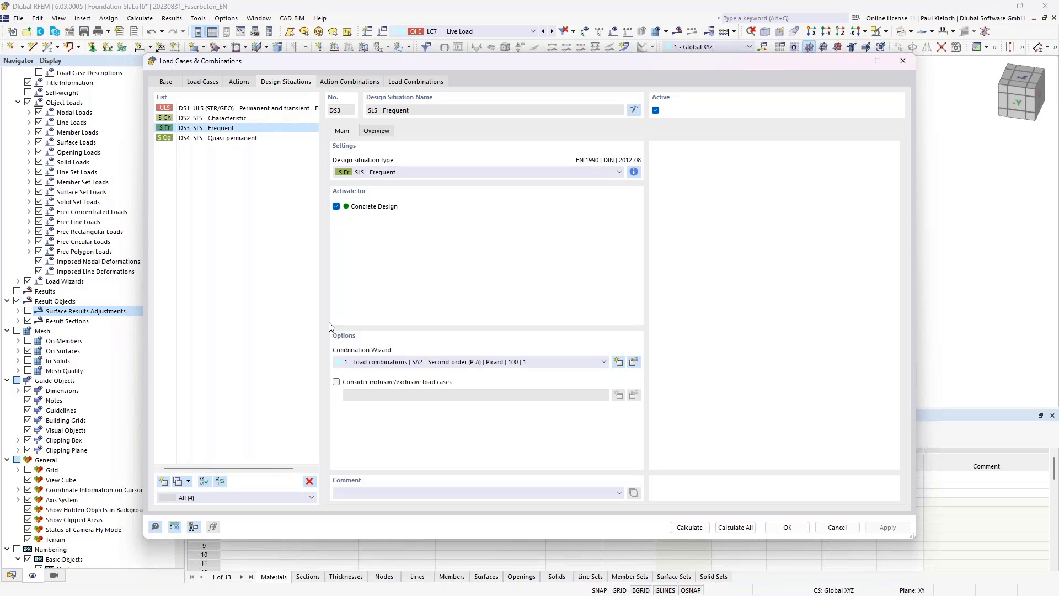
left_click(309, 481)
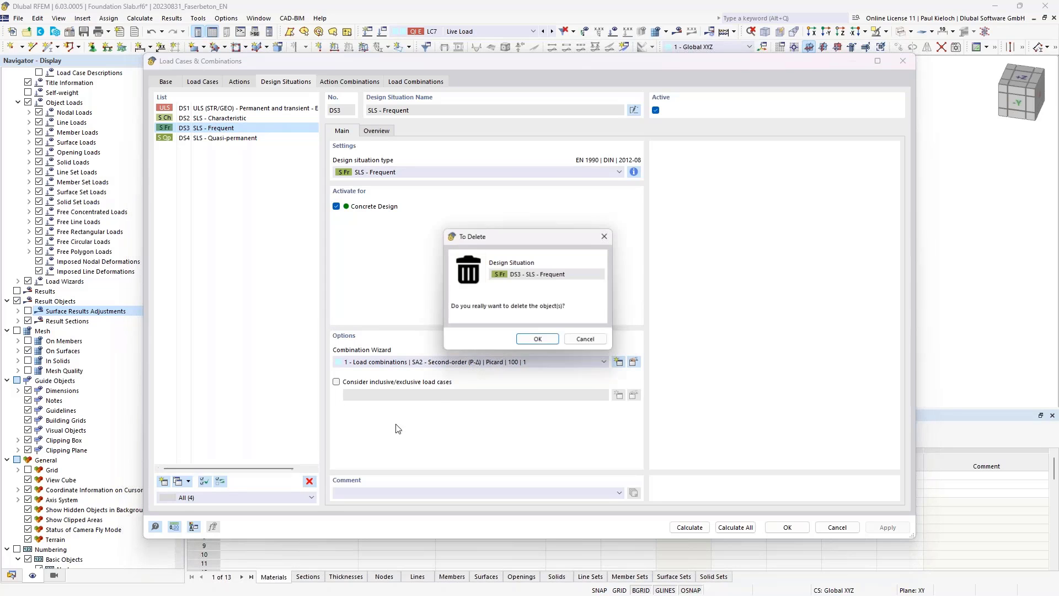
left_click(539, 343)
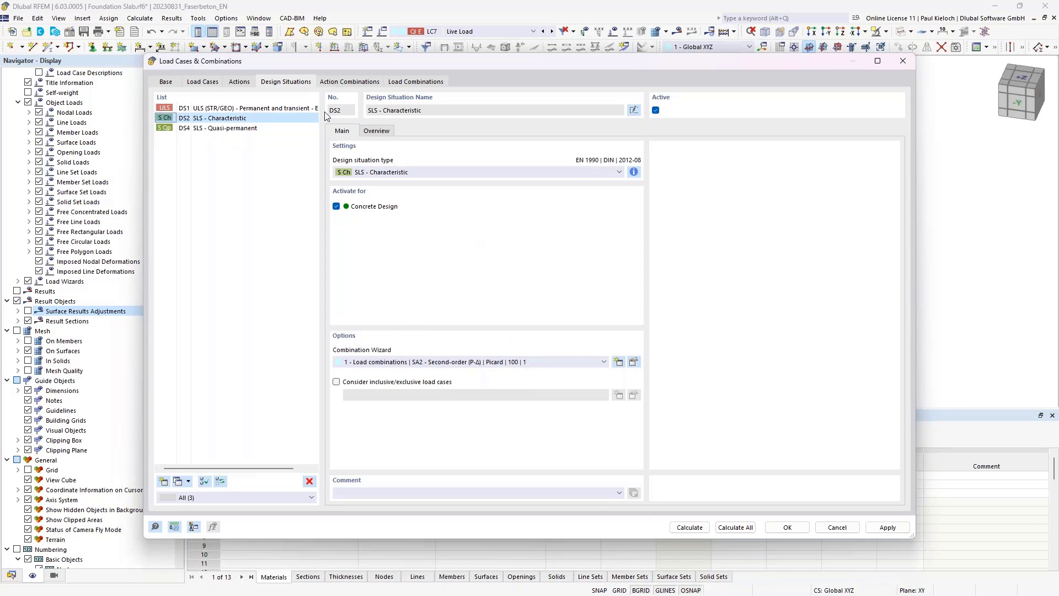
left_click(343, 83)
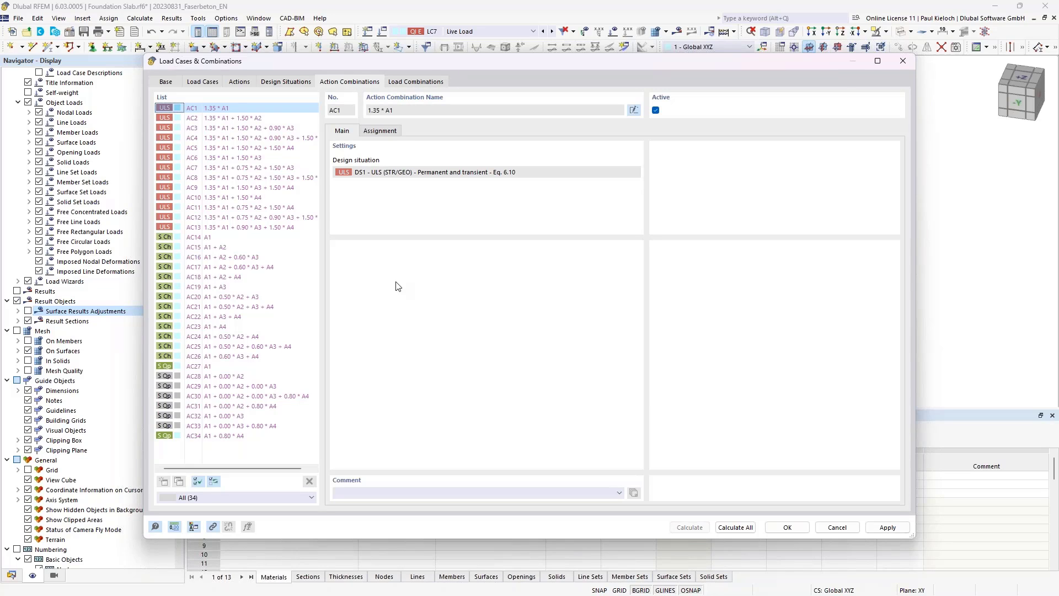
- Deactivate AC1–AC27, keeping AC4, AC8, AC12, AC17, AC21 and AC25 active
left_click(269, 366, "shift")
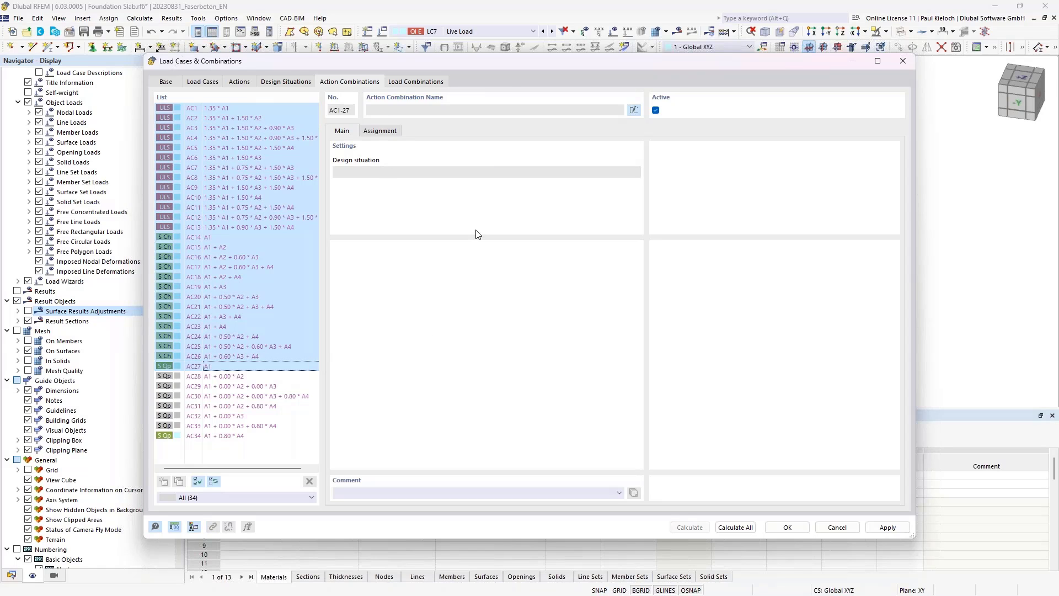
left_click(310, 137, "ctrl")
left_click(310, 178, "ctrl")
left_click(315, 217, "ctrl")
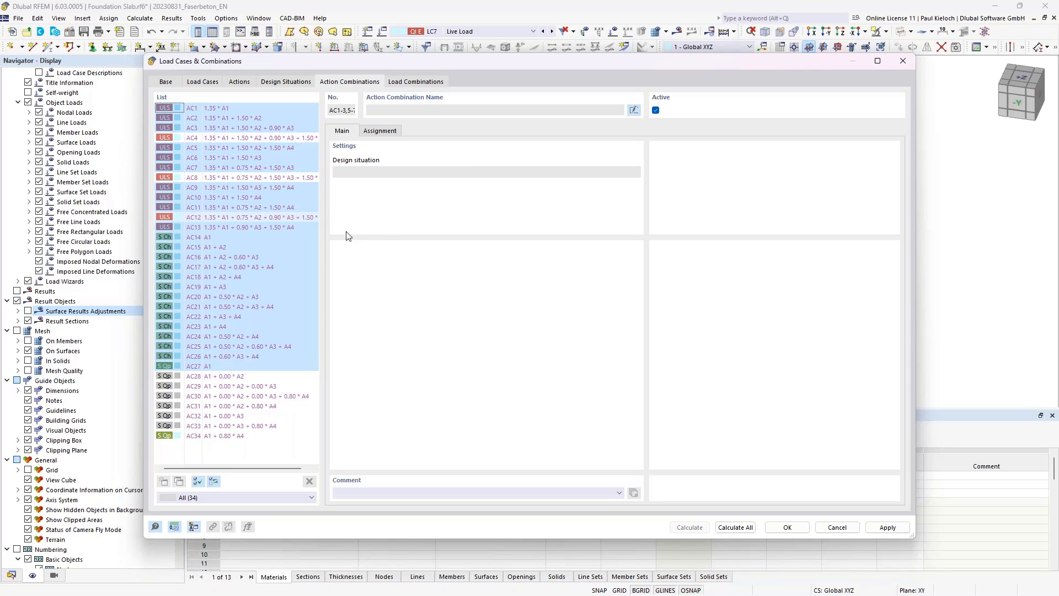
left_click(299, 267, "ctrl")
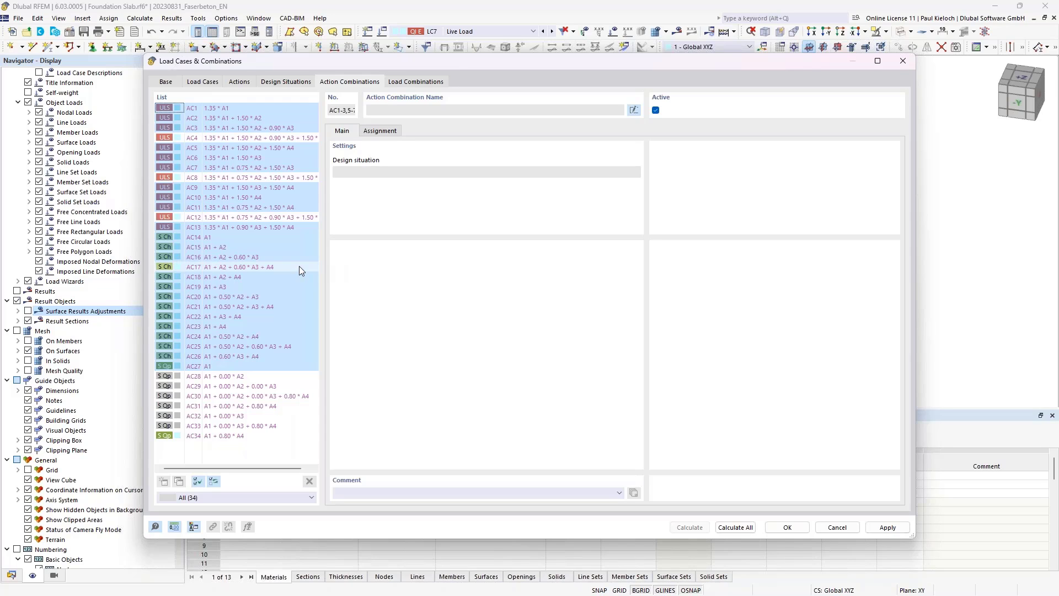
left_click(302, 305, "ctrl")
left_click(302, 347, "ctrl")
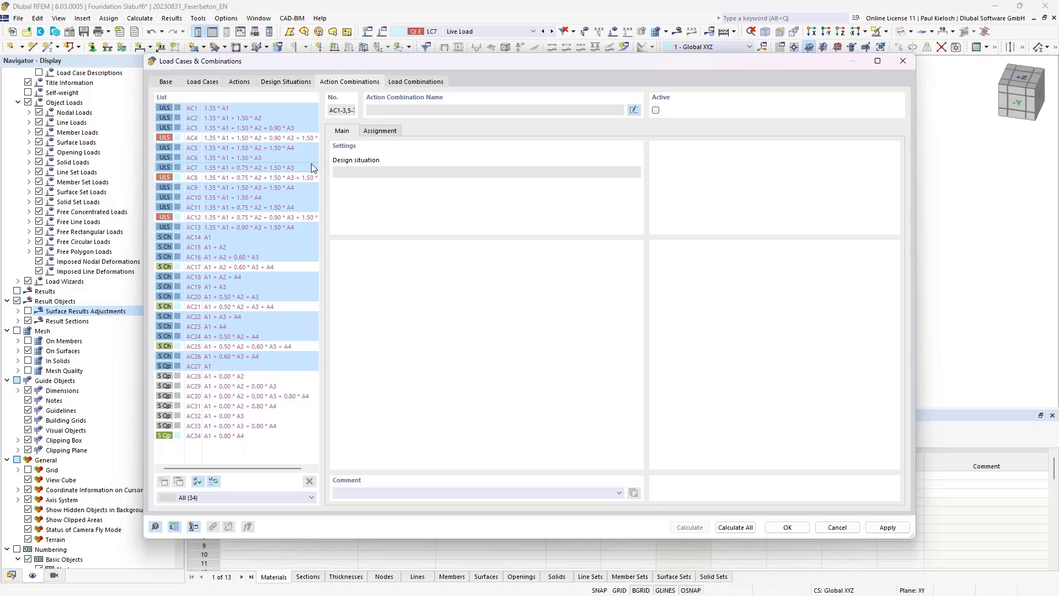
left_click(282, 158)
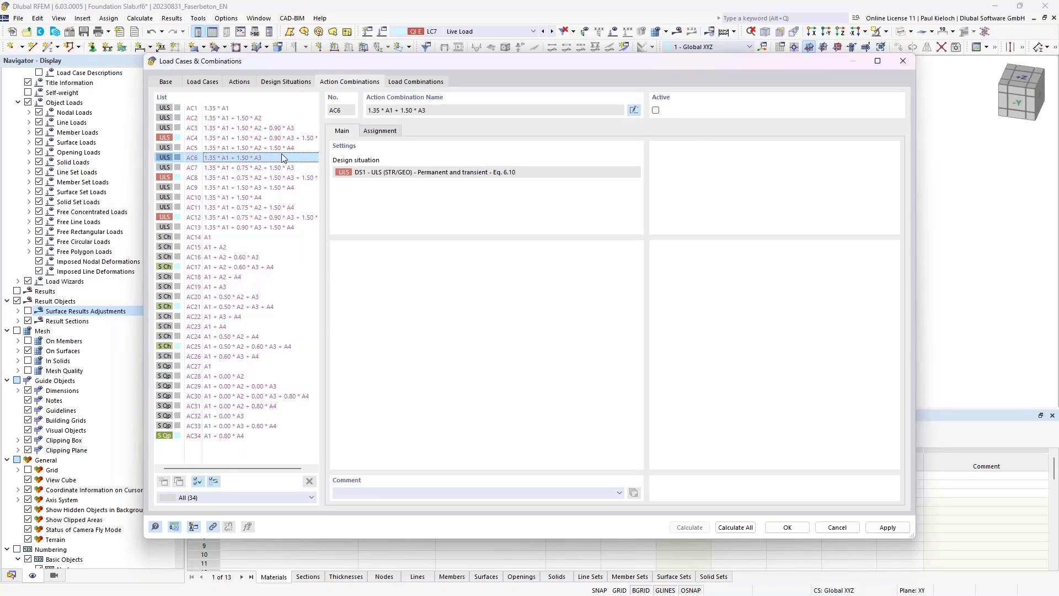
- Generate load combinations CO1–CO25, accept the dialog and save the Foundation Slab model
left_click(422, 83)
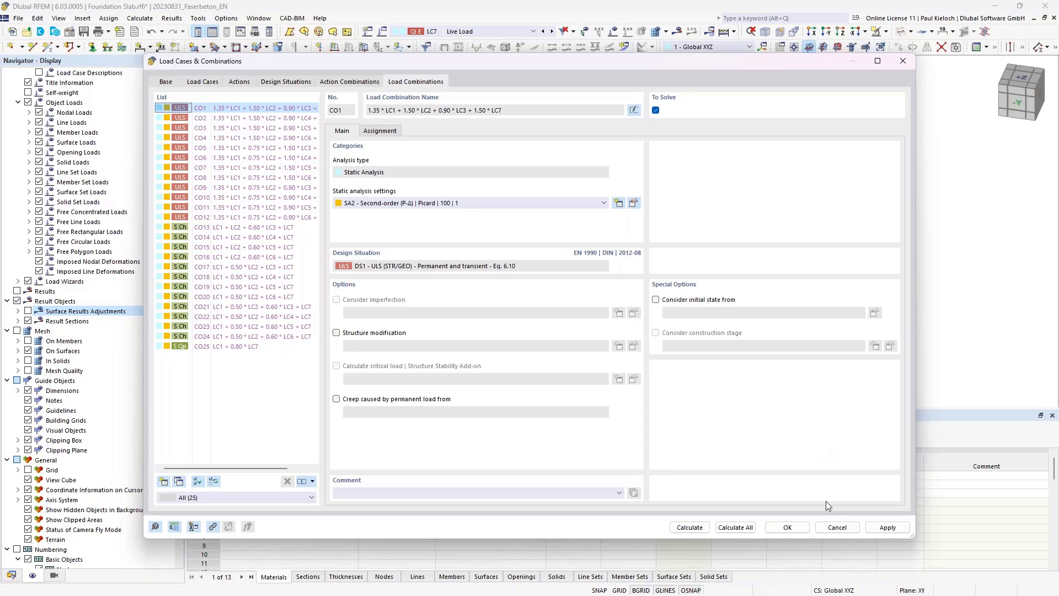
left_click(799, 528)
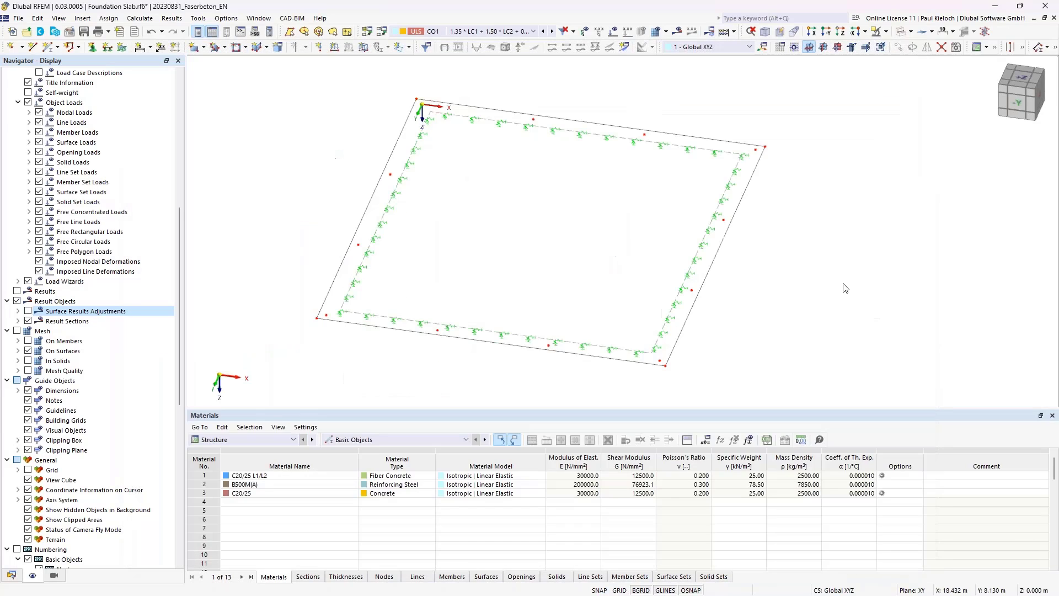
middle_click_drag(845, 288, 794, 265, "ctrl")
key("ctrl+s")
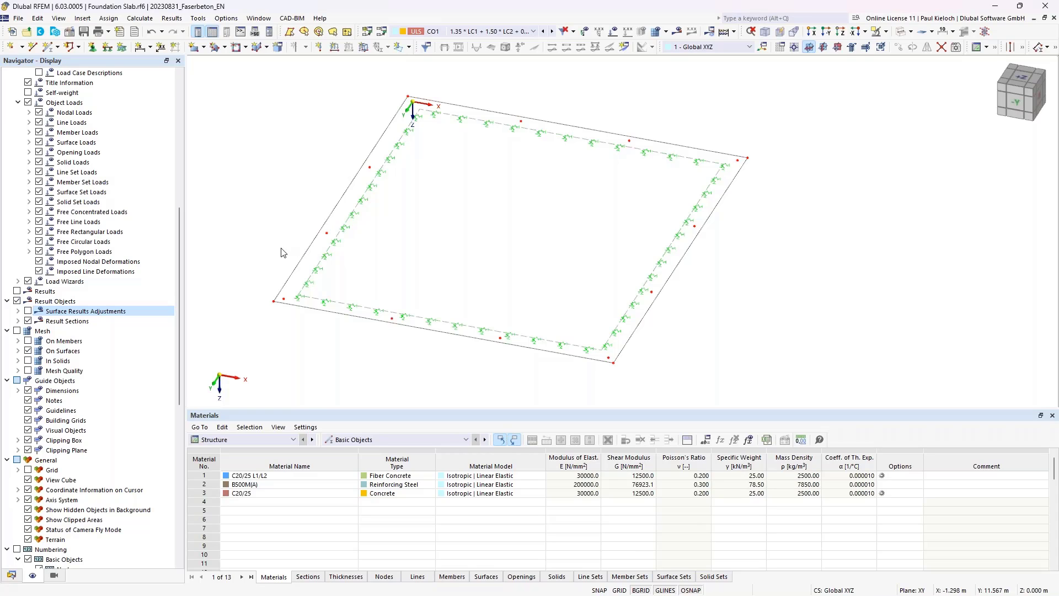
left_click(11, 575)
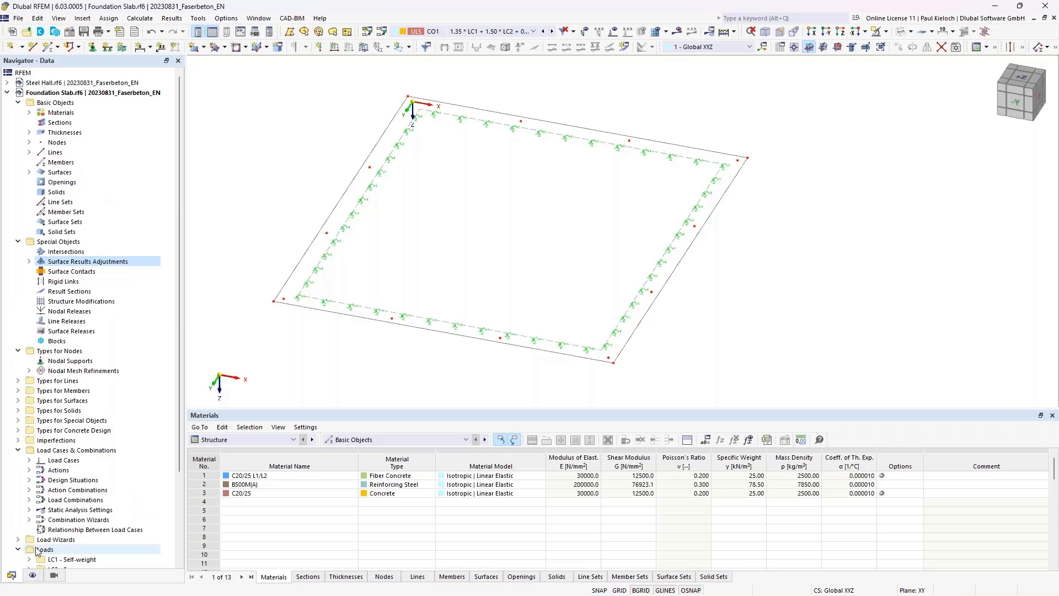
- Collapse the other tree categories, expand Load Wizards and select Import Support Reactions
scroll(121, 401, "down", 4)
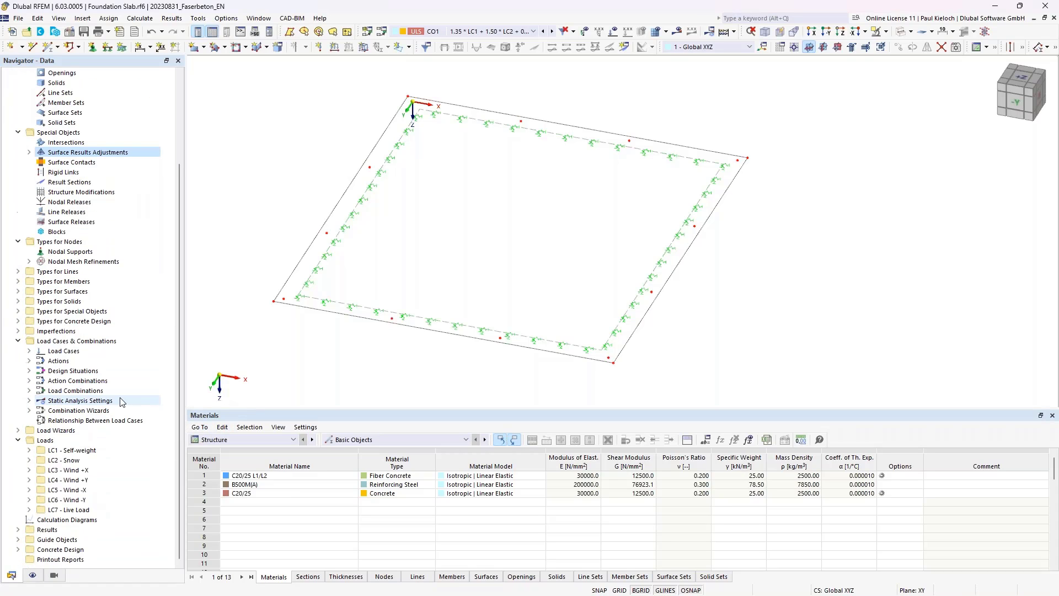
left_click(71, 431)
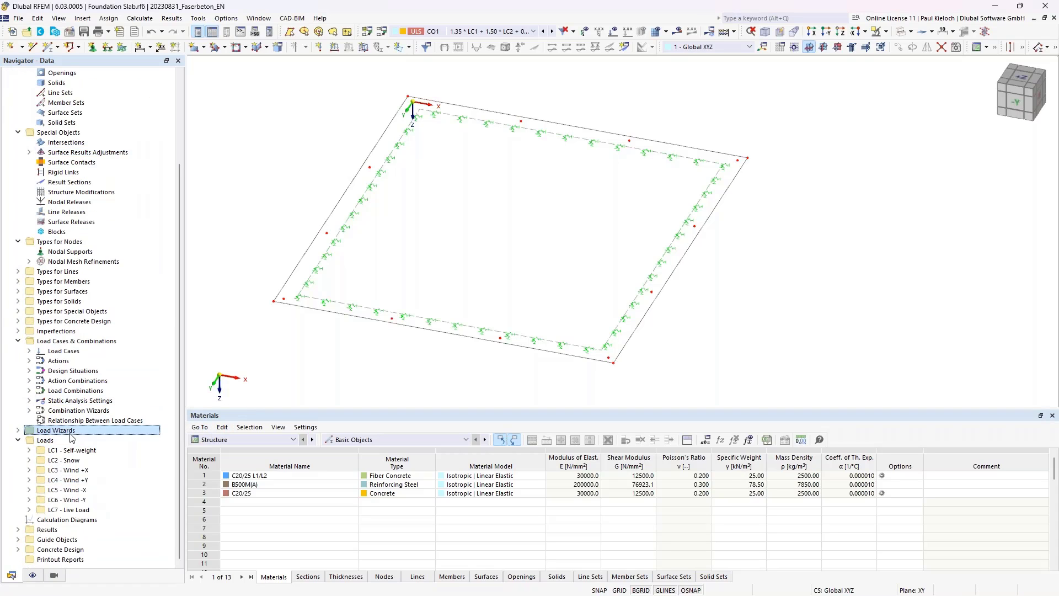
left_click(18, 440)
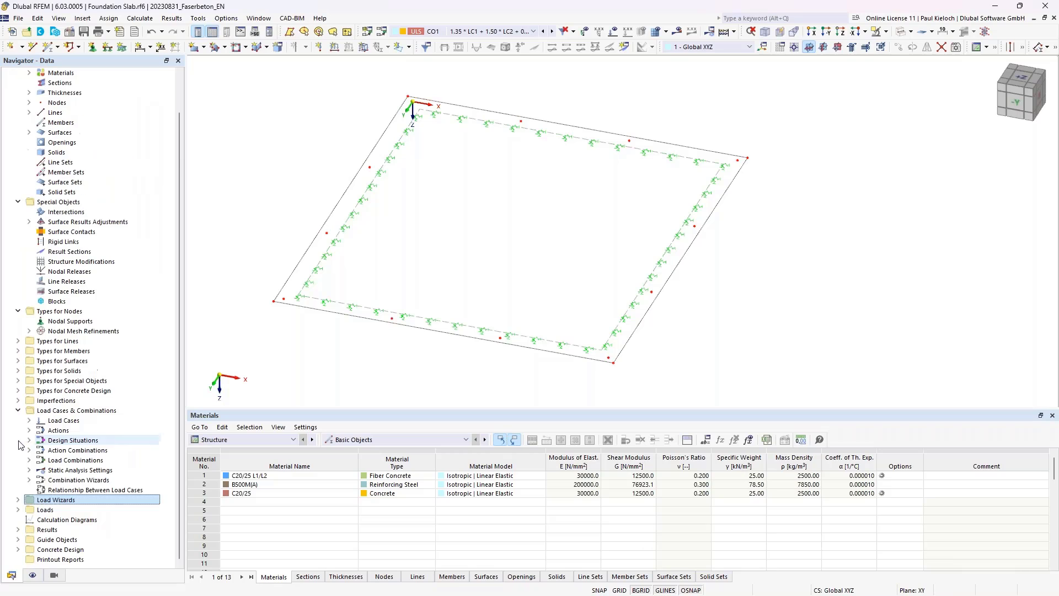
left_click(18, 411)
left_click(18, 243)
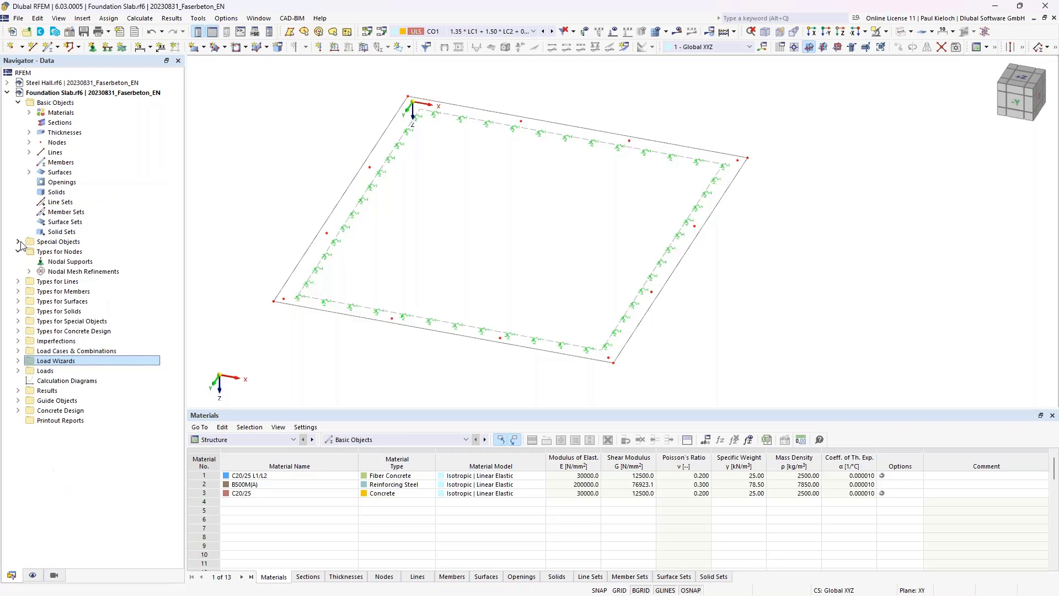
left_click(17, 251)
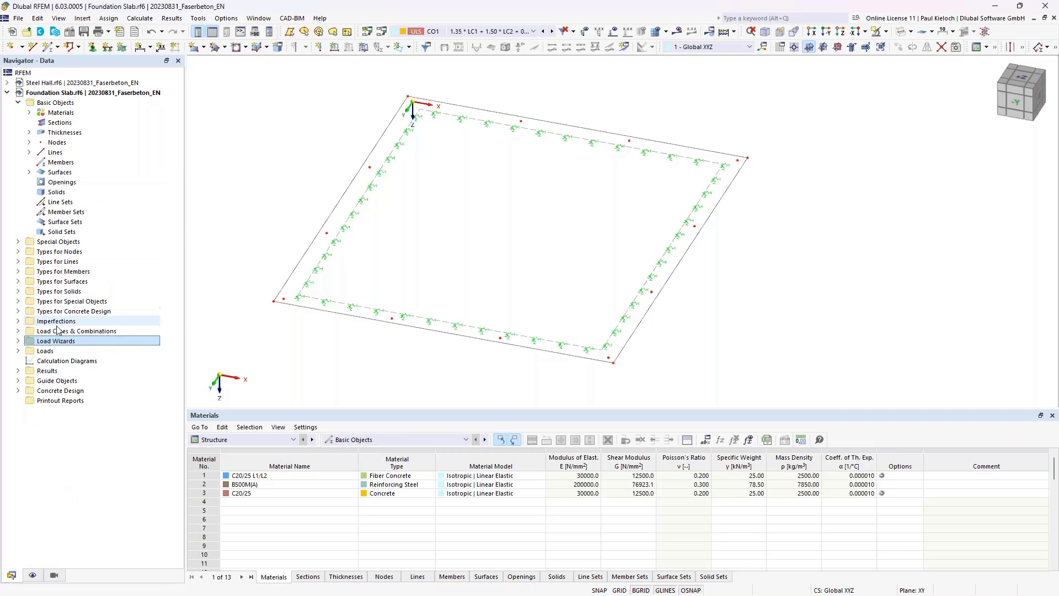
left_click(18, 342)
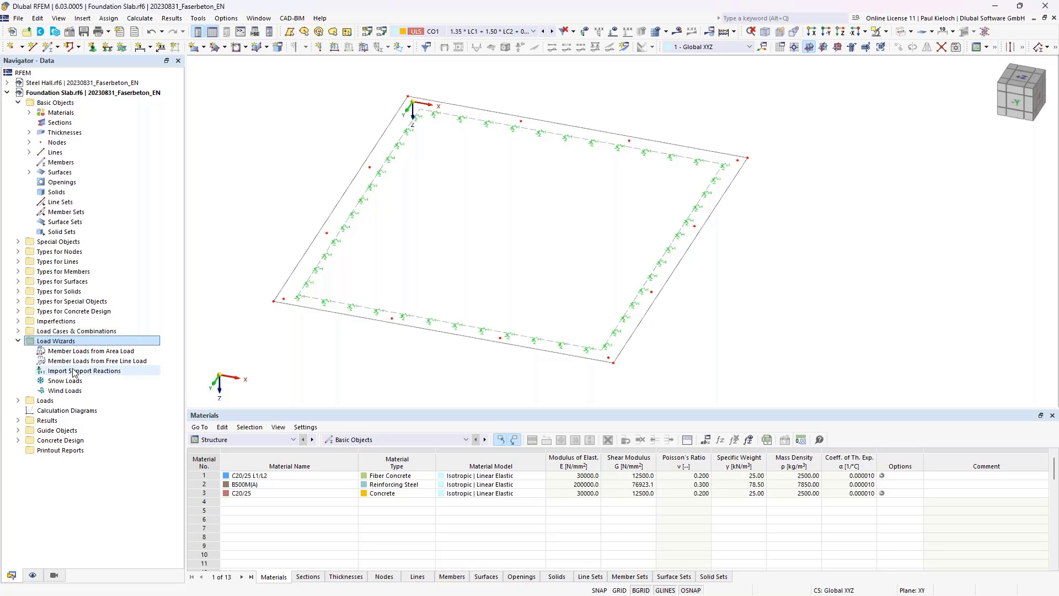
left_click(134, 371)
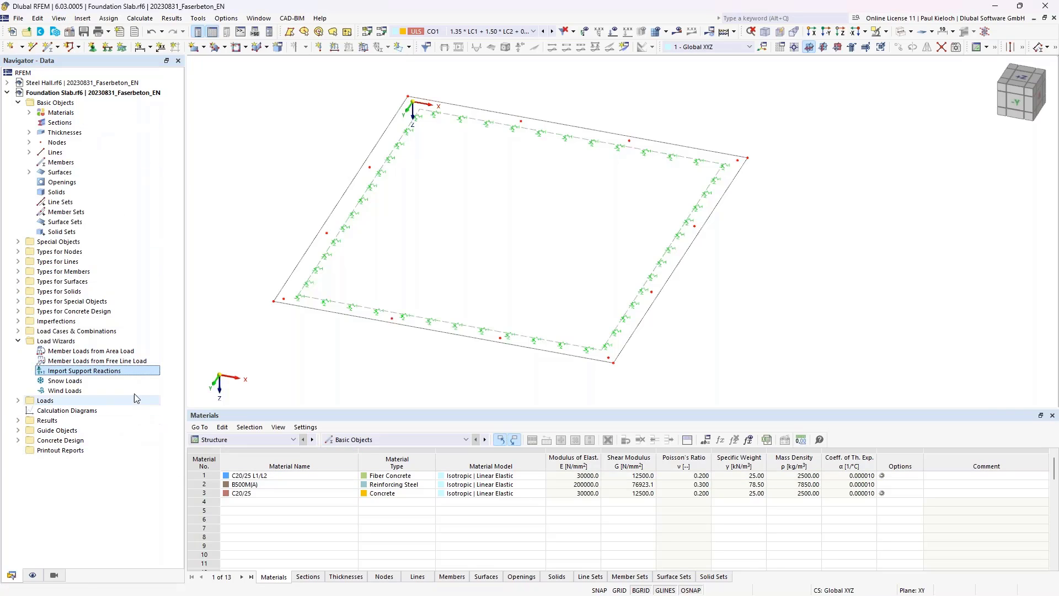
- Create an Import Support Reactions wizard from Steel Hall targeting slab nodes 1–12
right_click(129, 373)
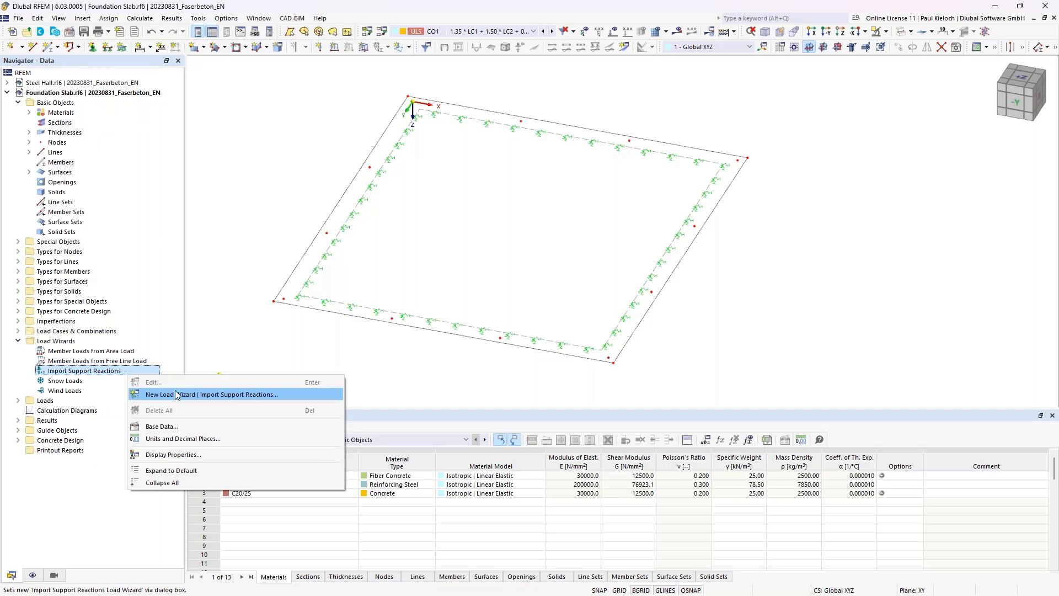
left_click(199, 394)
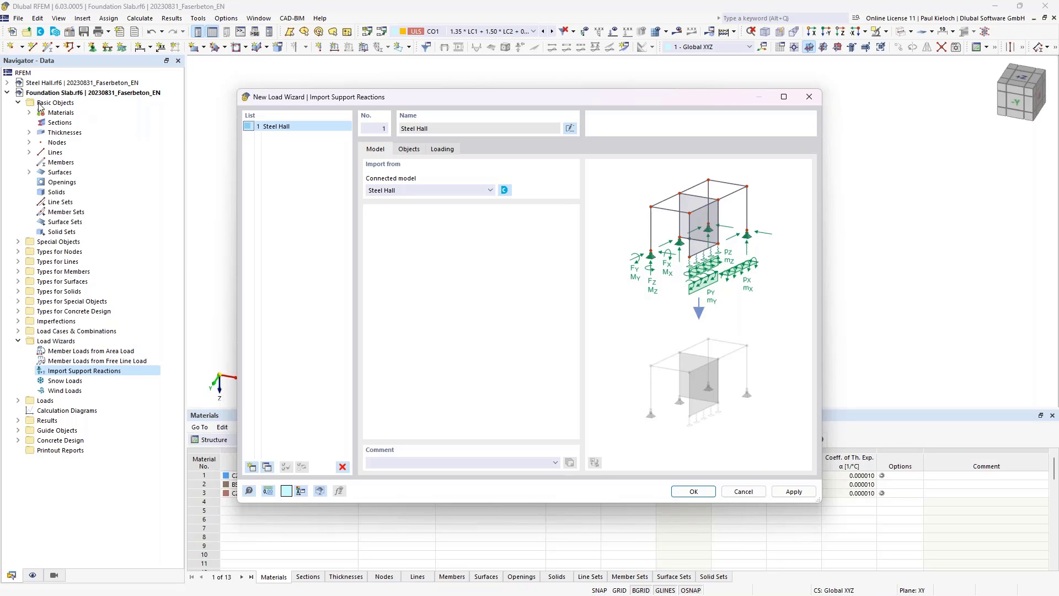
left_click(407, 191)
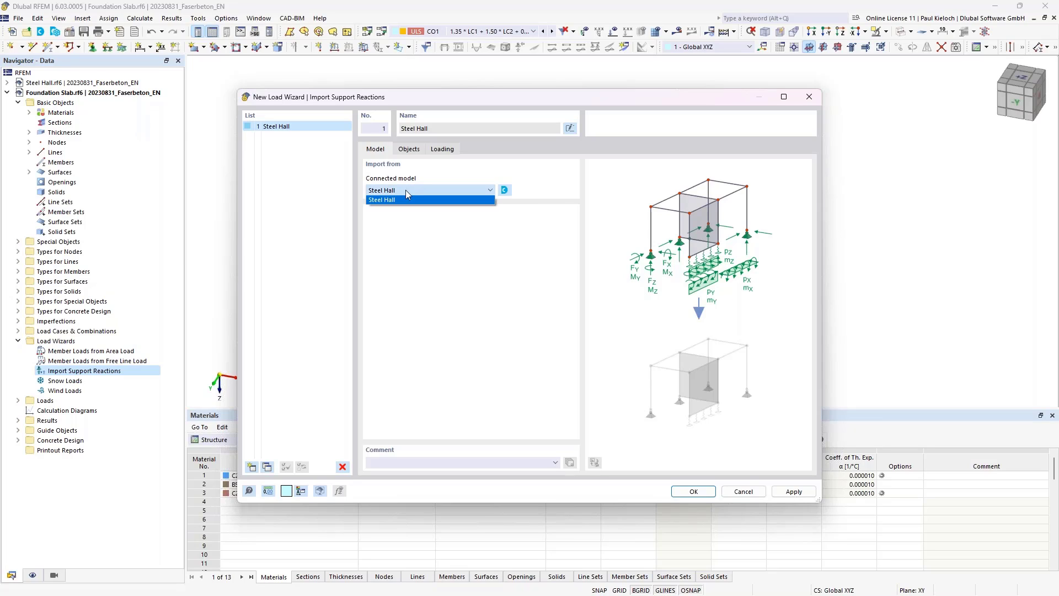
left_click(406, 190)
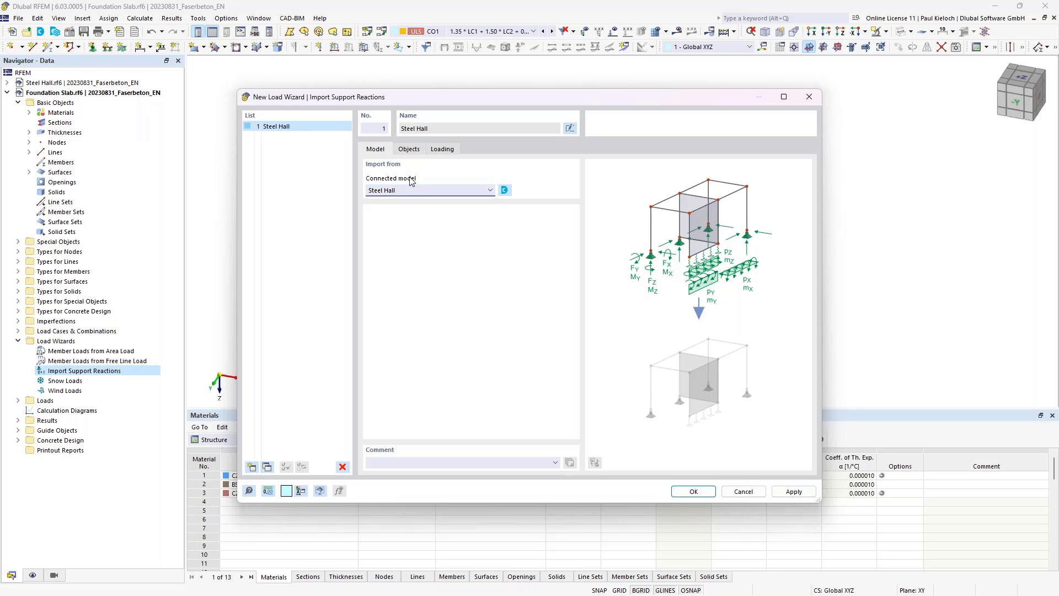
left_click(409, 150)
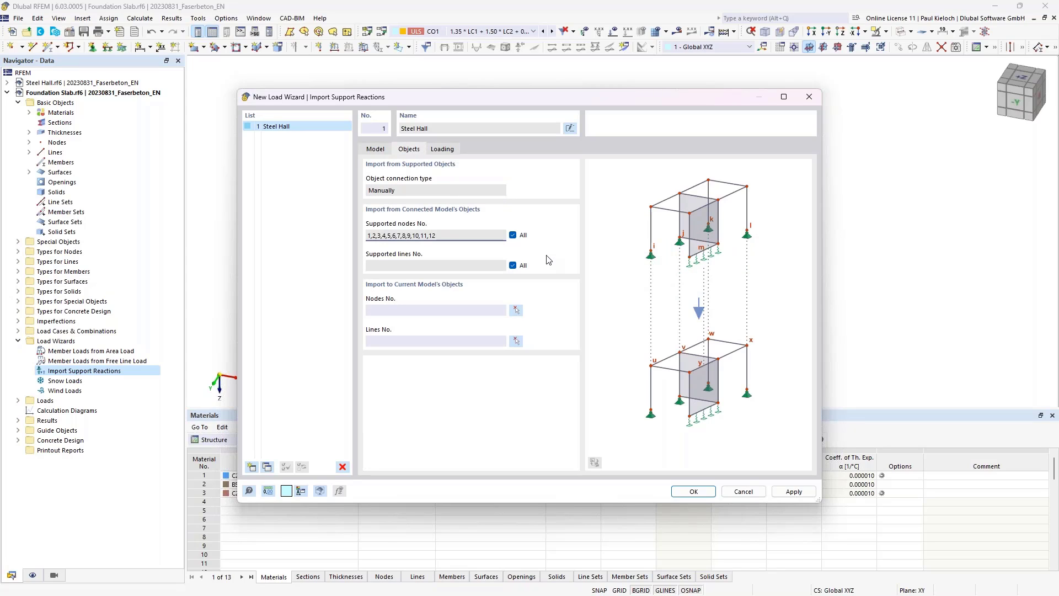
left_click(457, 309)
left_click(433, 342)
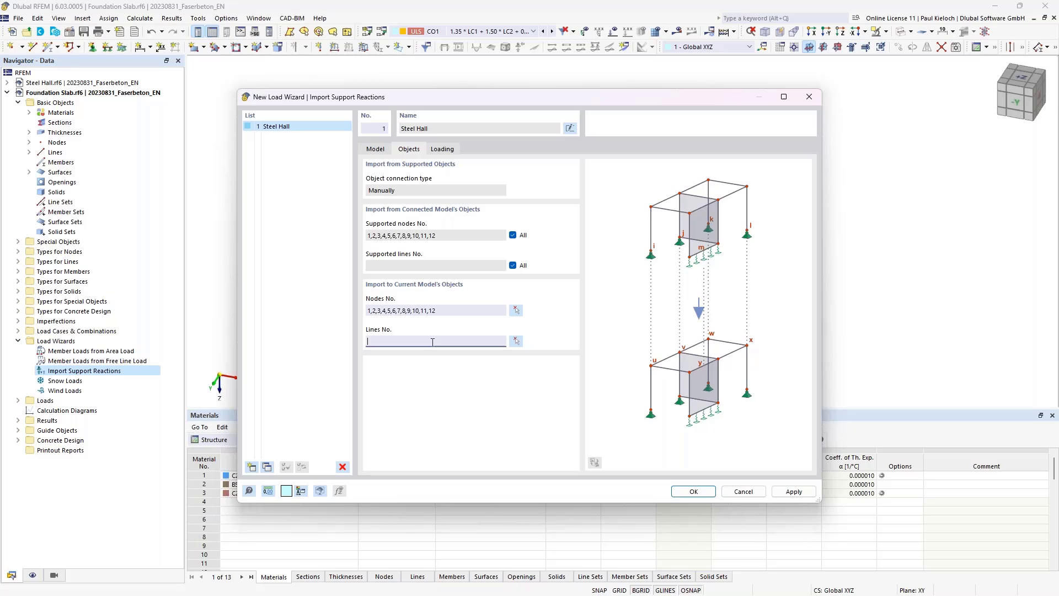
left_click(445, 148)
- Connect the hall loadings to the slab load cases automatically and set LC1 to X, Y, Z directions
left_click(465, 222)
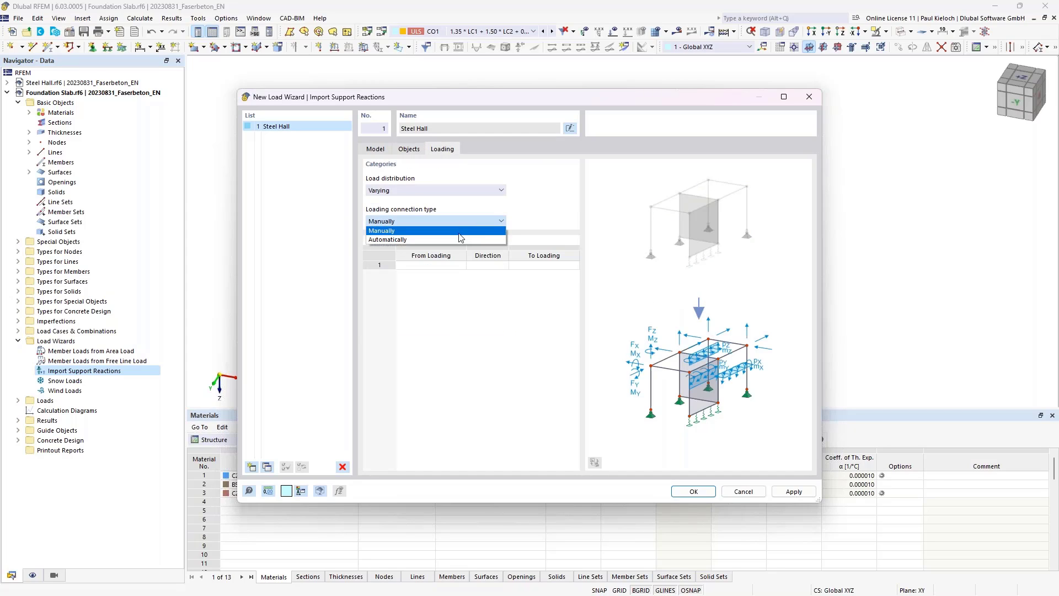
left_click(454, 239)
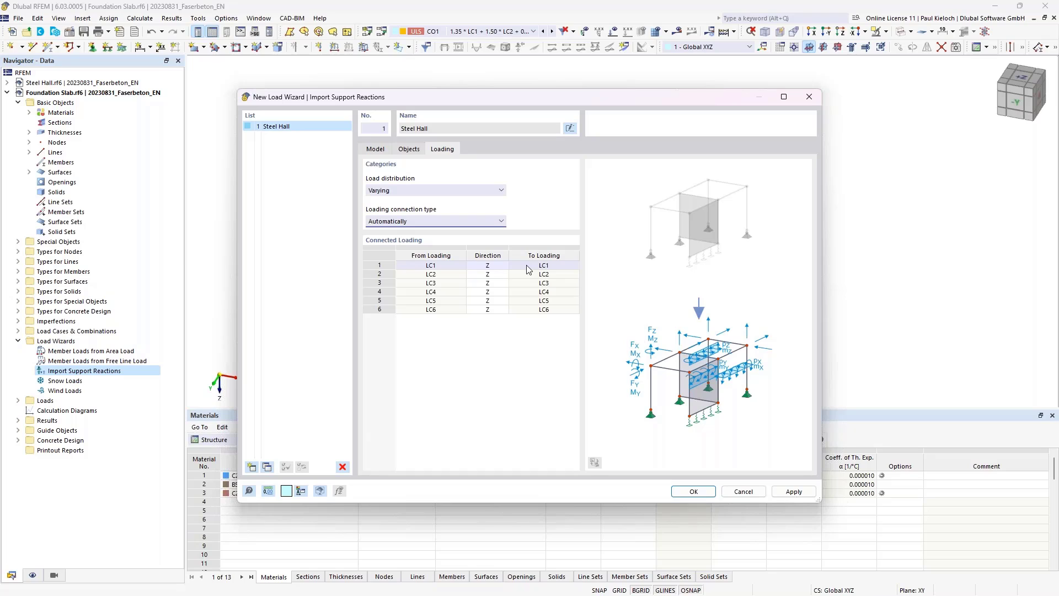
left_click(501, 271)
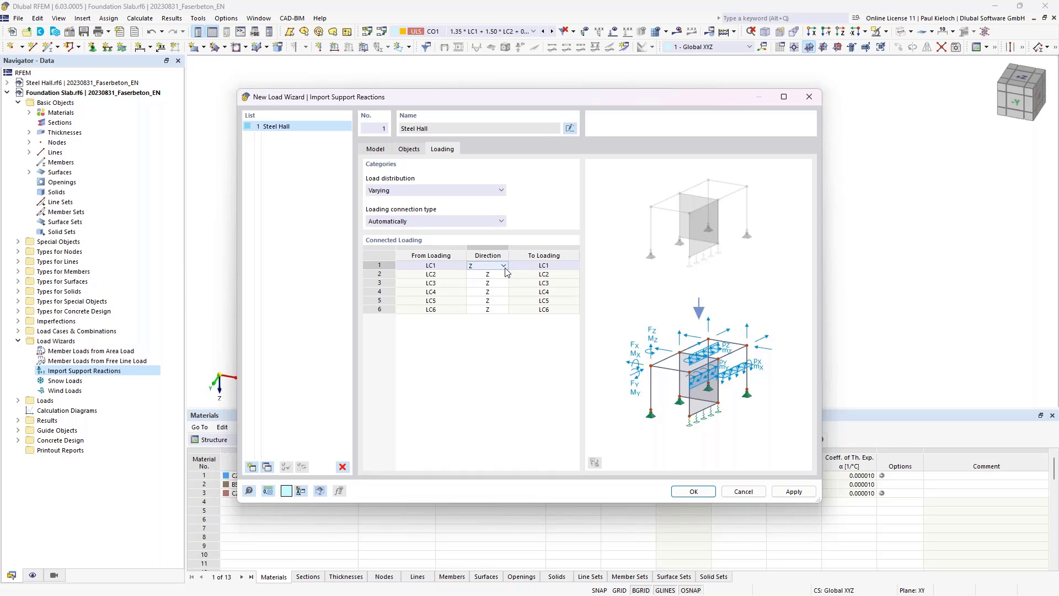
left_click(503, 265)
left_click(499, 274)
left_click(477, 282)
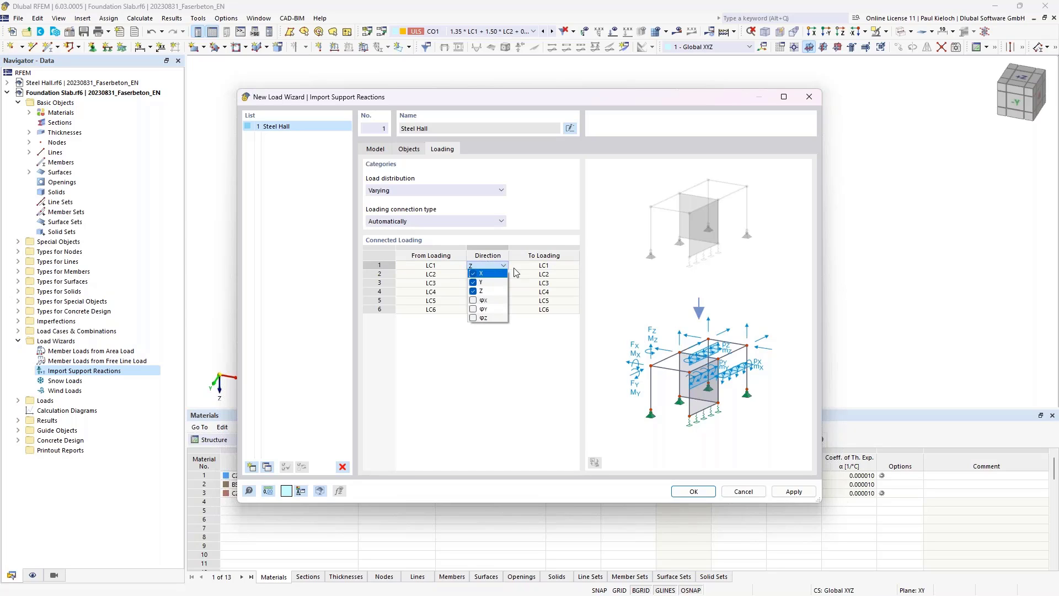
left_click(518, 270)
- Set the reaction directions for LC2 and LC3 to X, Y and Z
left_click(498, 275)
left_click(503, 274)
left_click(474, 290)
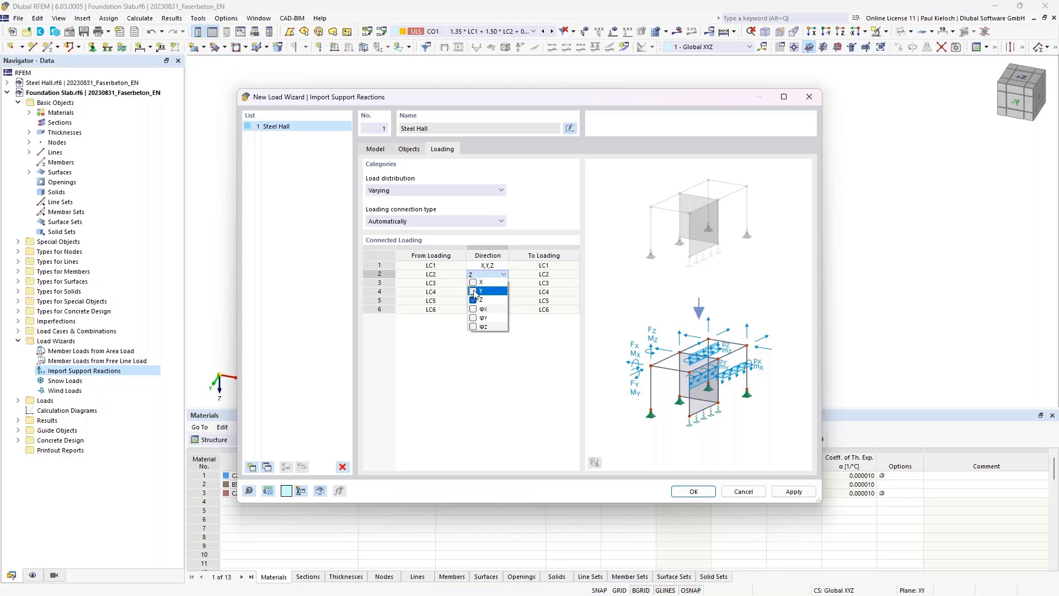
left_click(473, 282)
left_click(519, 274)
left_click(498, 283)
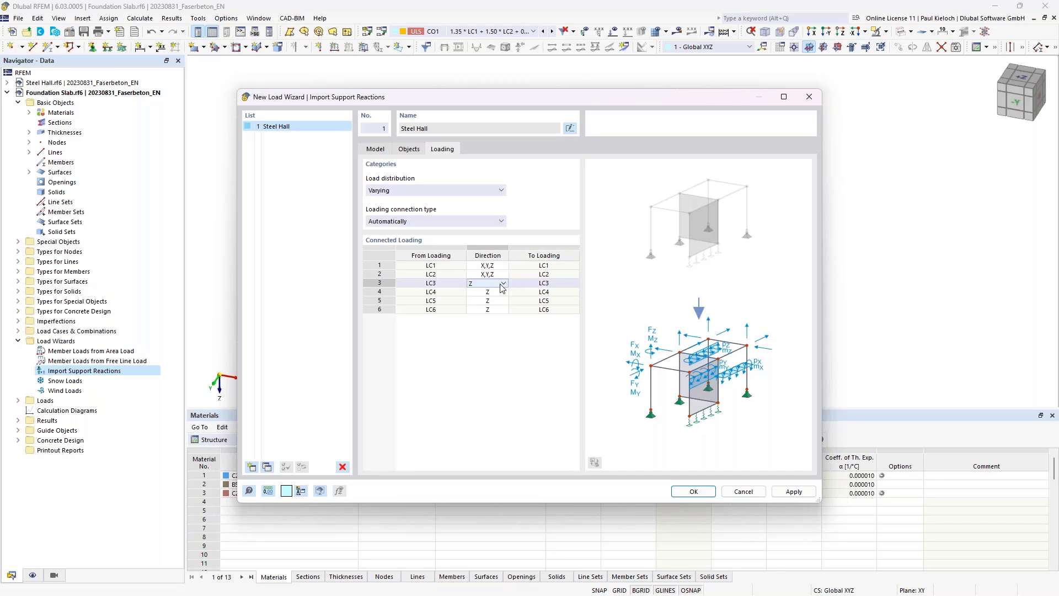
left_click(502, 283)
left_click(473, 291)
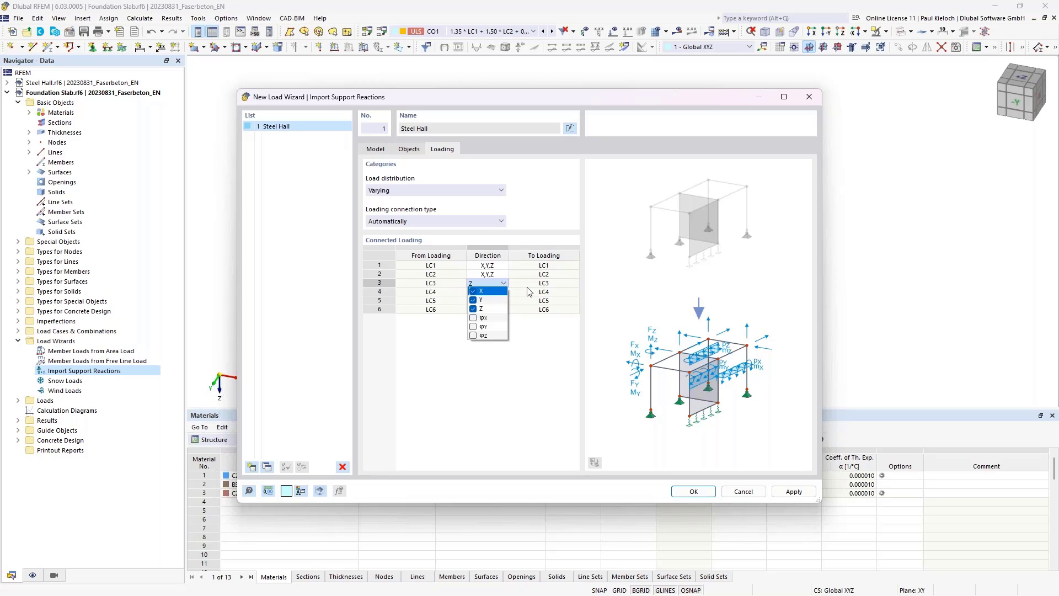
left_click(529, 294)
- Set the reaction directions for LC4 and LC5 to X, Y and Z
left_click(487, 292)
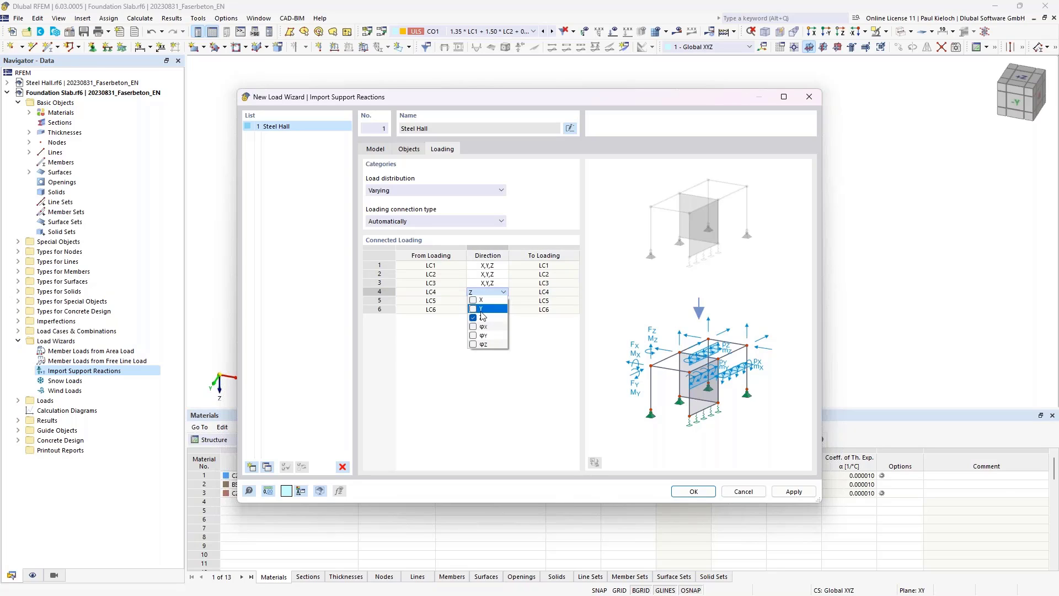
left_click(472, 308)
left_click(472, 300)
left_click(530, 300)
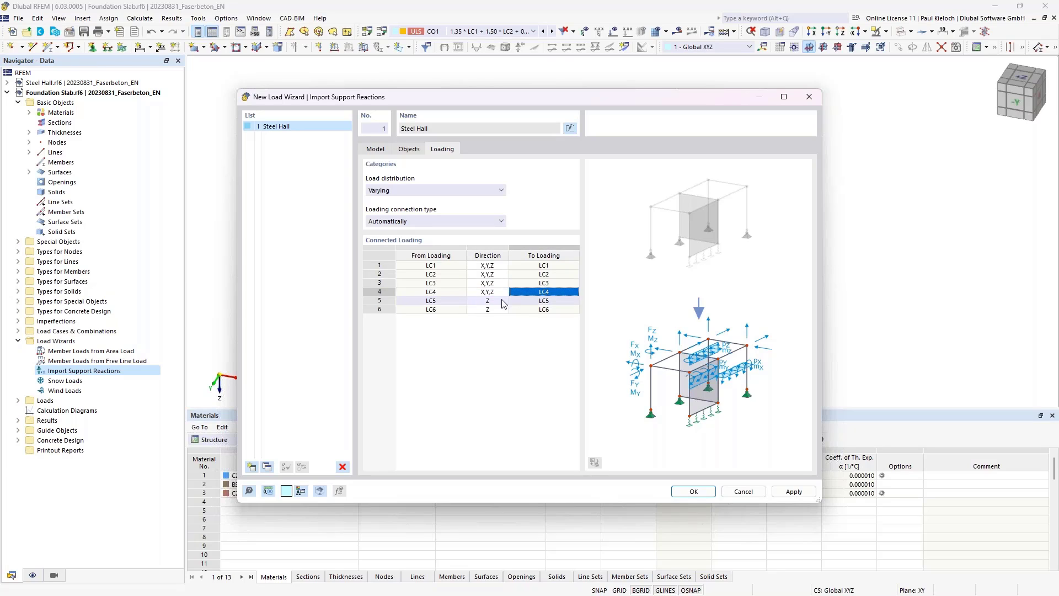
left_click(498, 302)
left_click(499, 301)
left_click(473, 317)
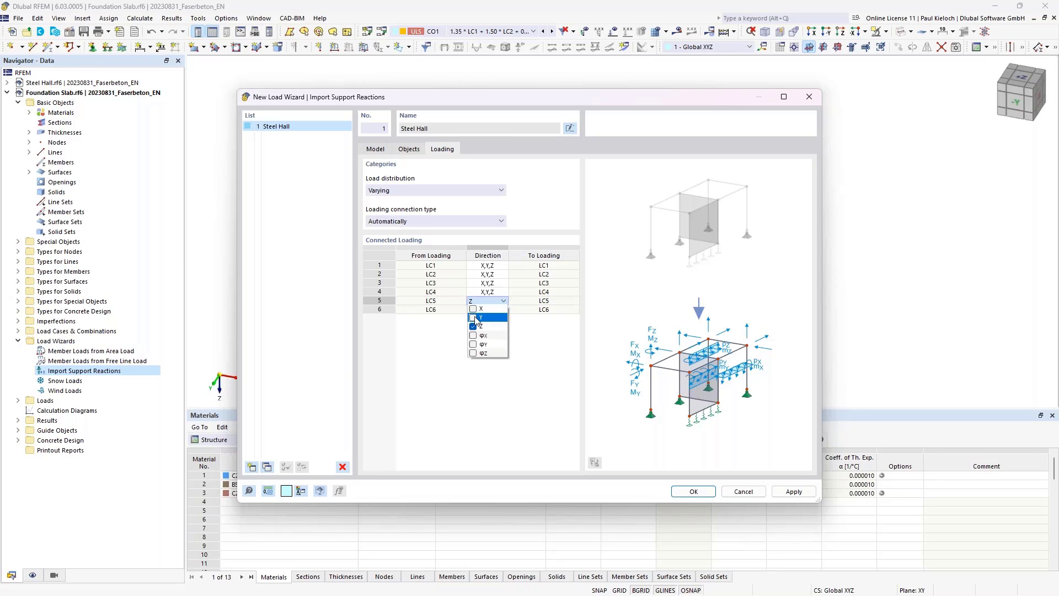
left_click(472, 308)
left_click(523, 303)
- Set the reaction directions for LC6 to X, Y and Z
left_click(499, 310)
left_click(500, 310)
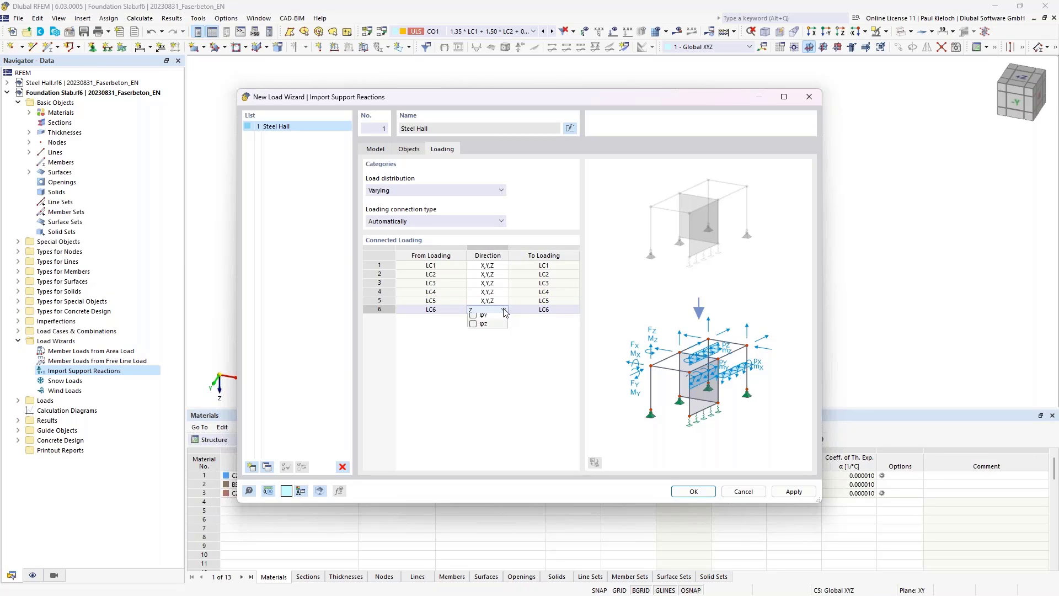
left_click(473, 326)
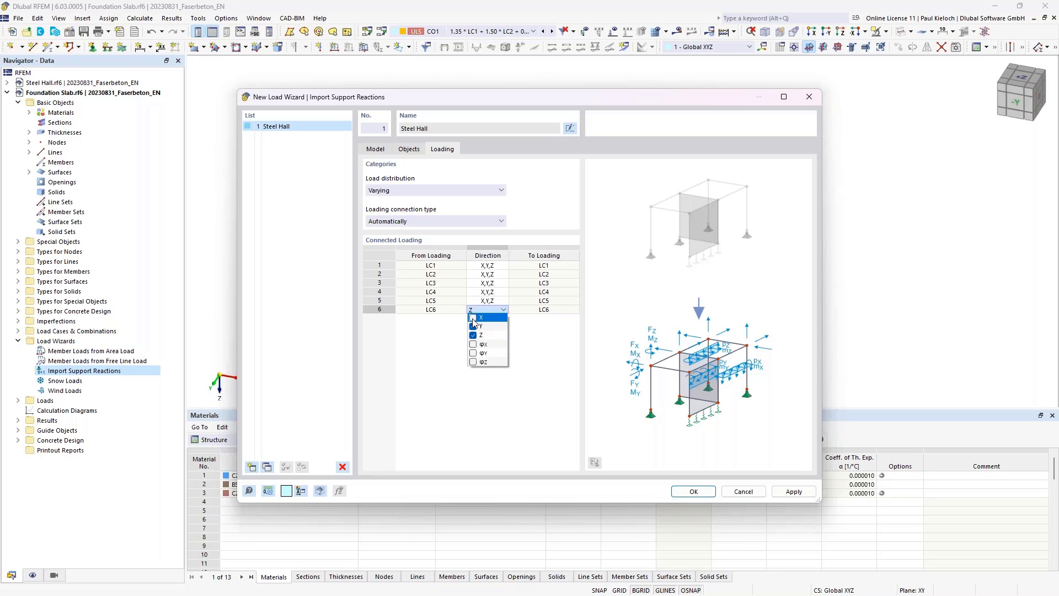
left_click(473, 317)
left_click(528, 310)
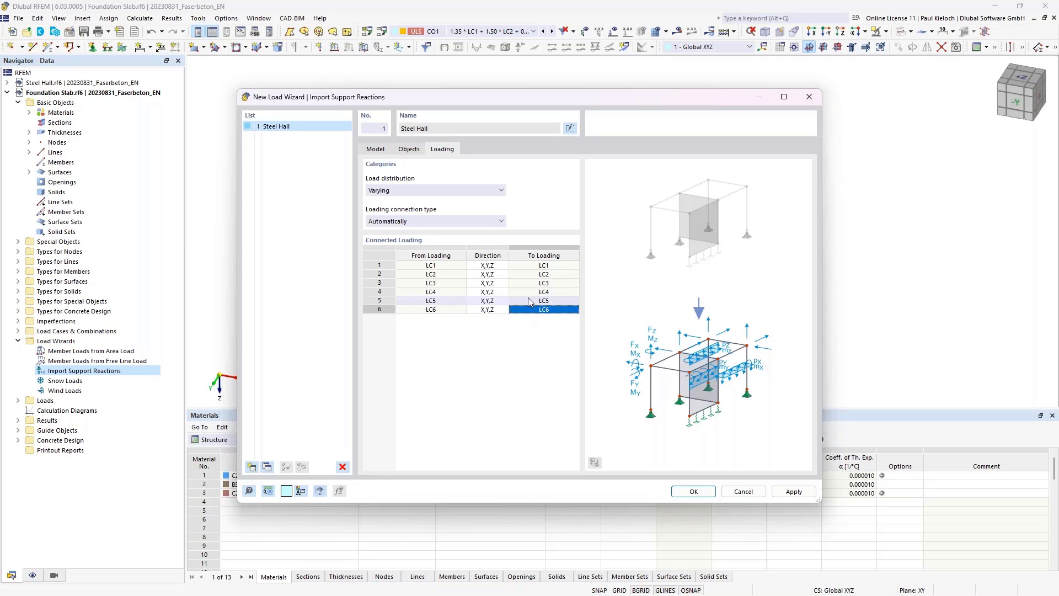
- Apply the imported Steel Hall reactions to the slab and display LC1 Self-weight
left_click(693, 492)
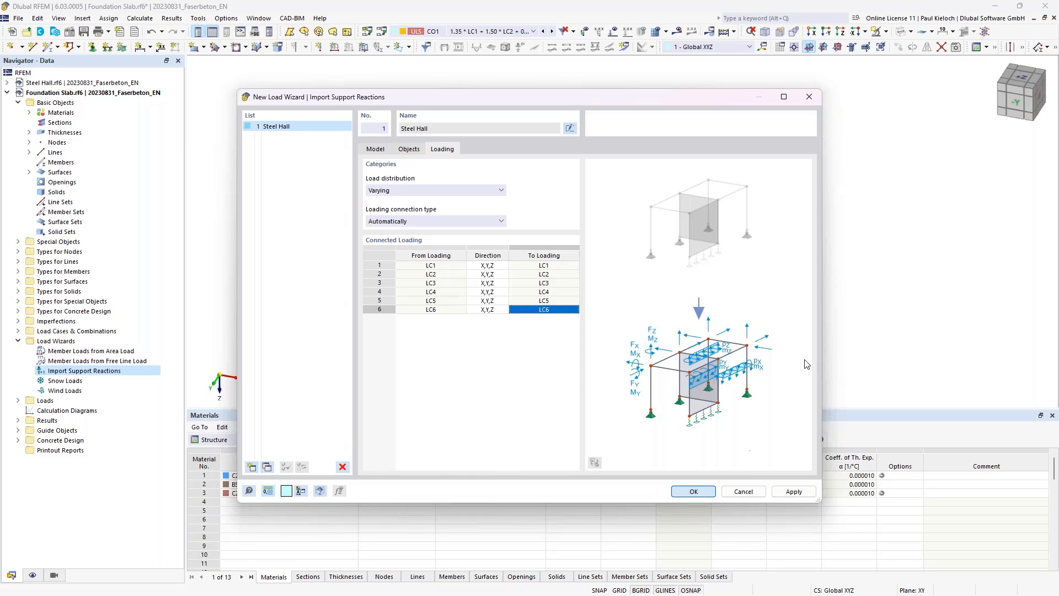
left_click(490, 31)
left_click(482, 41)
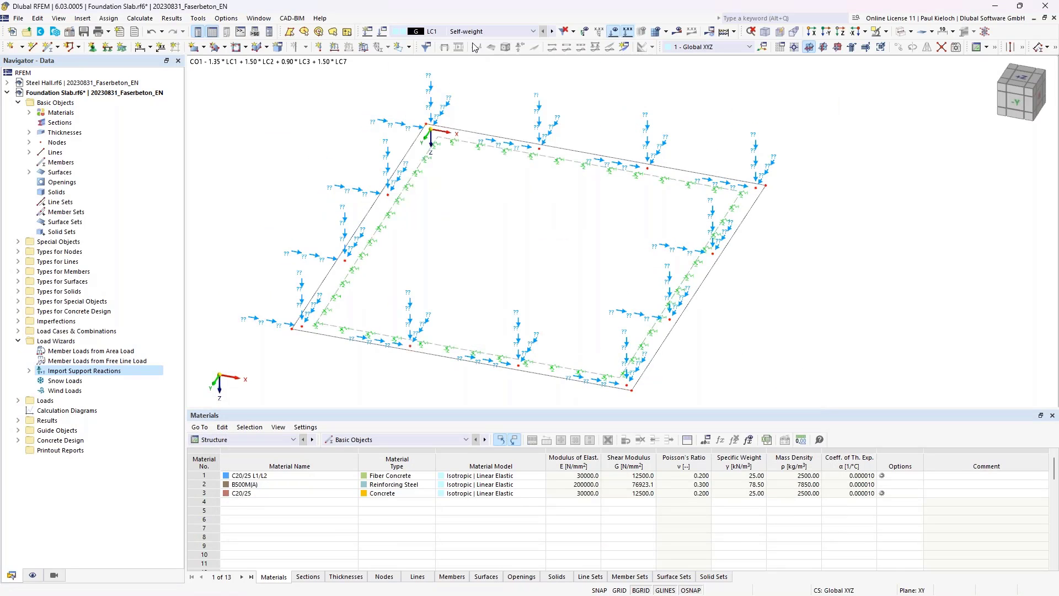
- Run Calculate All to get LC1 slab deformations up to 1.0 mm
middle_click_drag(651, 110, 696, 105)
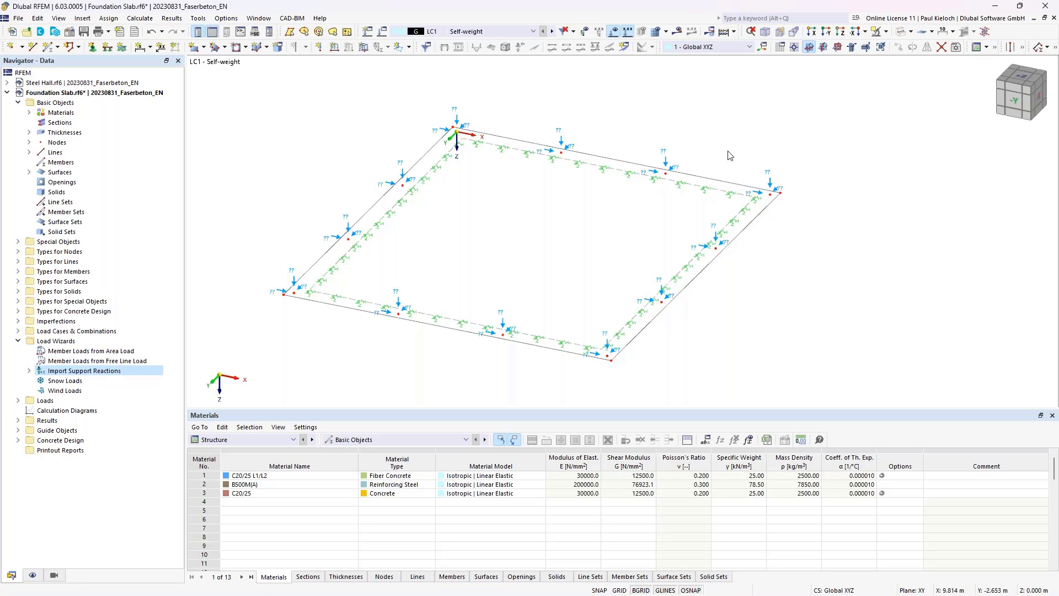
mouse_move(726, 152)
middle_mouse_down()
mouse_move(709, 152)
mouse_move(738, 152)
middle_mouse_up()
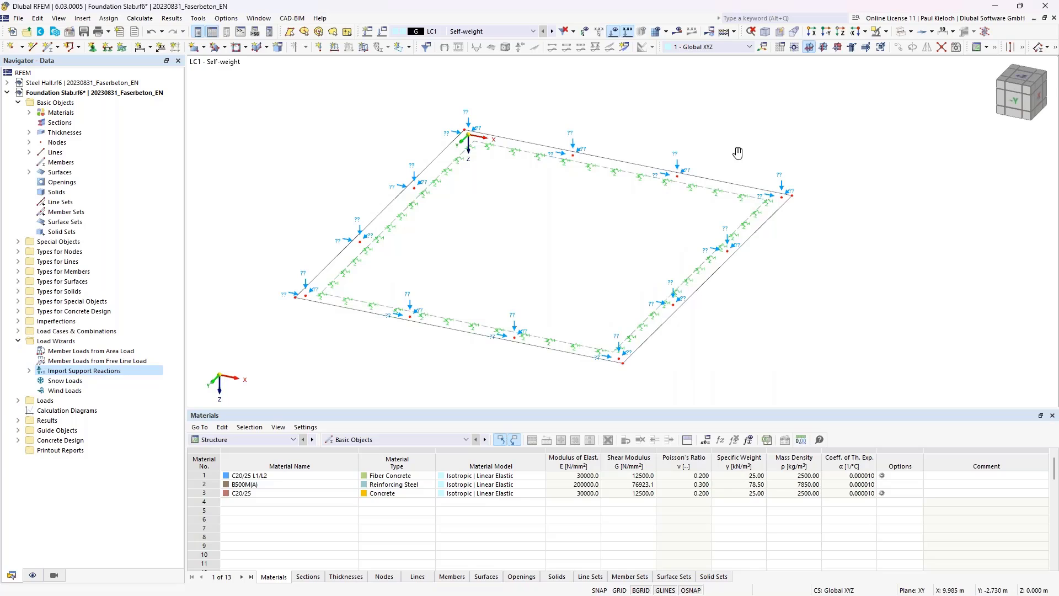
middle_click_drag(738, 152, 737, 153)
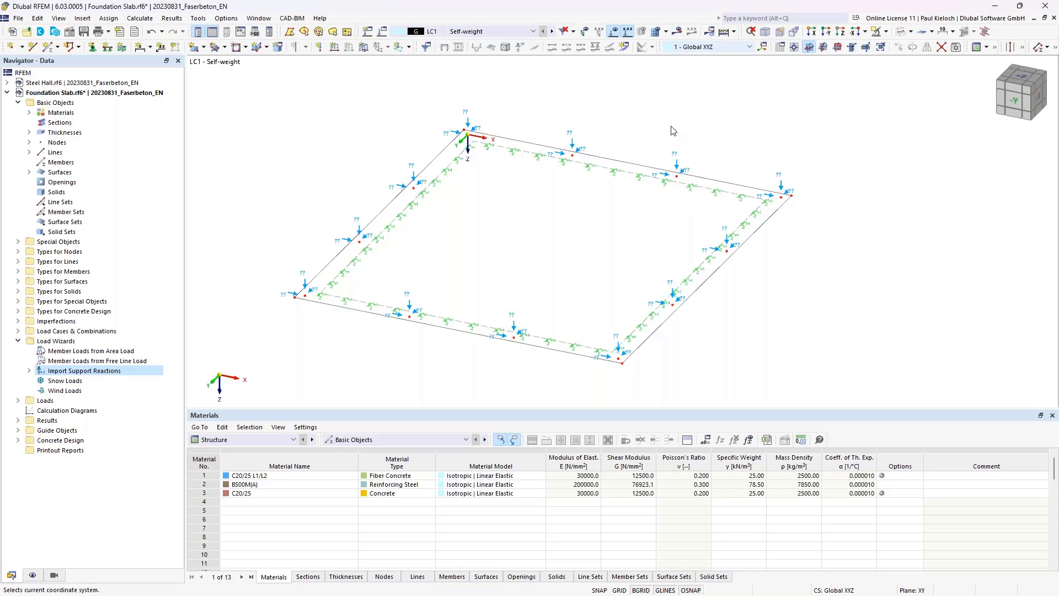
left_click(678, 31)
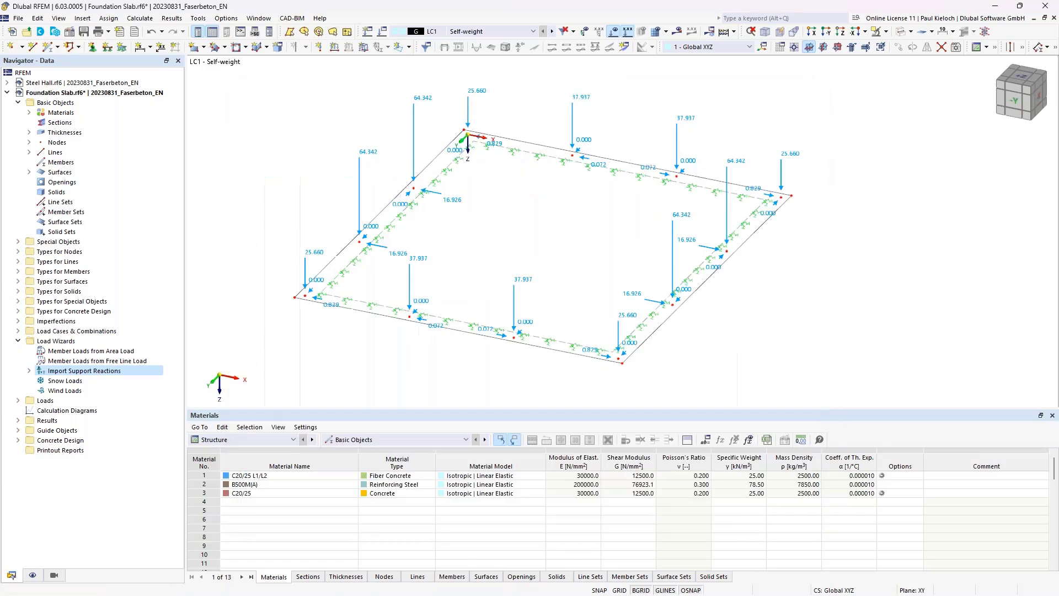
middle_click_drag(731, 262, 769, 259, "ctrl")
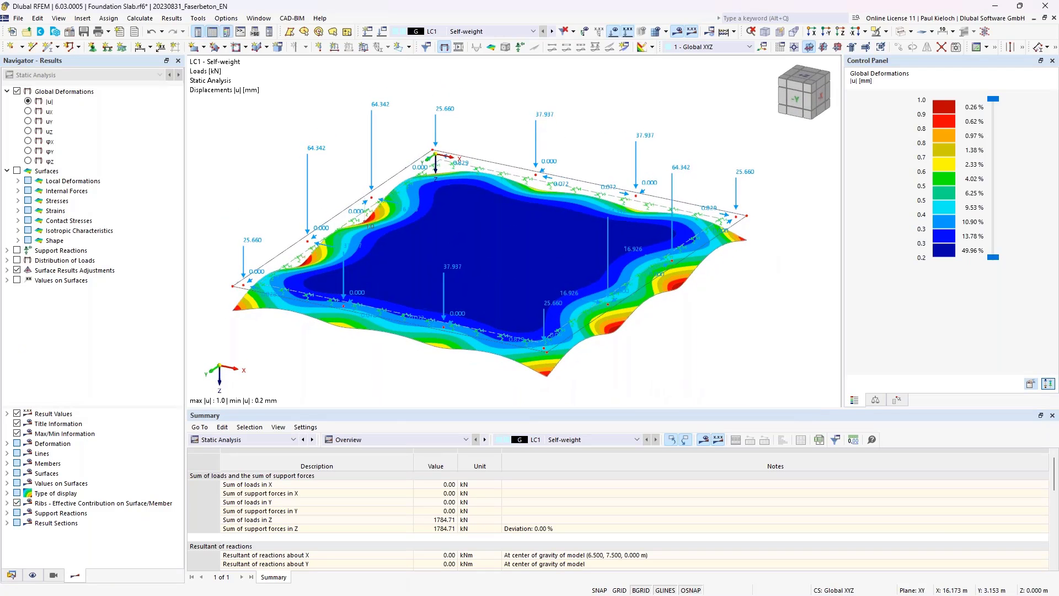
scroll(769, 258, "down", 2)
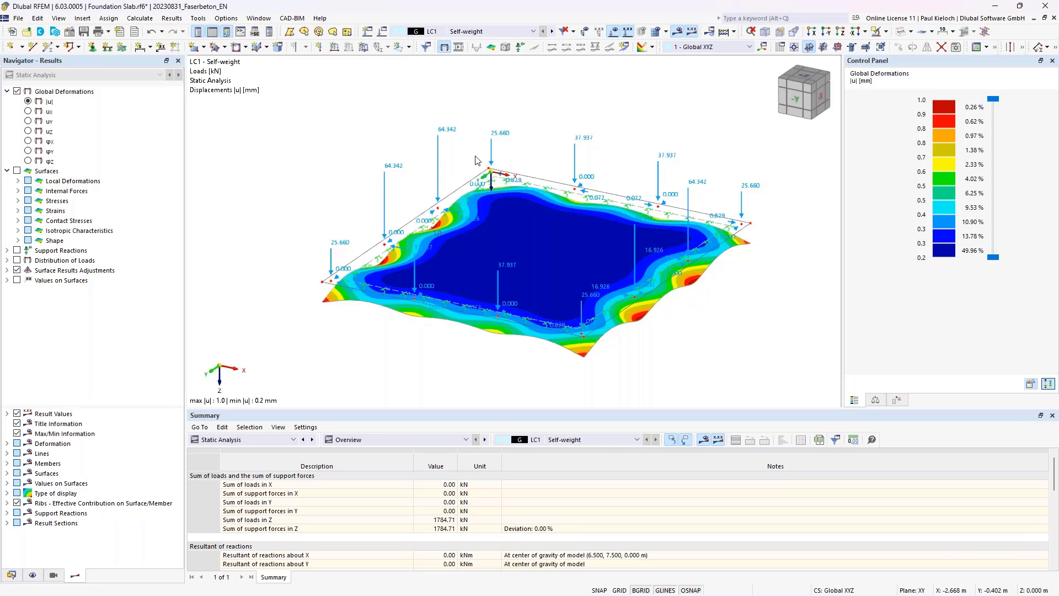
middle_click_drag(642, 126, 602, 124)
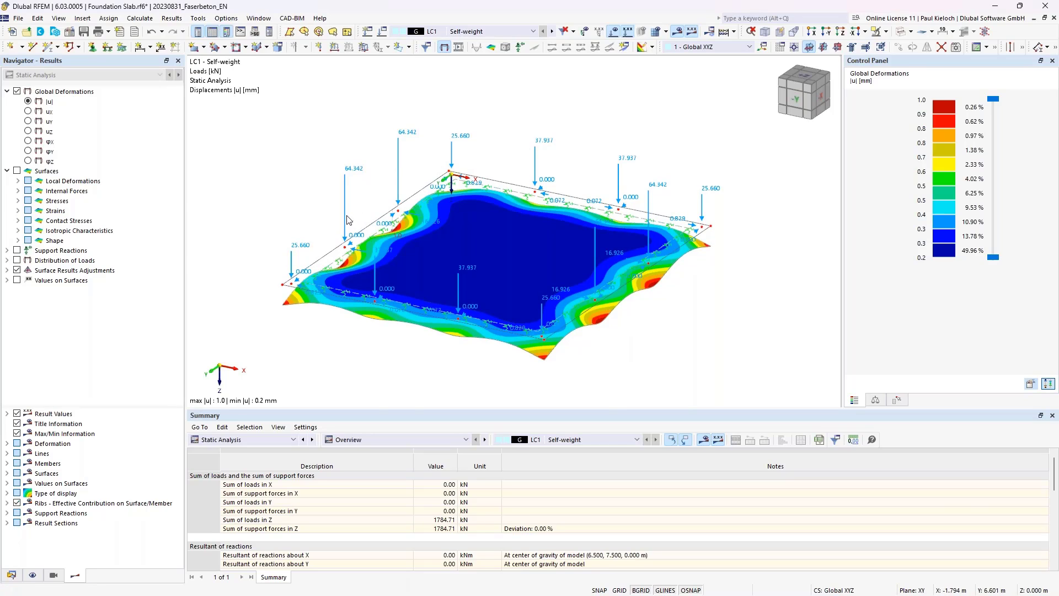
mouse_move(346, 220)
middle_click_drag(293, 171, 308, 195)
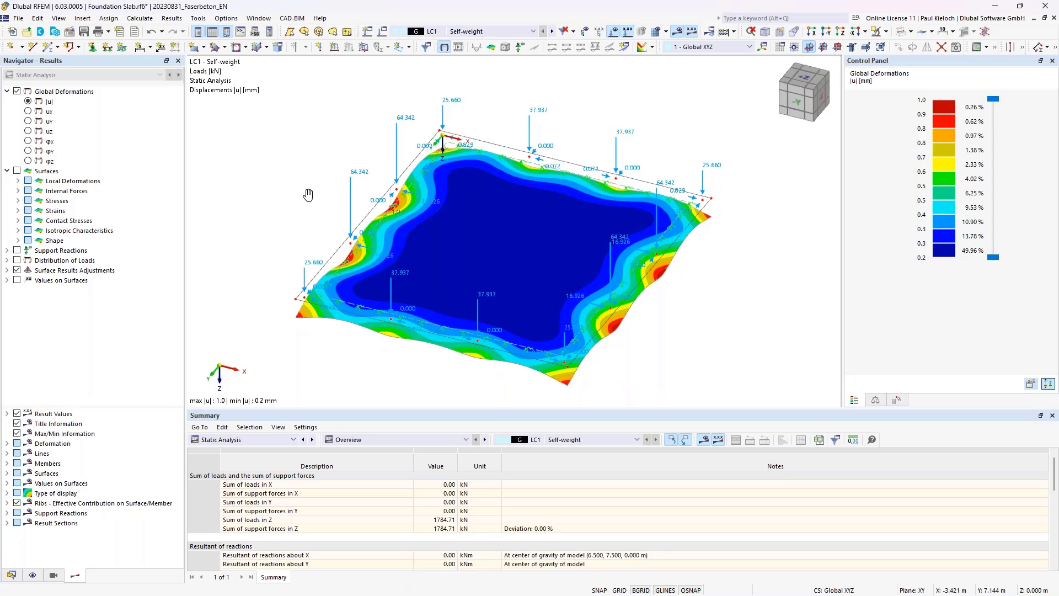
left_click(500, 32)
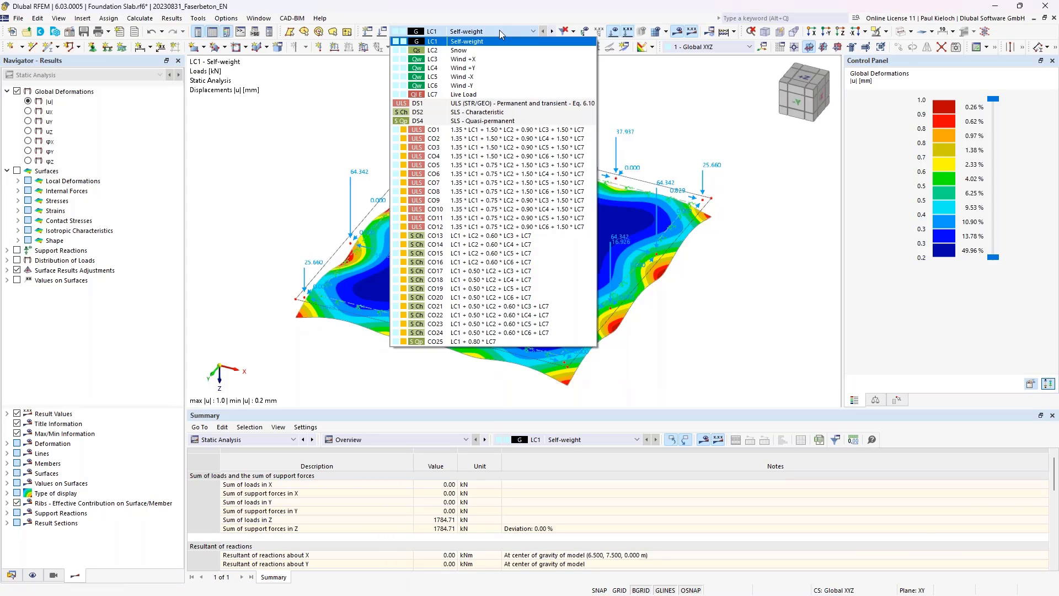
left_click(498, 31)
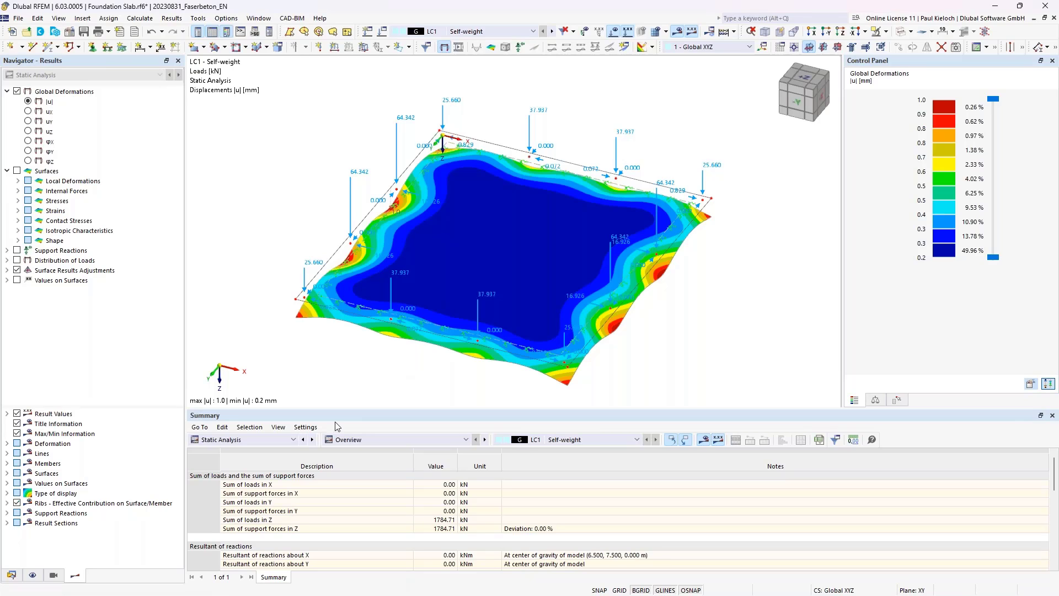
left_click(291, 438)
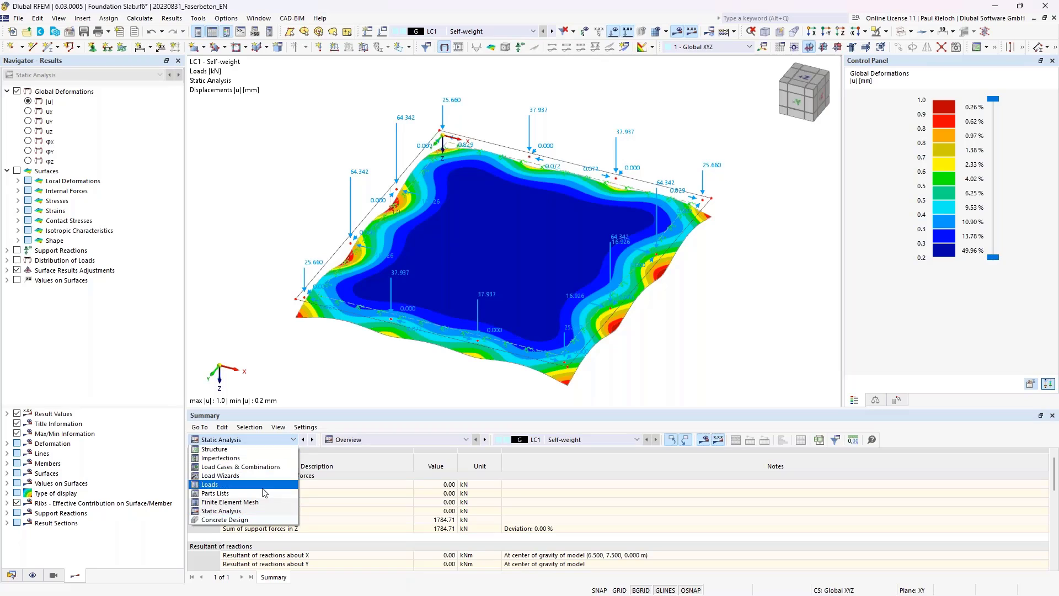
- Start the Concrete Design calculation for surface 1 and punching nodes 1–12
left_click(245, 519)
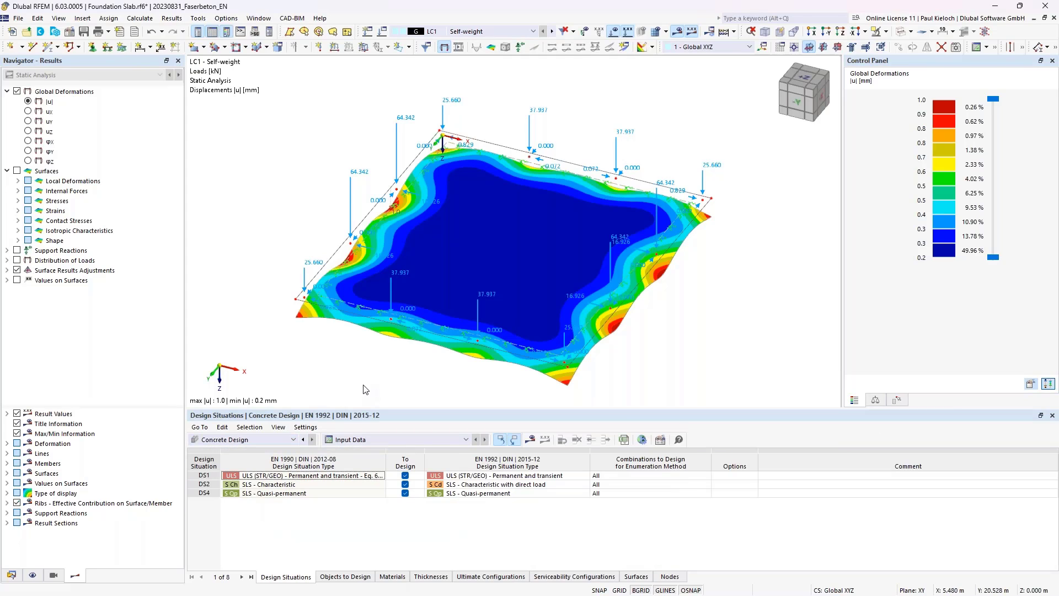
left_click(350, 577)
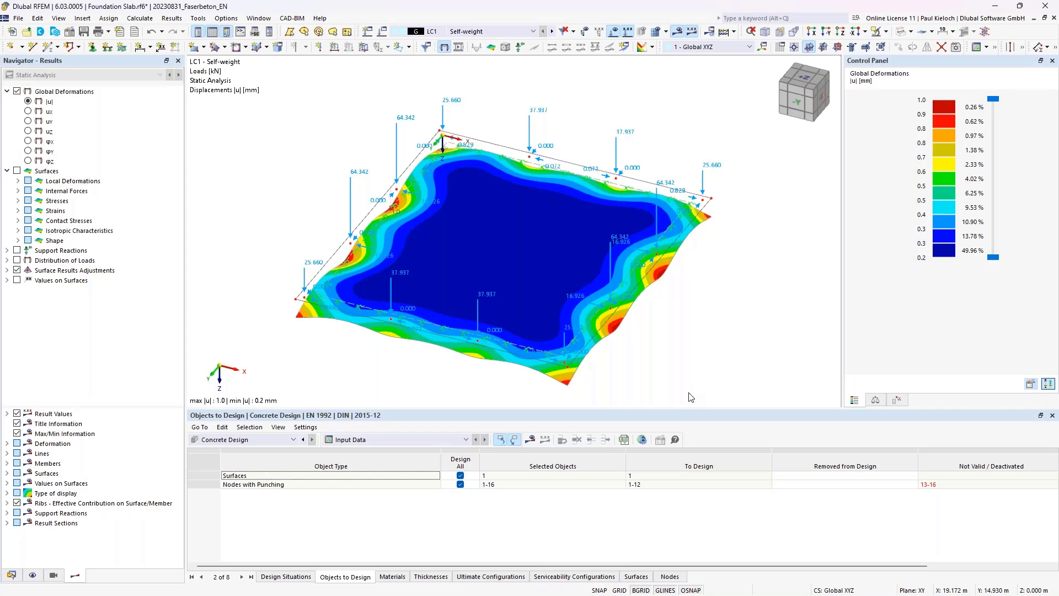
middle_click_drag(714, 354, 722, 340, "ctrl")
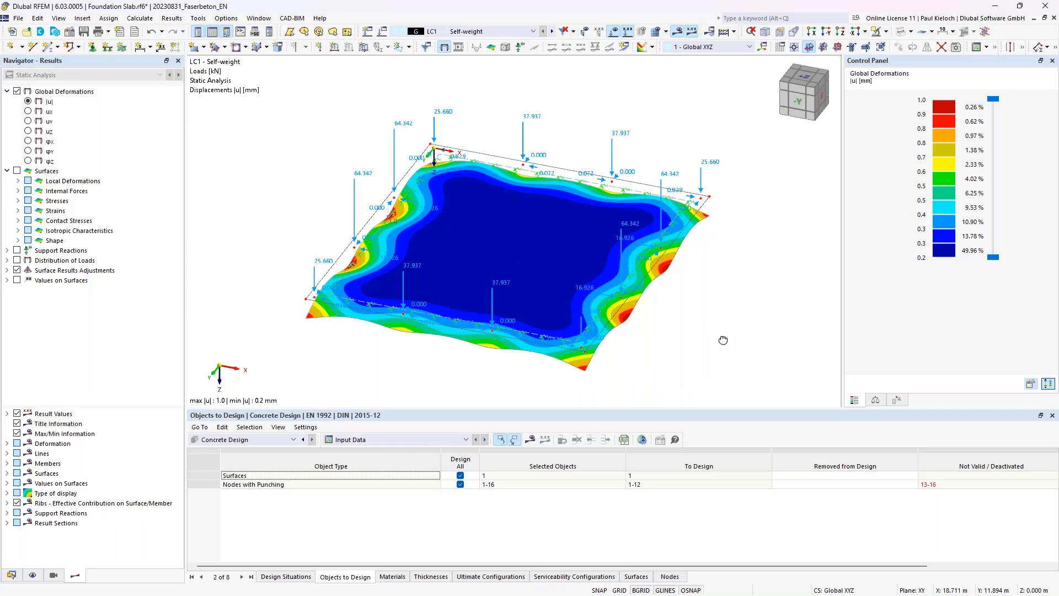
left_click(530, 440)
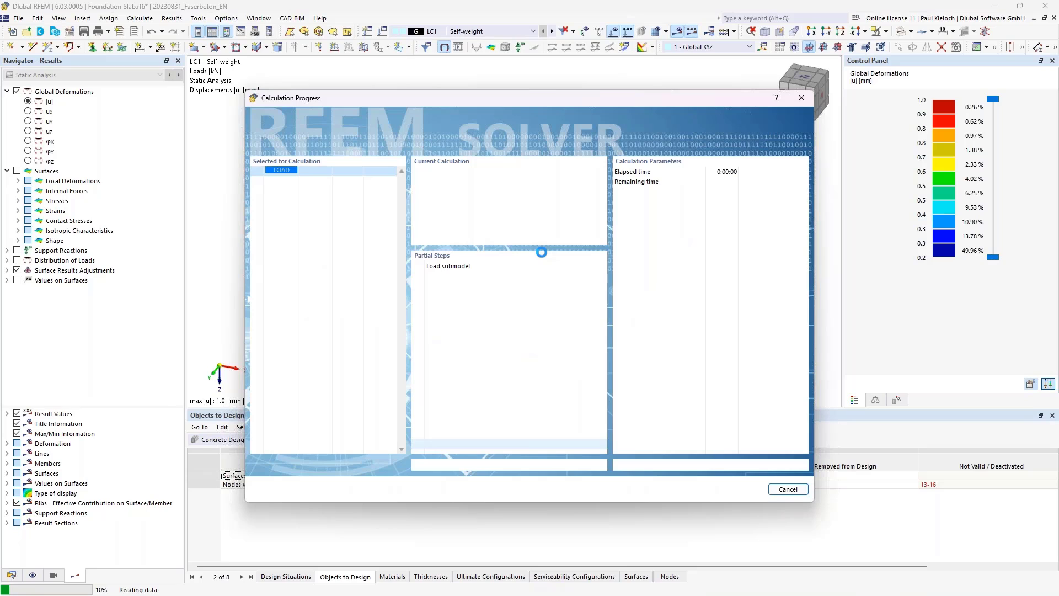
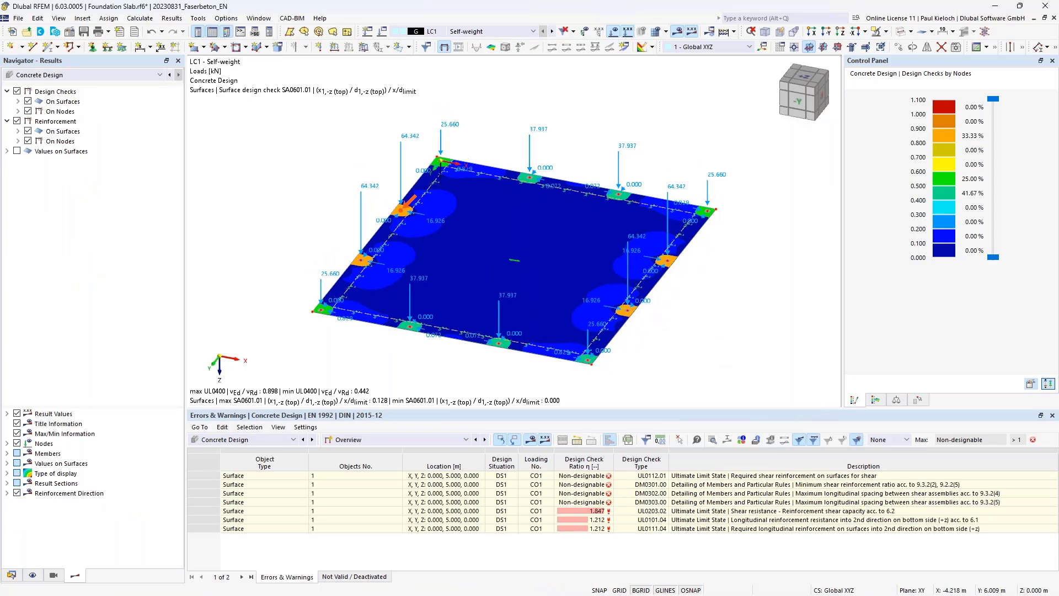
- Hide the reinforcement results, node design checks and loads, leaving only surface design checks
middle_click_drag(310, 228, 297, 216)
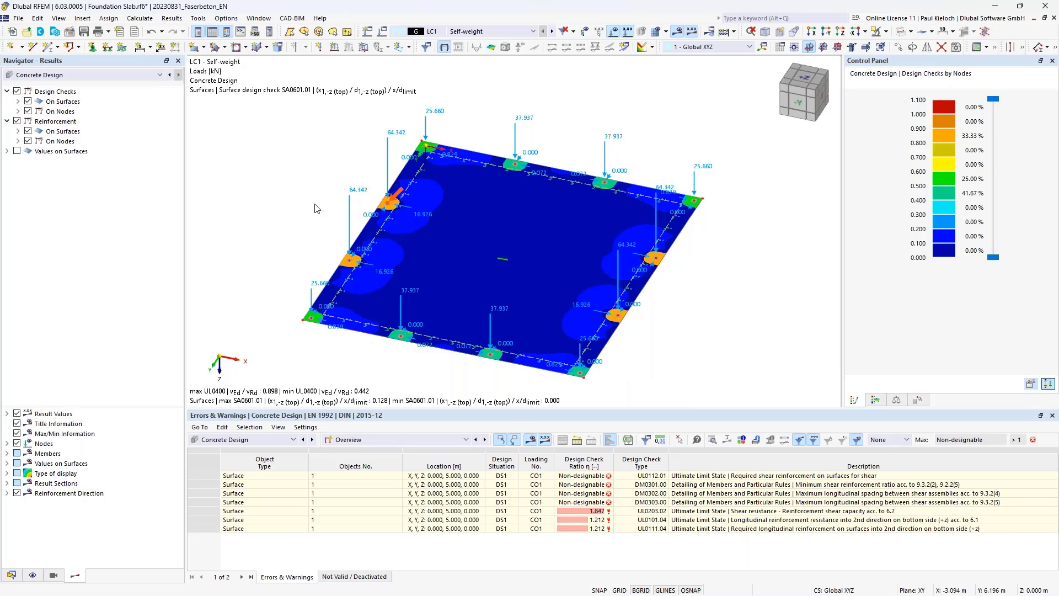
left_click(17, 121)
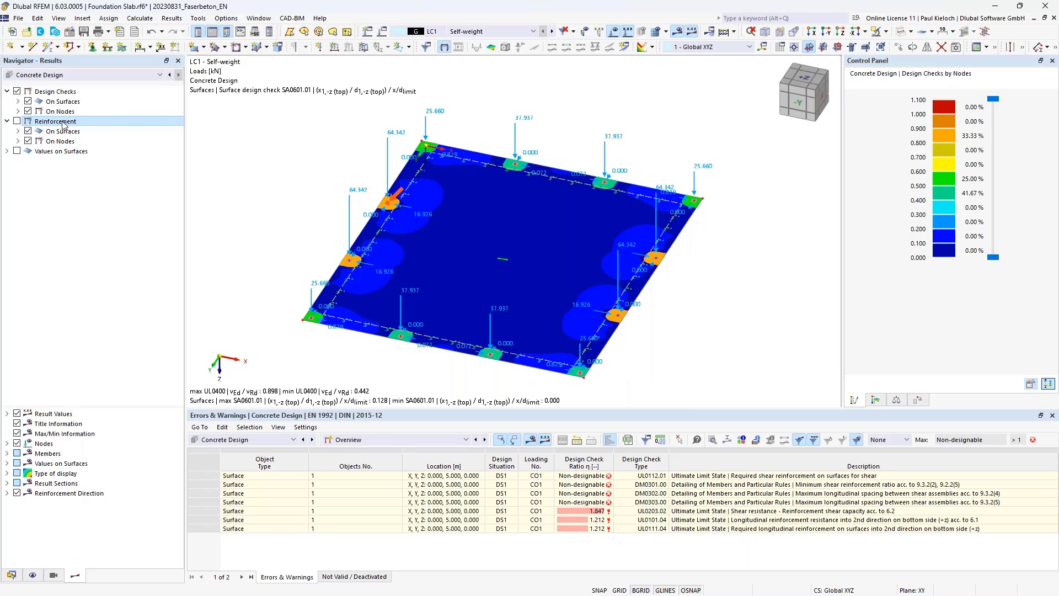
left_click(28, 111)
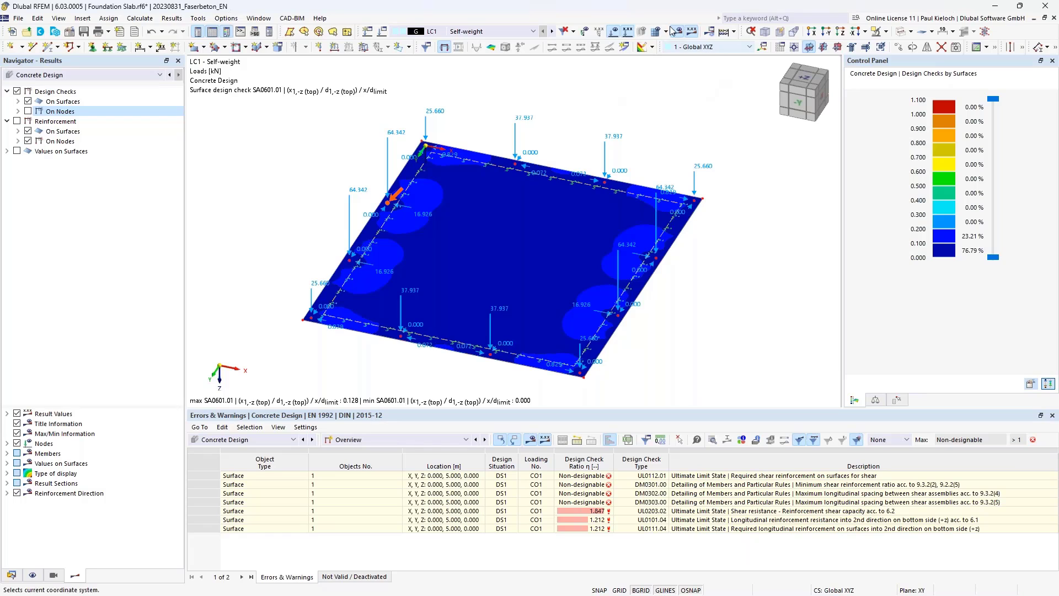
left_click(613, 32)
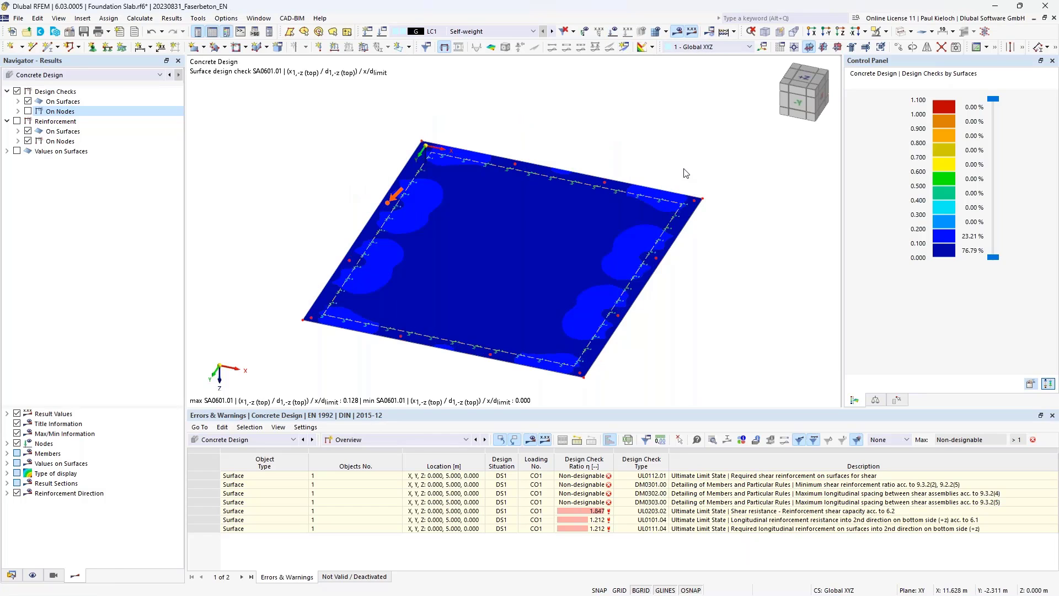
middle_click_drag(684, 166, 681, 133)
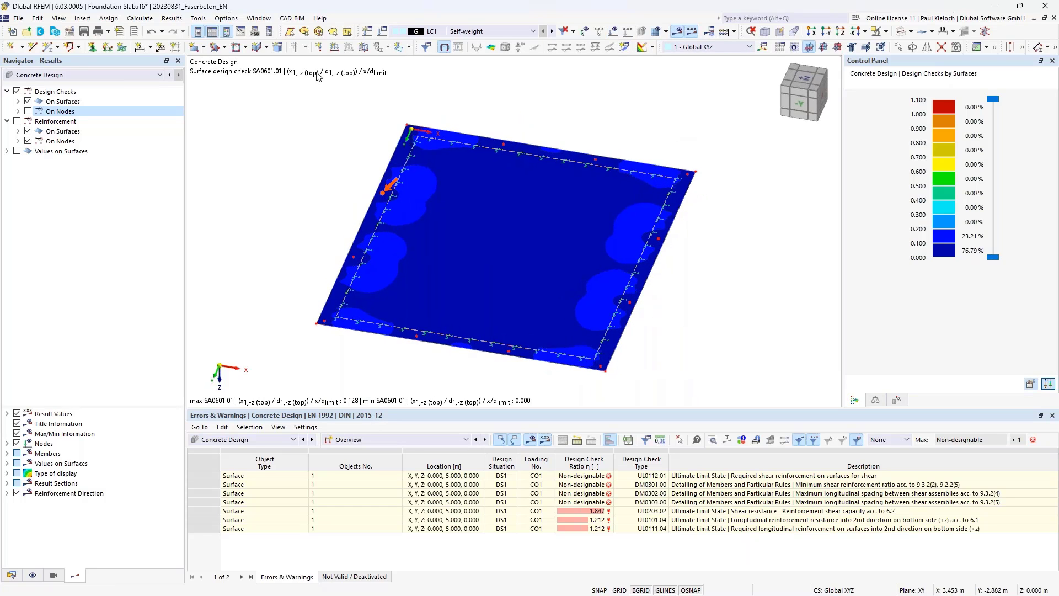
- List the individual ultimate and serviceability limit state checks for surfaces
left_click(18, 101)
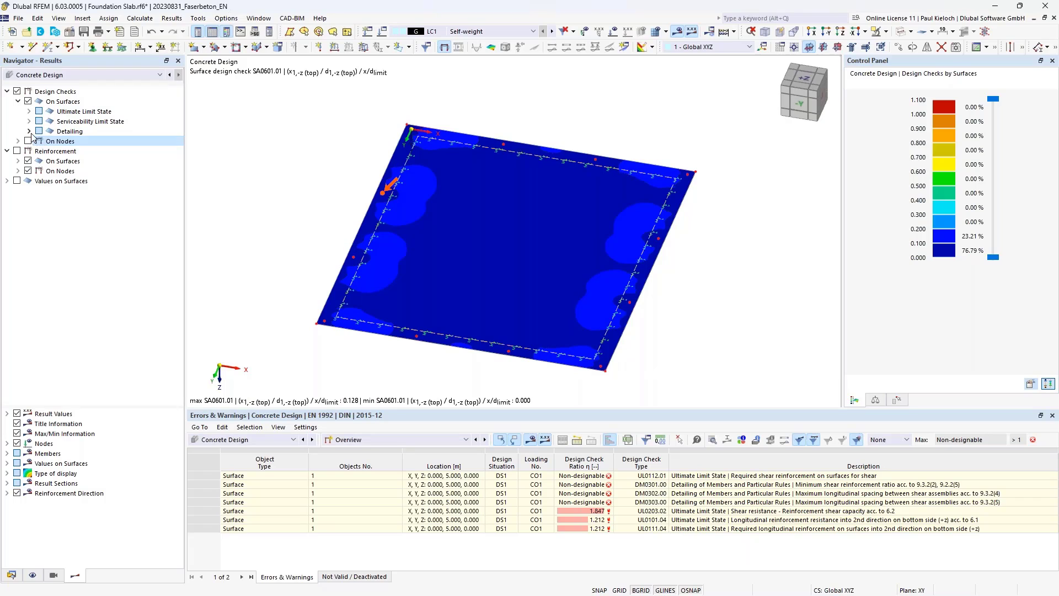
left_click(29, 111)
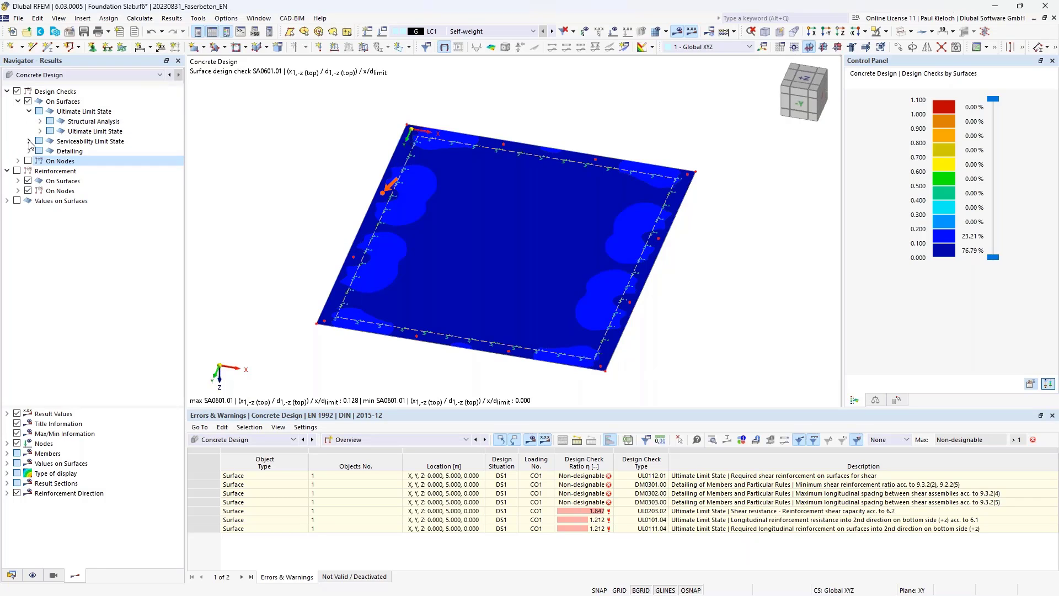
left_click(29, 140)
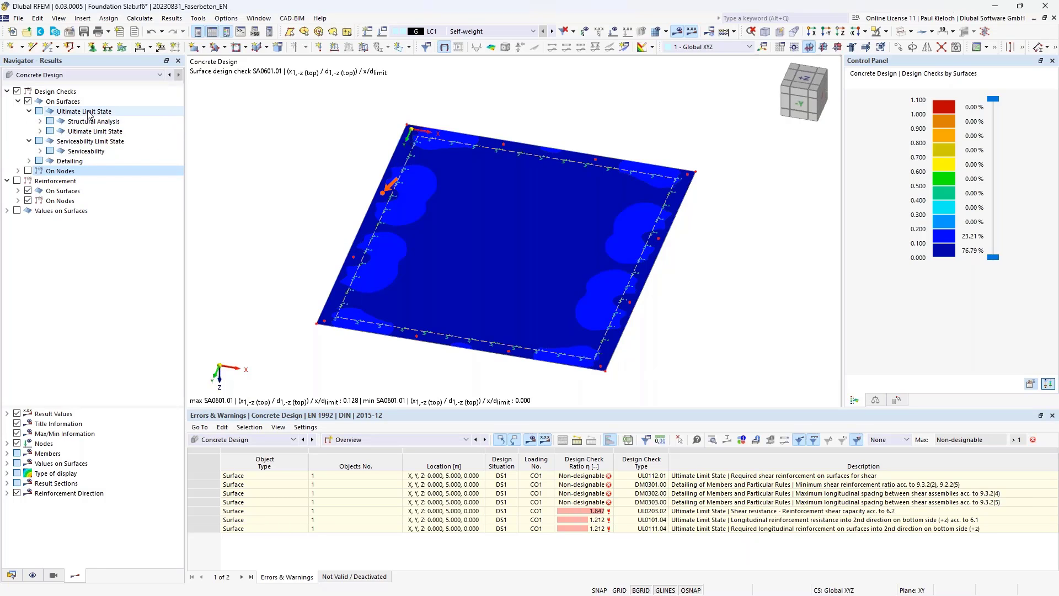
left_click(40, 131)
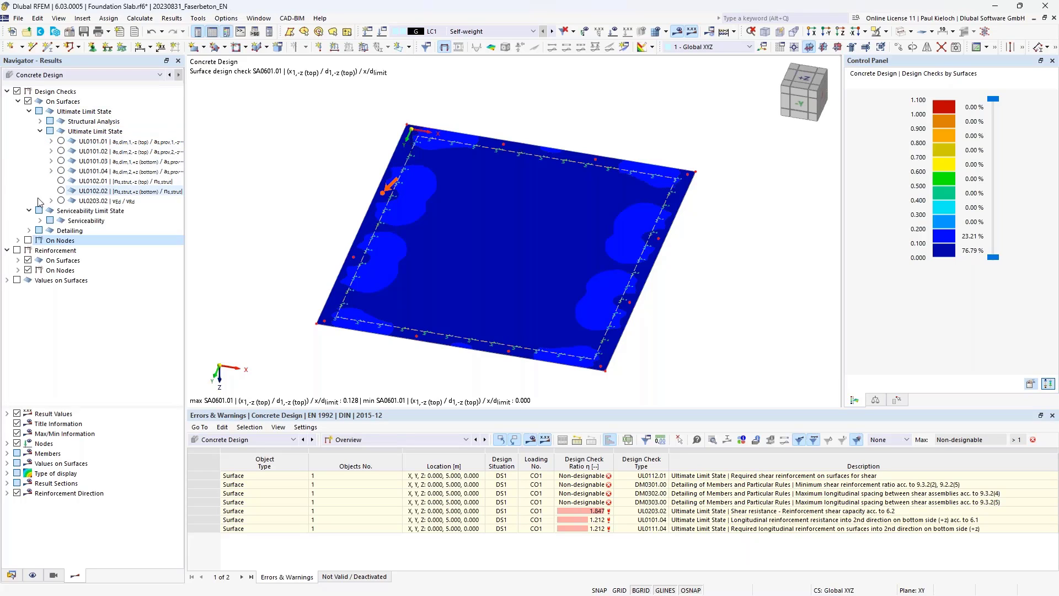
left_click(39, 220)
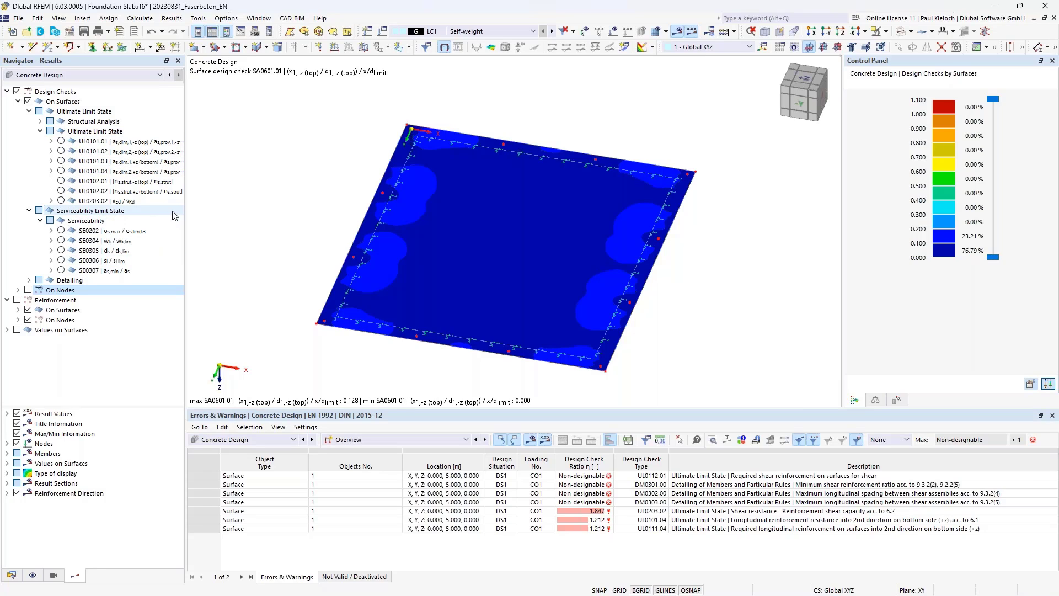
- Widen the Navigator and display the UL0203.02 shear ratio vEd/vRd, peaking at 1.847
left_click_drag(185, 211, 212, 204)
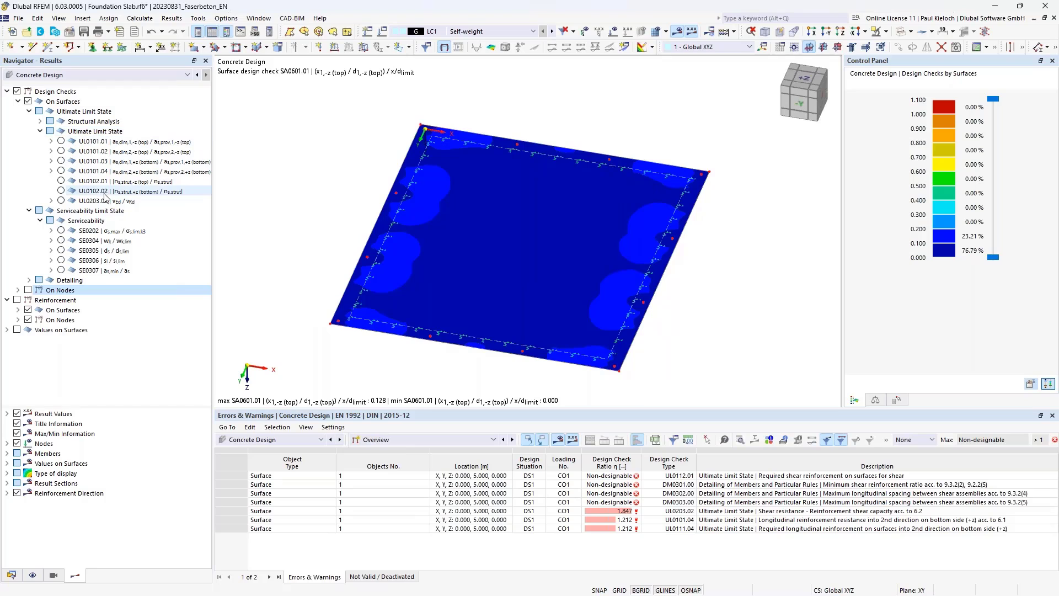
left_click(61, 200)
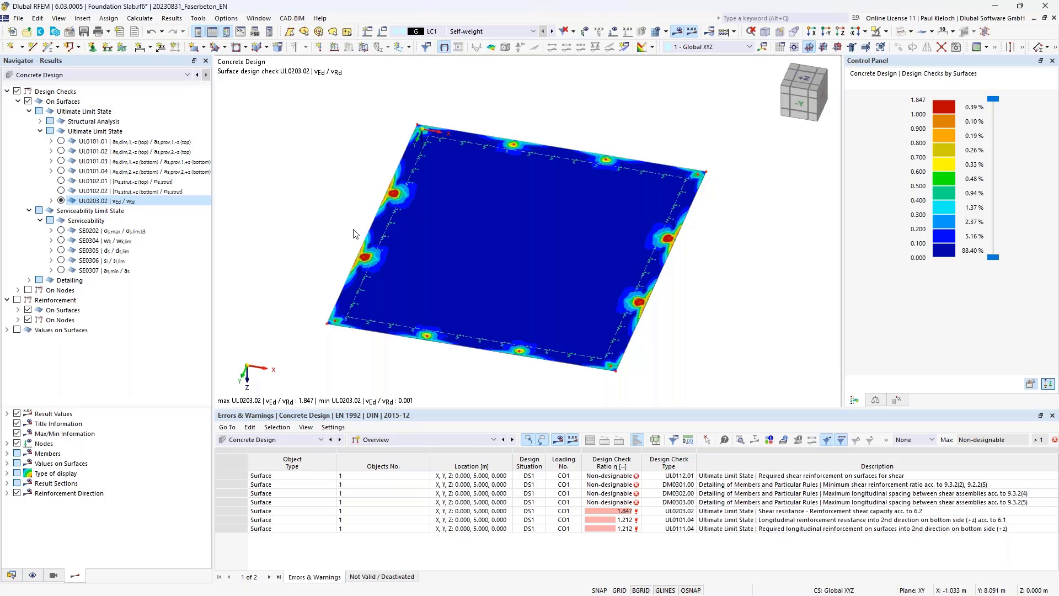
left_click(51, 200)
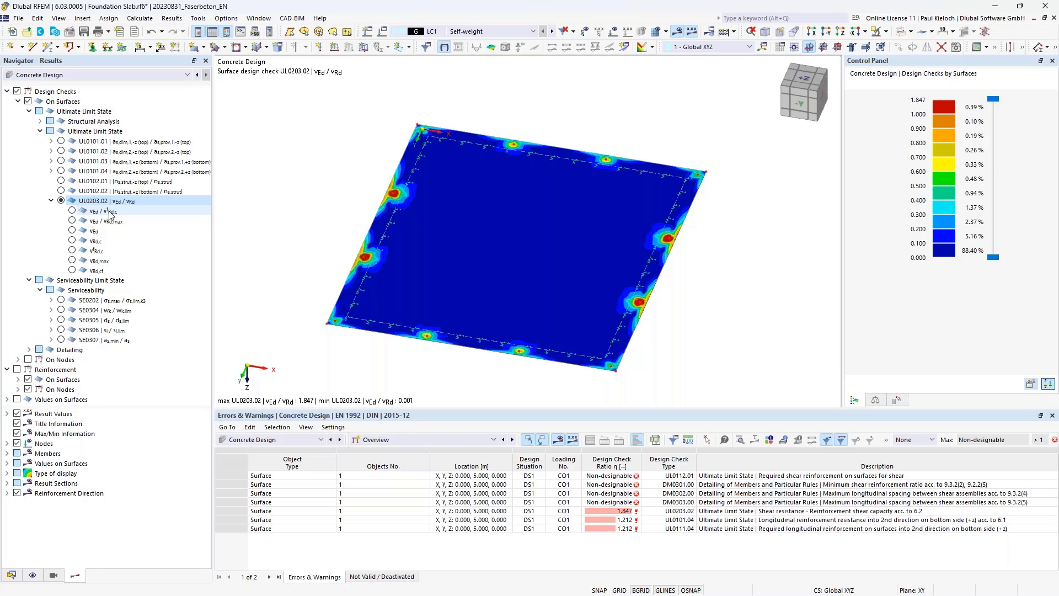
left_click(72, 250)
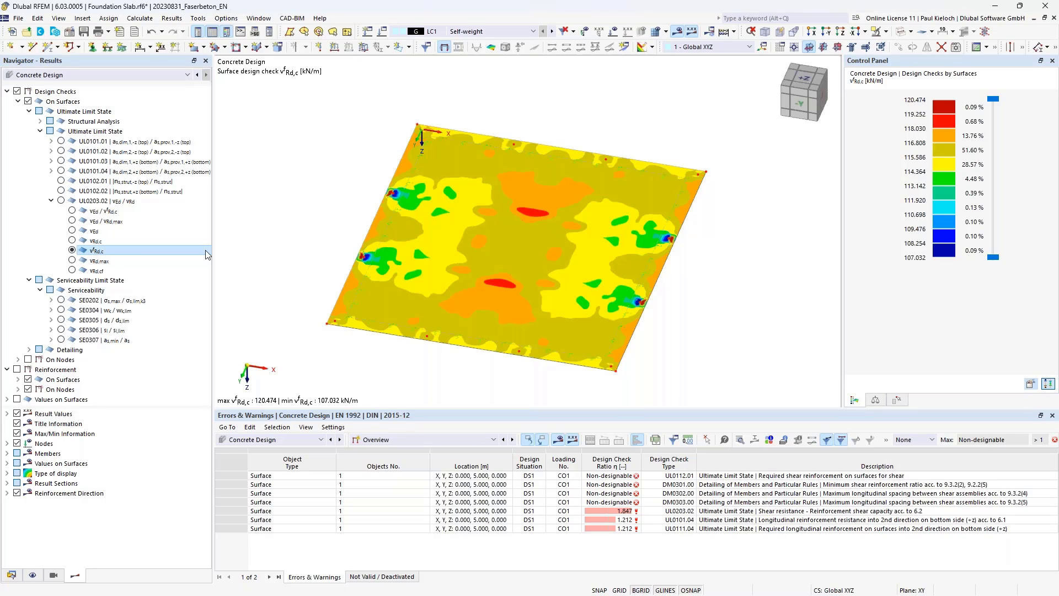
left_click(72, 241)
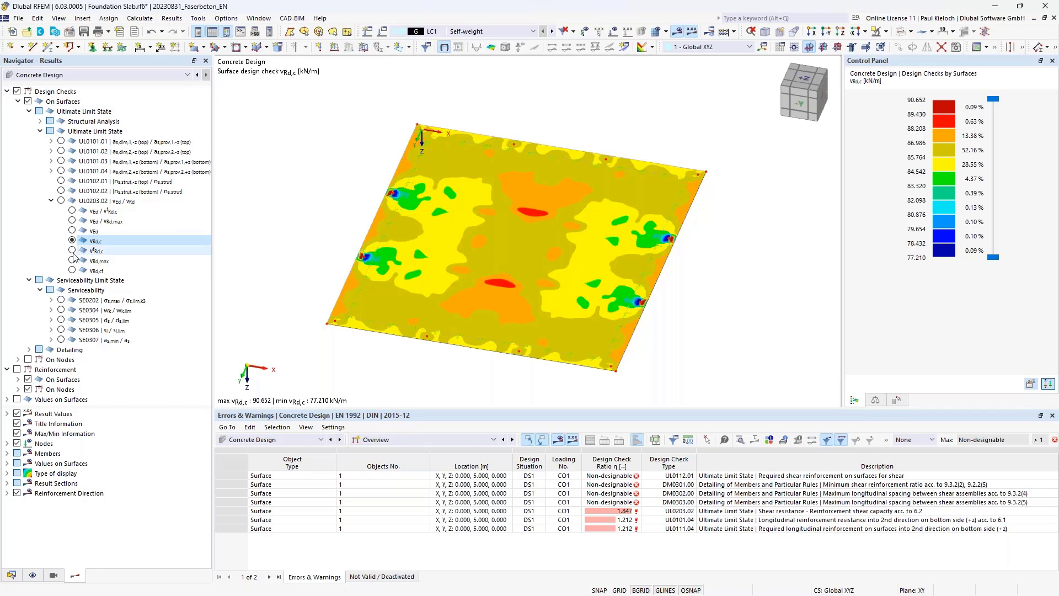
left_click(72, 250)
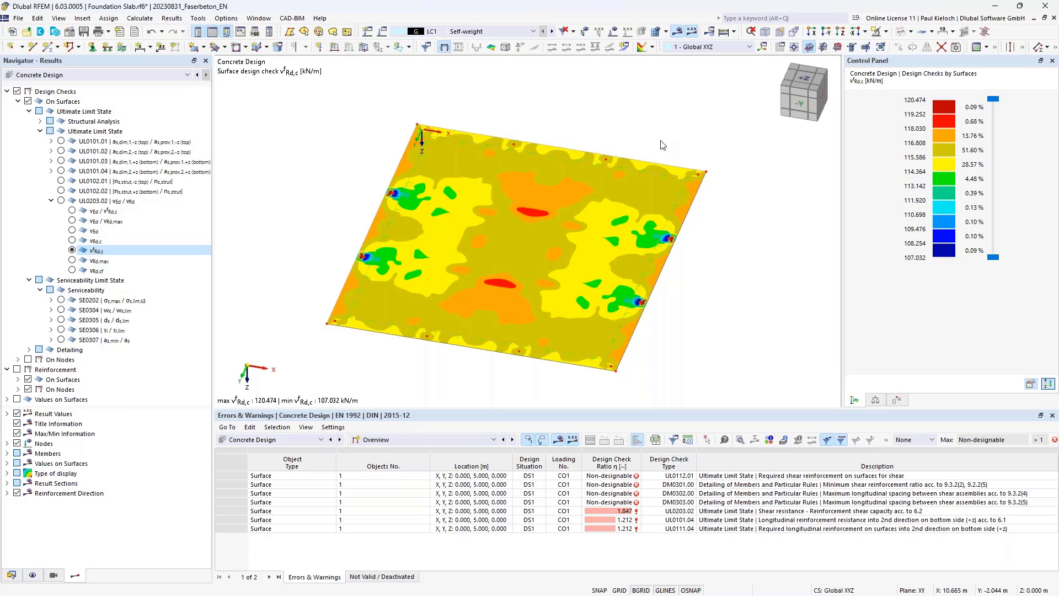
left_click(61, 201)
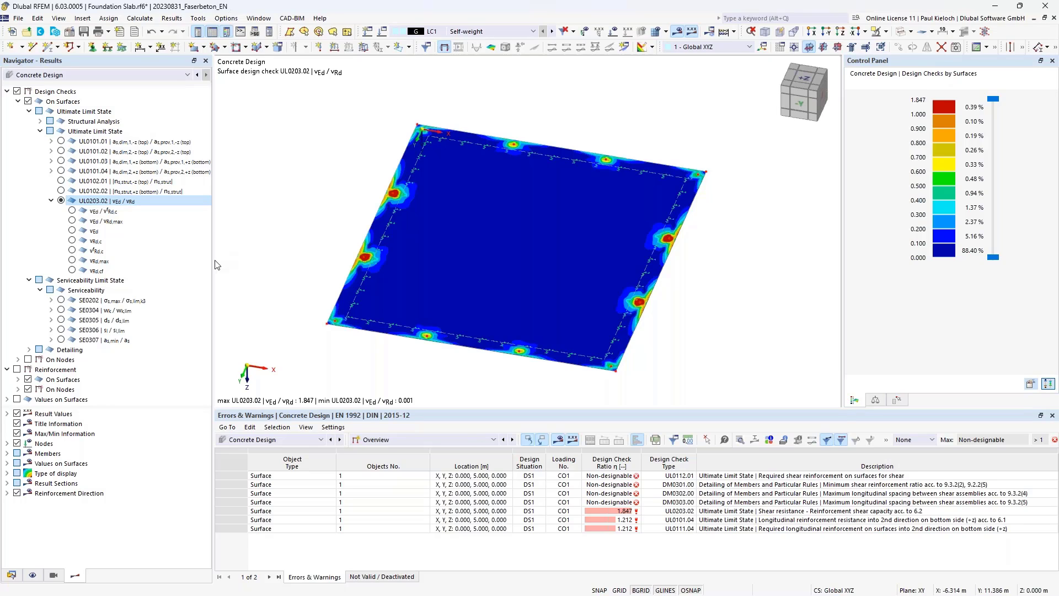
left_click(51, 201)
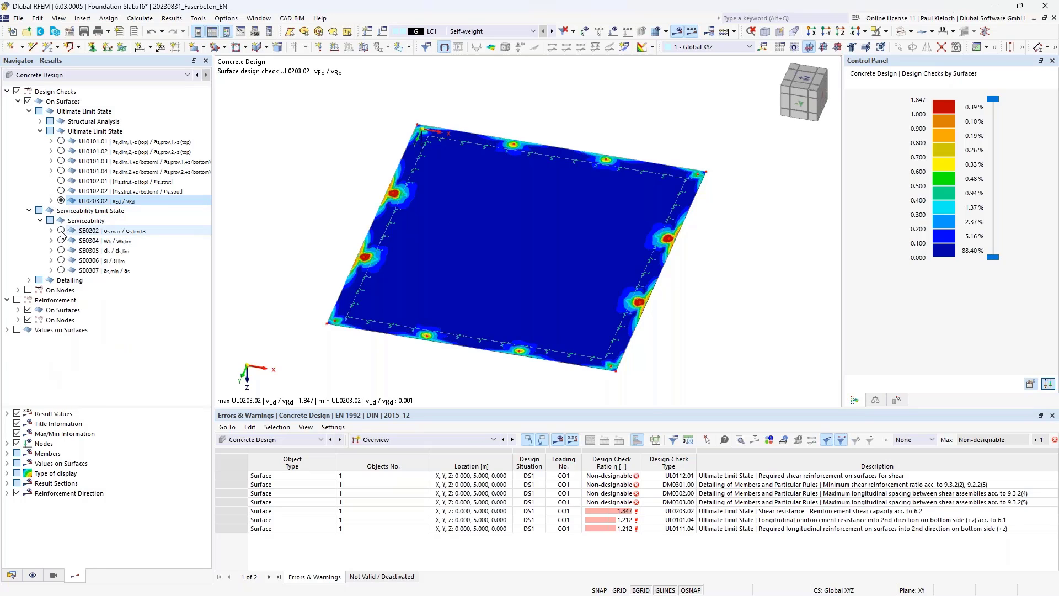
- Display the SE0202, SE0304, SE0305 and SE0306 serviceability checks on the slab in turn
left_click(60, 231)
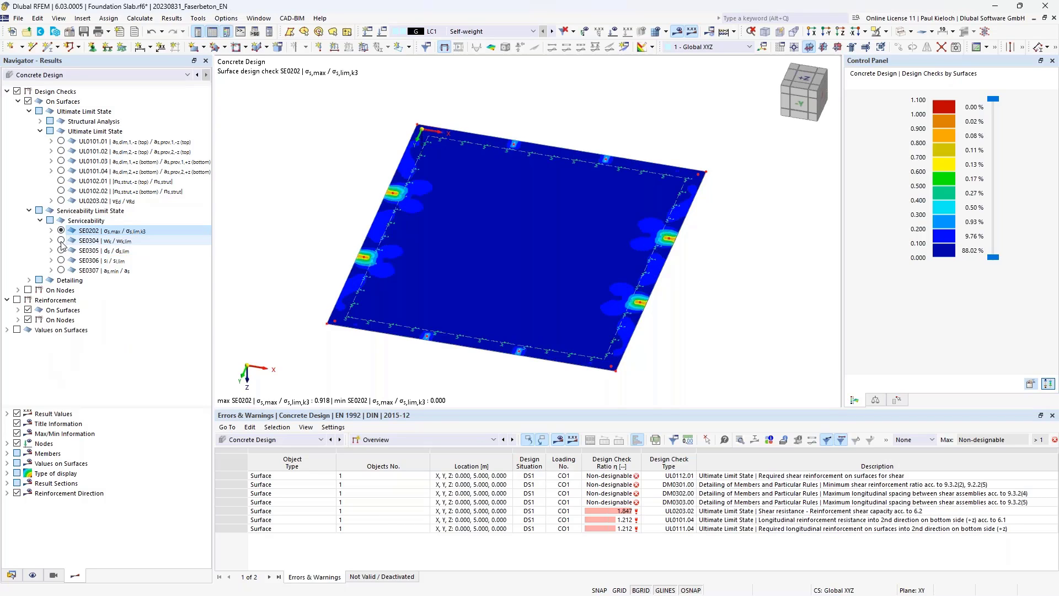
left_click(65, 242)
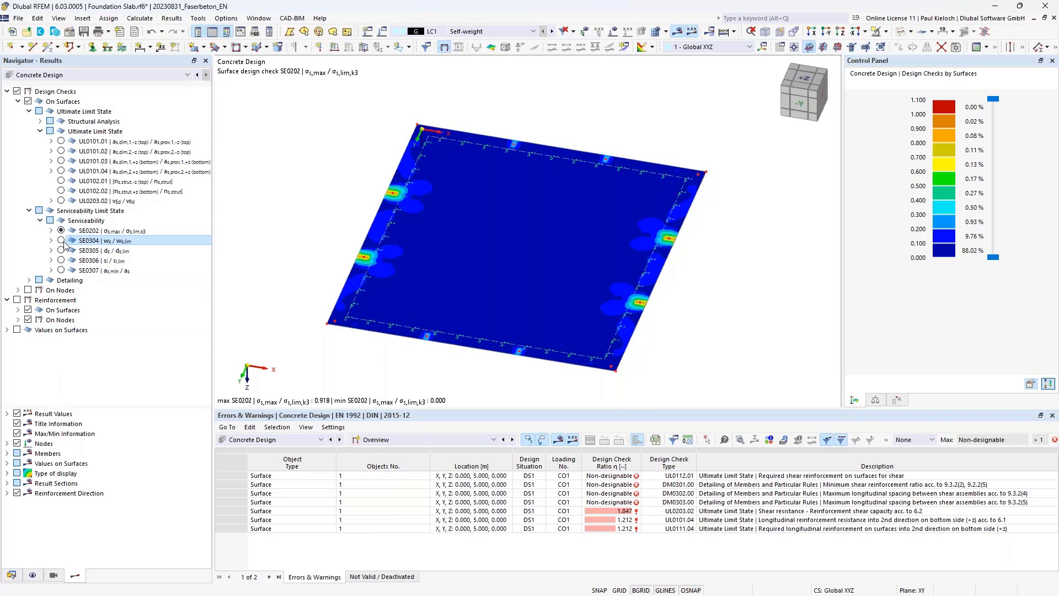
left_click(61, 250)
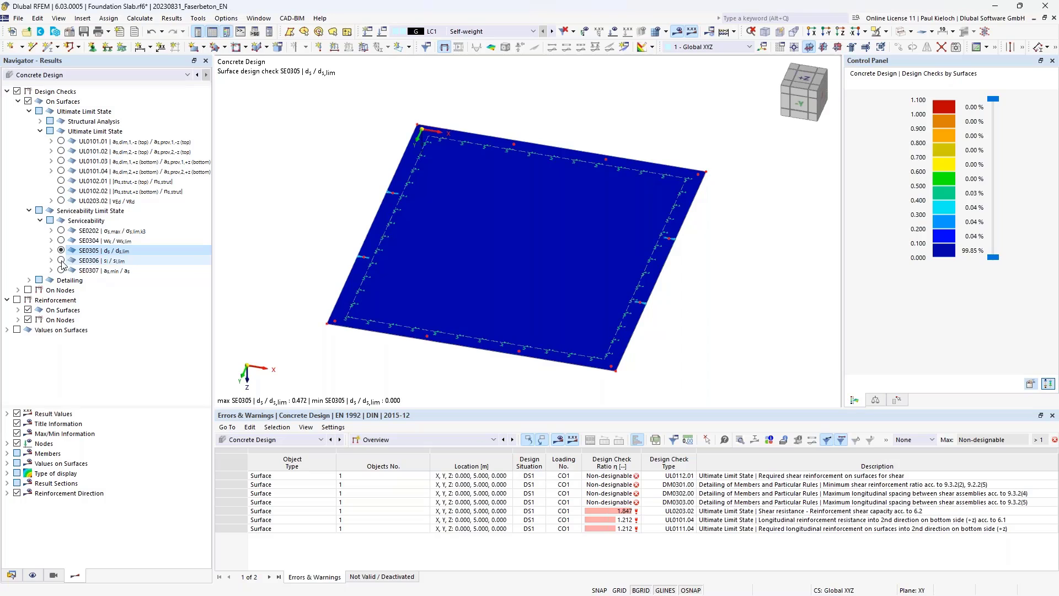
left_click(62, 261)
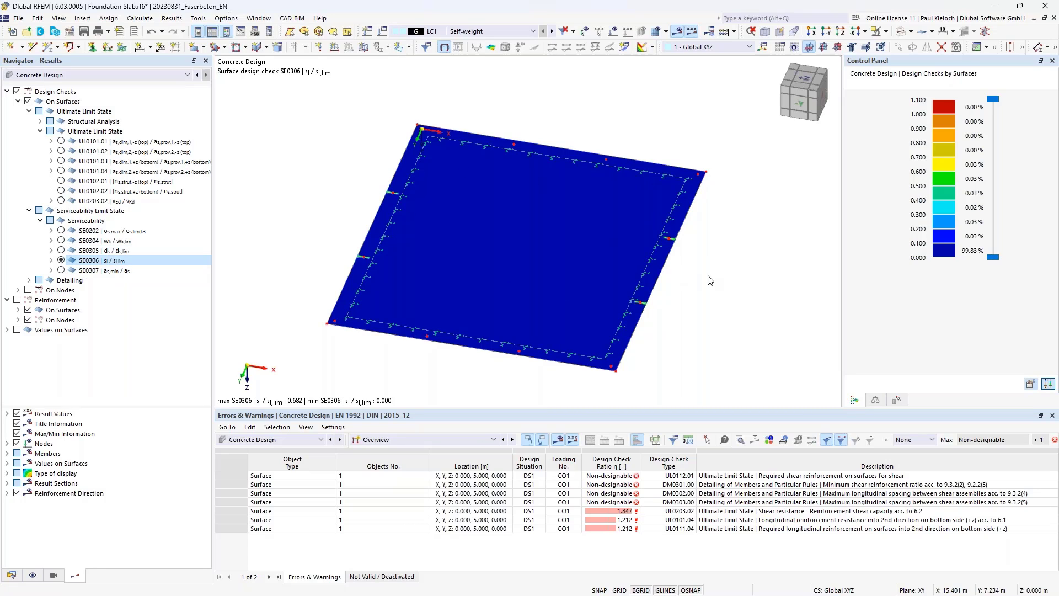
middle_click_drag(711, 281, 730, 259)
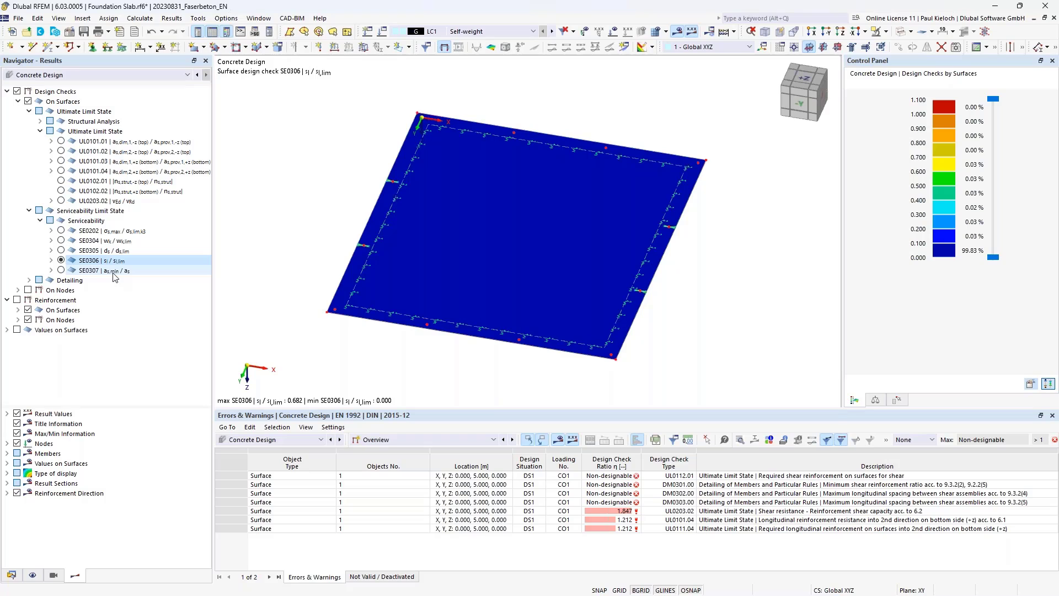
- Show the SE0307 minimum top reinforcement in direction 1, a uniform 4.51 cm²/m
left_click(62, 270)
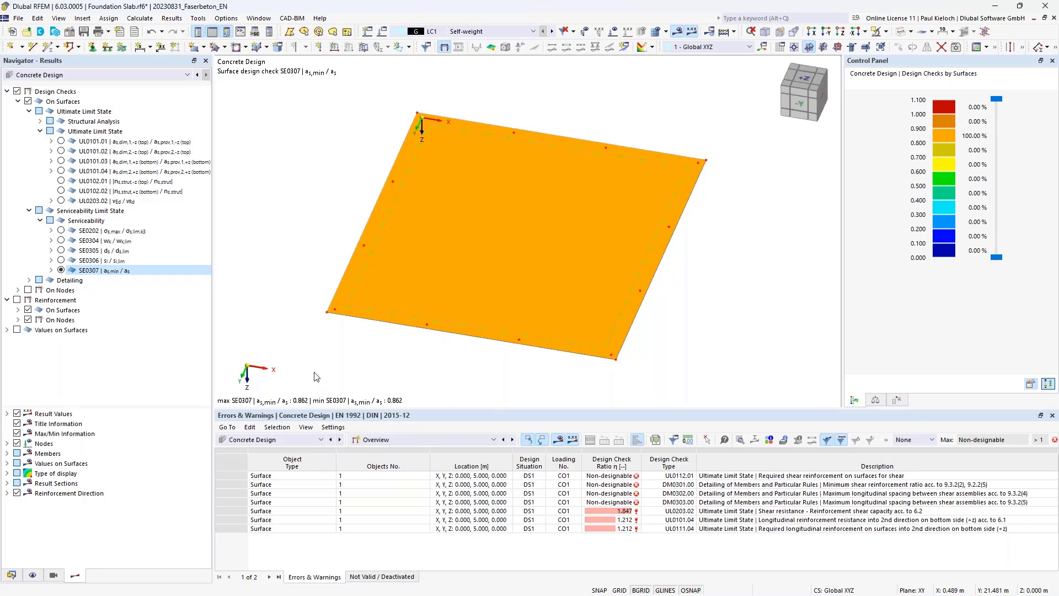
left_click(50, 271)
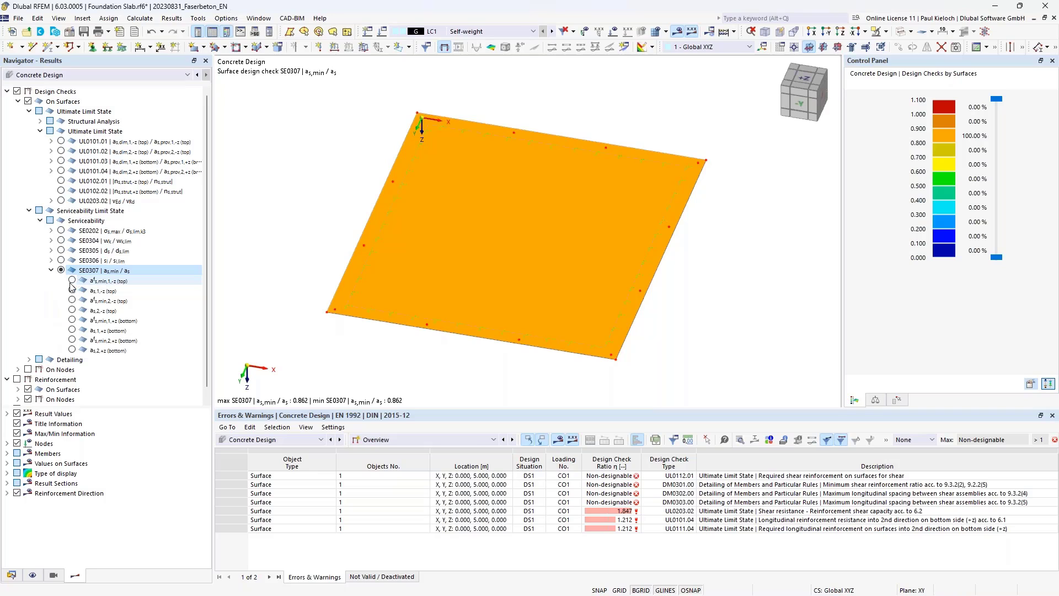
left_click(72, 280)
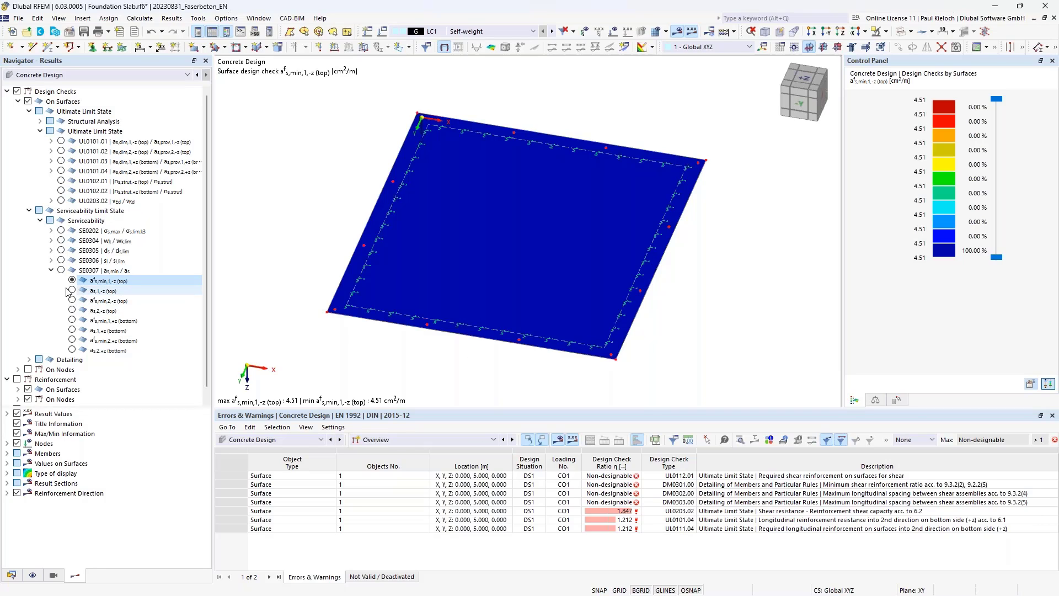
left_click(51, 270)
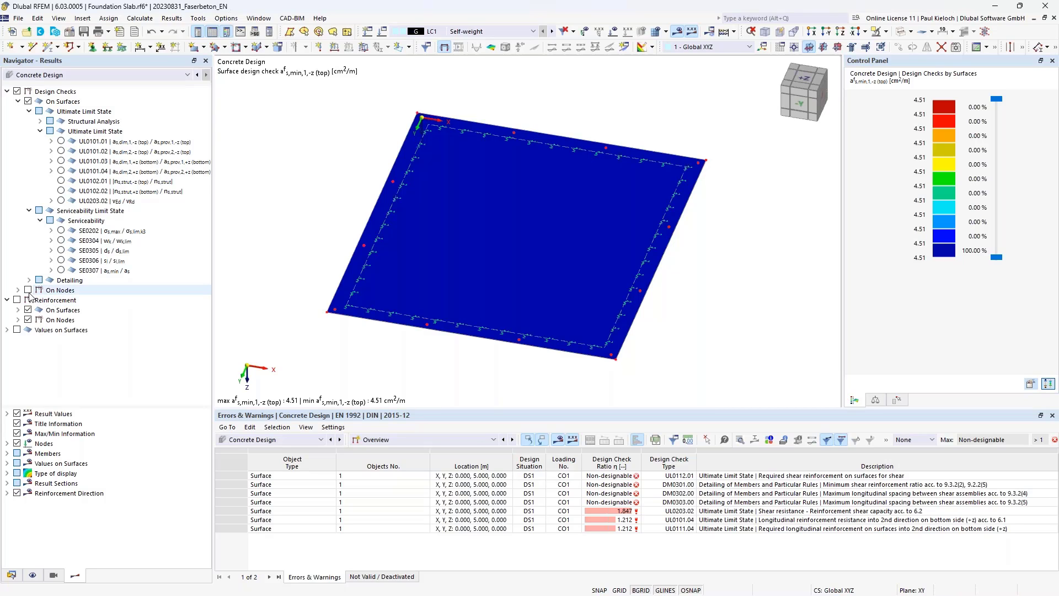
- Swap surface checks for node checks, showing UL0400 punching ratios 0.442 to 0.898
left_click(27, 101)
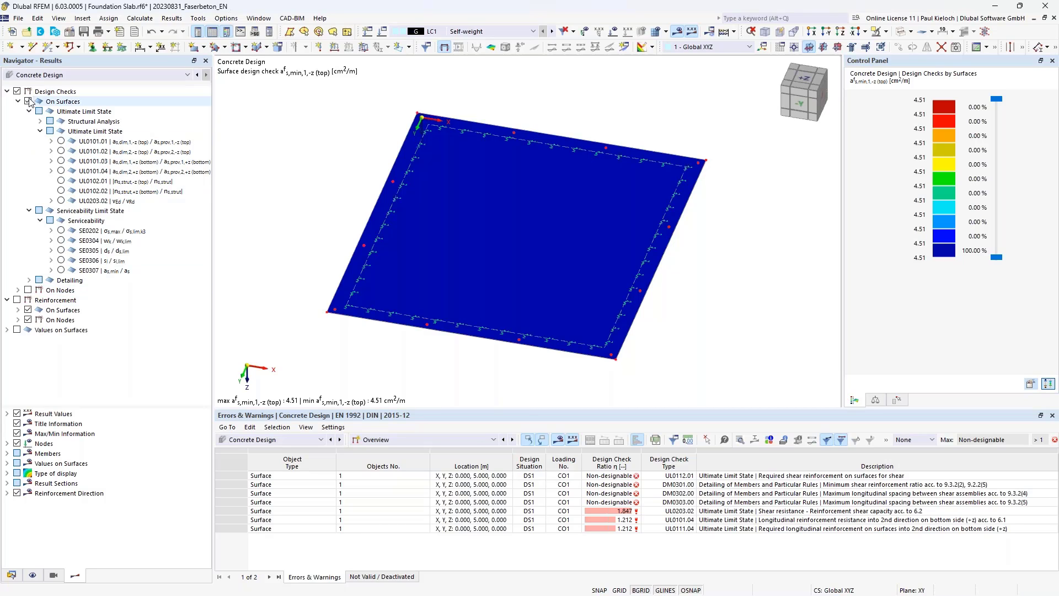
left_click(27, 289)
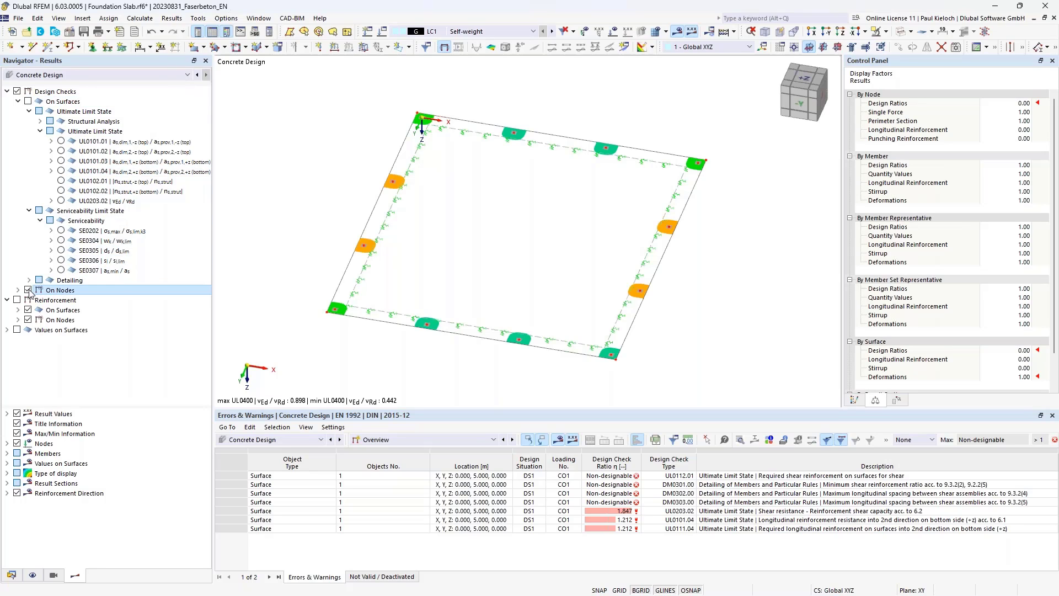
left_click(18, 290)
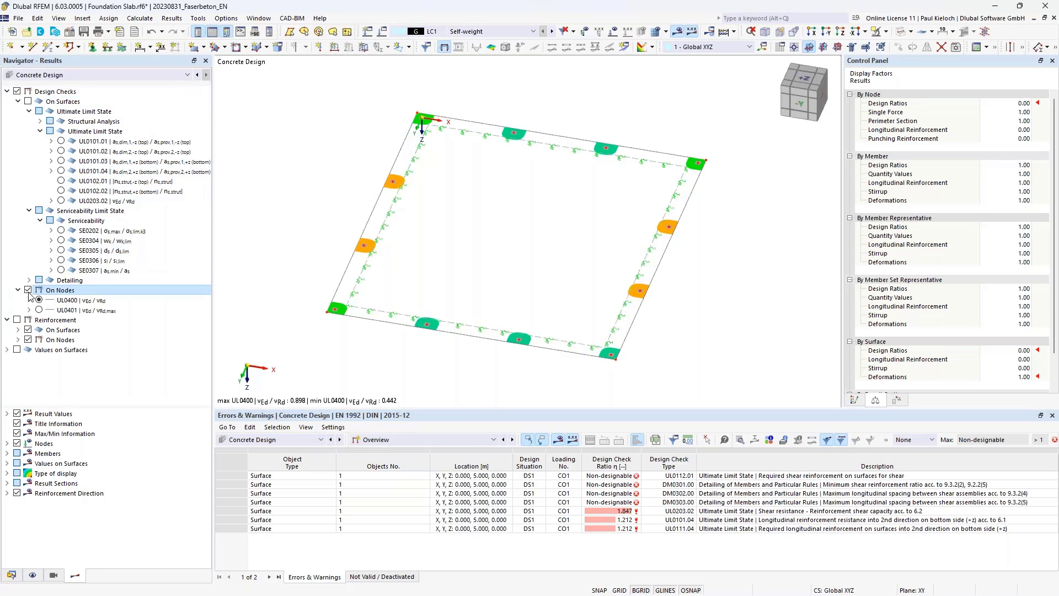
left_click(29, 300)
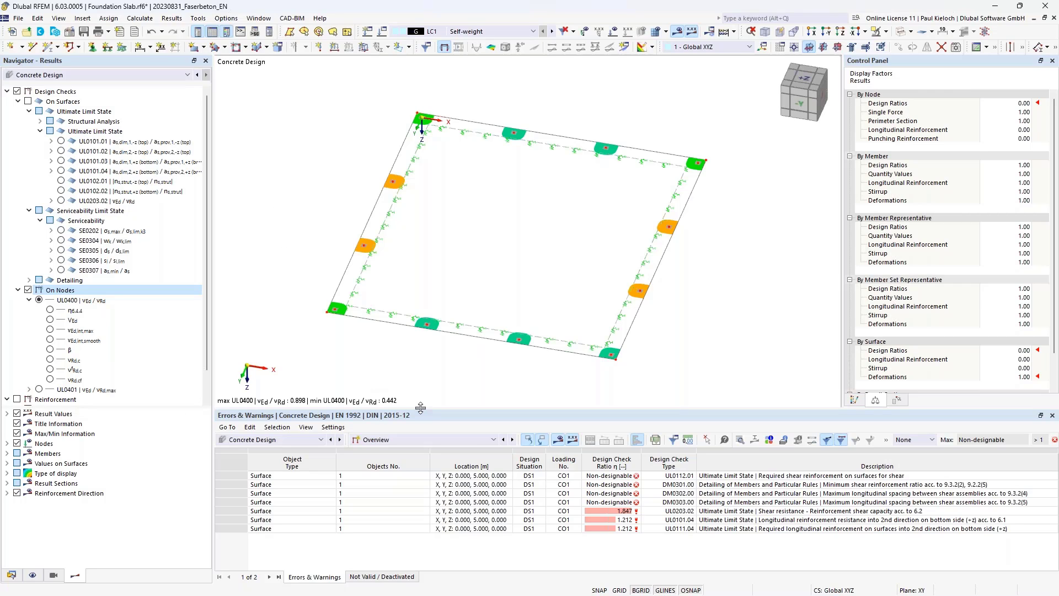
left_click_drag(420, 408, 420, 372)
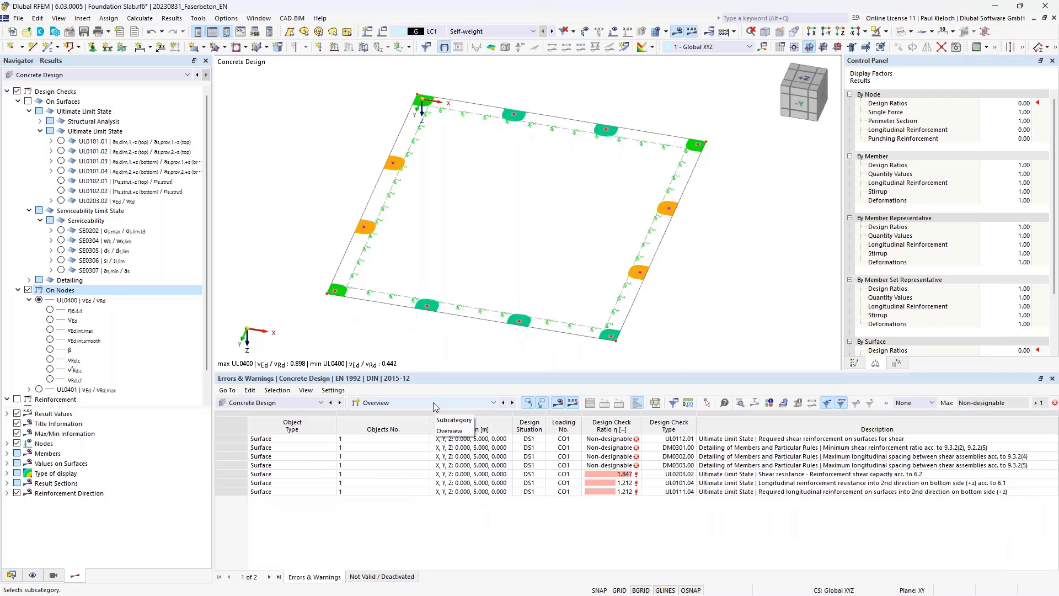
- Open the design check details for the UL0203.02 ratio 1.847 at mesh node 2
left_click(434, 406)
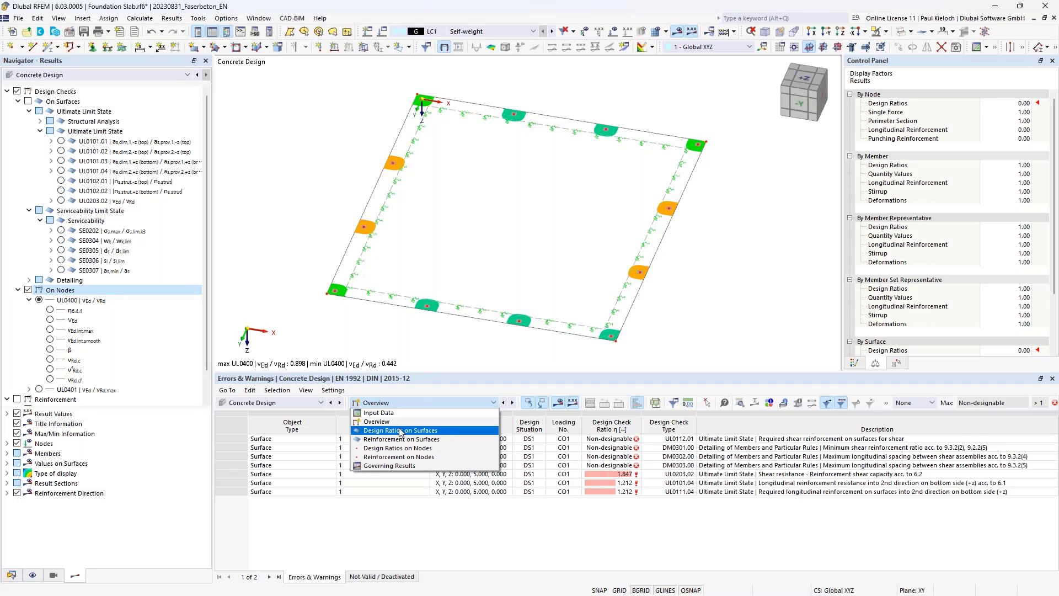
left_click(422, 432)
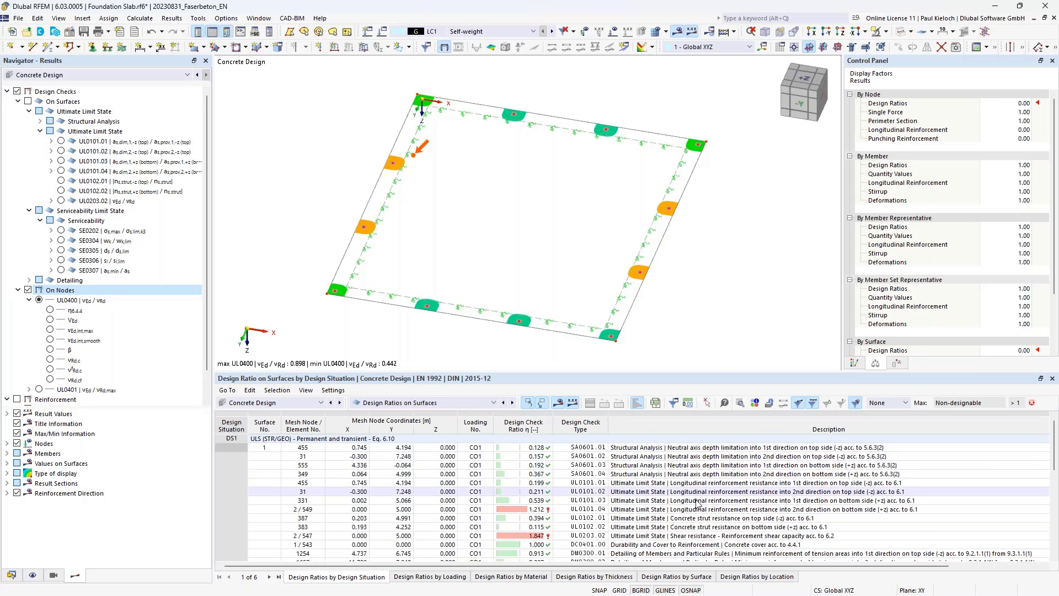
left_click(689, 539)
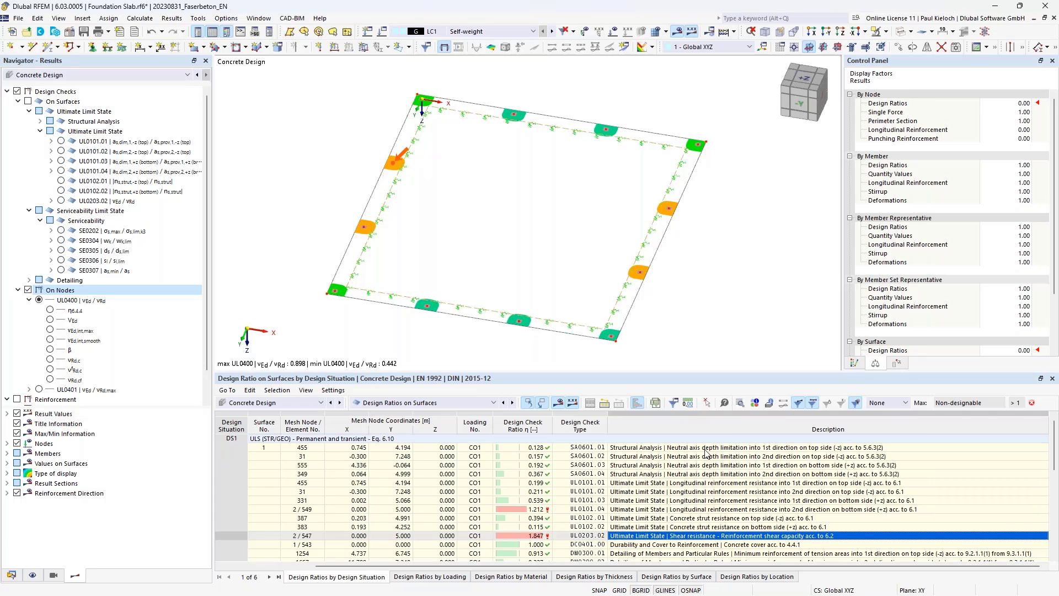
left_click(724, 402)
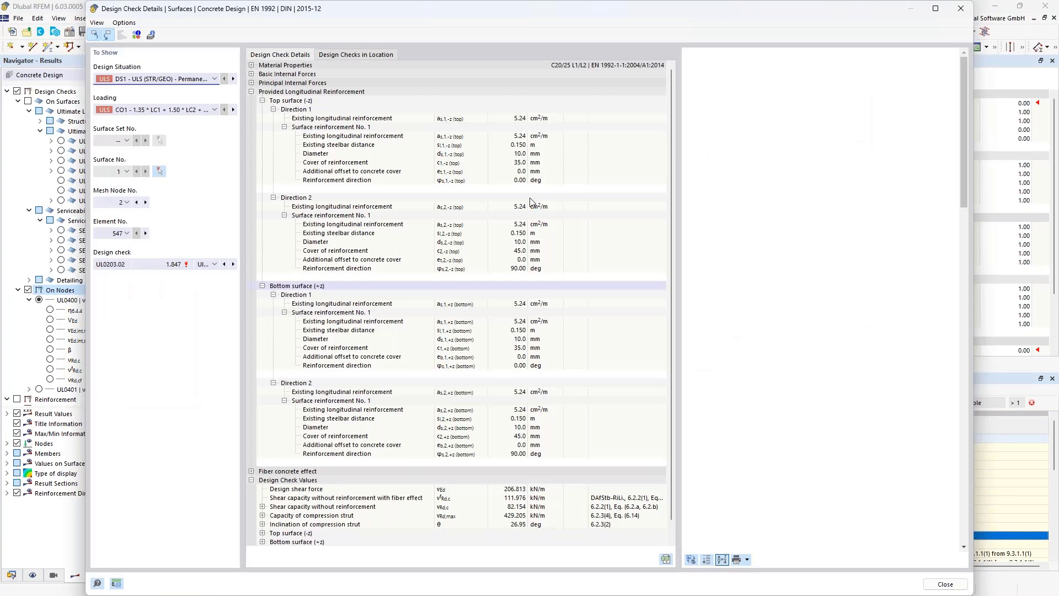
- Review the UL0203.02 shear derivation down to η = 206.813/111.976 = 1.847
left_click(252, 91)
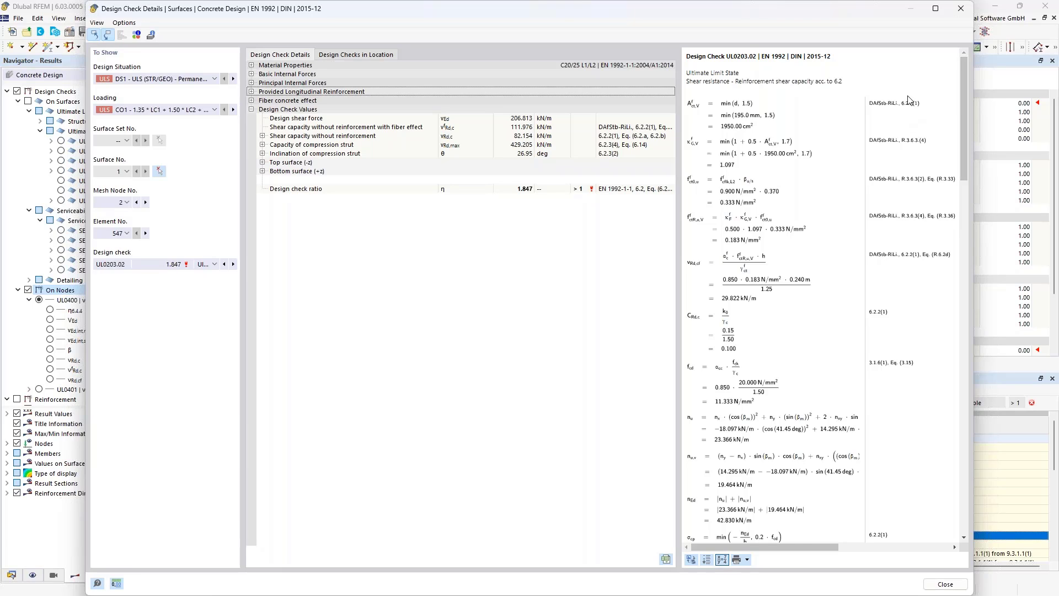
left_click_drag(960, 101, 962, 326)
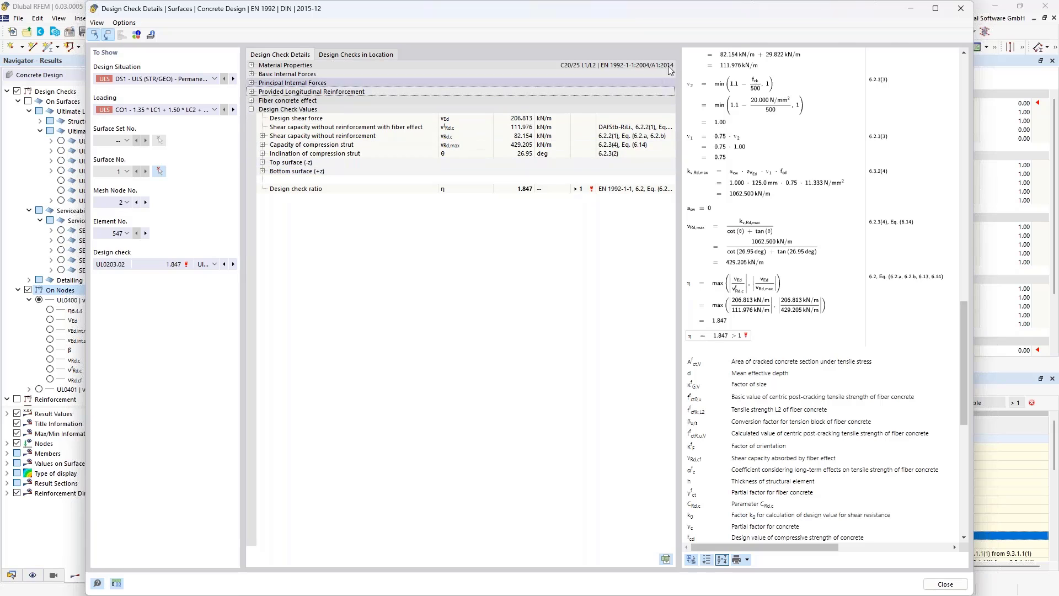
- Close the UL0203.02 design check details
left_click(965, 14)
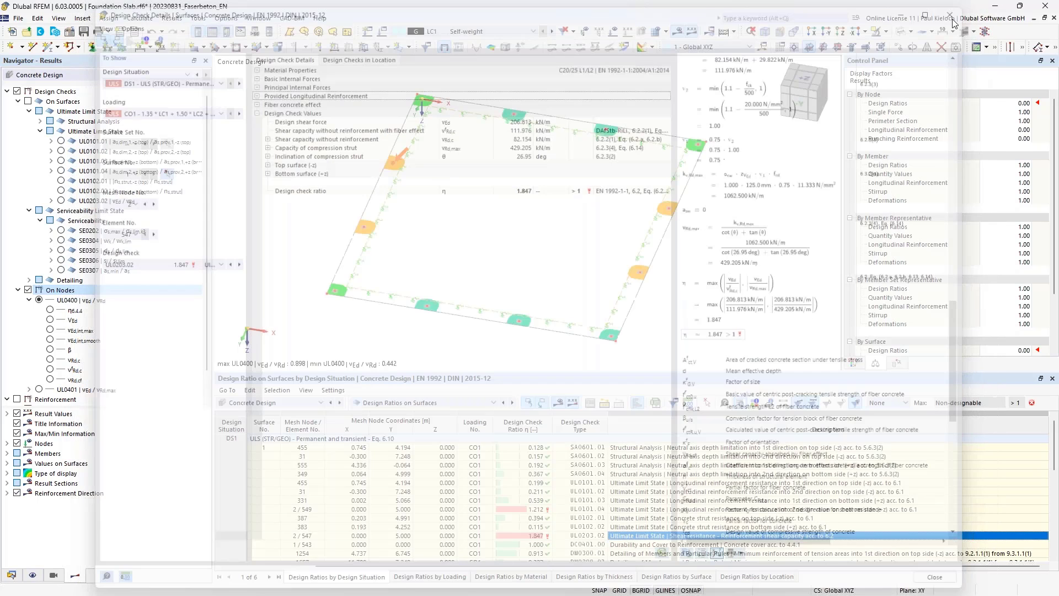
scroll(704, 475, "down", 4)
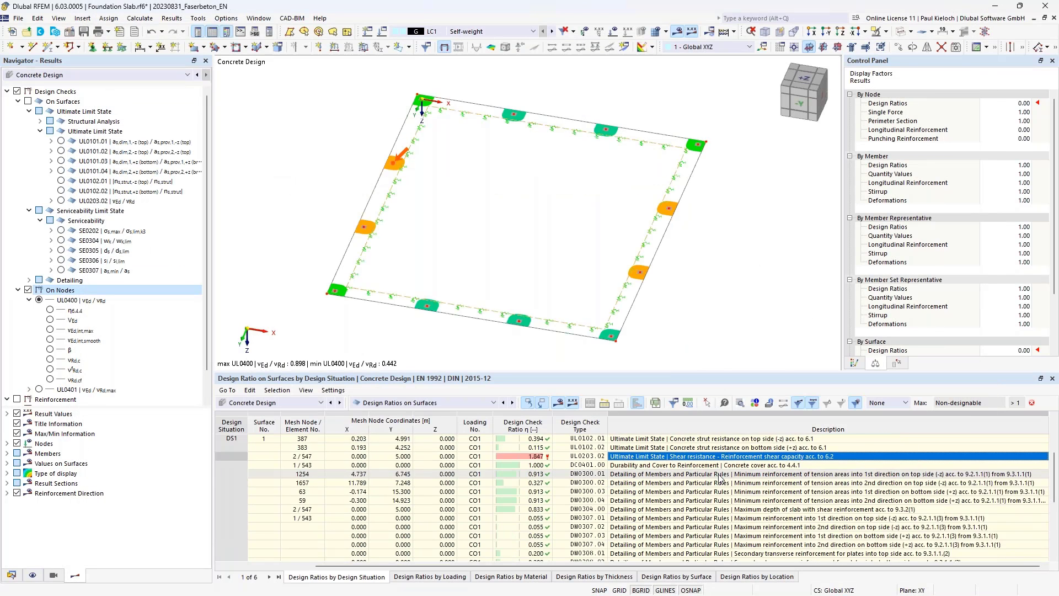
scroll(771, 486, "up", 2)
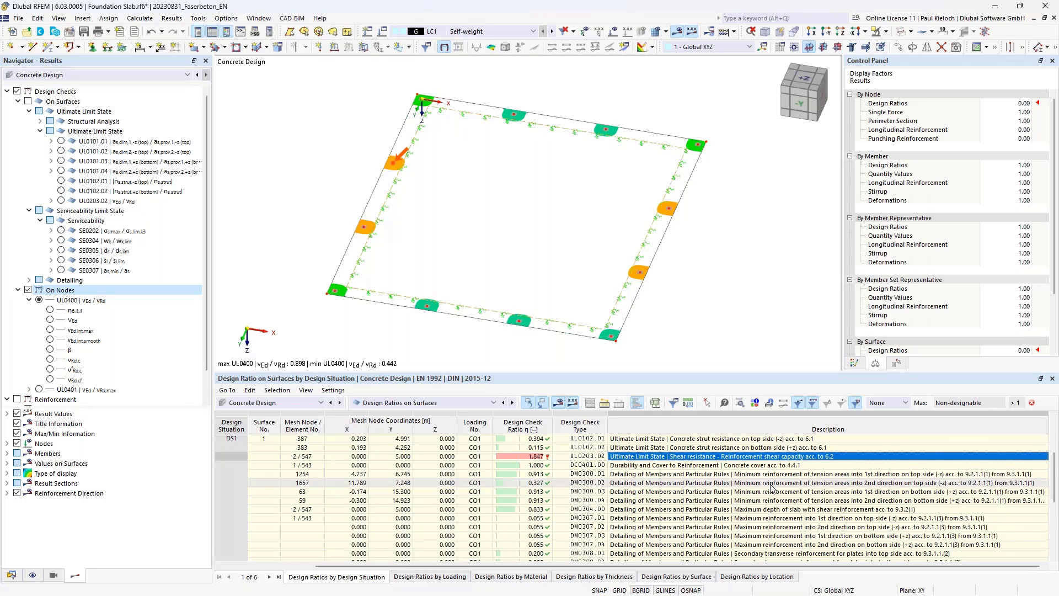
- List design ratios by surface and open the SE0307.00 check details (ratio 0.862)
left_click(702, 576)
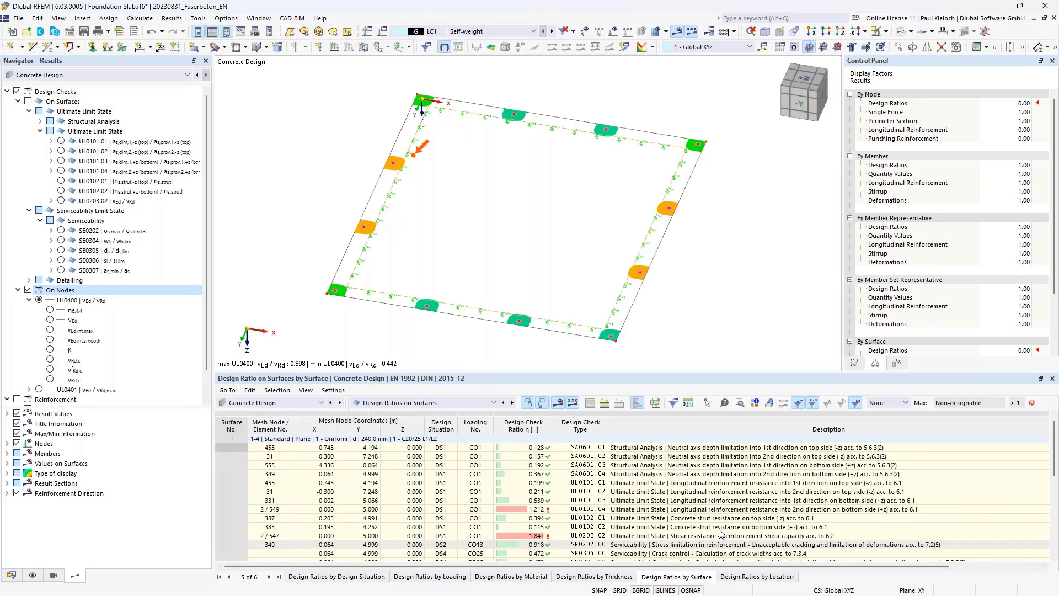
scroll(740, 503, "down", 2)
scroll(755, 499, "down", 2)
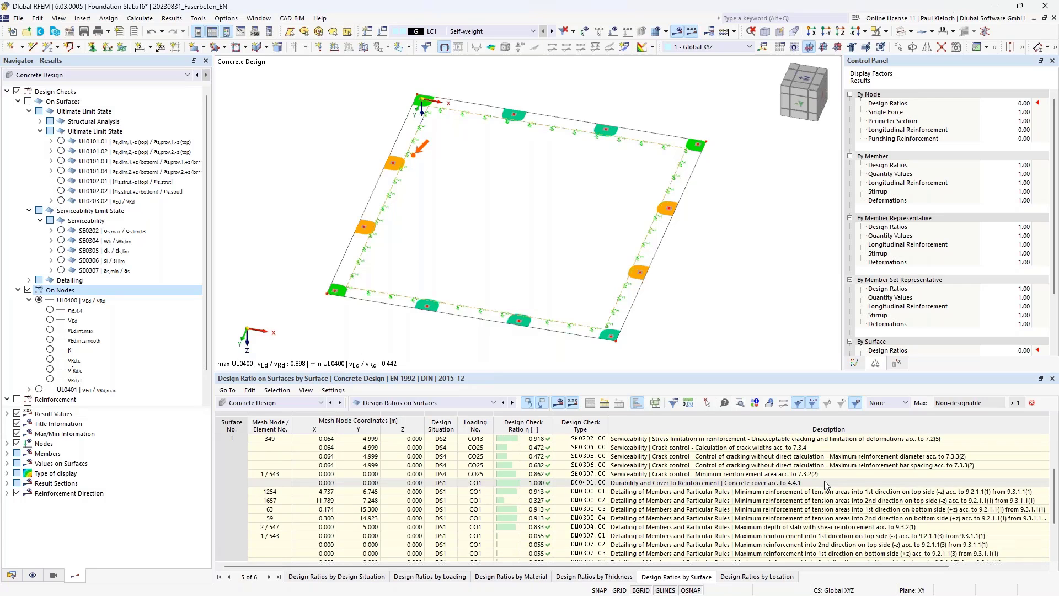
left_click(831, 475)
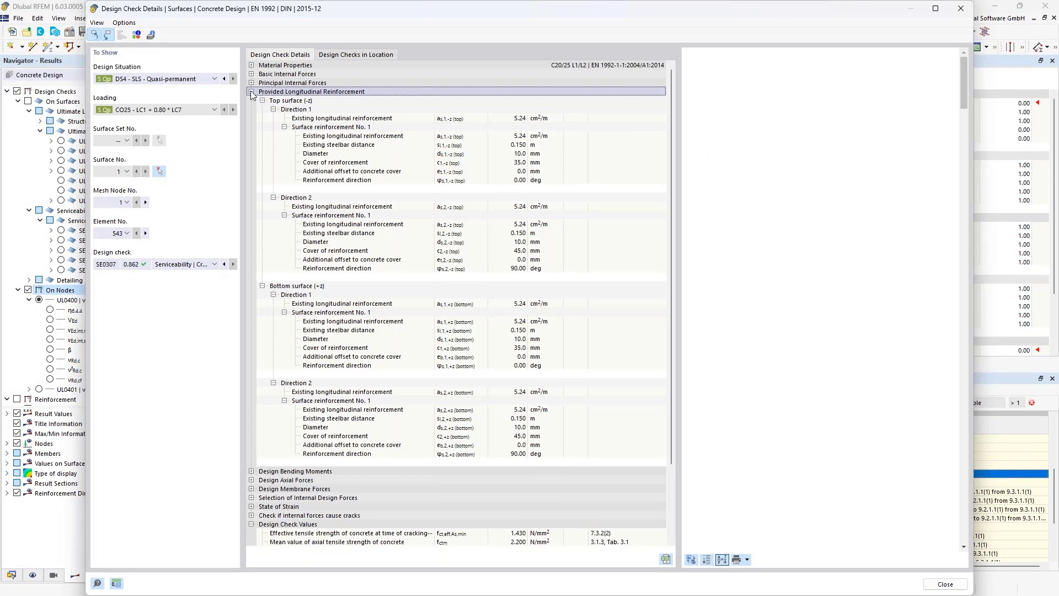
- Review the SE0307 crack-control formulas behind the 0.862 ratio, then close the details
left_click(252, 91)
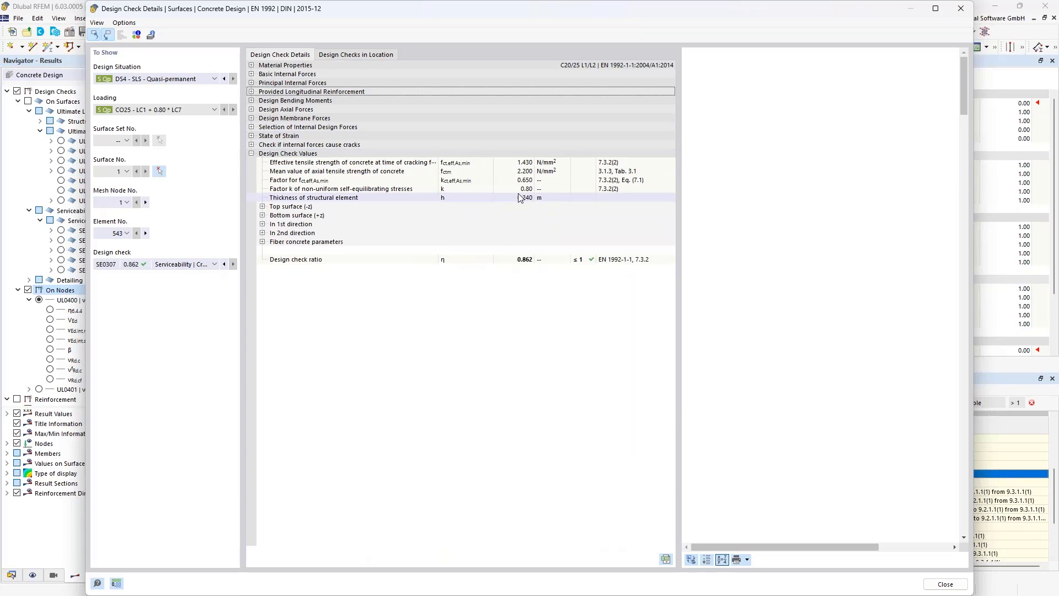
left_click(524, 259)
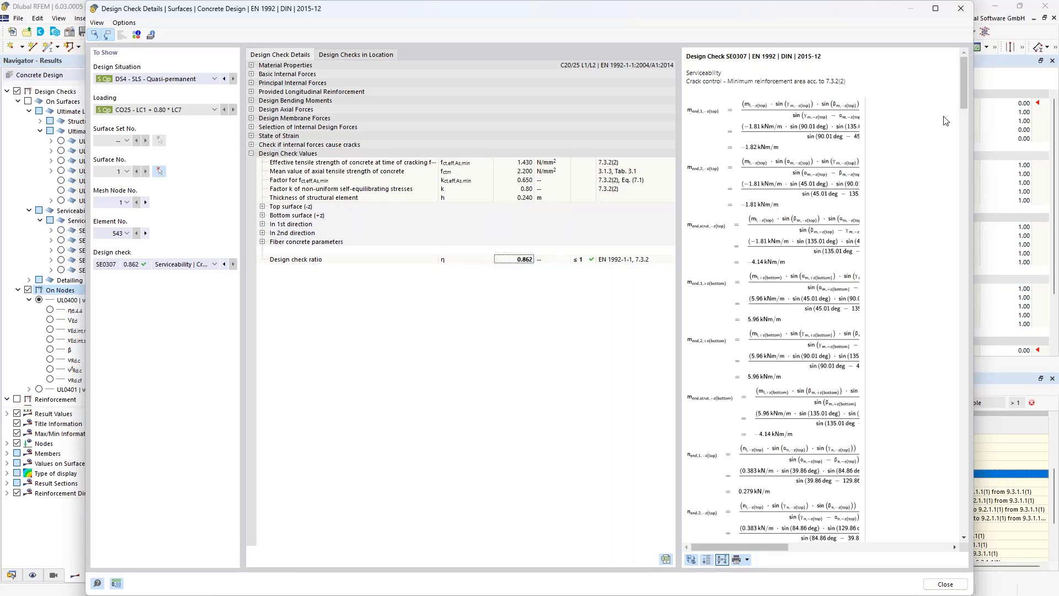
left_click_drag(964, 86, 973, 344)
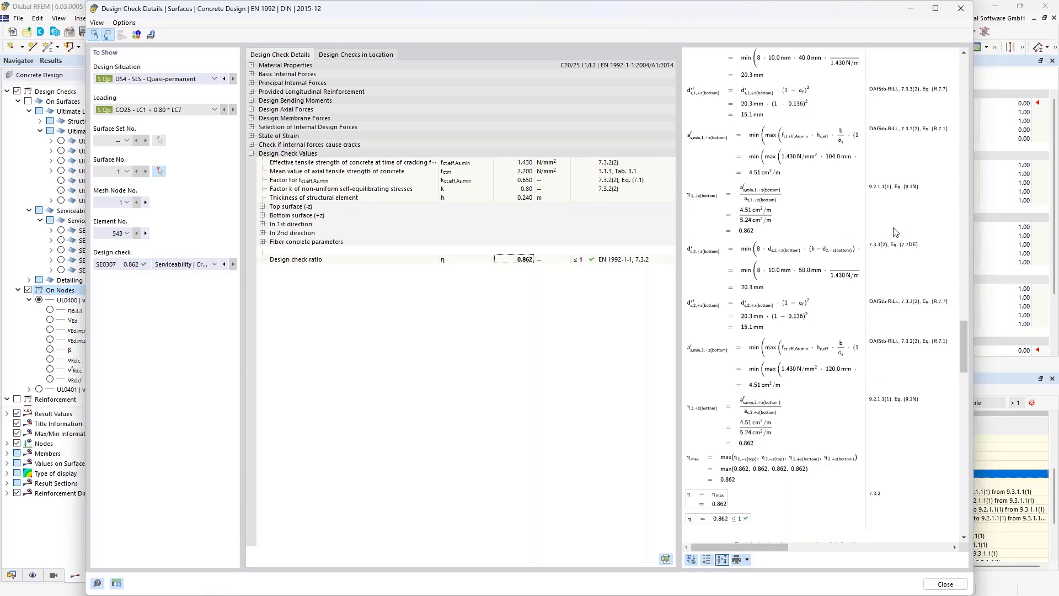
left_click(966, 11)
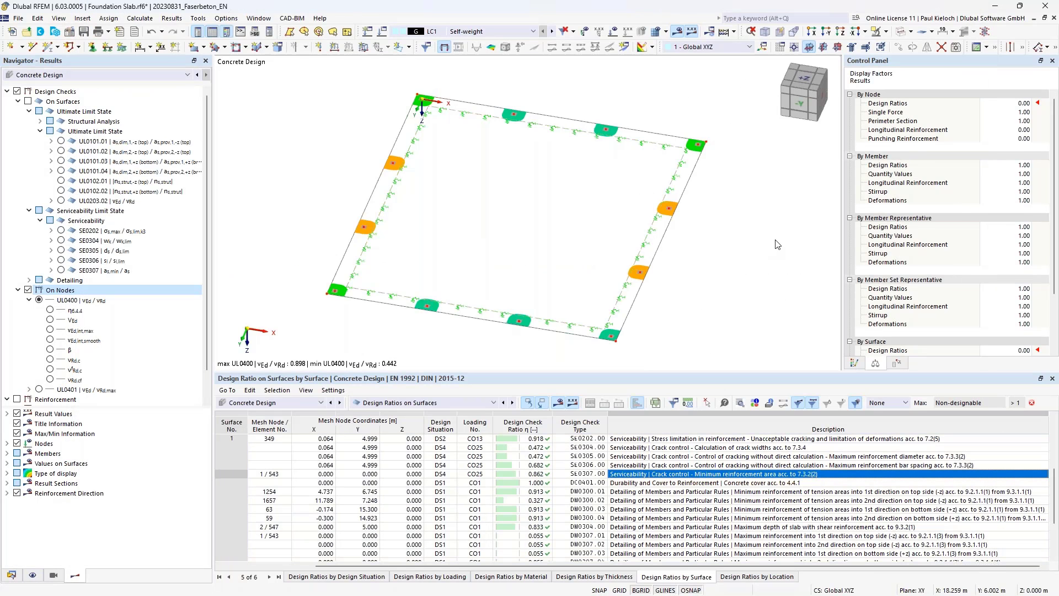
- Tilt the slab flatter, shift it up, and widen the navigator slightly
mouse_move(758, 276)
middle_mouse_down("ctrl")
mouse_move(750, 288)
mouse_move(745, 268)
mouse_move(751, 274)
middle_mouse_up("ctrl")
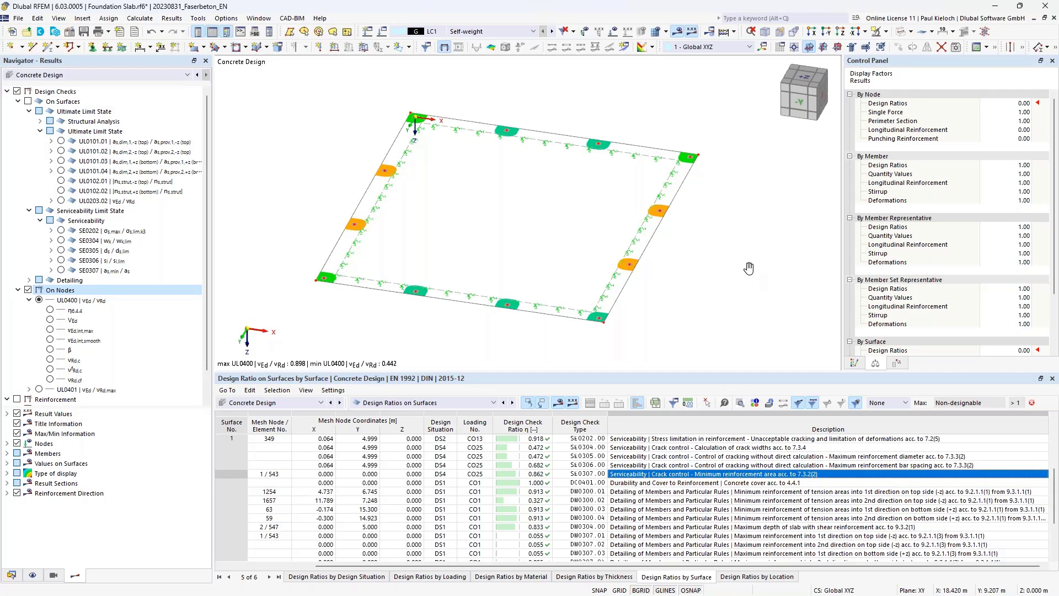
middle_click_drag(750, 274, 749, 261)
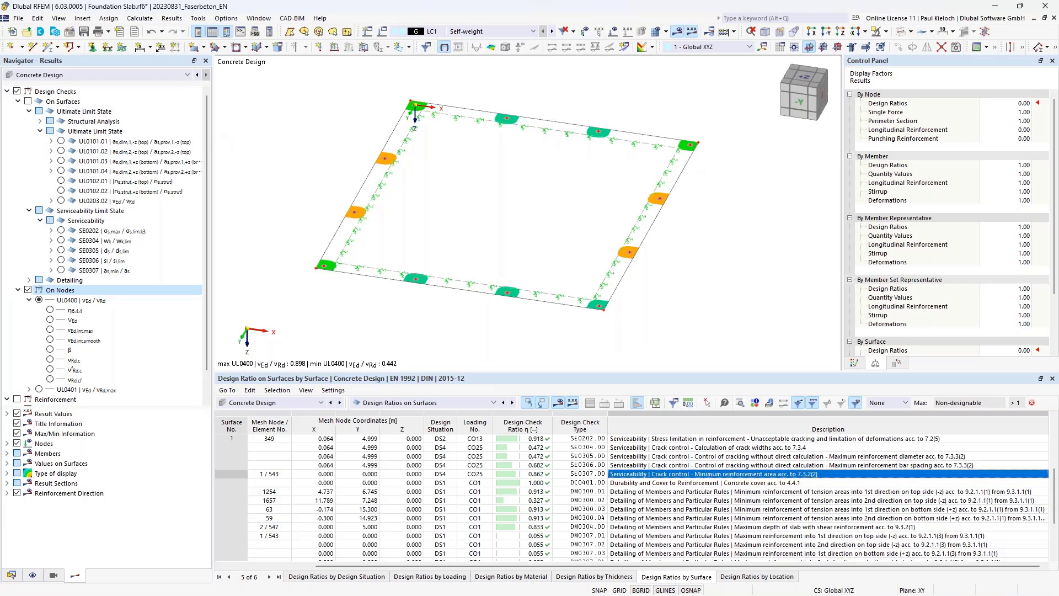
left_click_drag(213, 134, 236, 130)
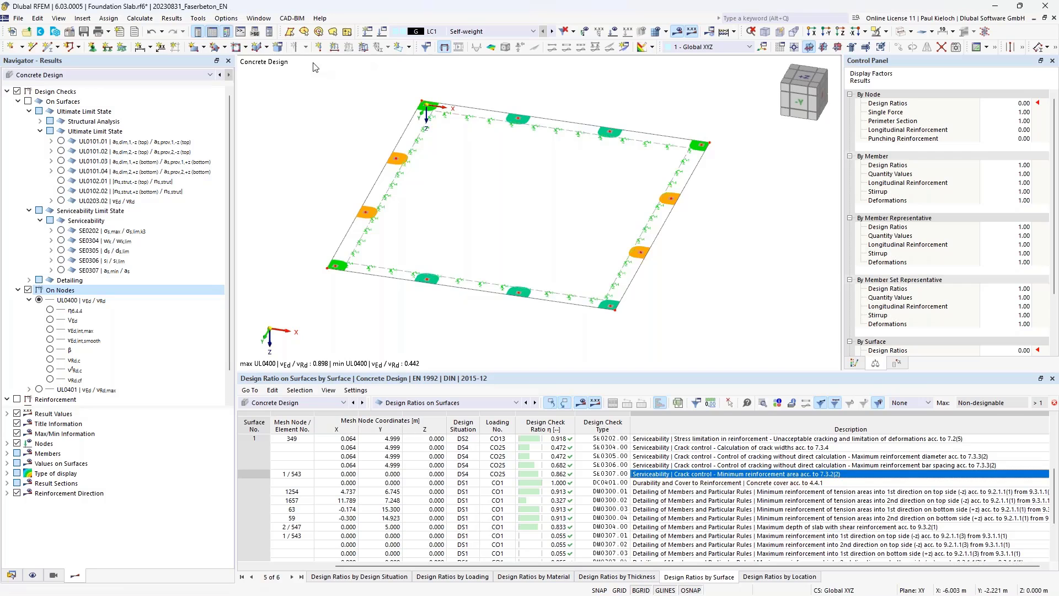
- Draw a line across the slab and divide the slab into two surfaces along it
left_click(32, 47)
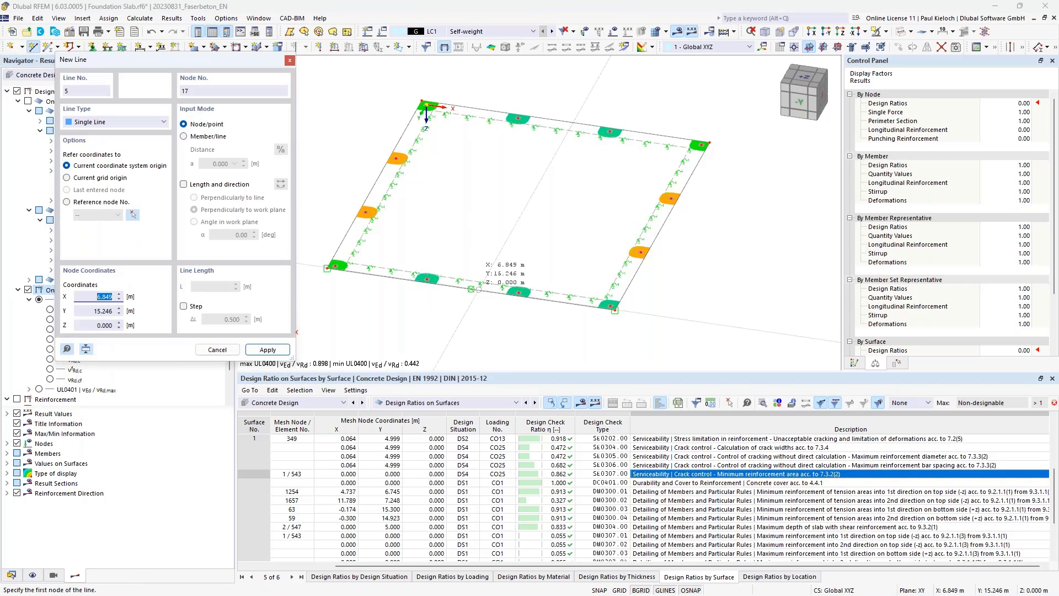
left_click(478, 281)
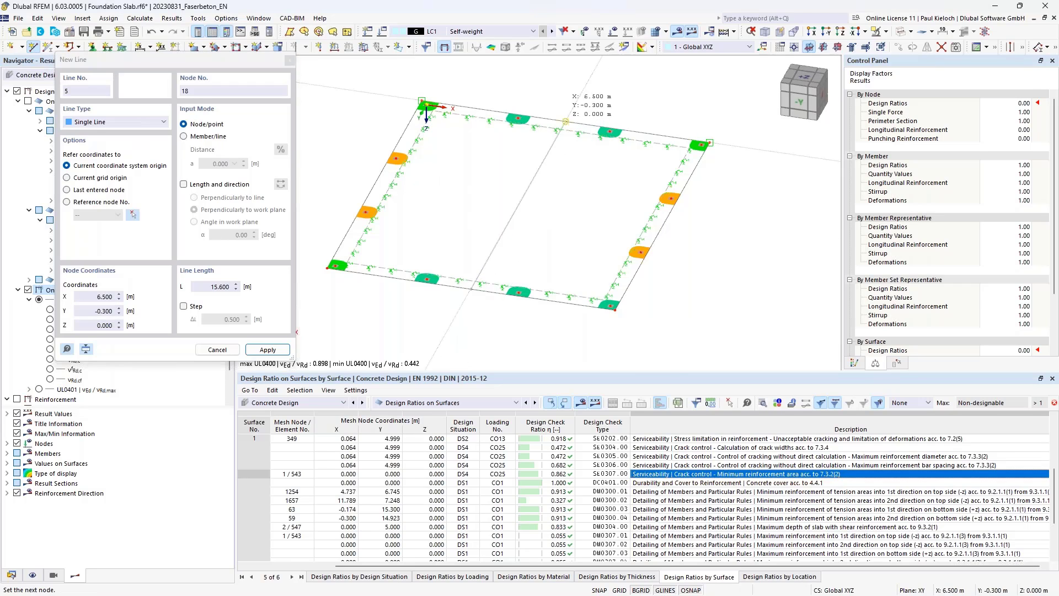
left_click(565, 121)
left_click(576, 349)
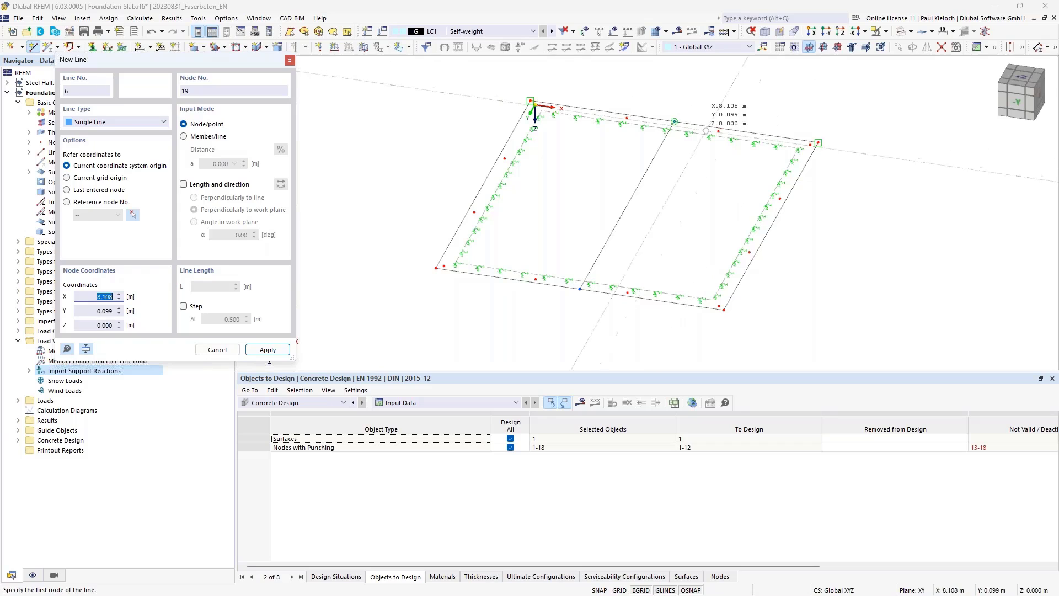
key("Escape")
right_click(656, 133)
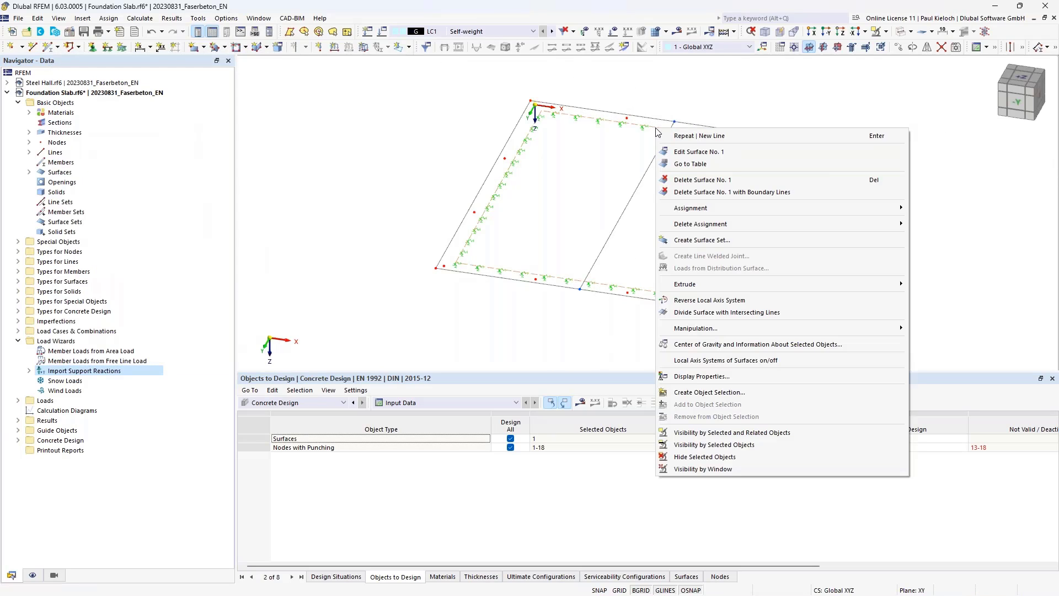
left_click(717, 312)
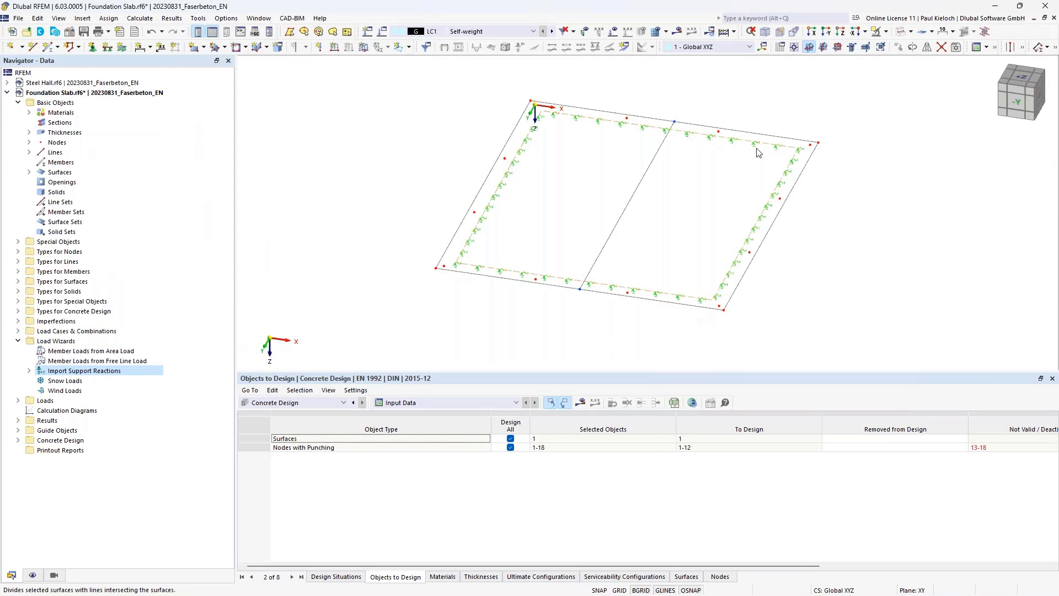
- Show node and surface numbering in the model view
middle_click_drag(788, 108, 695, 95)
right_click(788, 114)
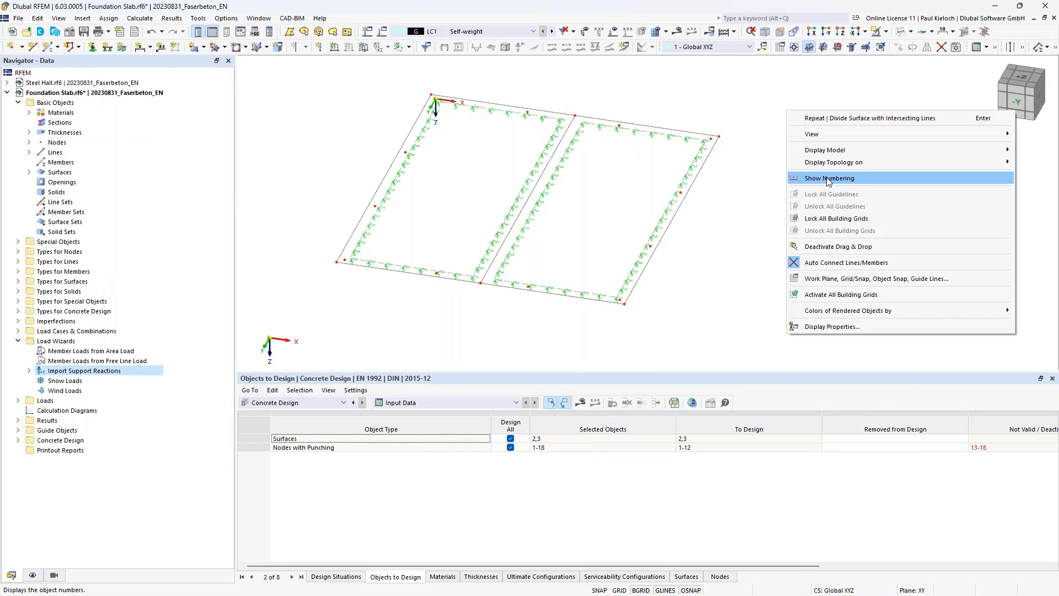
left_click(827, 182)
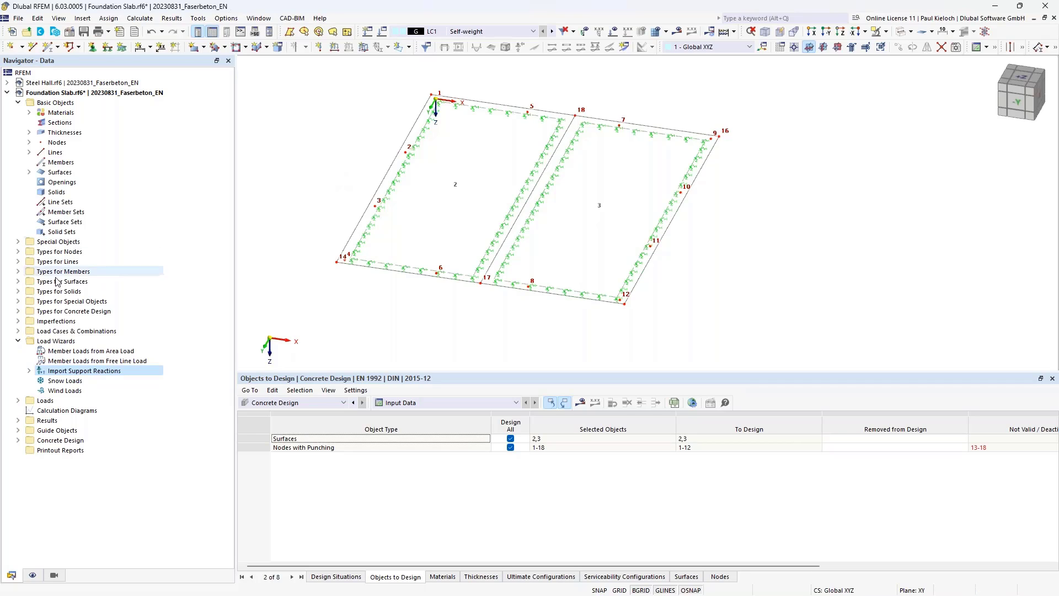
- Expand Special Objects > Surface Results Adjustments and select adjustments 1–6 for editing
left_click(18, 242)
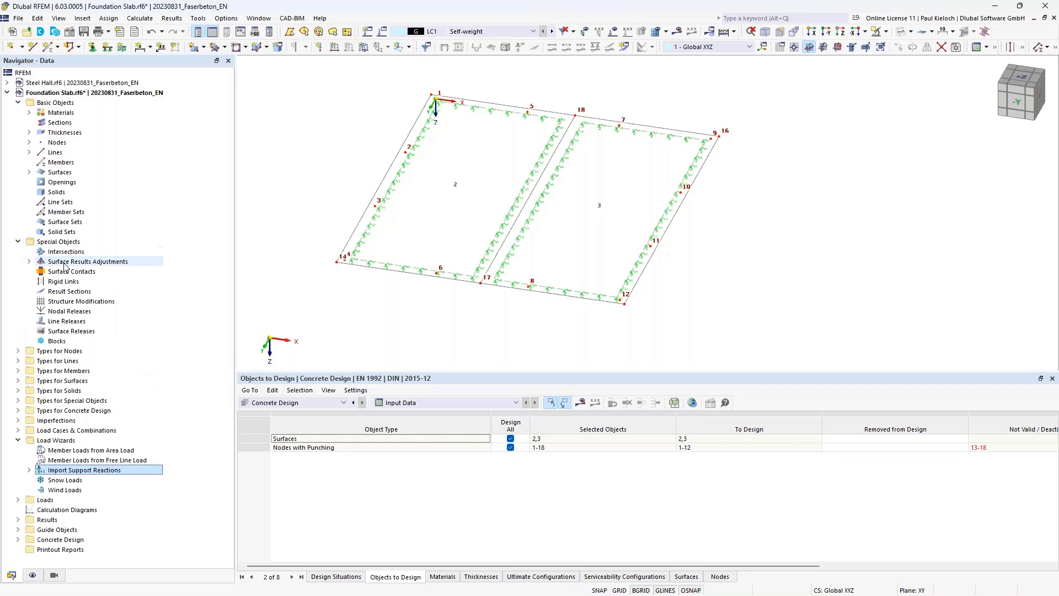
left_click(66, 263)
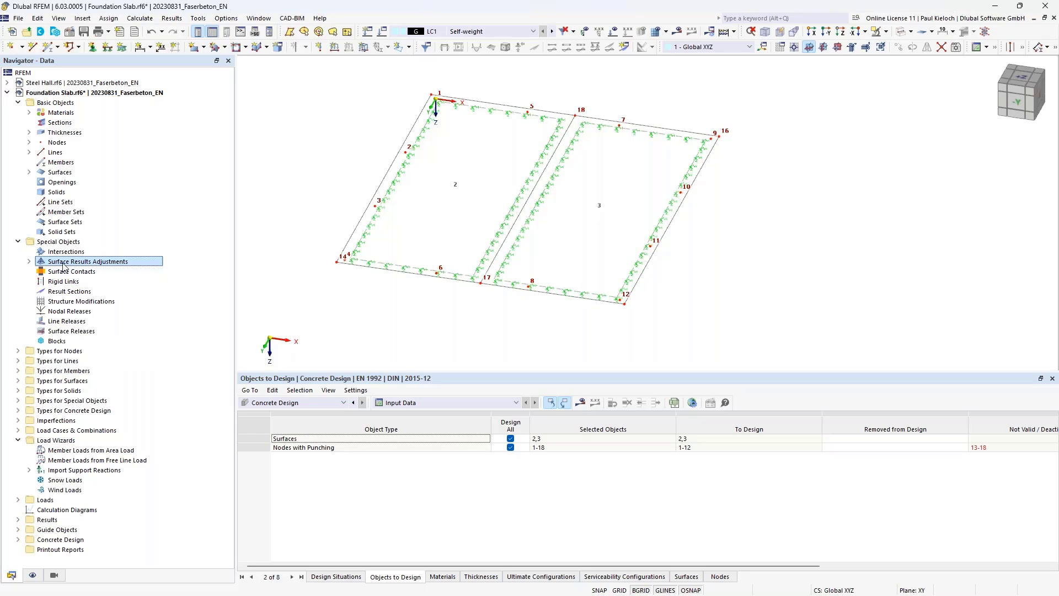
left_click(29, 262)
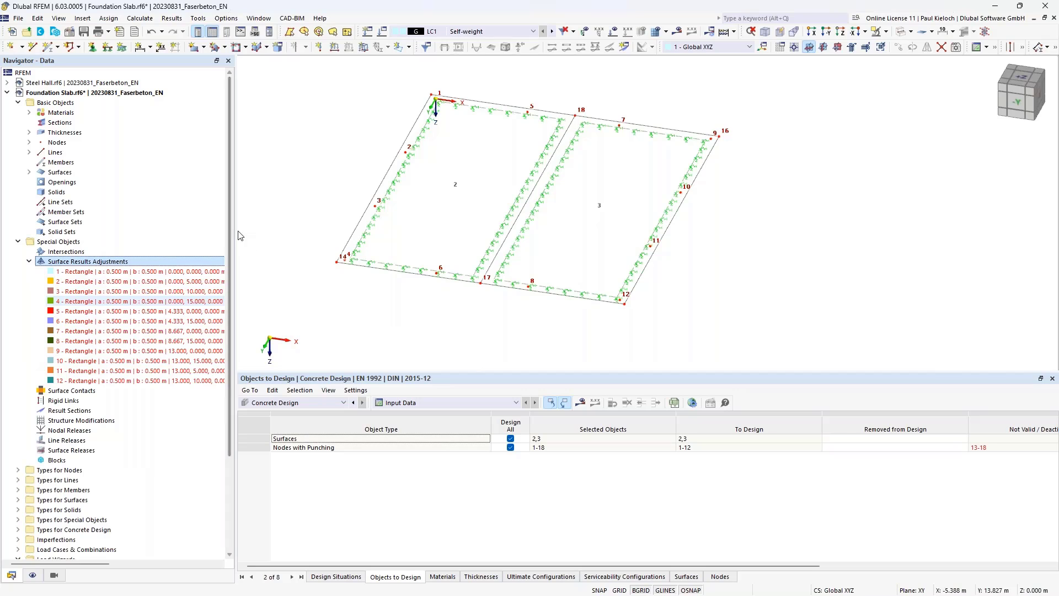
left_click_drag(233, 226, 310, 223)
left_click(138, 272)
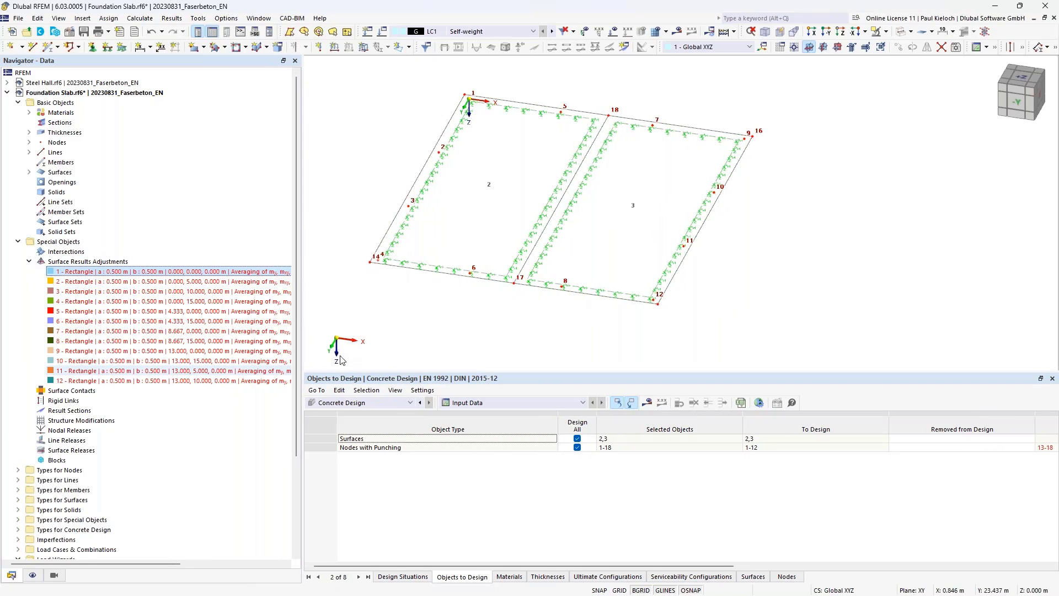
left_click(98, 326, "shift")
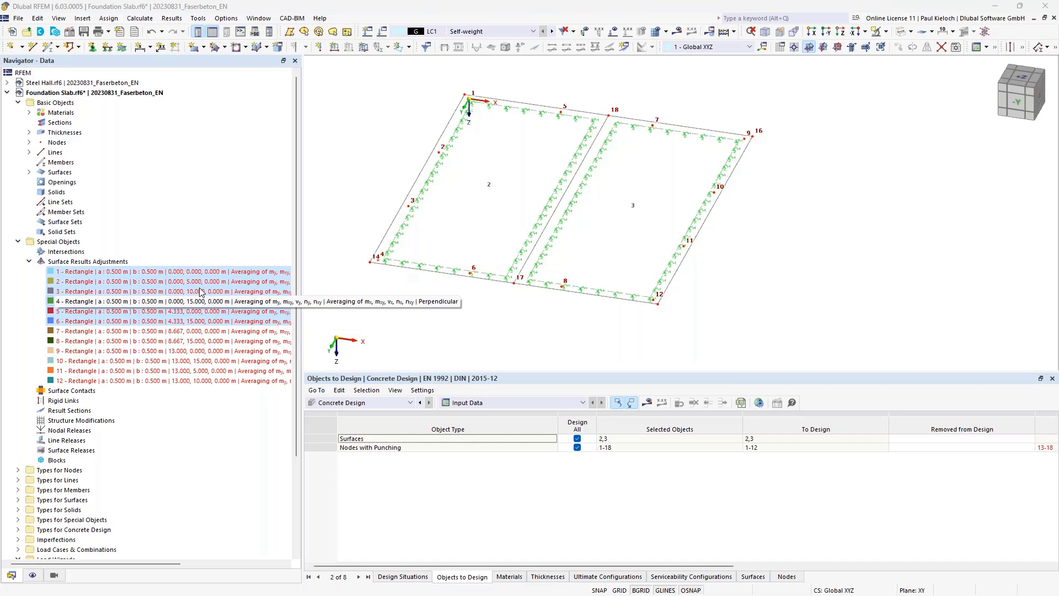
right_click(168, 273)
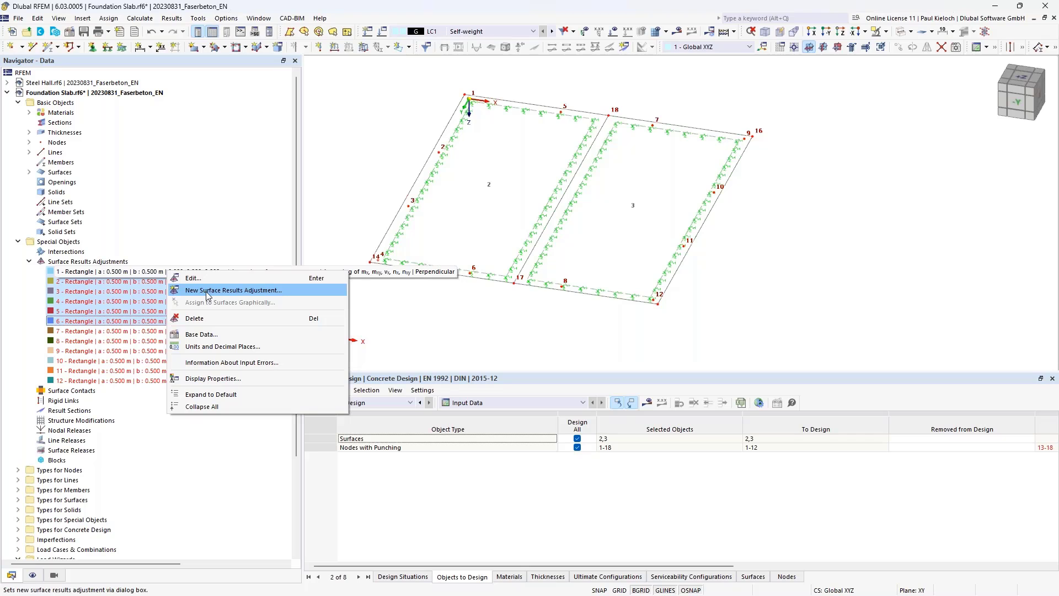
- Assign results adjustments 1–6 to surface 2 and 7–12 to surface 3, then apply
left_click(193, 278)
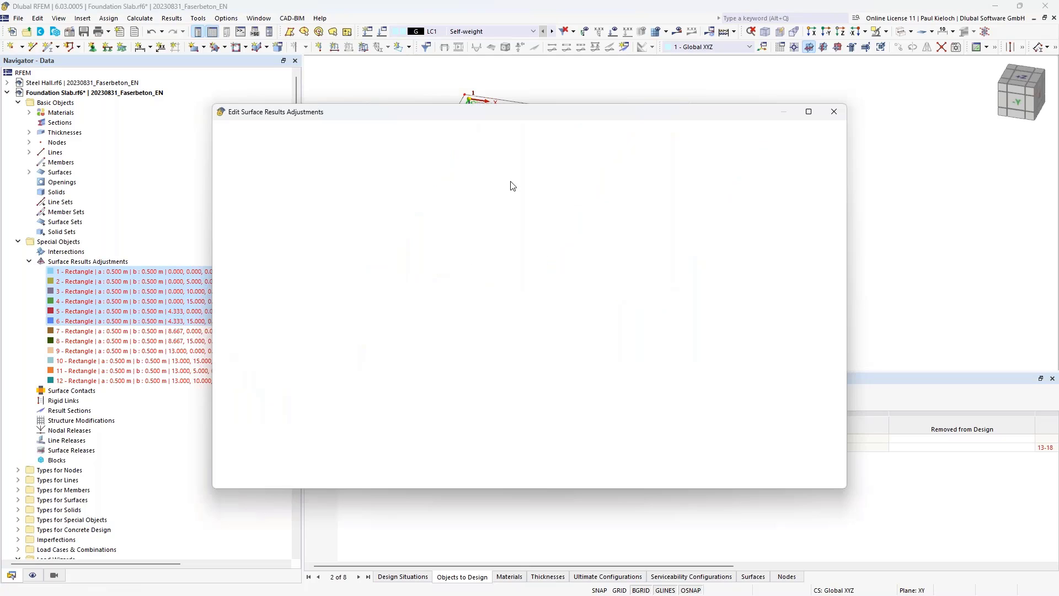
left_click(649, 146)
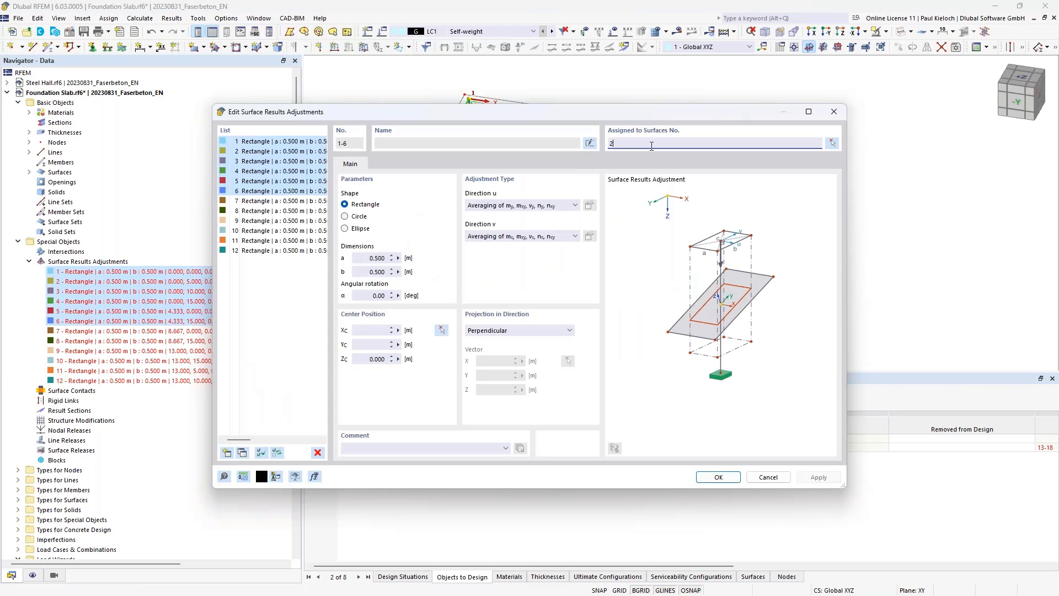
left_click(261, 202)
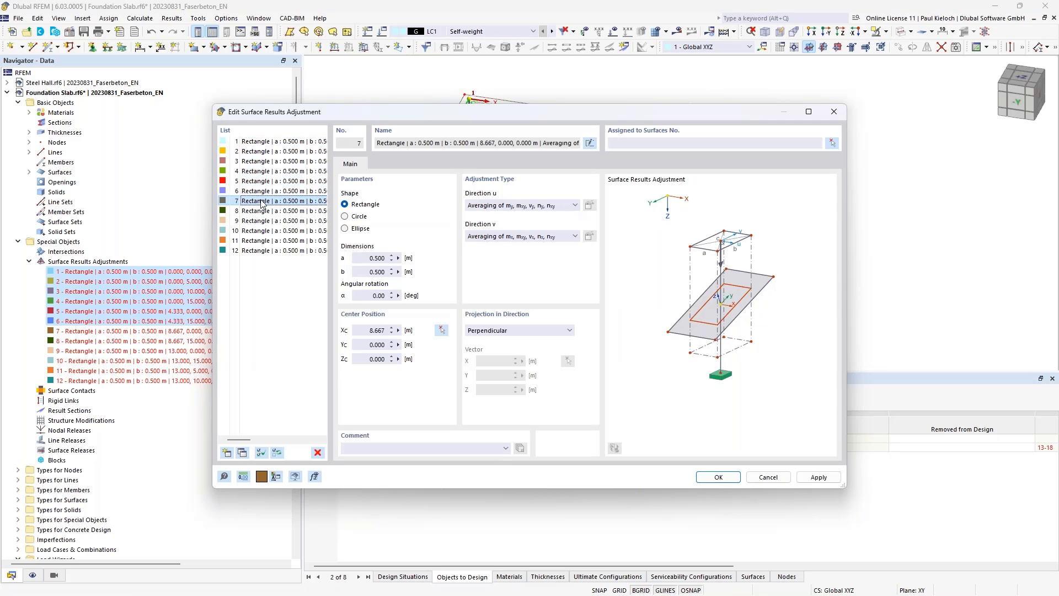
left_click(265, 252, "shift")
left_click(637, 144)
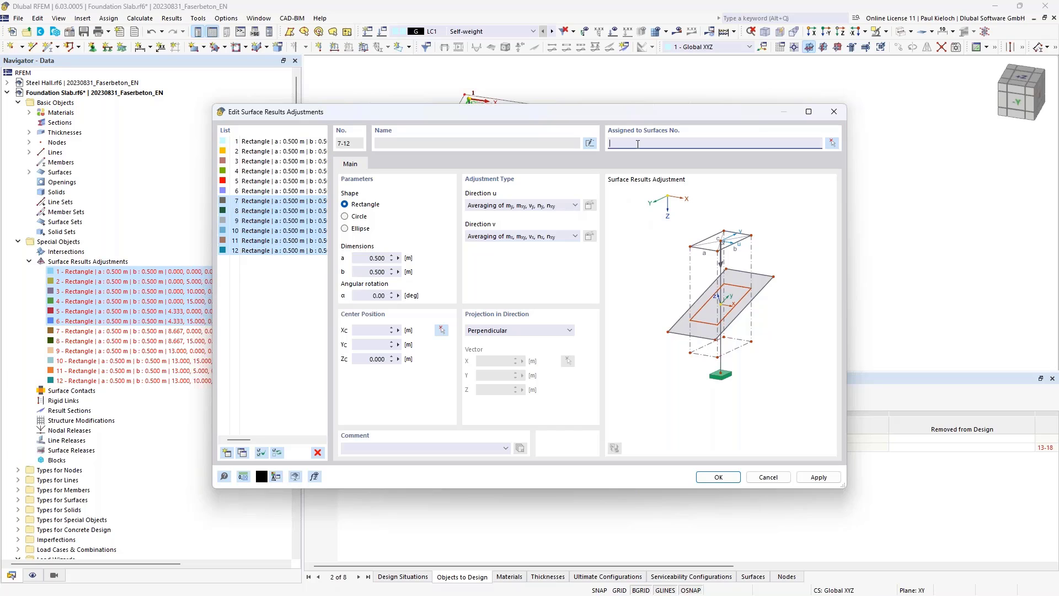
left_click(292, 202)
left_click(819, 477)
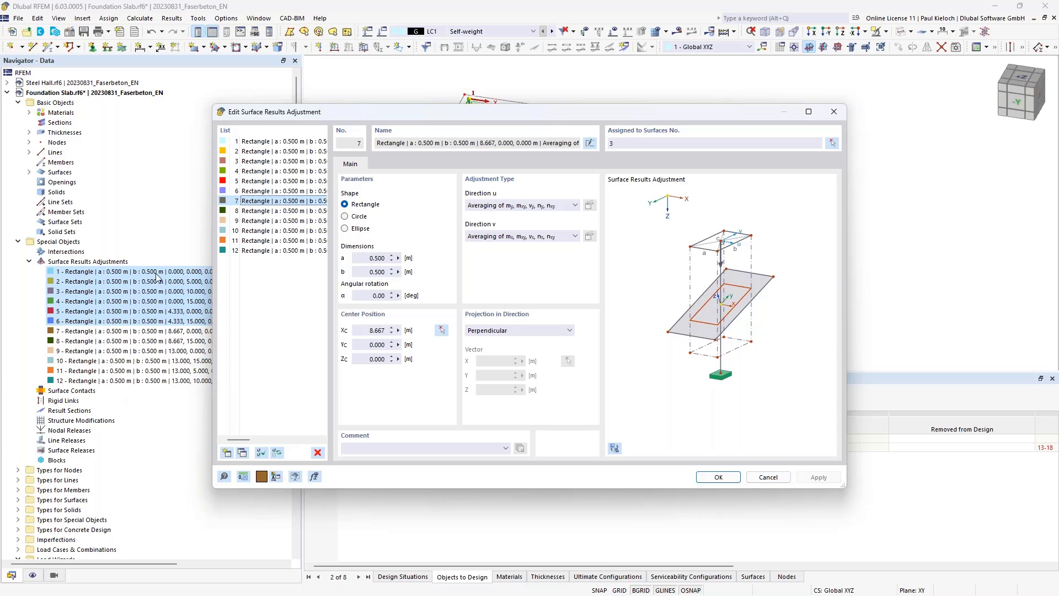
left_click(767, 477)
middle_click_drag(794, 287, 836, 265)
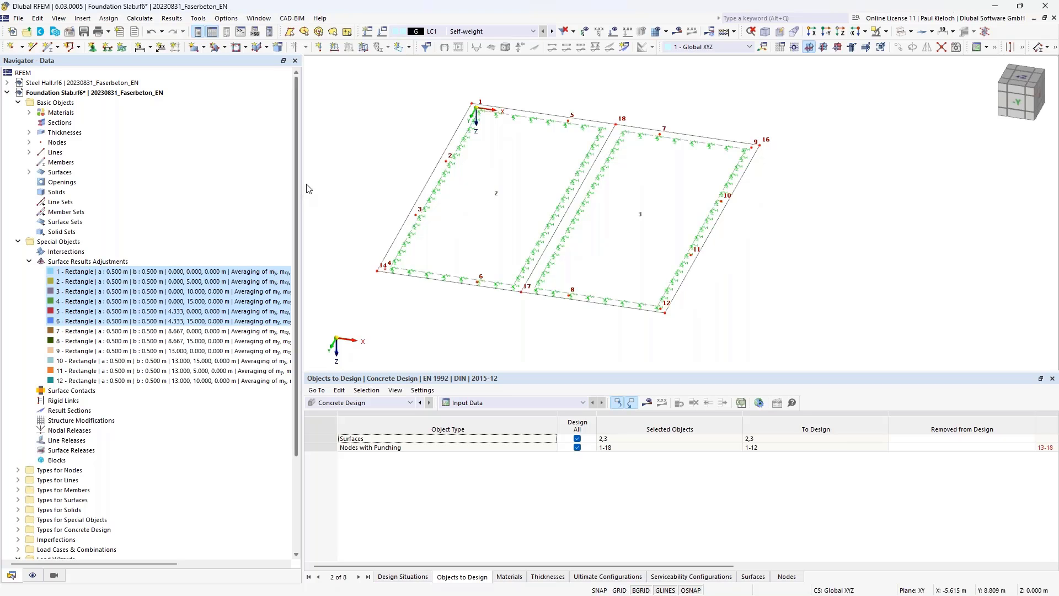
- Narrow the Navigator and open surface 3 in Edit Surface from the model view
left_click_drag(299, 182, 244, 182)
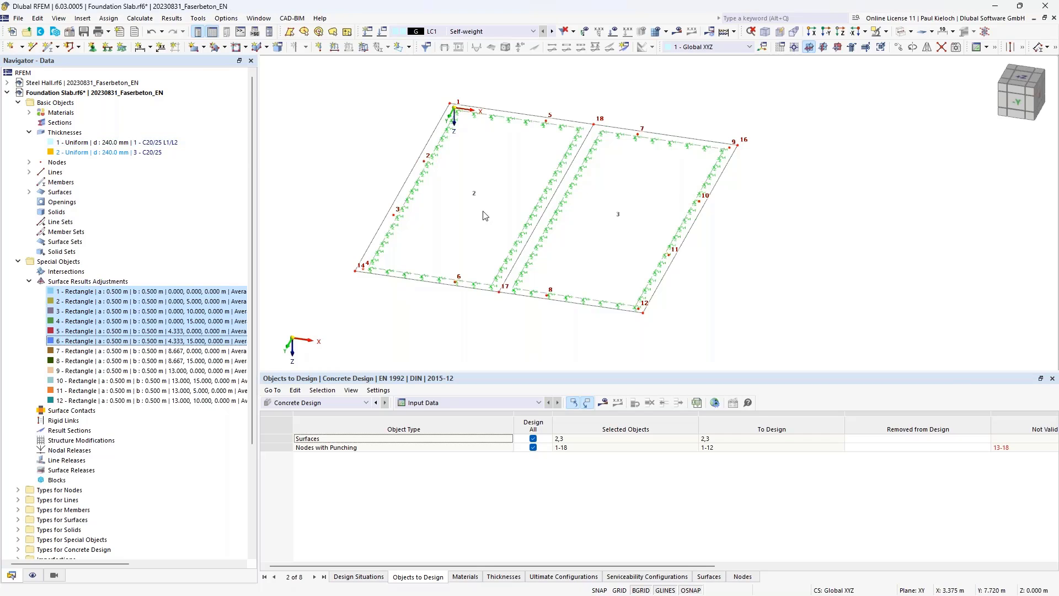
double_click(632, 139)
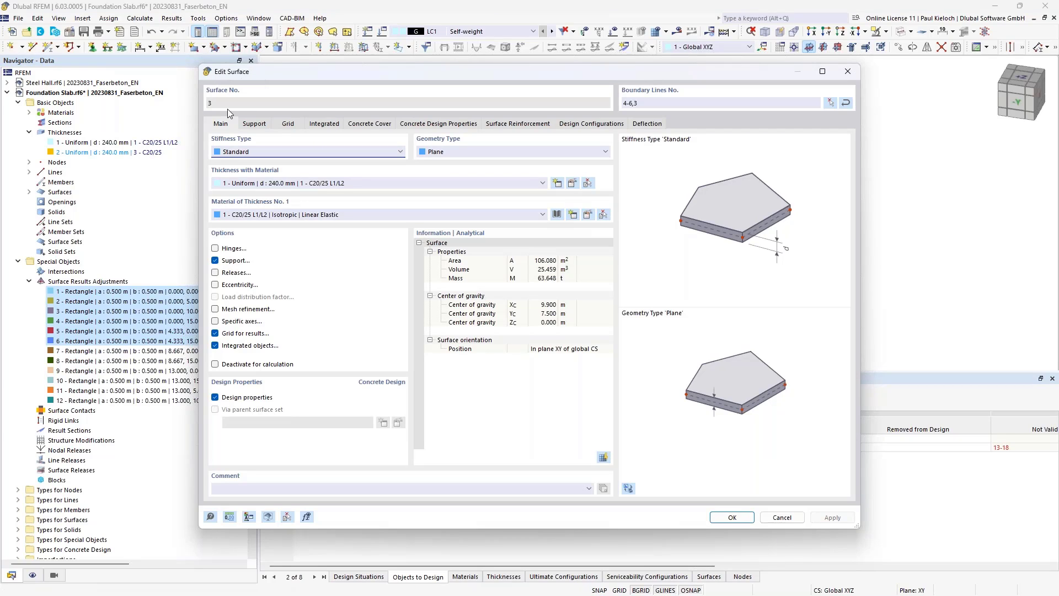
- Set surface 3's thickness to '2 - Uniform | d : 240.0 mm | 3 - C20/25' and confirm
left_click(282, 184)
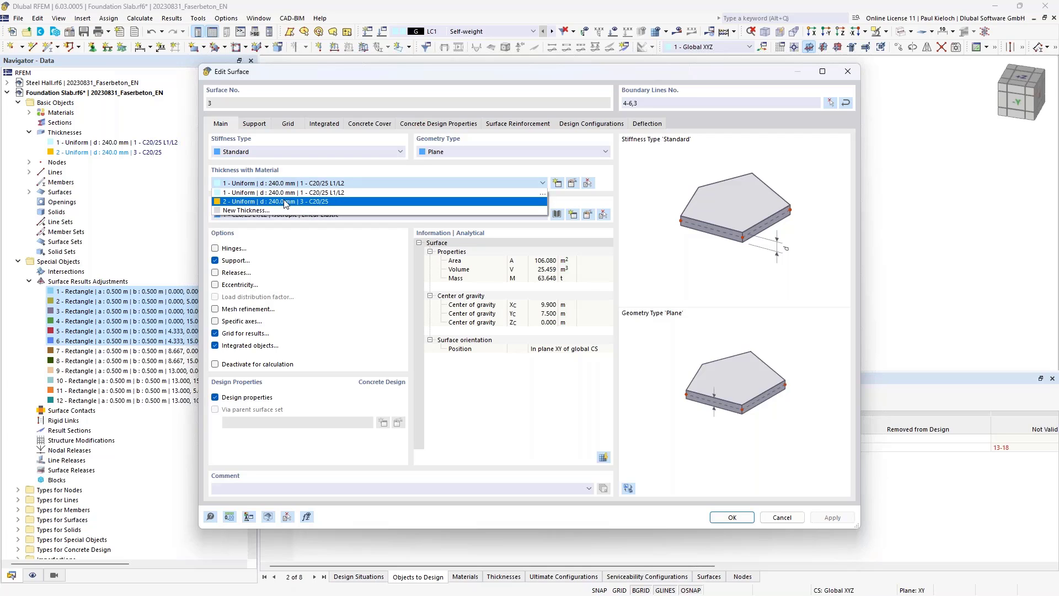
left_click(284, 201)
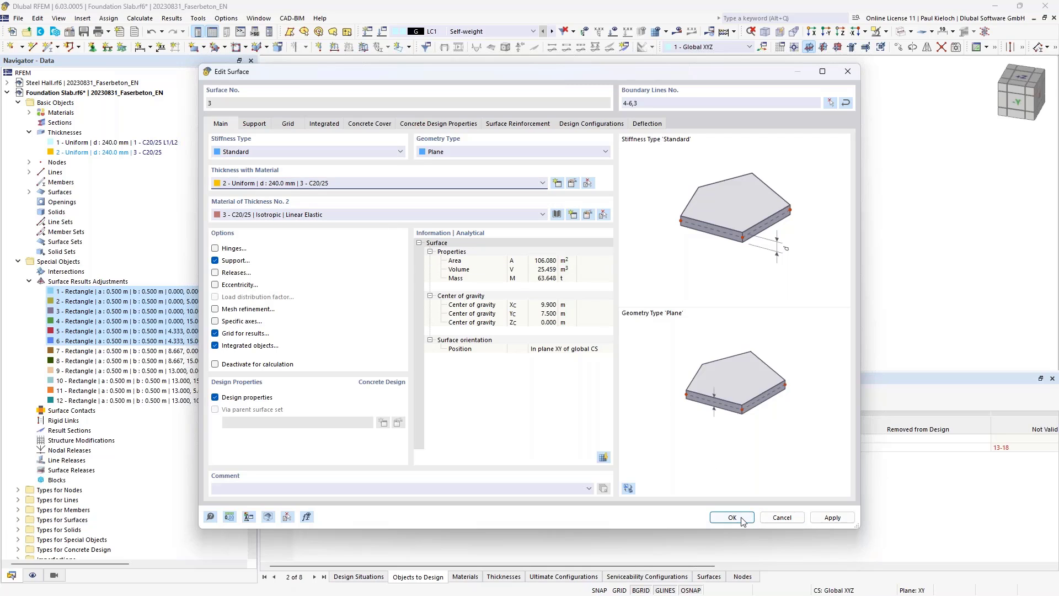
key("Return")
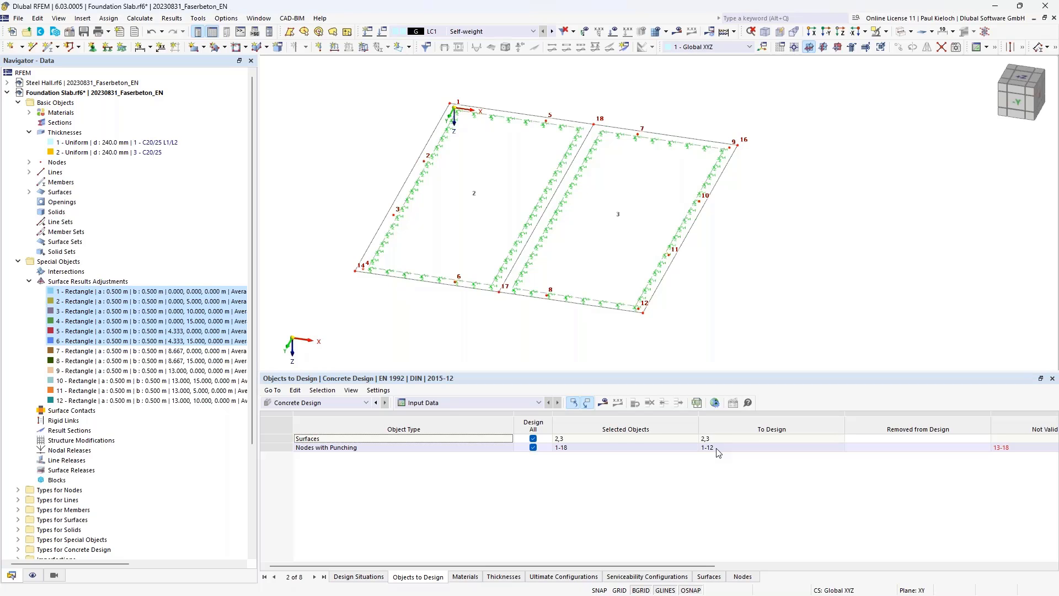
- Recalculate the model from the Objects to Design toolbar to refresh concrete design results
middle_click_drag(772, 275, 809, 272)
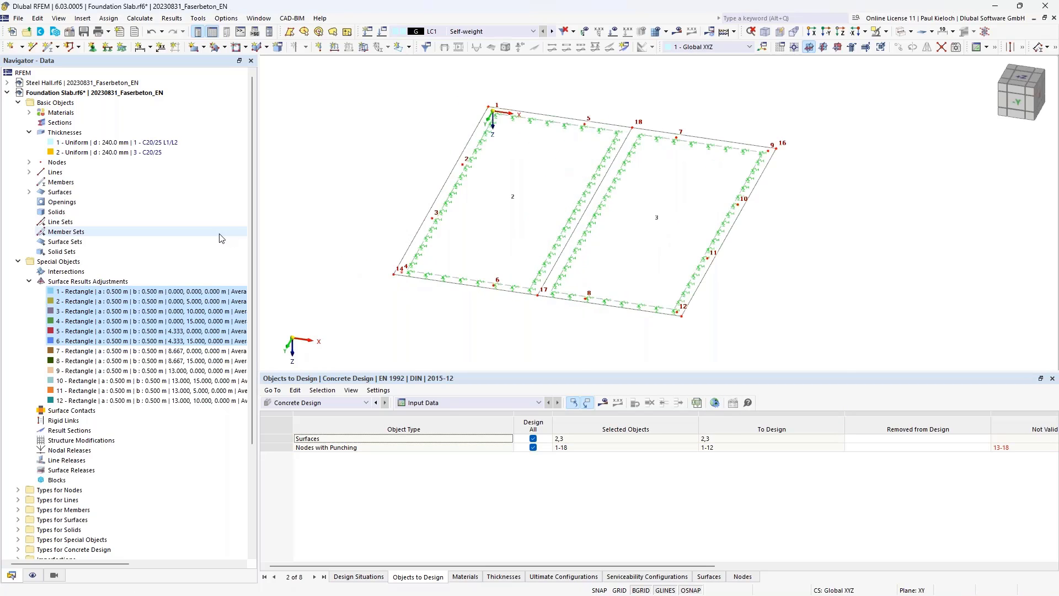
left_click_drag(253, 225, 227, 220)
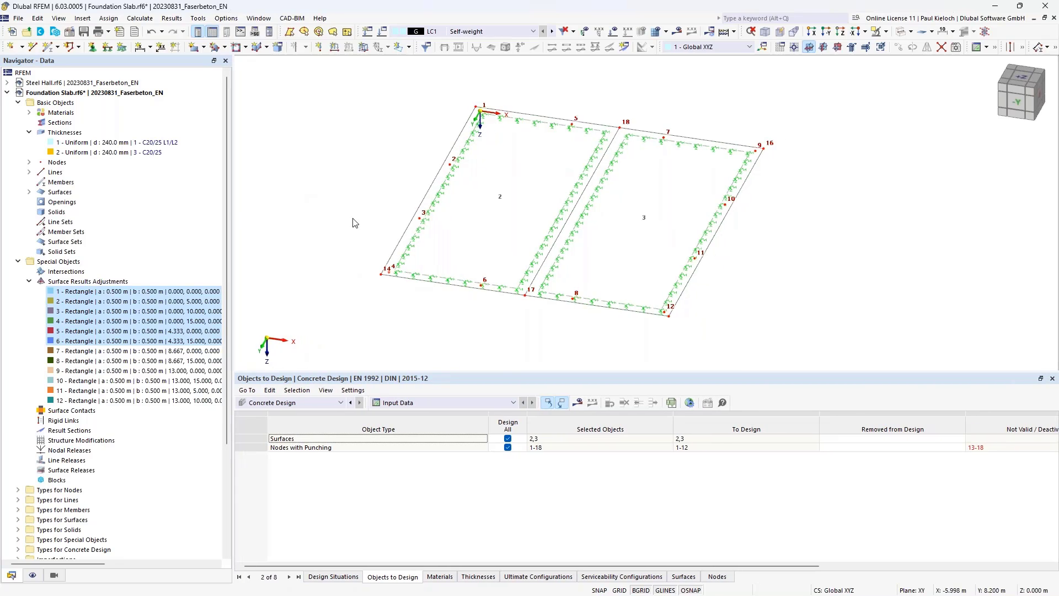
left_click(577, 402)
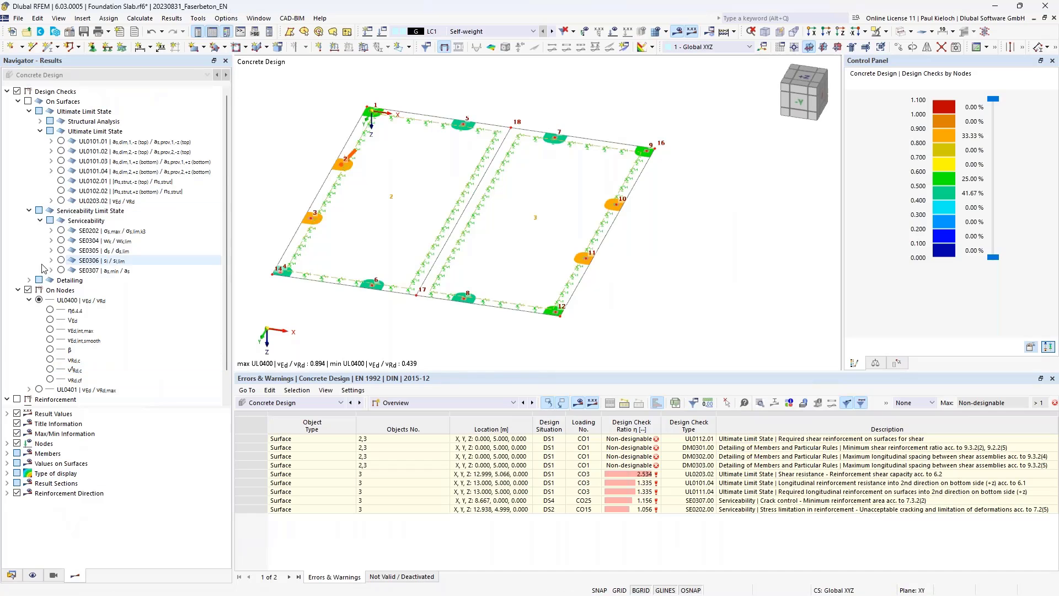
- Plot UL0101.01 required top reinforcement as,dim,1,-z on the surfaces with its colour legend
left_click(27, 291)
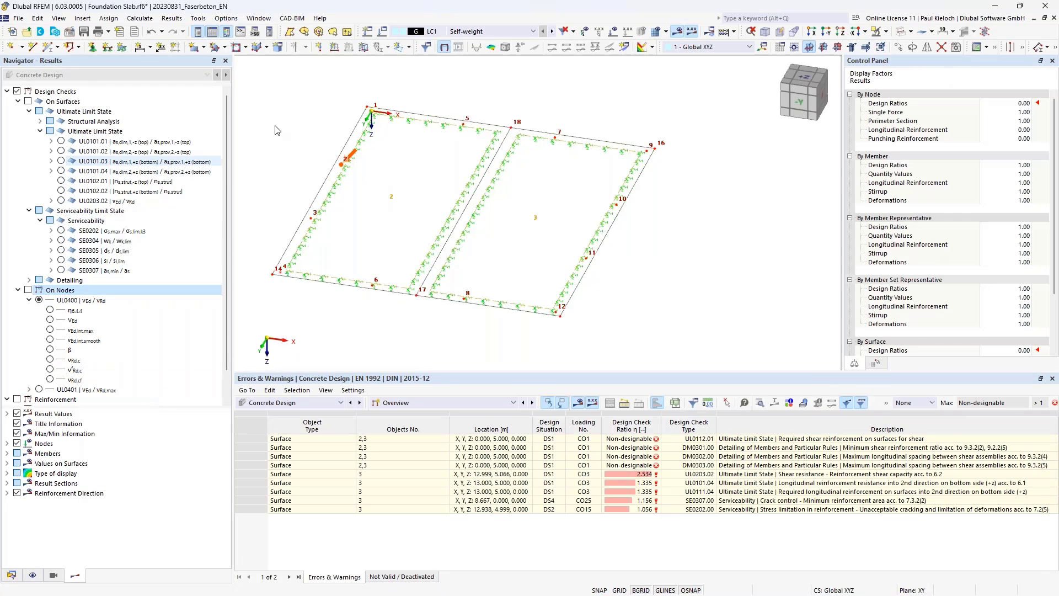
middle_click_drag(292, 120, 352, 118)
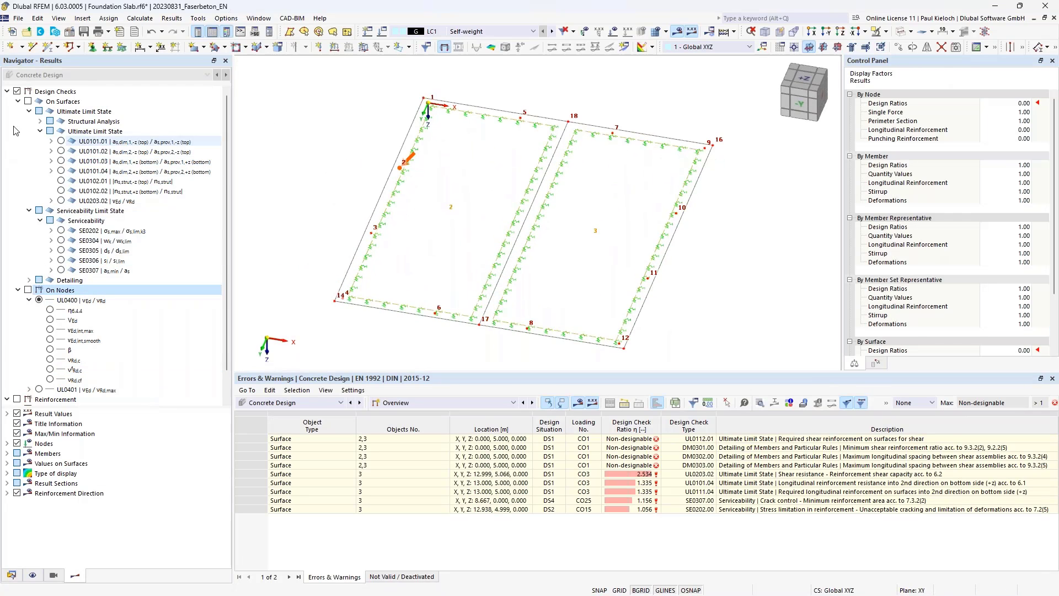
left_click(29, 101)
left_click(28, 102)
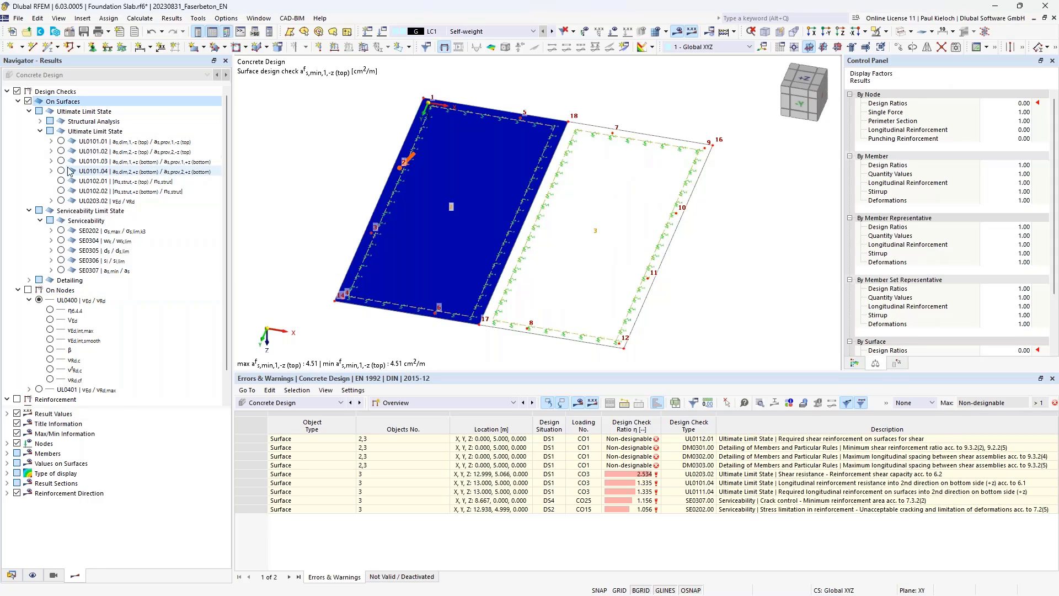
left_click(51, 142)
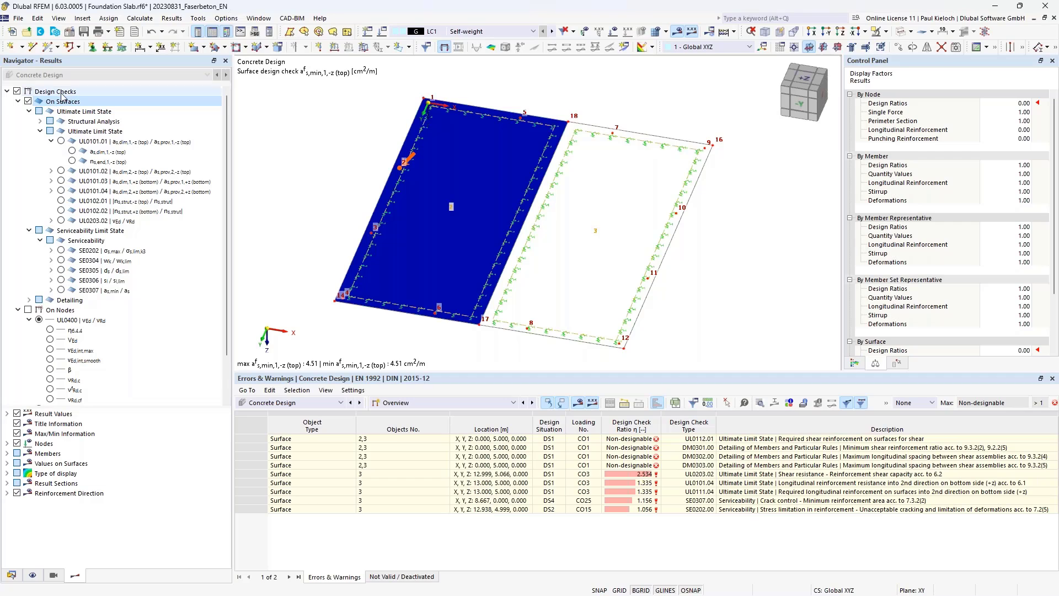
left_click(73, 151)
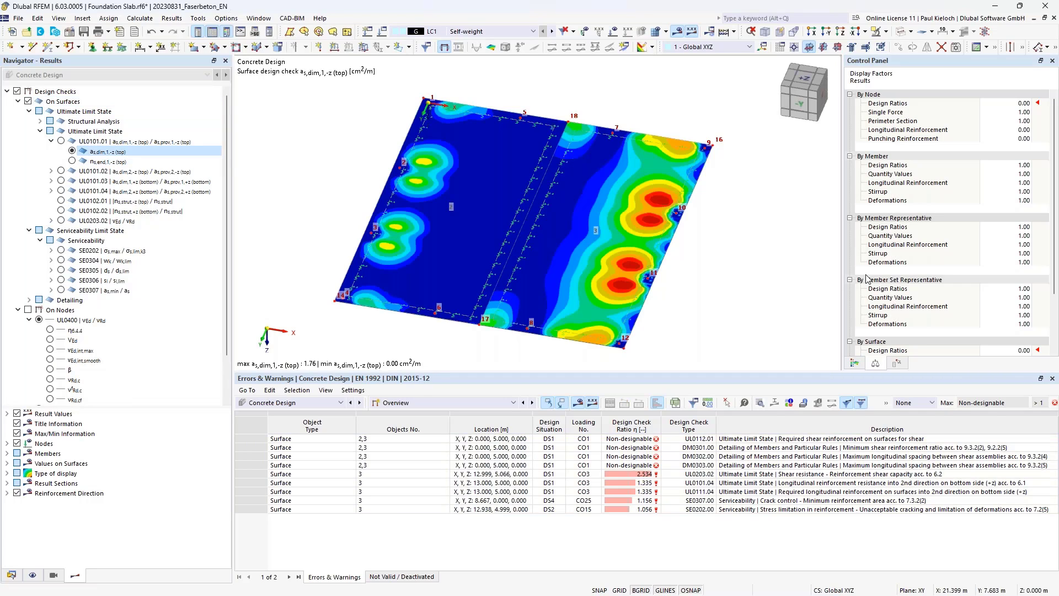
left_click(854, 363)
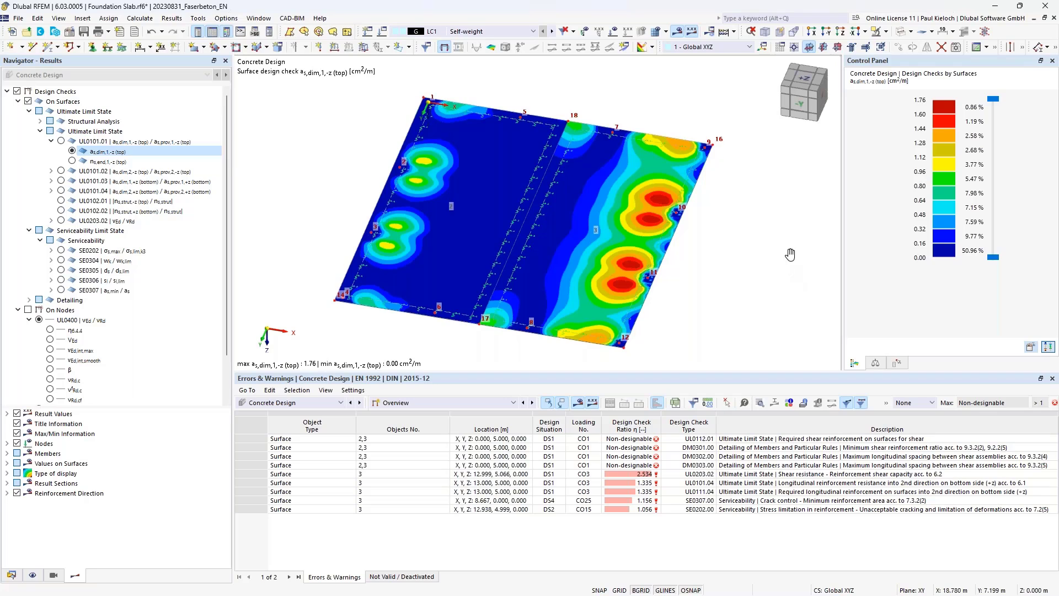
middle_click_drag(790, 255, 458, 166, "ctrl")
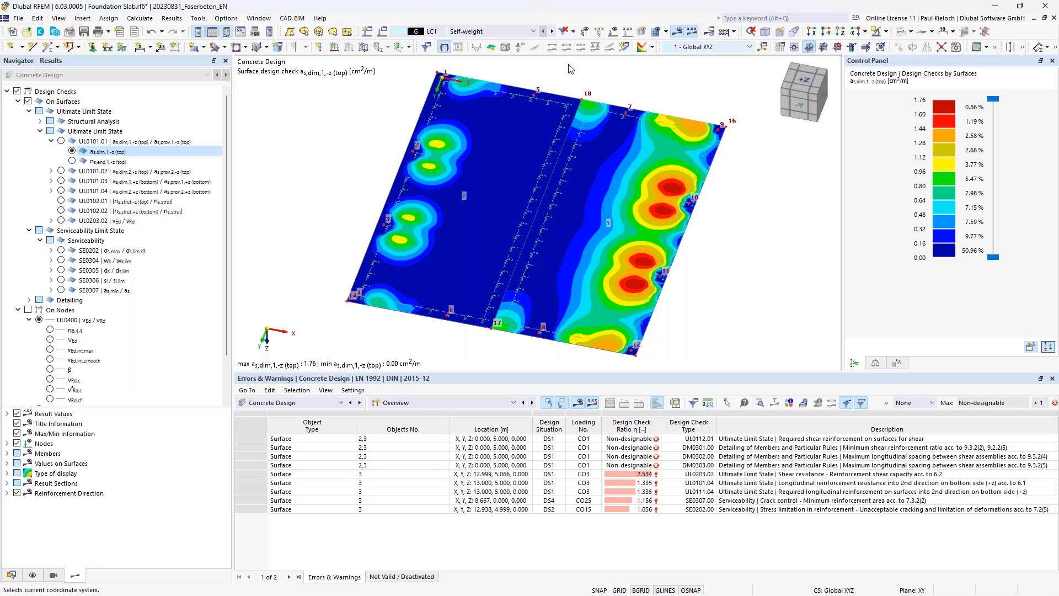
- Switch the contour plot to UL0101.02 as,dim,2,-z (top) reinforcement
left_click(51, 171)
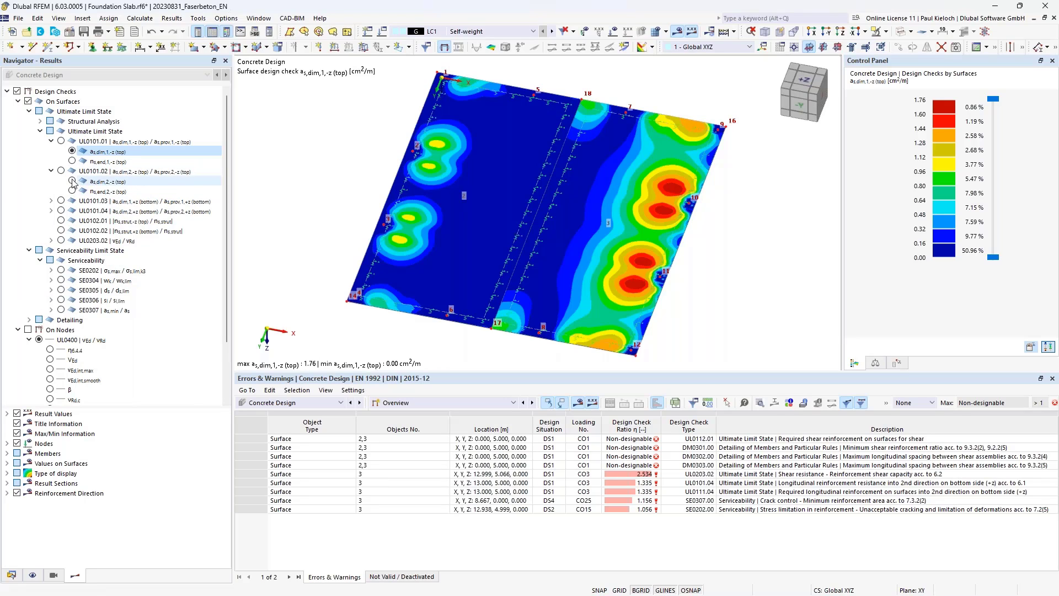
left_click(72, 181)
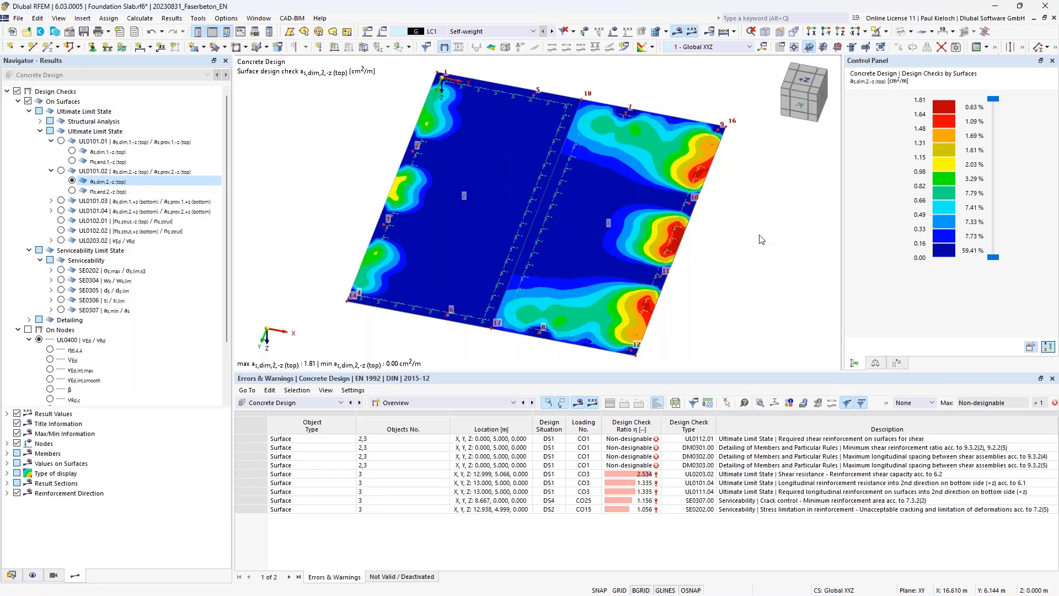
middle_click_drag(752, 253, 745, 237, "ctrl")
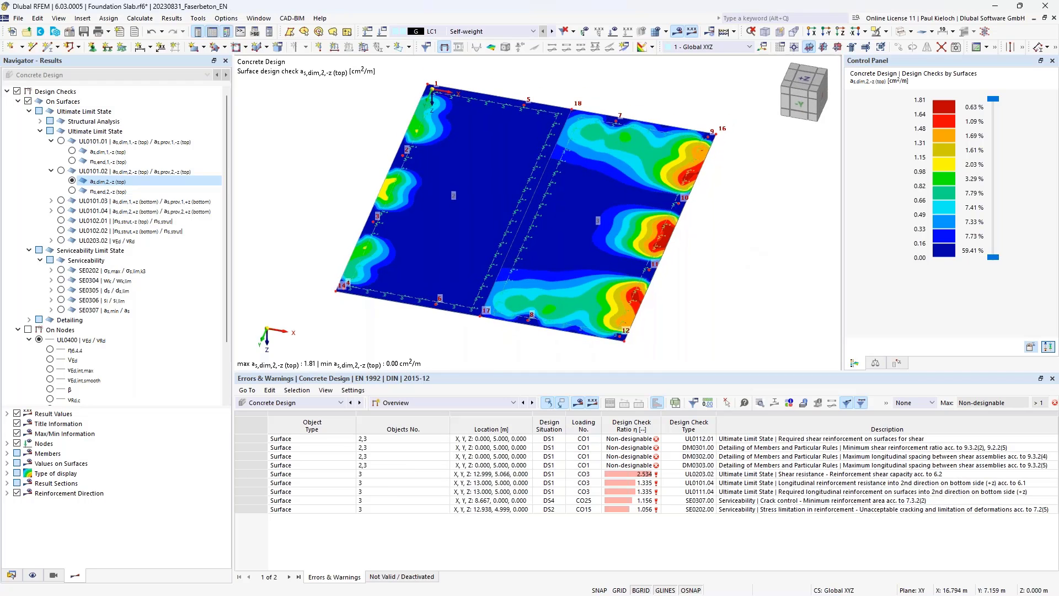
middle_click_drag(745, 241, 746, 246, "ctrl")
- Collapse the Ultimate Limit State branch and display the SE0307 as,min/as serviceability check
left_click(40, 132)
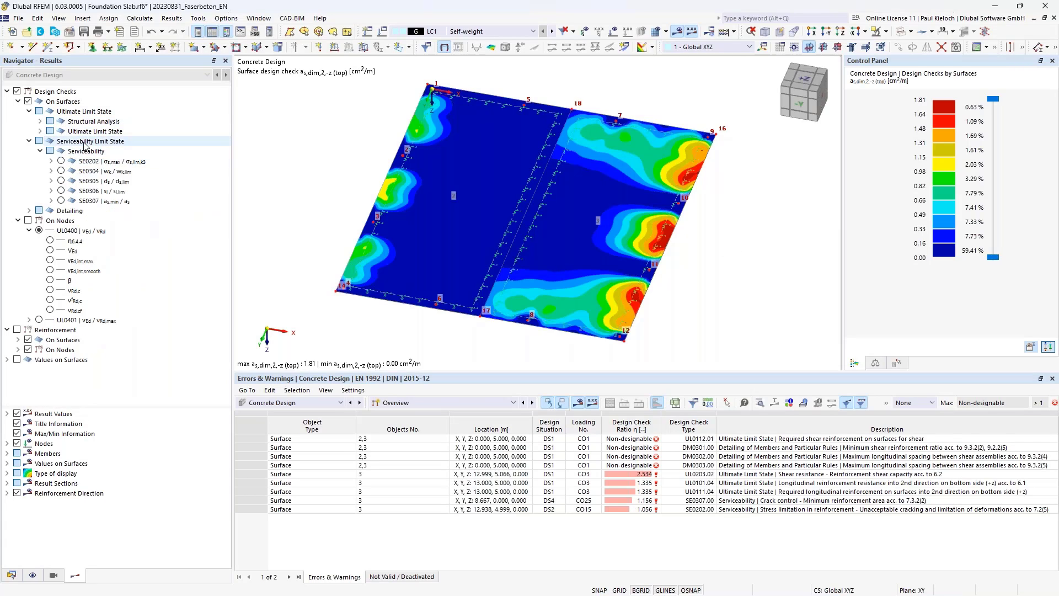
left_click(61, 201)
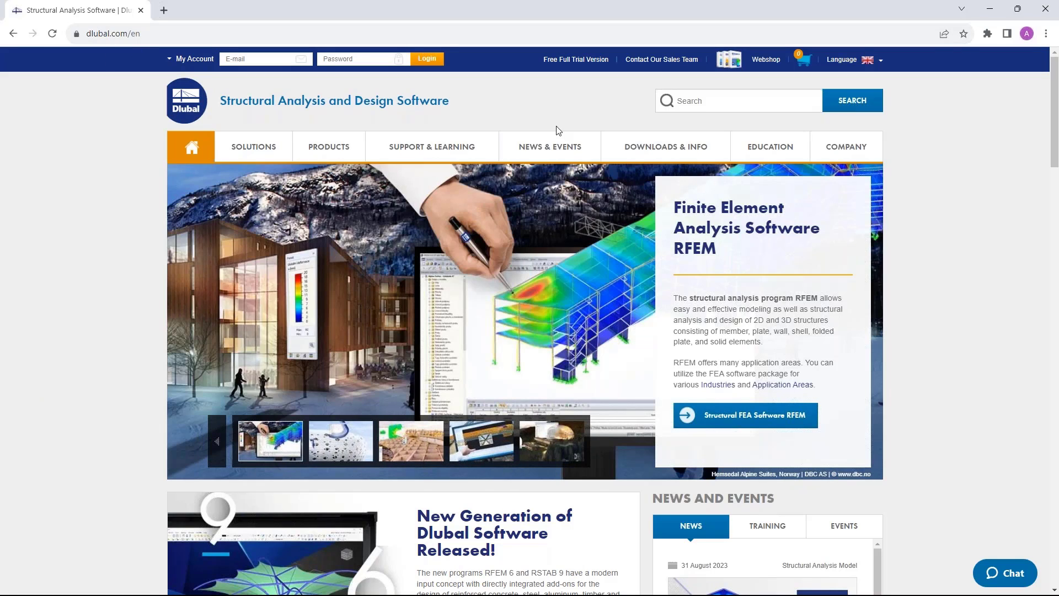
- Open Webinars under NEWS & EVENTS and scroll to the upcoming webinar list
mouse_move(562, 142)
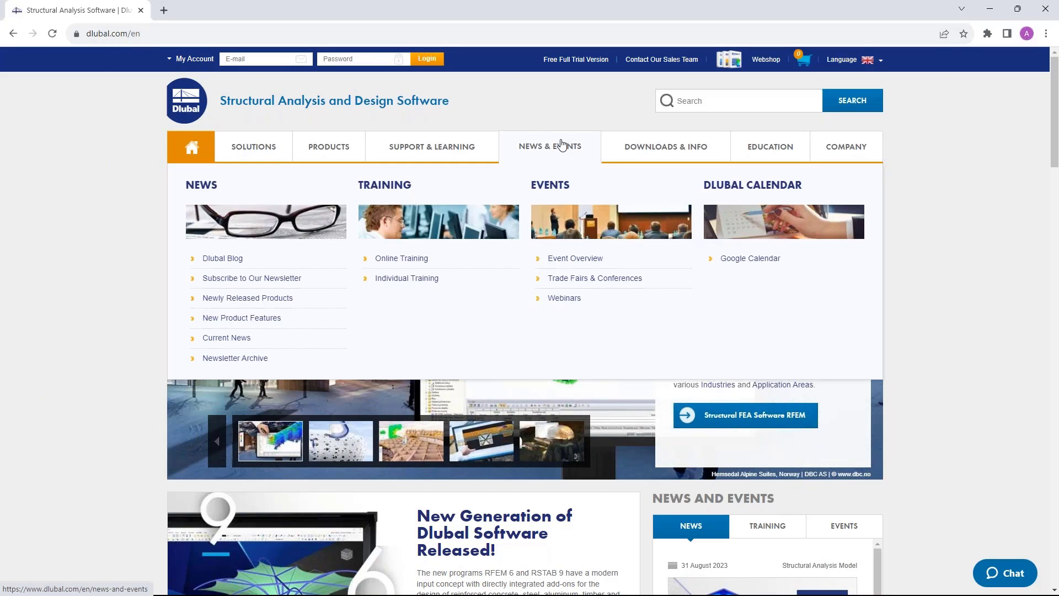
left_click(565, 299)
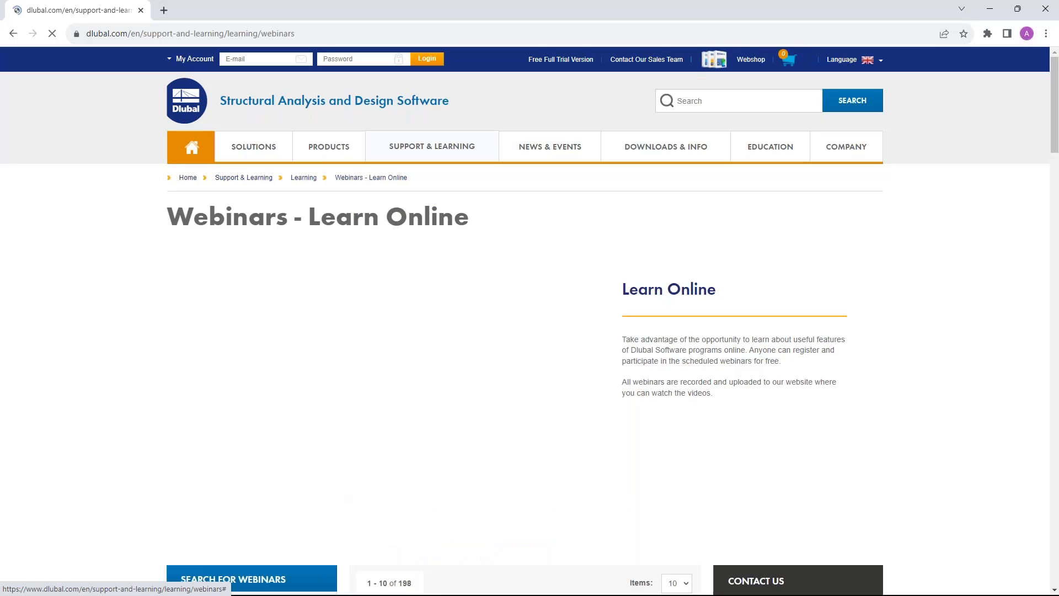
scroll(554, 199, "down", 8)
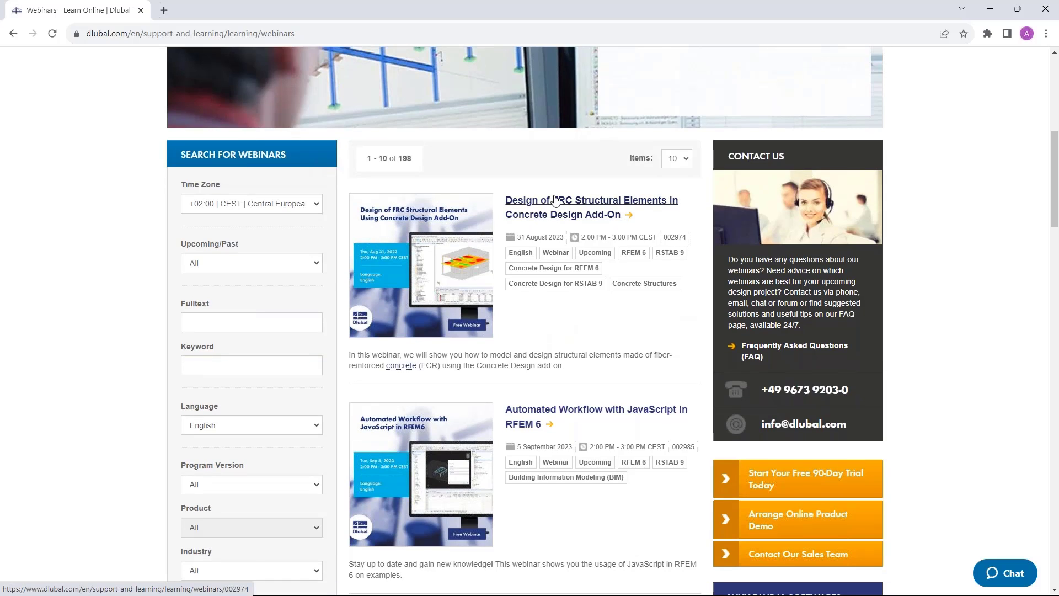
scroll(556, 199, "down", 4)
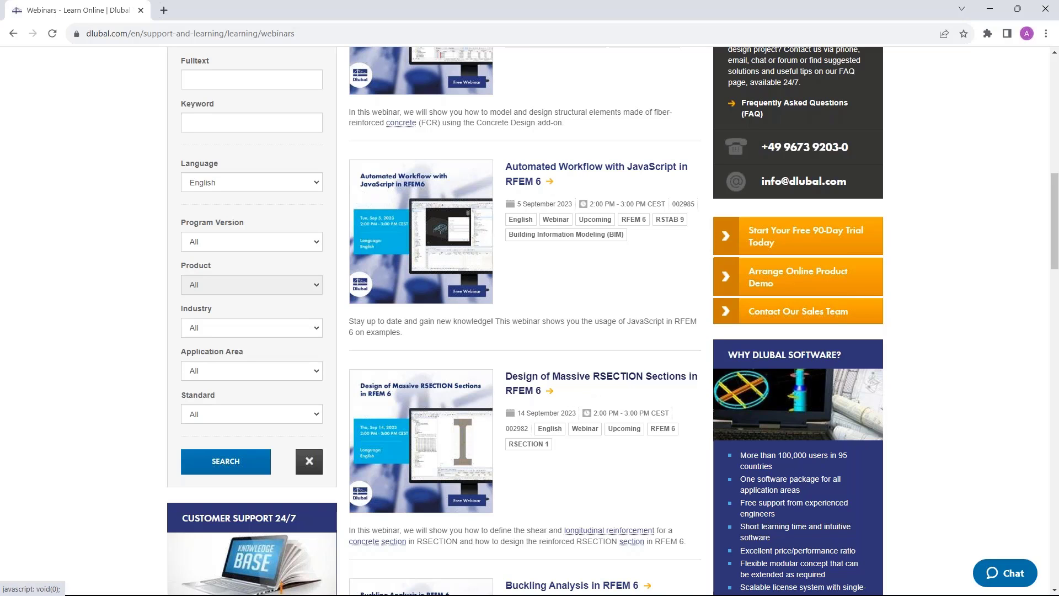
scroll(550, 371, "up", 5)
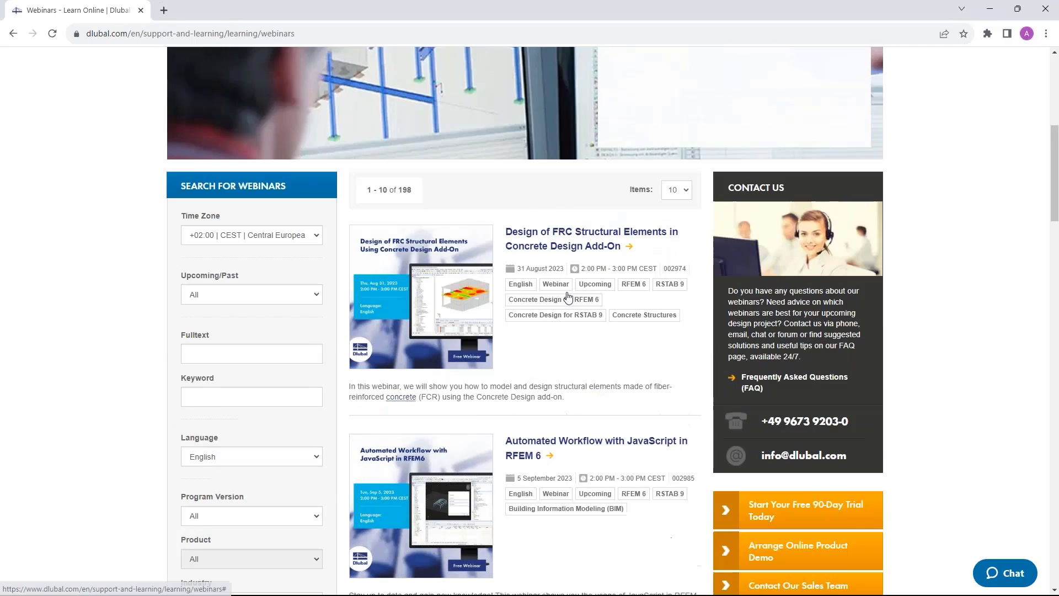
scroll(568, 298, "down", 2)
left_click(559, 141)
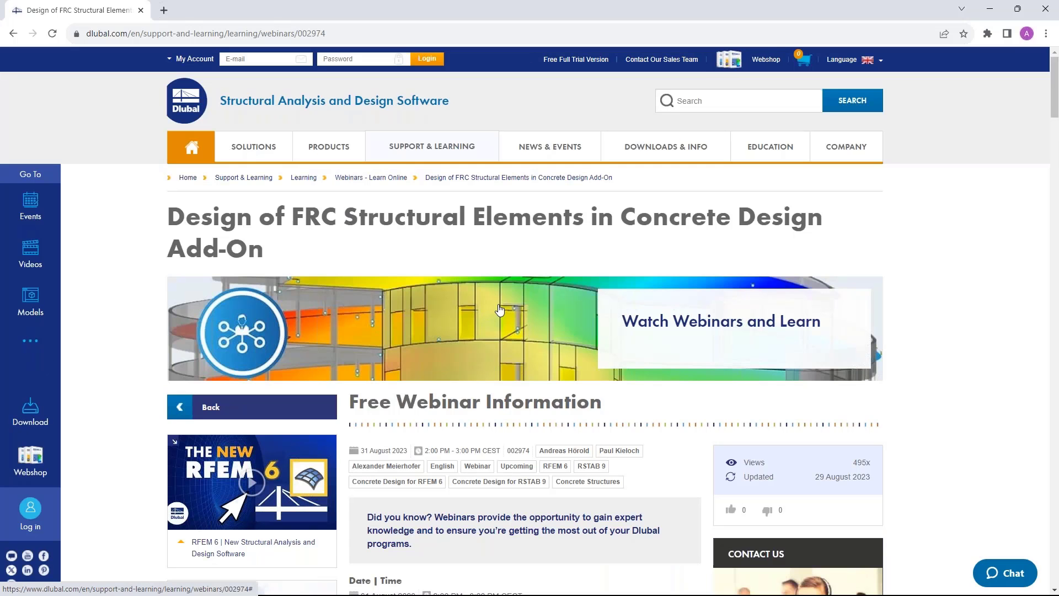
scroll(499, 310, "down", 3)
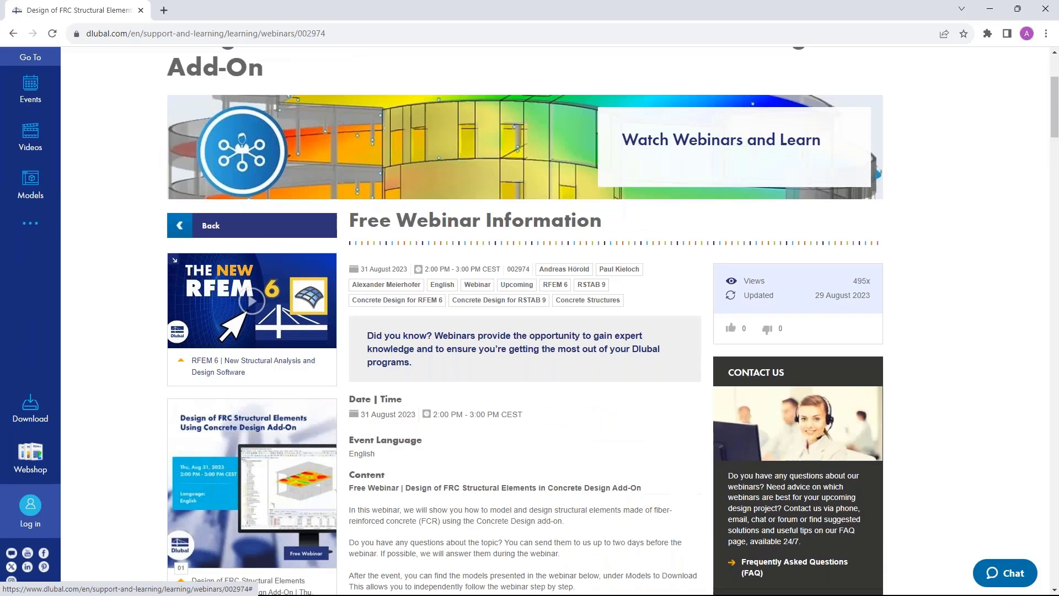
scroll(437, 411, "down", 2)
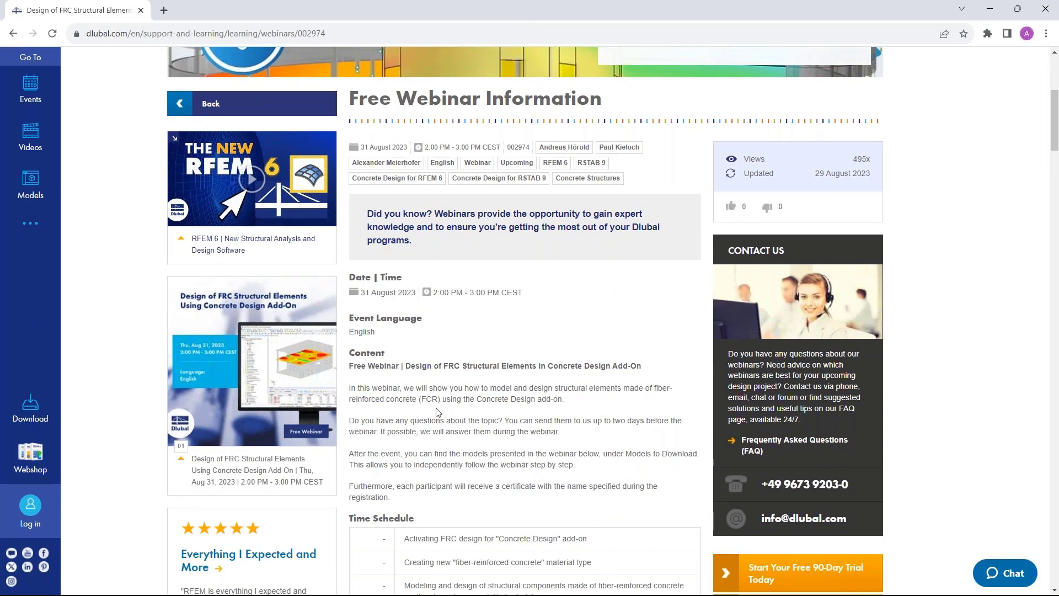
scroll(437, 412, "down", 3)
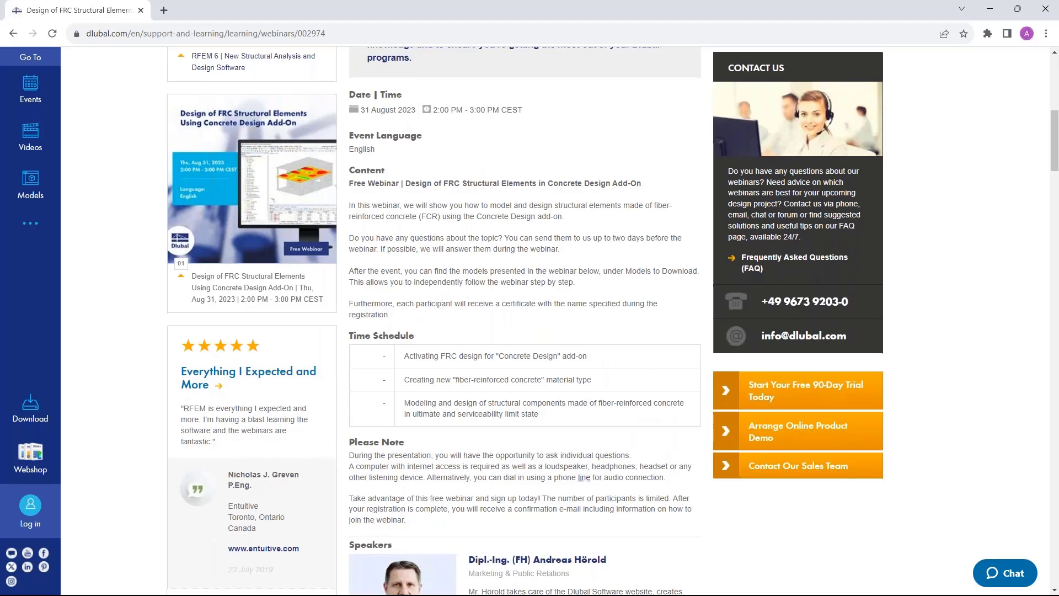
scroll(513, 357, "down", 8)
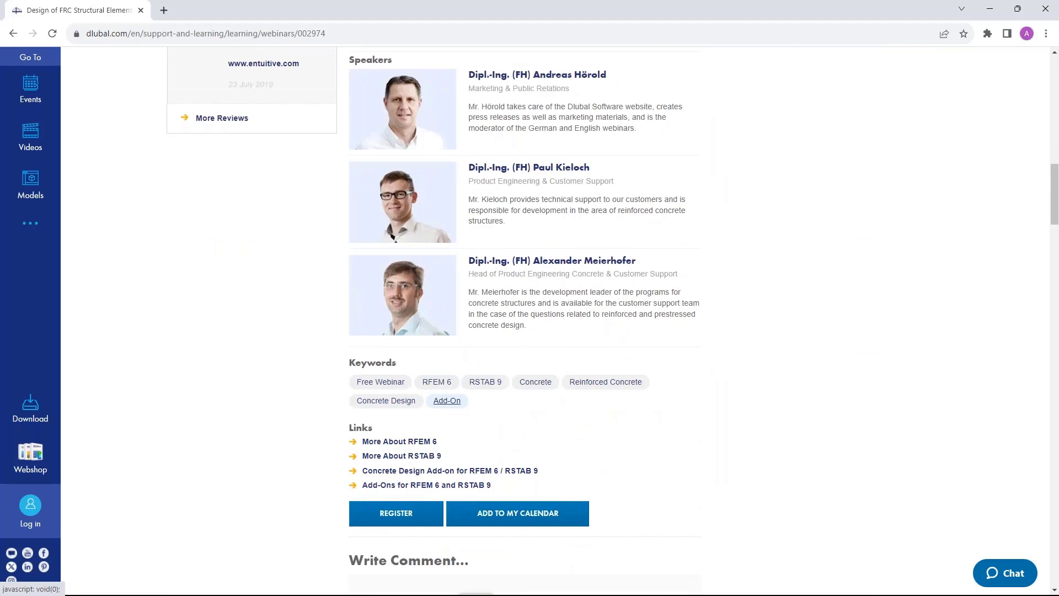
scroll(408, 353, "down", 2)
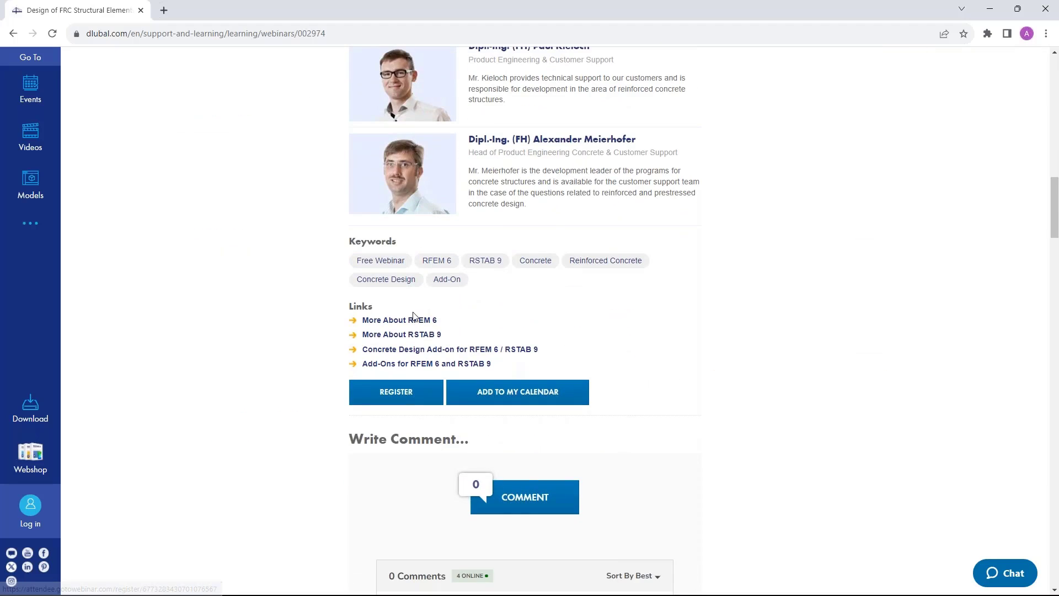
scroll(410, 315, "down", 14)
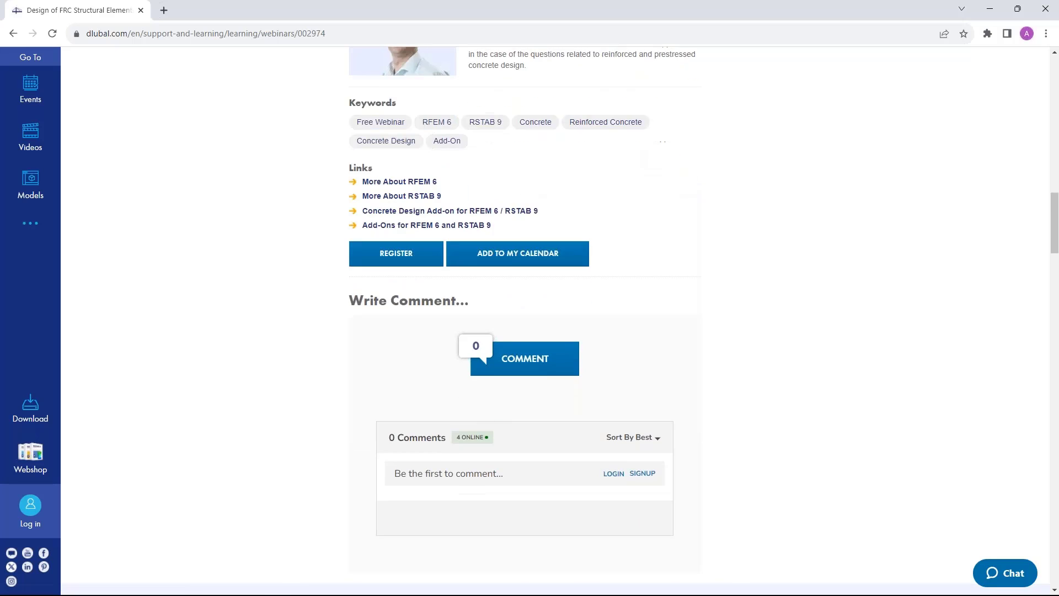
scroll(419, 300, "down", 4)
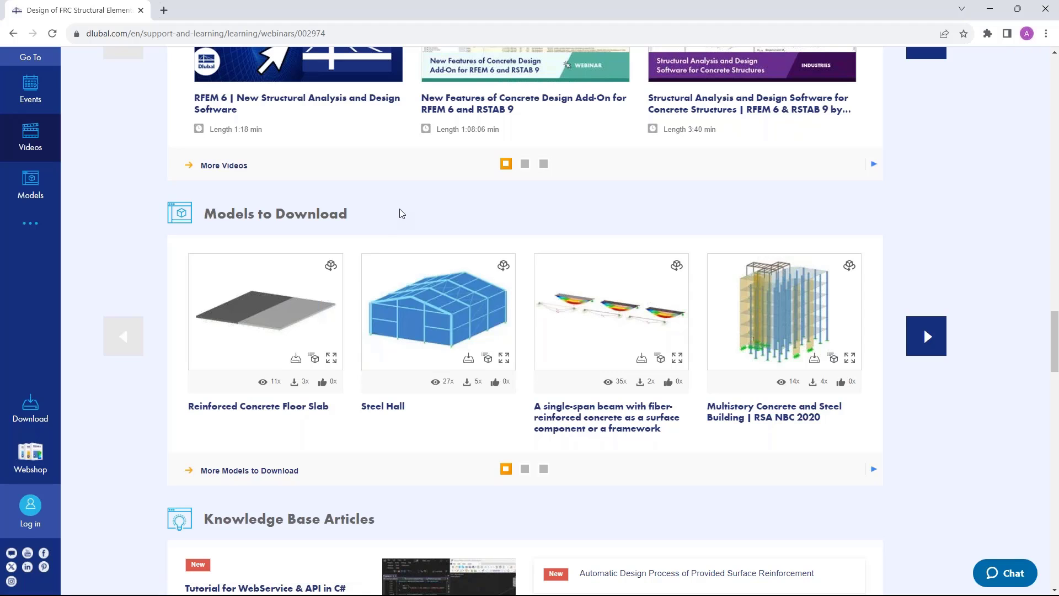
scroll(402, 213, "up", 4)
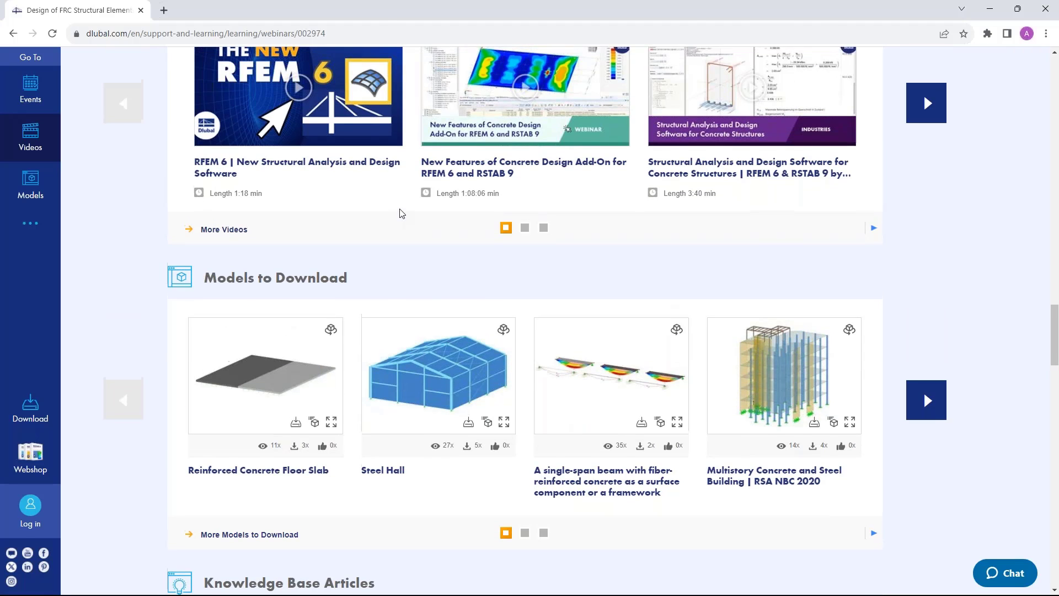
scroll(401, 214, "up", 9)
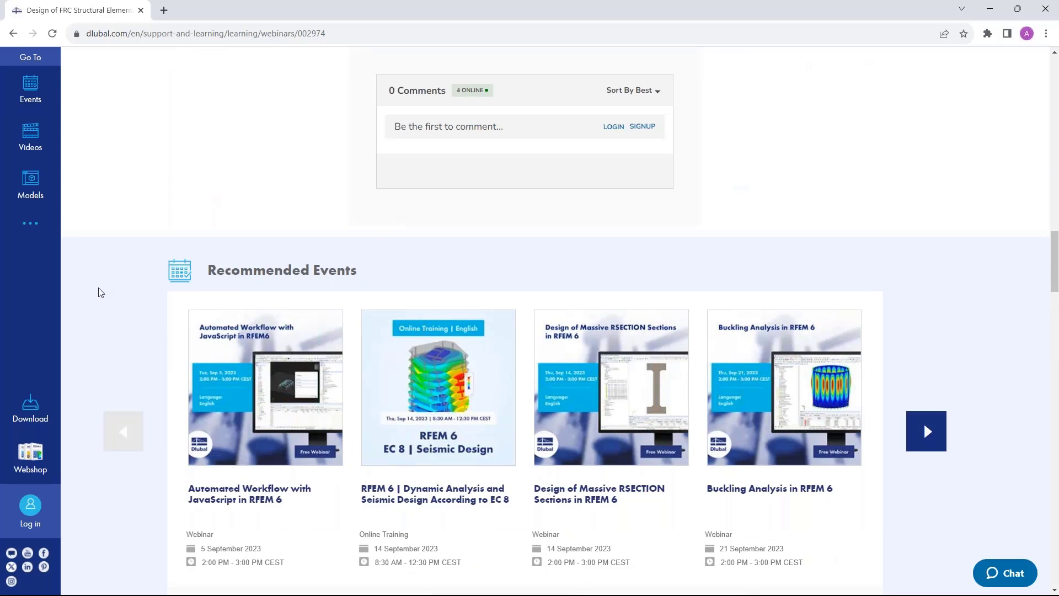